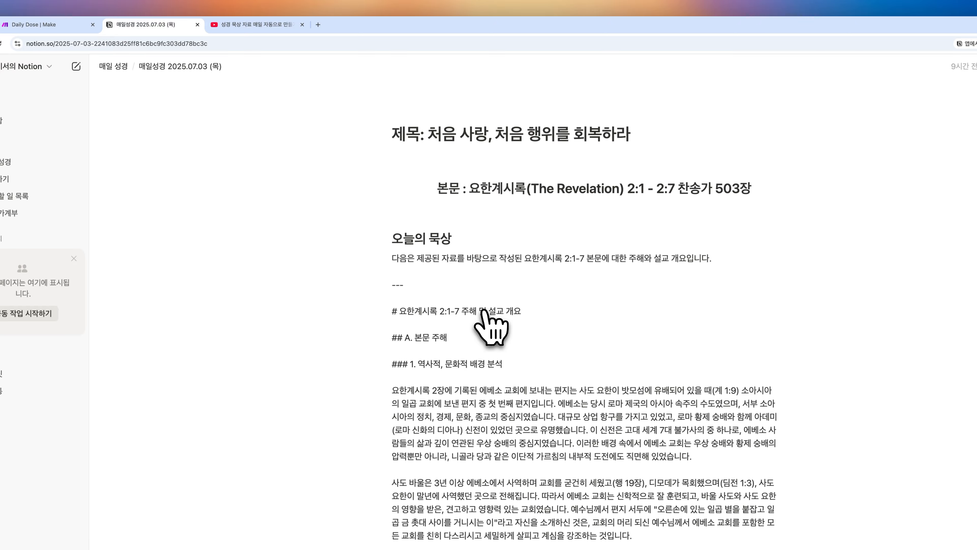
- Read through the devotional page in Notion and the YouTube comment thread about receiving one Bible chapter per day
{"action": "scroll", "coordinate": [477, 294], "scroll_direction": "down", "scroll_amount": 15}
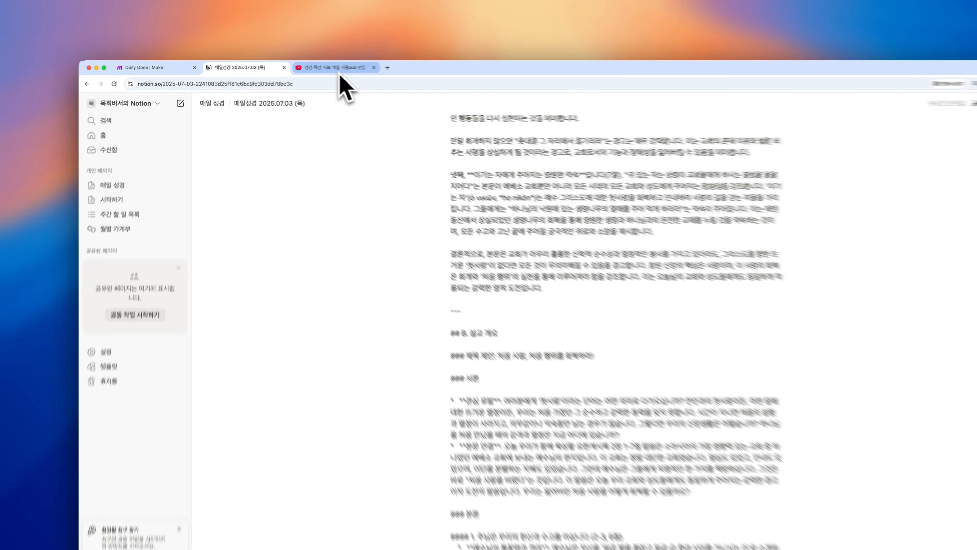
{"action": "left_click", "coordinate": [307, 67]}
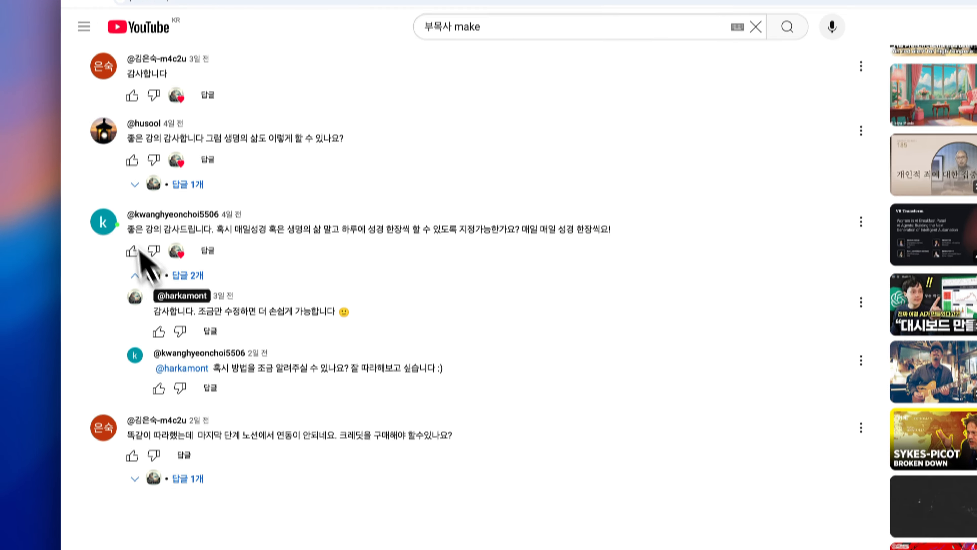
{"action": "mouse_move", "coordinate": [119, 185]}
{"action": "left_mouse_down"}
{"action": "mouse_move", "coordinate": [76, 285]}
{"action": "mouse_move", "coordinate": [334, 390]}
{"action": "mouse_move", "coordinate": [685, 276]}
{"action": "mouse_move", "coordinate": [574, 187]}
{"action": "left_mouse_up"}
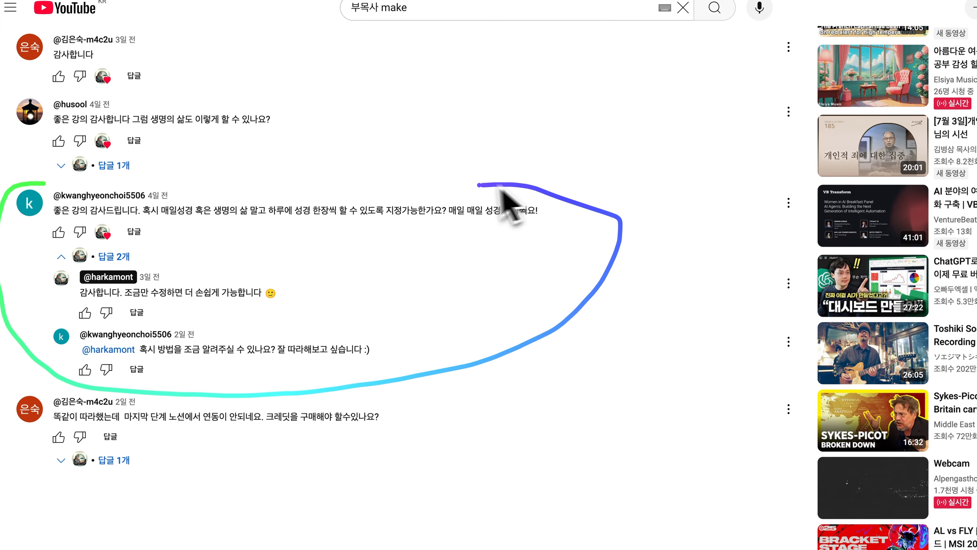
{"action": "left_click_drag", "start_coordinate": [500, 189], "coordinate": [35, 190]}
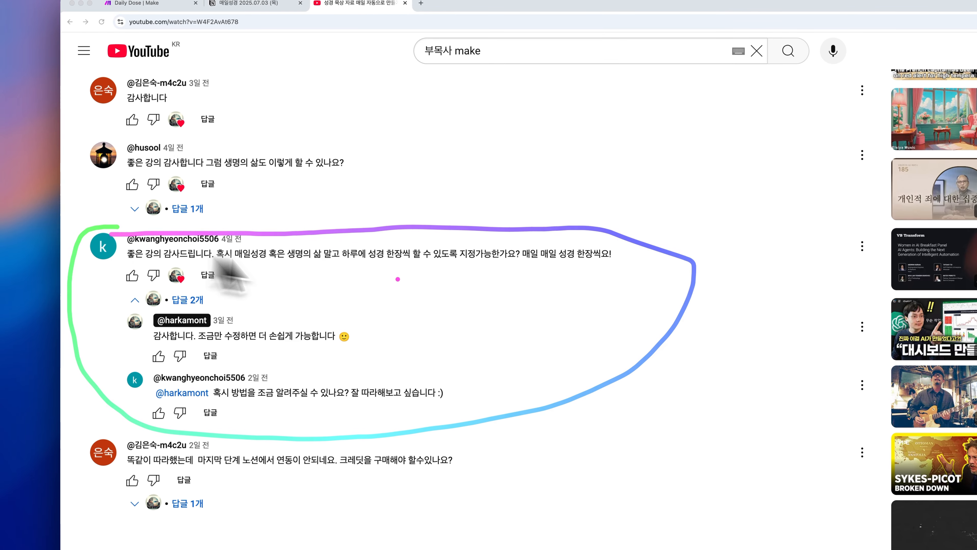
{"action": "mouse_move", "coordinate": [329, 263]}
{"action": "left_mouse_down"}
{"action": "mouse_move", "coordinate": [509, 263]}
{"action": "mouse_move", "coordinate": [516, 288]}
{"action": "left_mouse_up"}
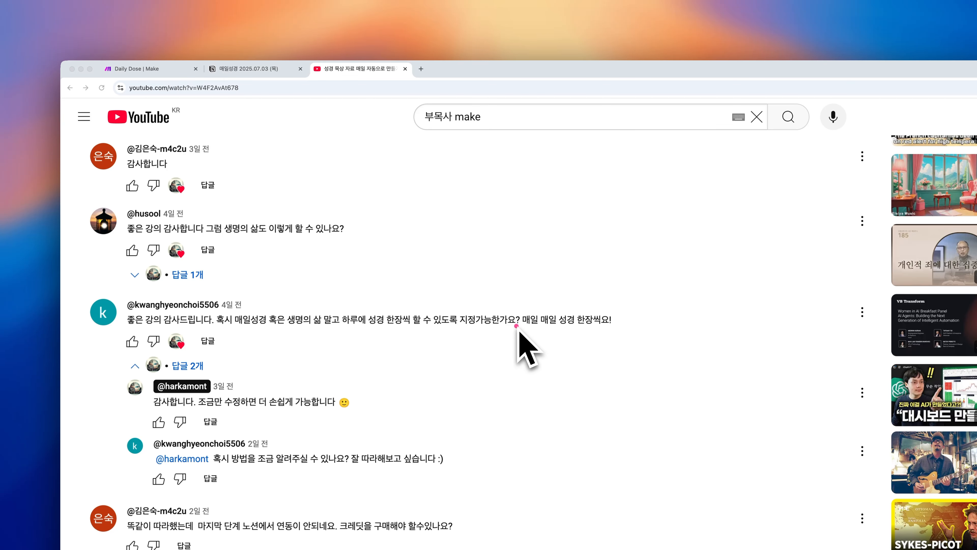
- Switch to Make, leave the Daily Dose scenario for the organization dashboard, and create a new scenario
{"action": "left_click", "coordinate": [168, 73]}
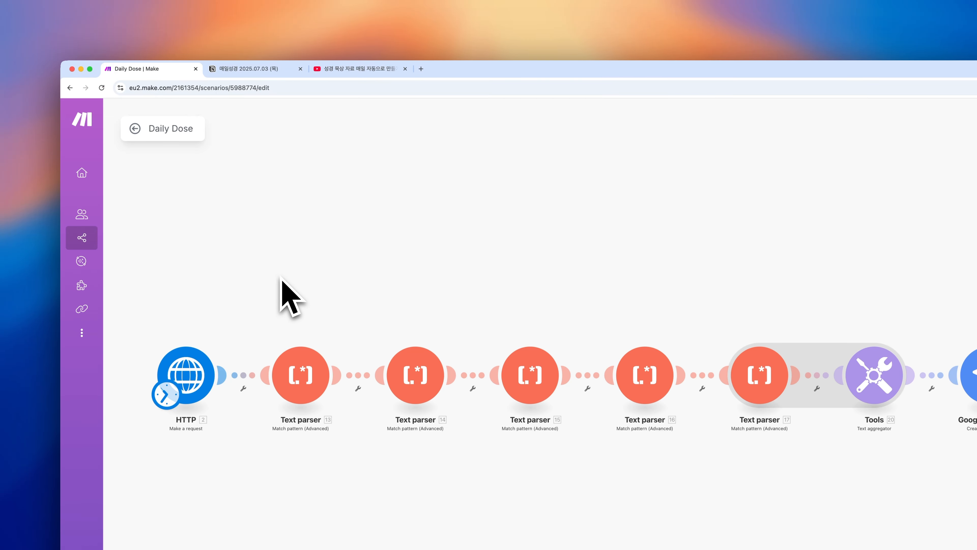
{"action": "left_click", "coordinate": [138, 130]}
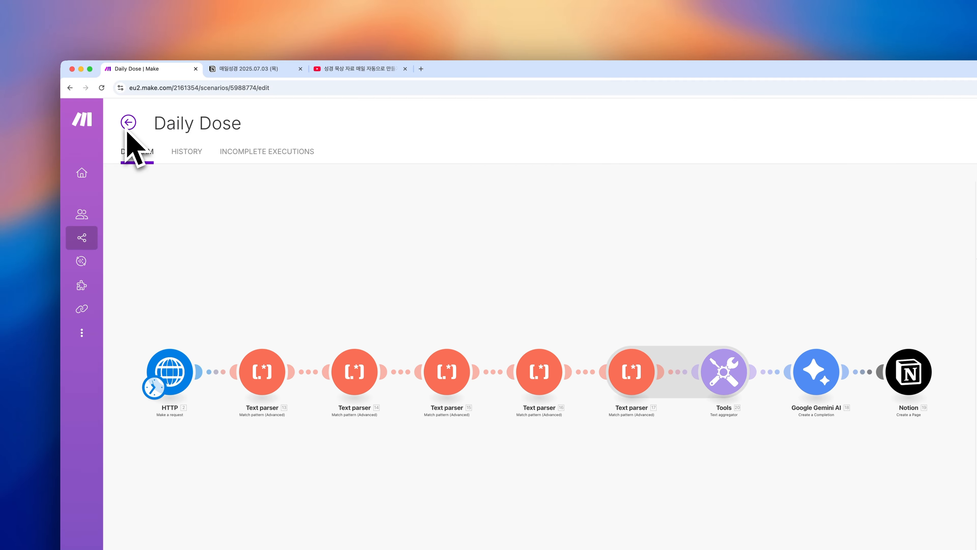
{"action": "left_click", "coordinate": [83, 172]}
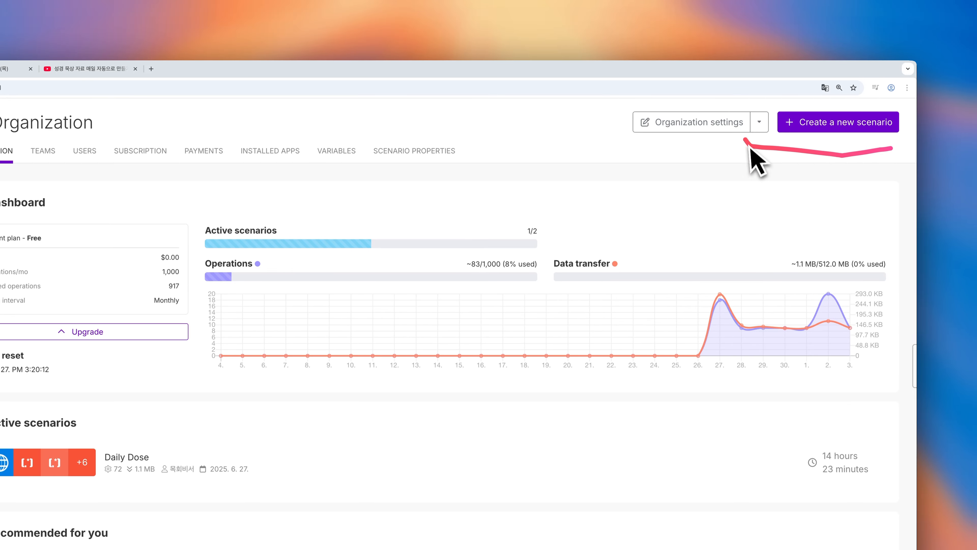
{"action": "left_click_drag", "start_coordinate": [749, 147], "coordinate": [859, 100]}
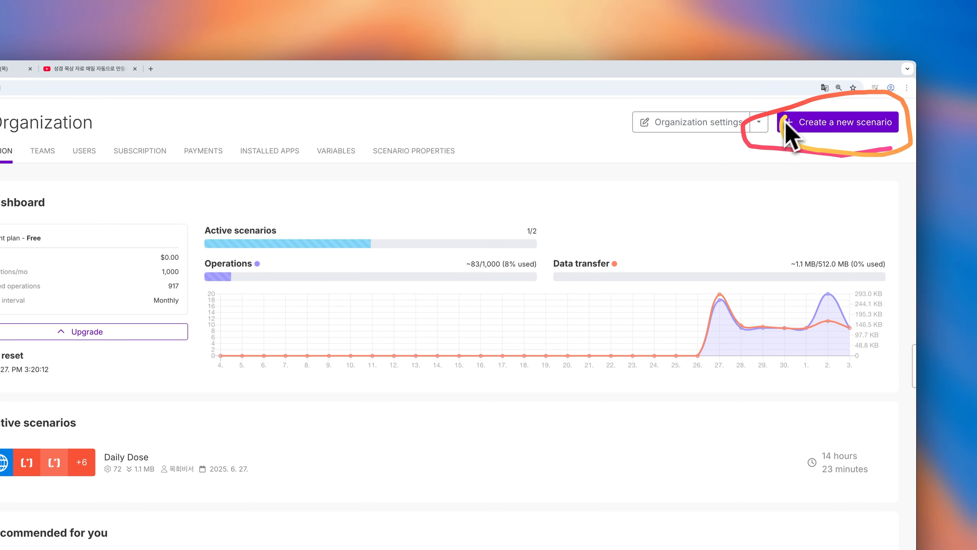
{"action": "left_click", "coordinate": [844, 127]}
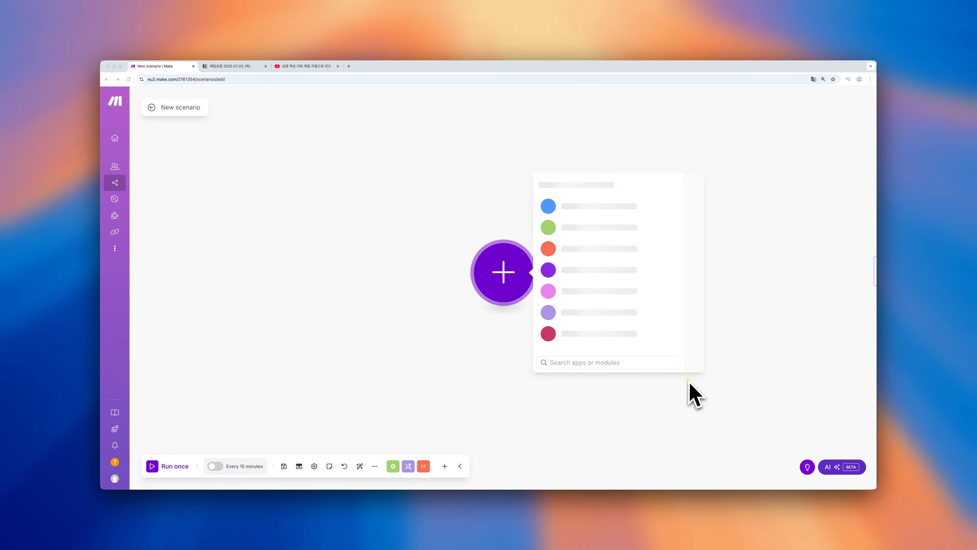
- Add an Airtable Search Records module as the scenario's first module, leaving its settings unconfigured
{"action": "mouse_move", "coordinate": [688, 380]}
{"action": "left_mouse_down"}
{"action": "mouse_move", "coordinate": [609, 394]}
{"action": "mouse_move", "coordinate": [483, 144]}
{"action": "mouse_move", "coordinate": [710, 351]}
{"action": "left_mouse_up"}
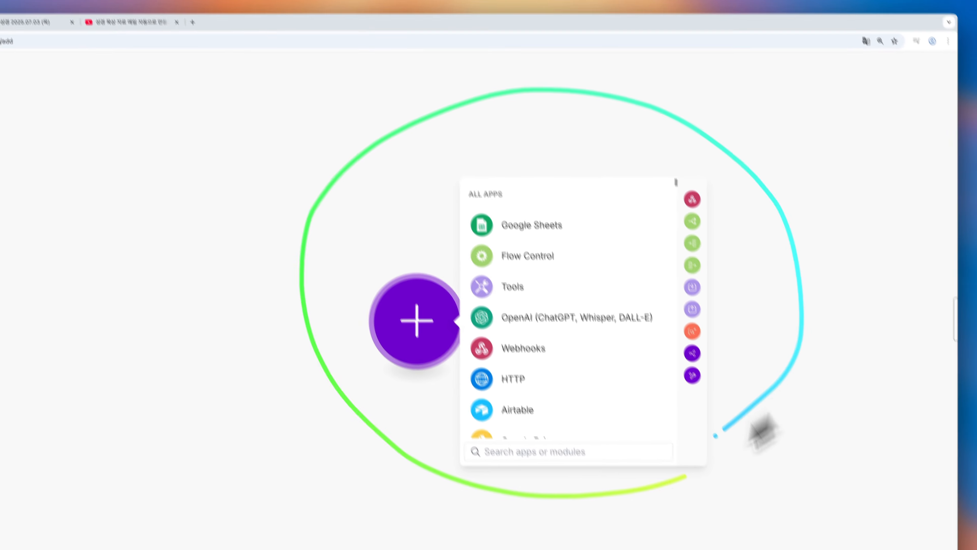
{"action": "left_click_drag", "start_coordinate": [716, 435], "coordinate": [529, 500]}
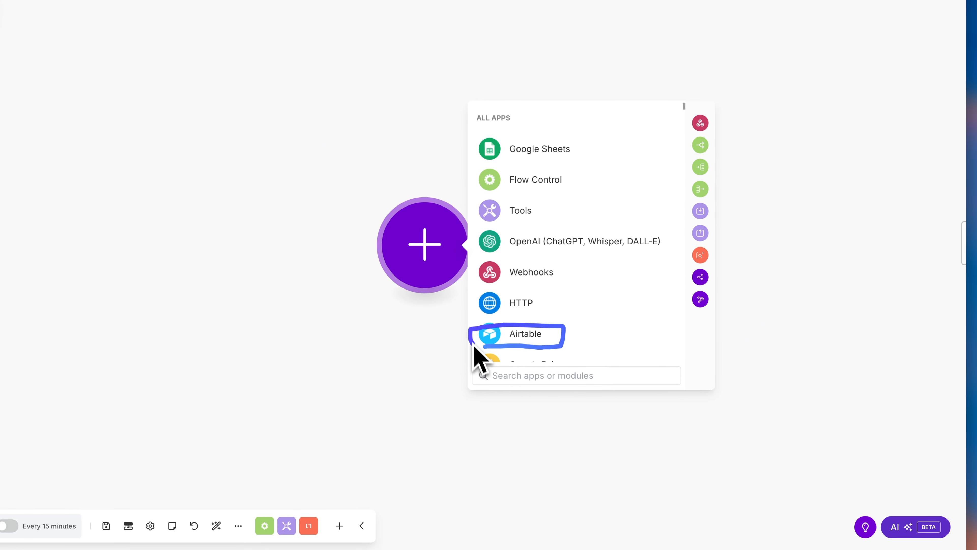
{"action": "left_click", "coordinate": [531, 339]}
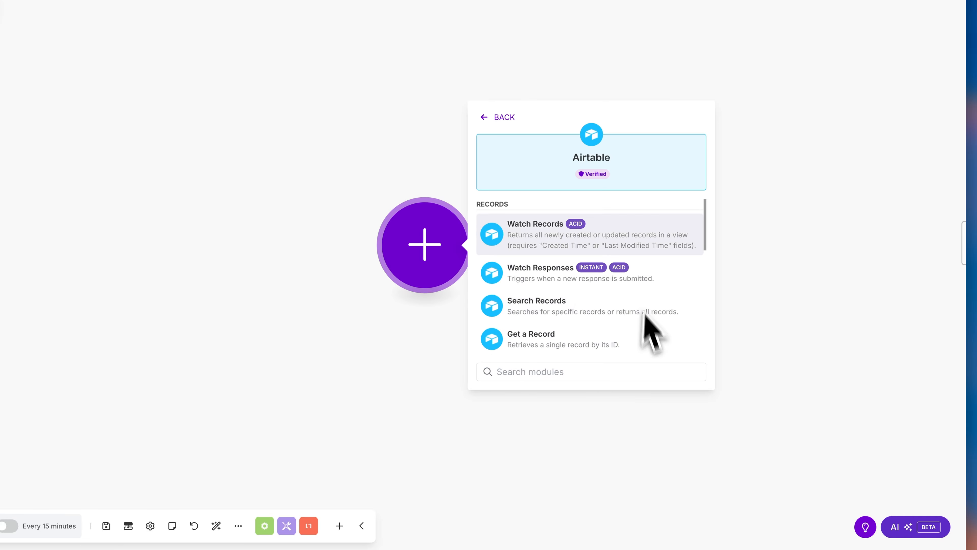
{"action": "mouse_move", "coordinate": [649, 346]}
{"action": "left_mouse_down"}
{"action": "mouse_move", "coordinate": [571, 398]}
{"action": "mouse_move", "coordinate": [562, 89]}
{"action": "mouse_move", "coordinate": [586, 373]}
{"action": "left_mouse_up"}
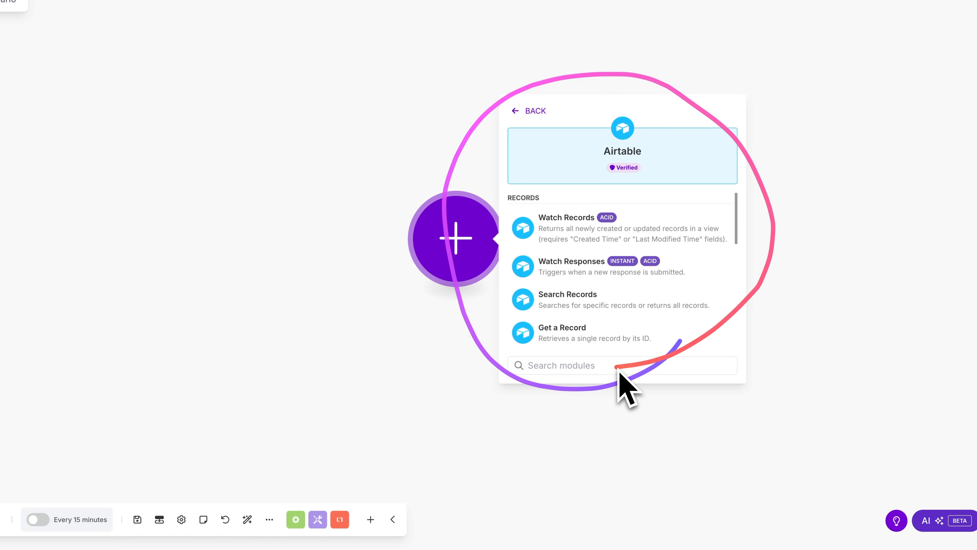
{"action": "left_click_drag", "start_coordinate": [611, 283], "coordinate": [525, 283]}
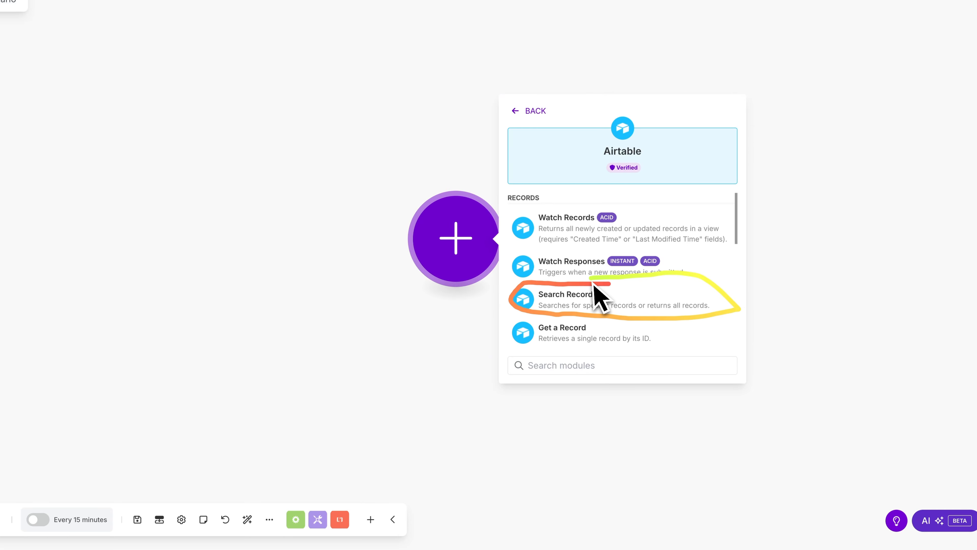
{"action": "left_click", "coordinate": [585, 302]}
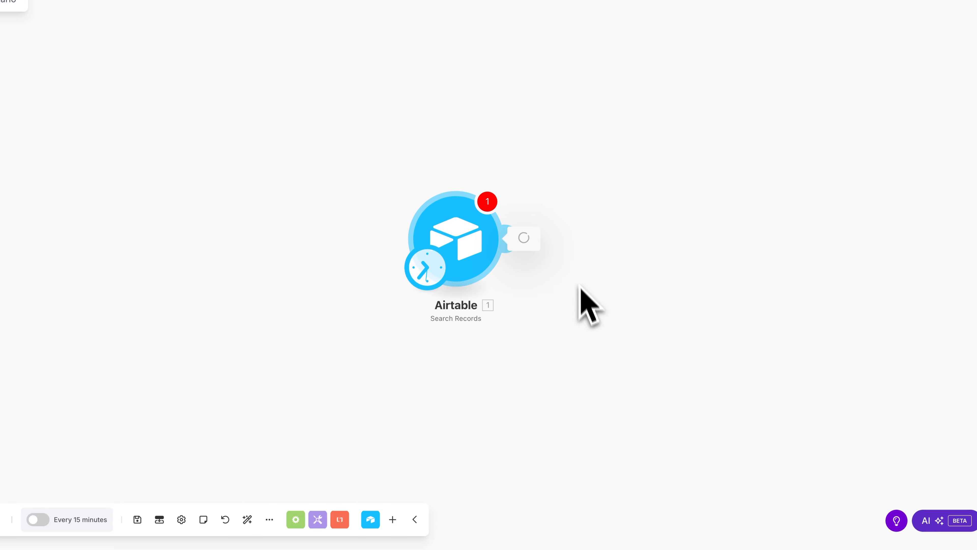
{"action": "left_click", "coordinate": [539, 374]}
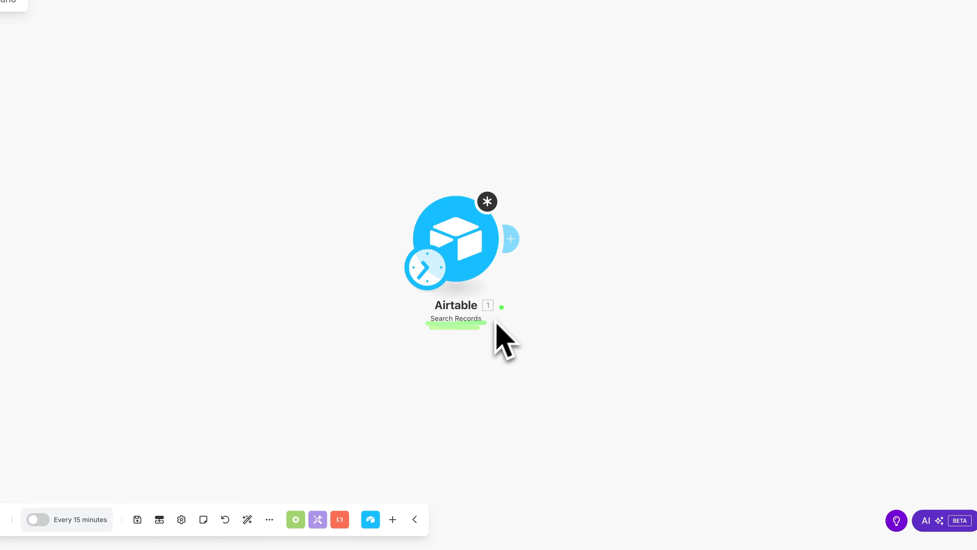
- Add a Google Gemini AI Create a Completion module after the Airtable module, leaving its settings unconfigured
{"action": "left_click_drag", "start_coordinate": [561, 300], "coordinate": [440, 278]}
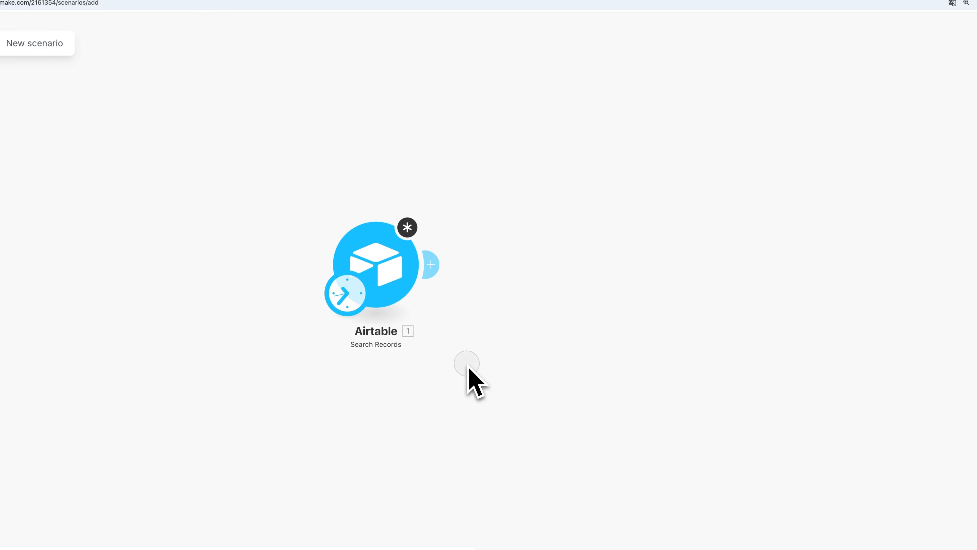
{"action": "left_click", "coordinate": [430, 257]}
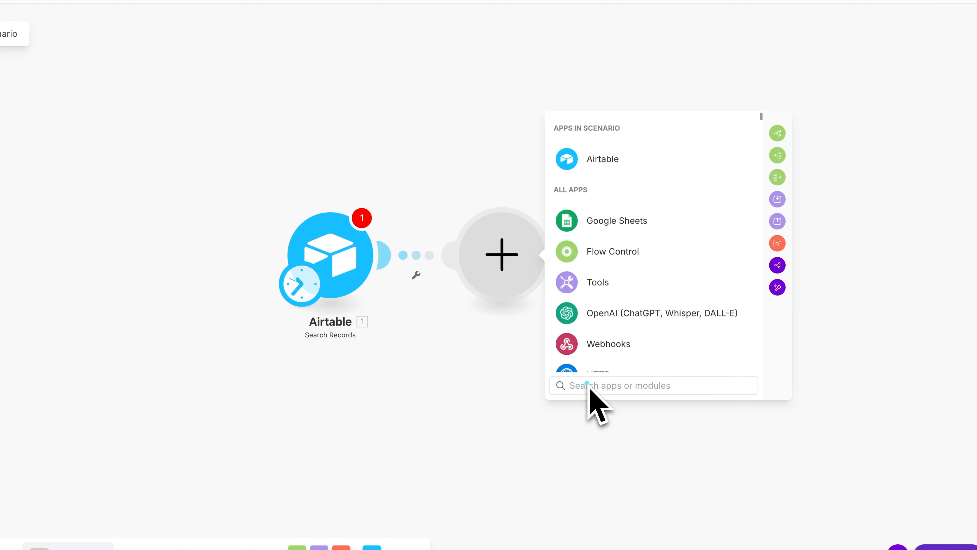
{"action": "type", "text": "ge"}
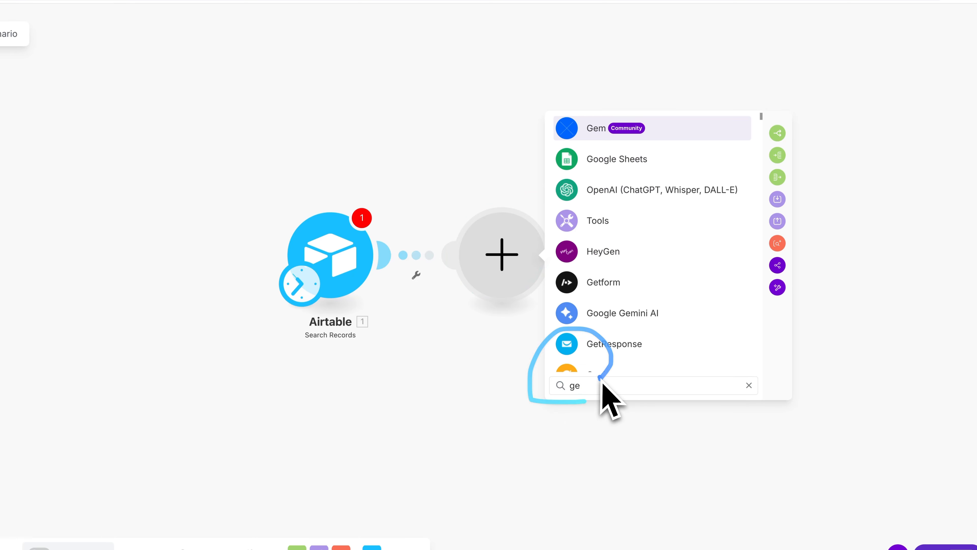
{"action": "type", "text": "mini"}
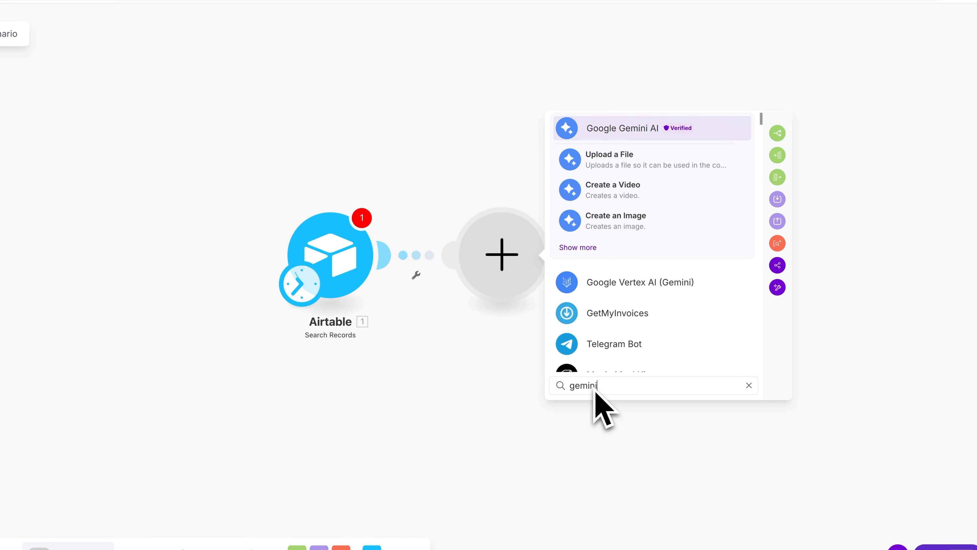
{"action": "left_click", "coordinate": [631, 133]}
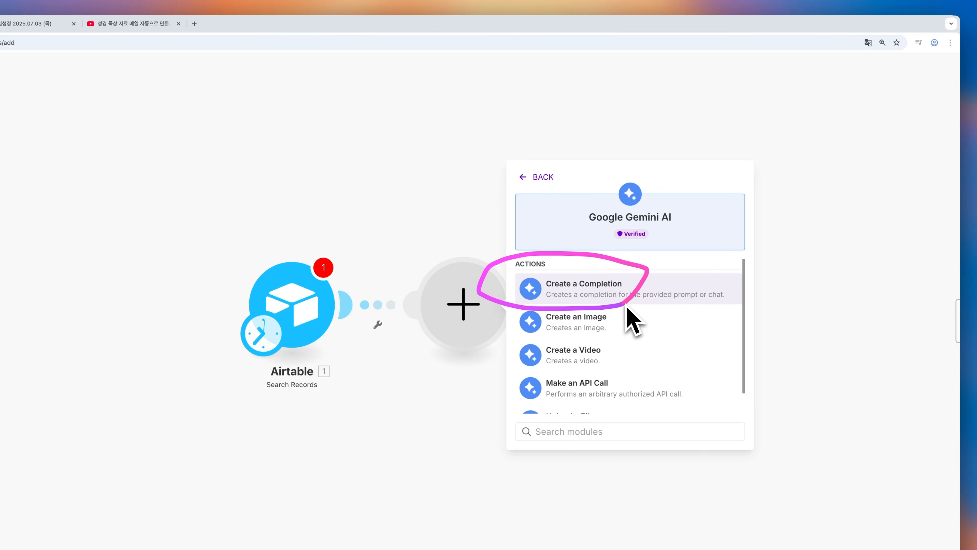
{"action": "left_click", "coordinate": [596, 295]}
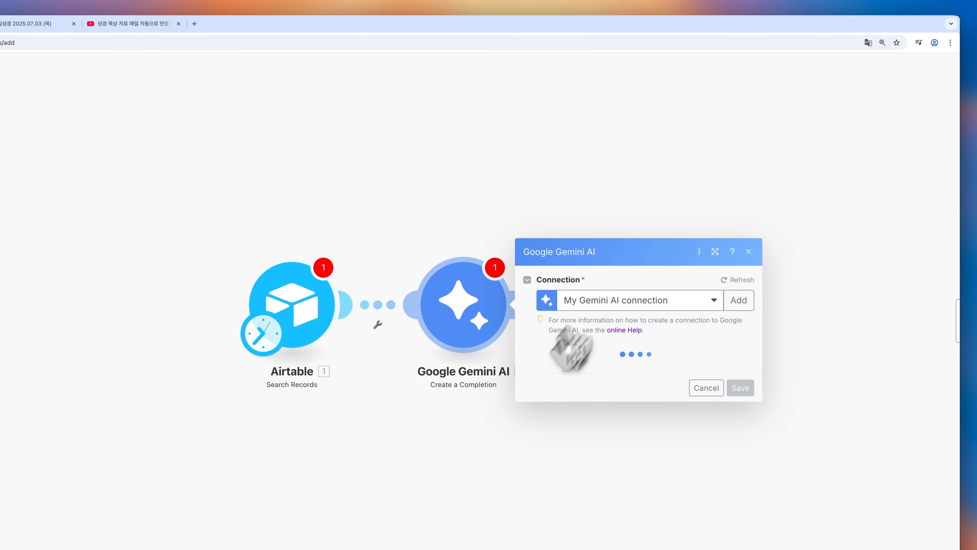
{"action": "left_click", "coordinate": [569, 339]}
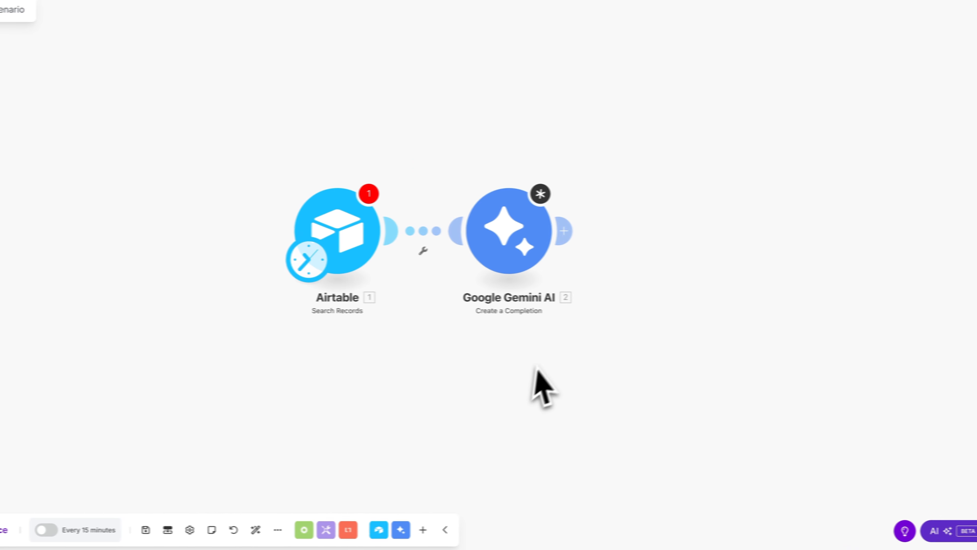
- Add a Notion Create a Page module after the Google Gemini AI module
{"action": "left_click_drag", "start_coordinate": [594, 338], "coordinate": [518, 340]}
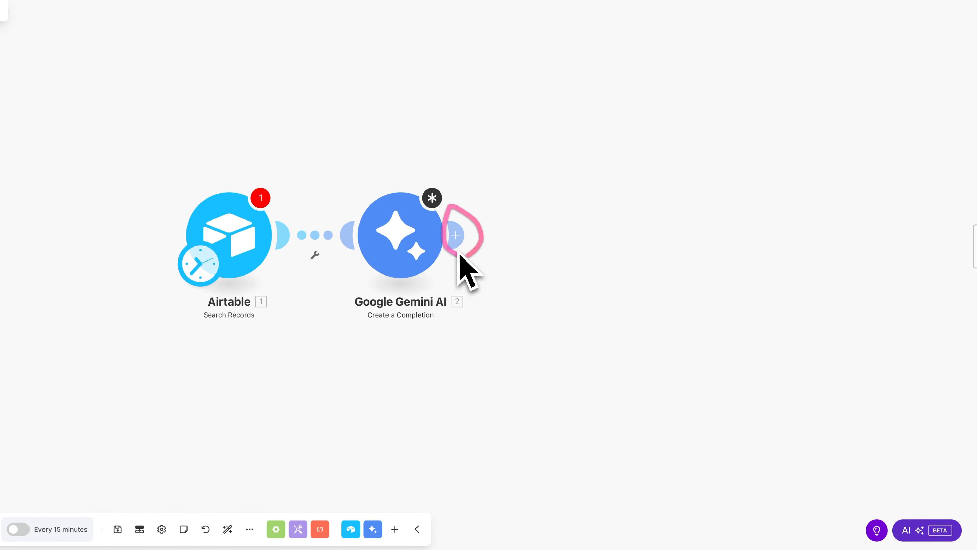
{"action": "left_click", "coordinate": [457, 234]}
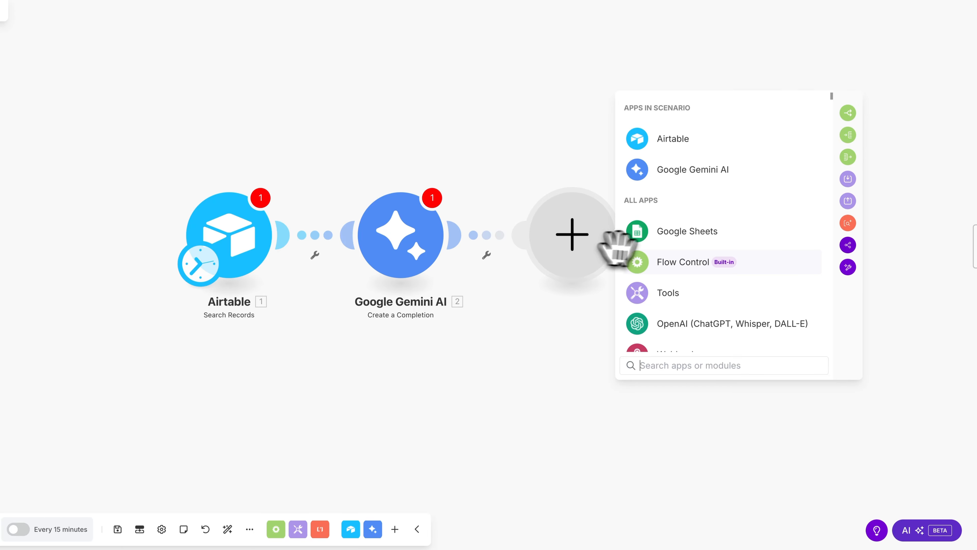
{"action": "type", "text": "no"}
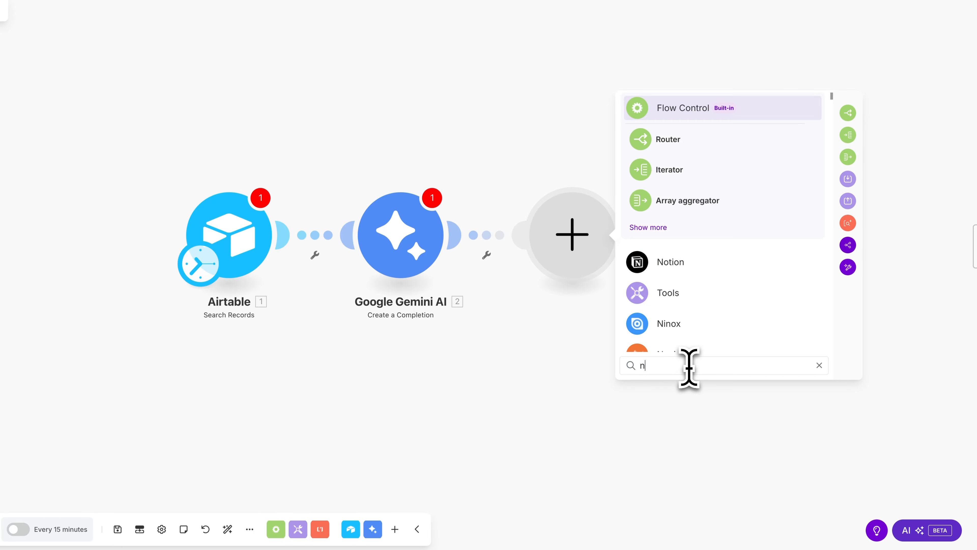
{"action": "type", "text": "tion"}
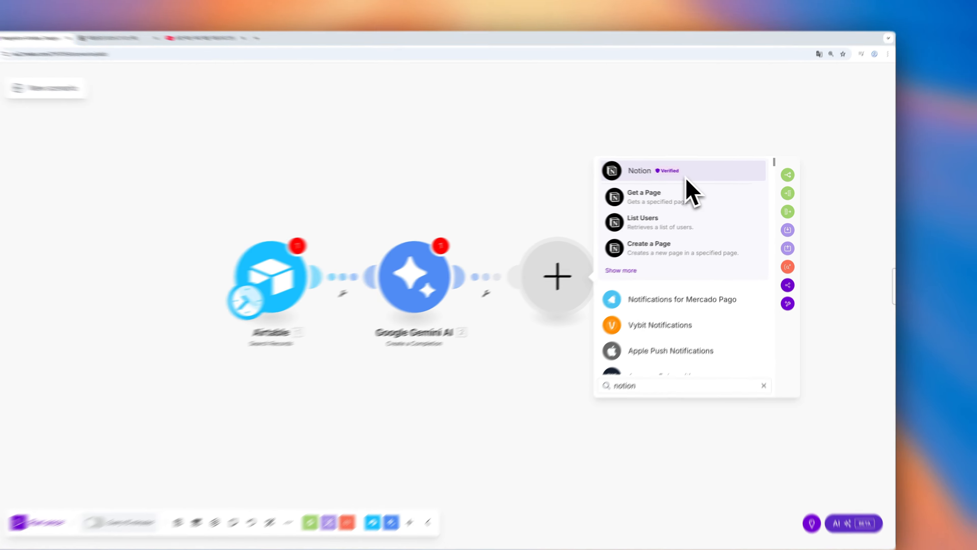
{"action": "left_click", "coordinate": [640, 169]}
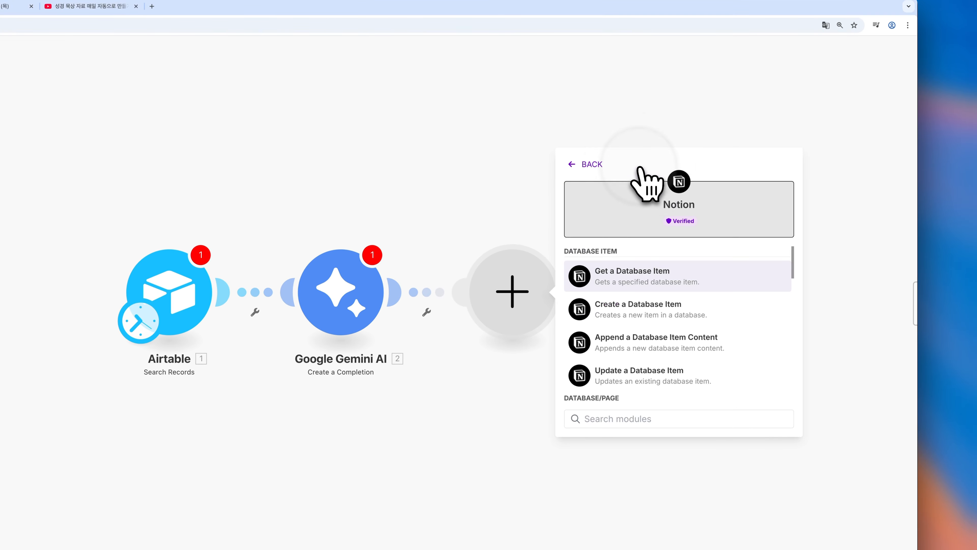
{"action": "scroll", "coordinate": [686, 292], "scroll_direction": "down", "scroll_amount": 1}
{"action": "scroll", "coordinate": [686, 297], "scroll_direction": "down", "scroll_amount": 1}
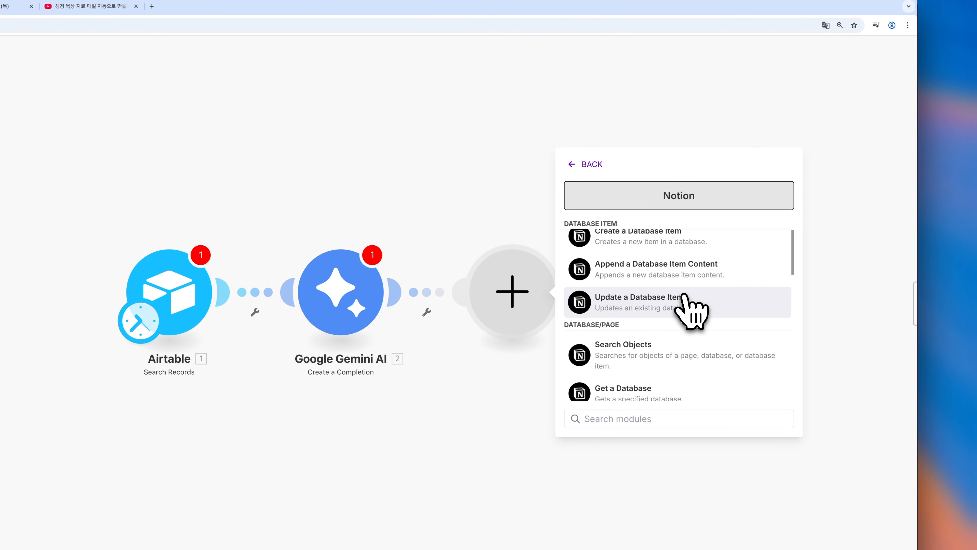
{"action": "scroll", "coordinate": [706, 293], "scroll_direction": "down", "scroll_amount": 1}
{"action": "scroll", "coordinate": [704, 286], "scroll_direction": "down", "scroll_amount": 3}
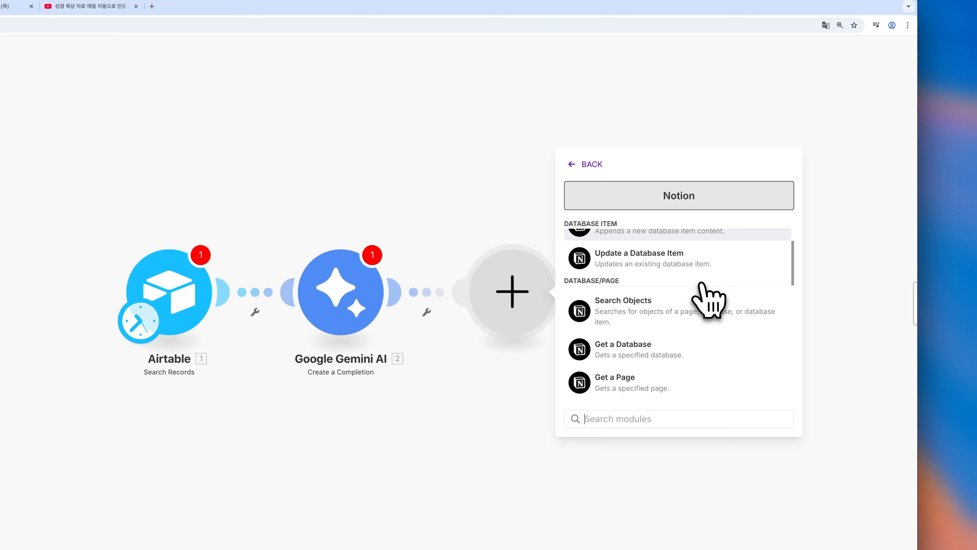
{"action": "scroll", "coordinate": [702, 287], "scroll_direction": "down", "scroll_amount": 1}
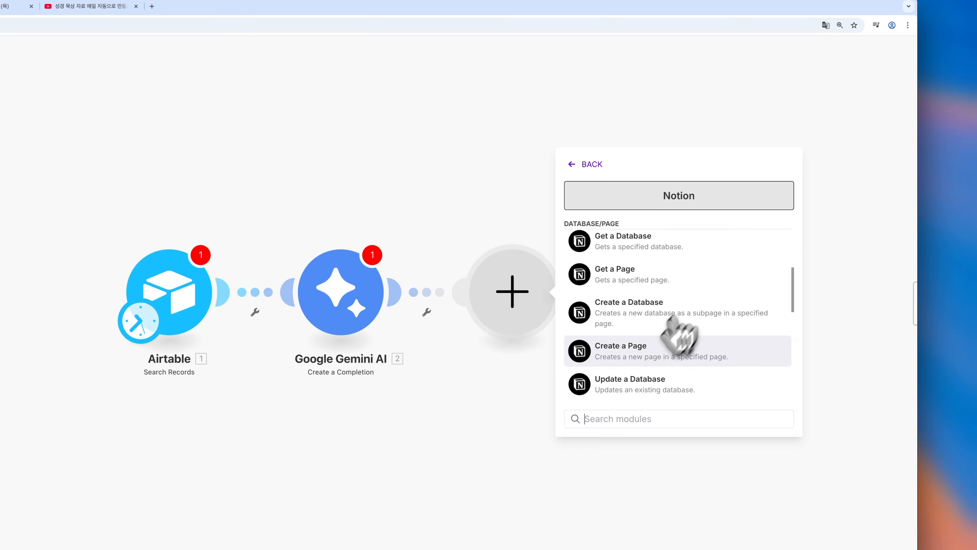
{"action": "mouse_move", "coordinate": [720, 362]}
{"action": "left_mouse_down"}
{"action": "mouse_move", "coordinate": [646, 379]}
{"action": "mouse_move", "coordinate": [592, 325]}
{"action": "left_mouse_up"}
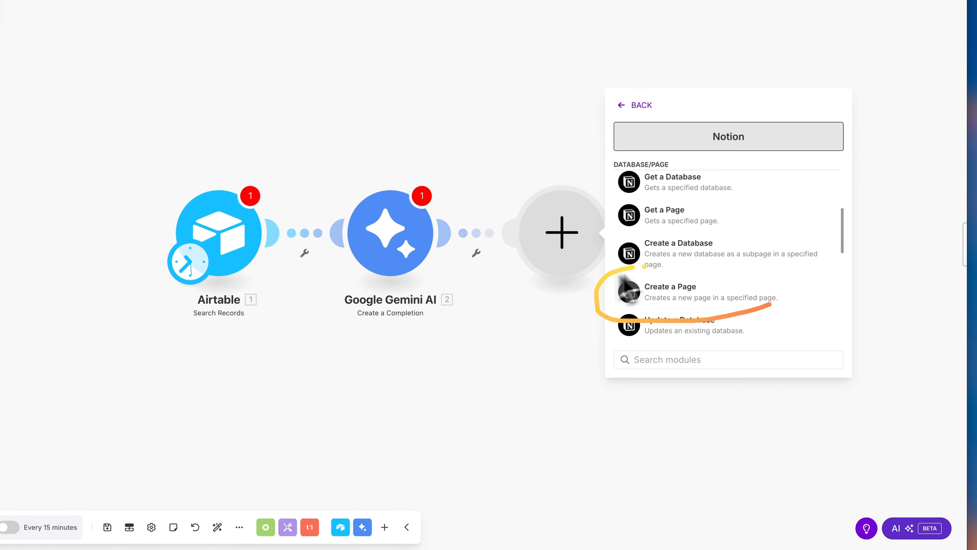
{"action": "left_click_drag", "start_coordinate": [643, 266], "coordinate": [749, 318]}
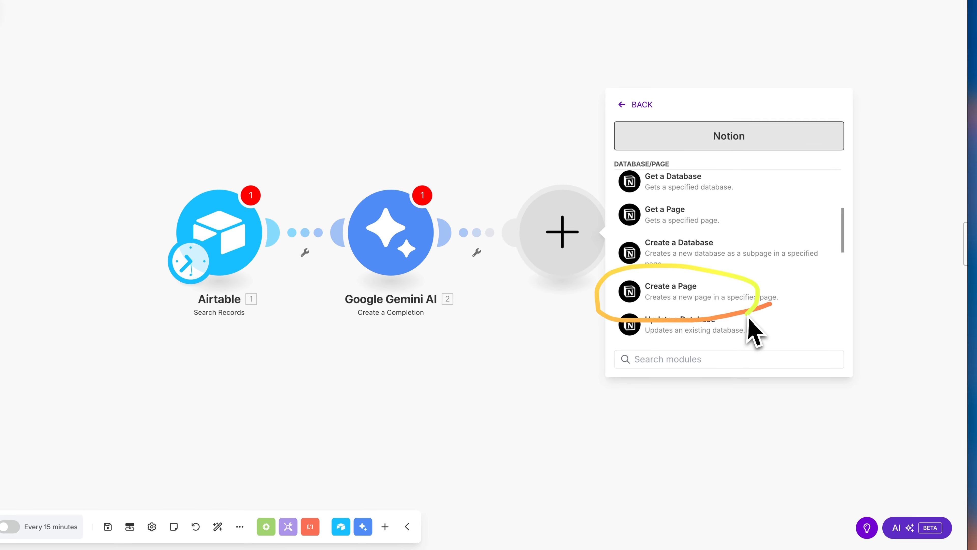
{"action": "left_click", "coordinate": [669, 291]}
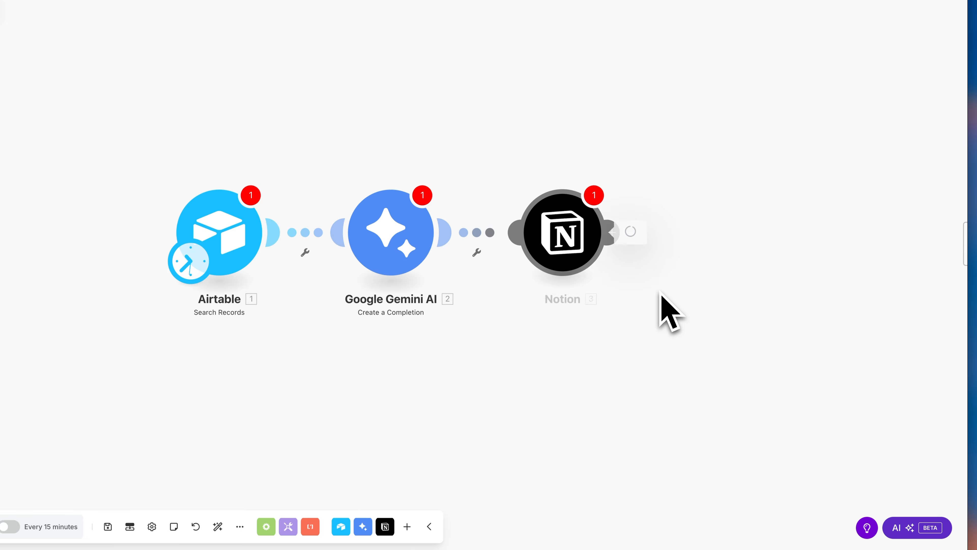
- Close the Notion module's settings without configuring them
{"action": "left_click", "coordinate": [484, 338]}
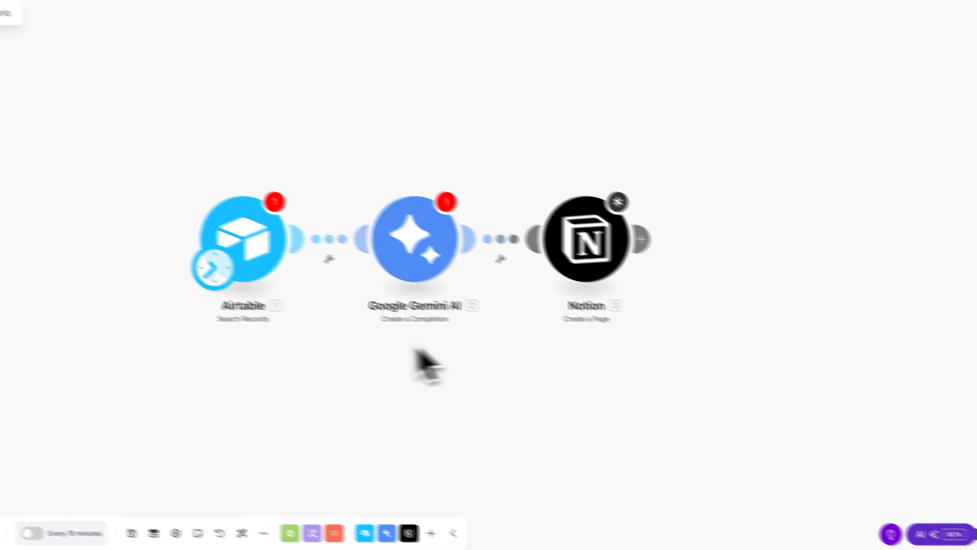
{"action": "mouse_move", "coordinate": [366, 358]}
{"action": "left_mouse_down"}
{"action": "mouse_move", "coordinate": [265, 215]}
{"action": "mouse_move", "coordinate": [363, 361]}
{"action": "left_mouse_up"}
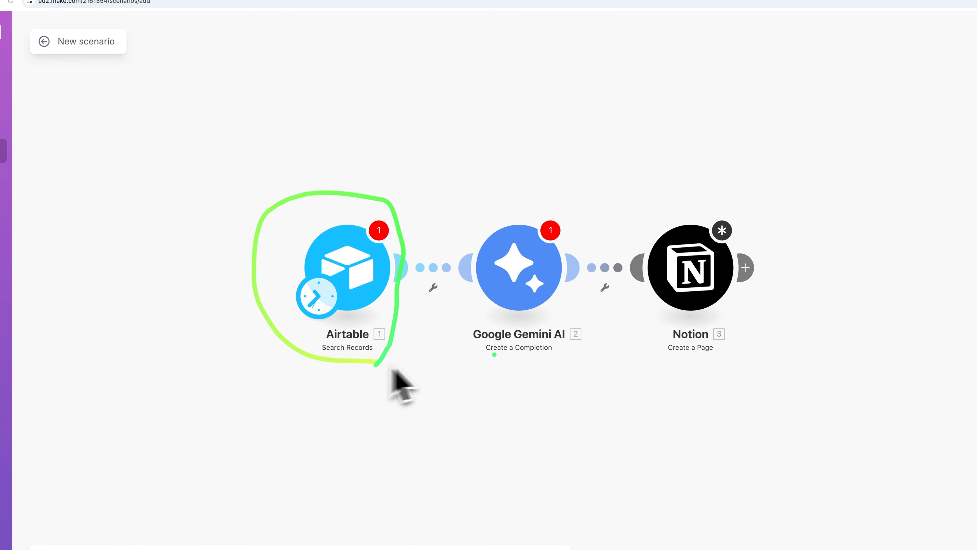
{"action": "left_click_drag", "start_coordinate": [537, 367], "coordinate": [477, 345]}
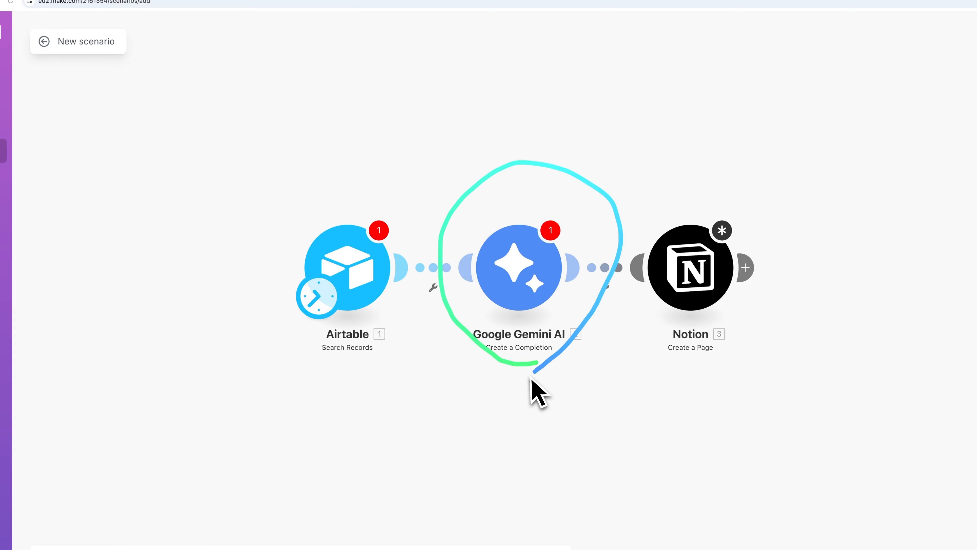
{"action": "mouse_move", "coordinate": [728, 367]}
{"action": "left_mouse_down"}
{"action": "mouse_move", "coordinate": [639, 215]}
{"action": "mouse_move", "coordinate": [767, 343]}
{"action": "left_mouse_up"}
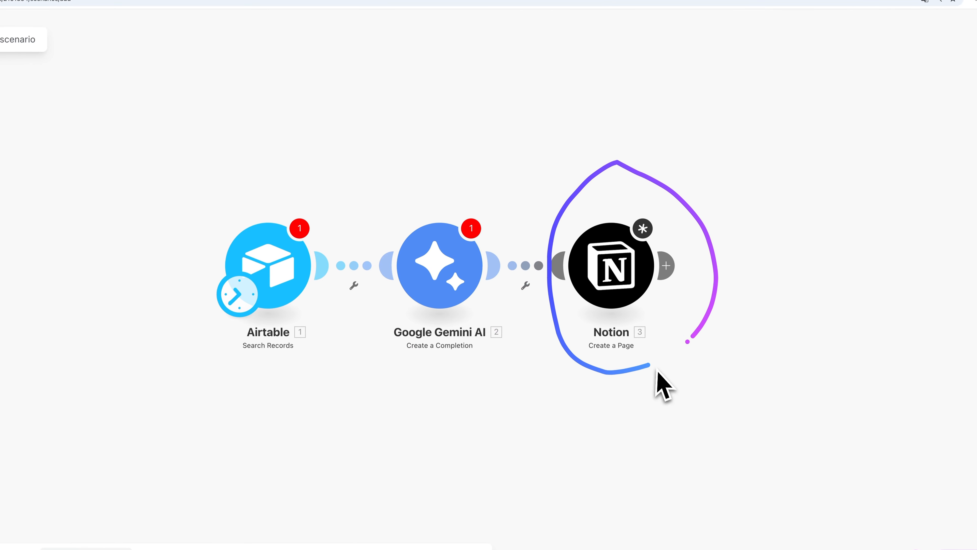
{"action": "left_click_drag", "start_coordinate": [688, 341], "coordinate": [657, 369]}
{"action": "left_click_drag", "start_coordinate": [243, 363], "coordinate": [655, 369]}
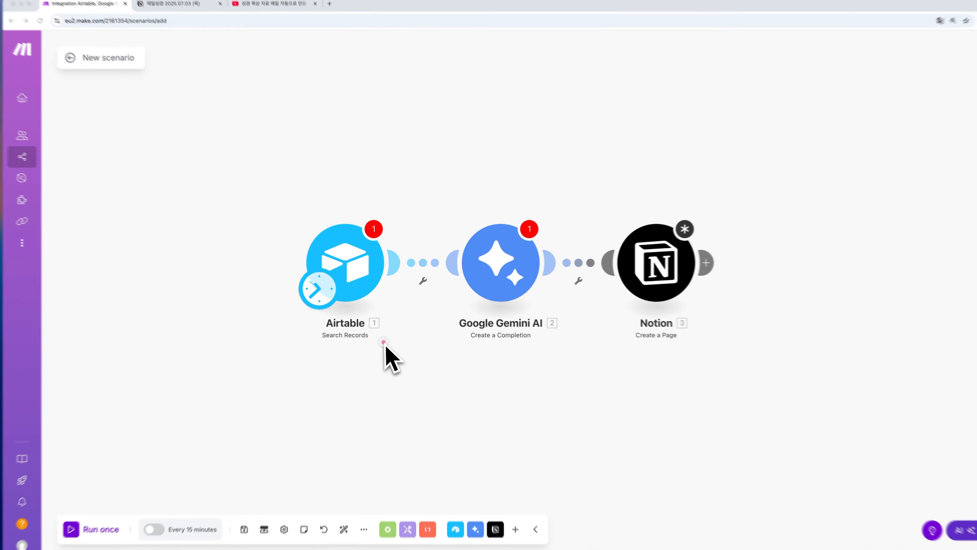
{"action": "mouse_move", "coordinate": [391, 324]}
{"action": "left_mouse_down"}
{"action": "mouse_move", "coordinate": [315, 230]}
{"action": "mouse_move", "coordinate": [369, 320]}
{"action": "left_mouse_up"}
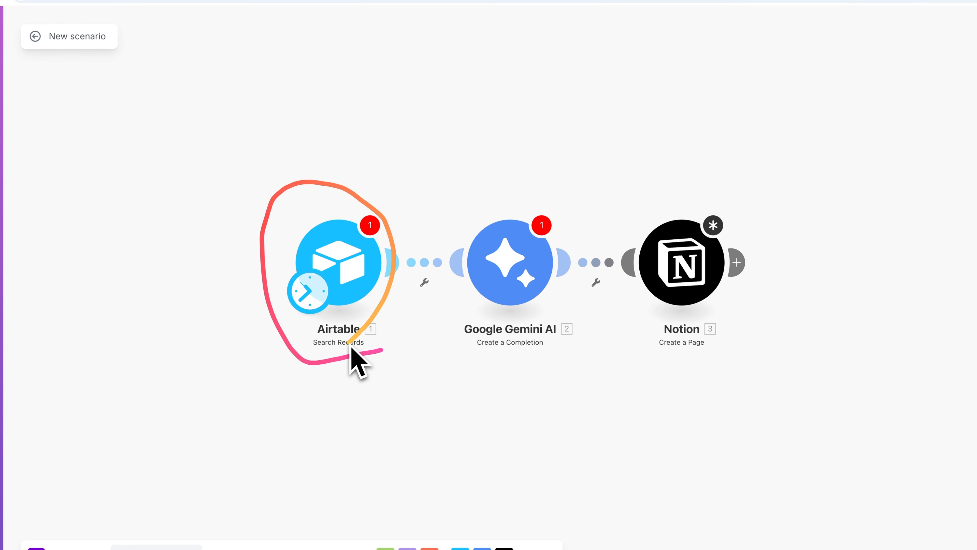
- Add a new connection of type Airtable OAuth to the Airtable module, keeping the name My Airtable OAuth connection
{"action": "left_click", "coordinate": [356, 270]}
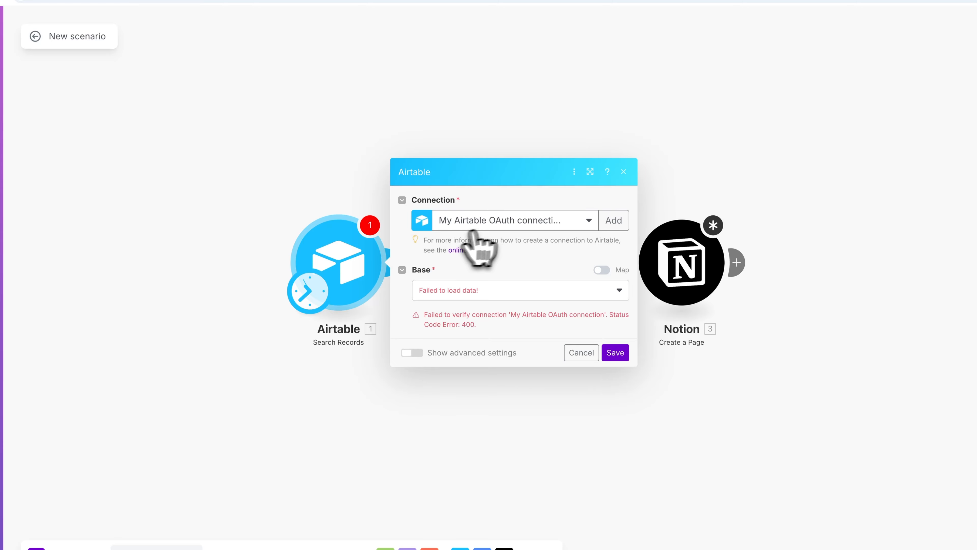
{"action": "left_click", "coordinate": [608, 226]}
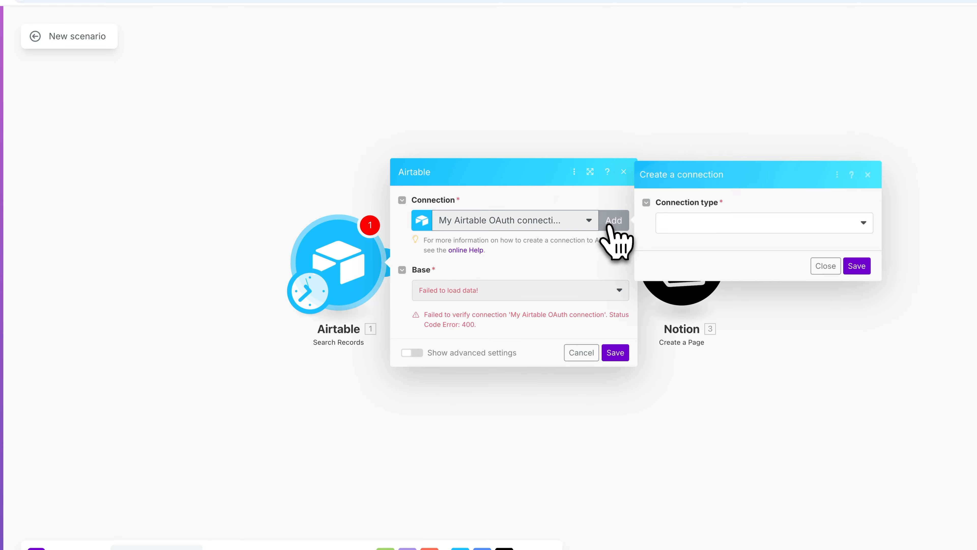
{"action": "mouse_move", "coordinate": [756, 330]}
{"action": "left_mouse_down"}
{"action": "mouse_move", "coordinate": [514, 278]}
{"action": "mouse_move", "coordinate": [676, 335]}
{"action": "left_mouse_up"}
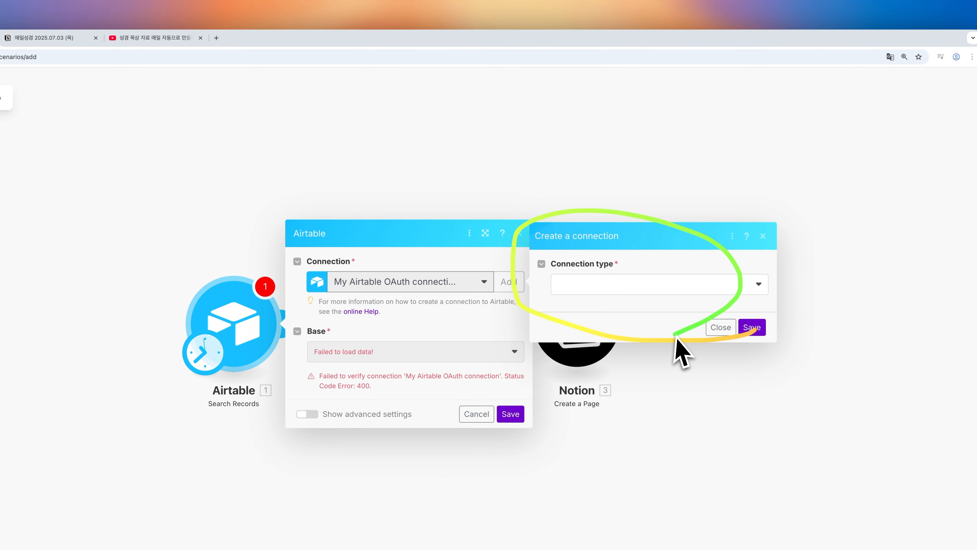
{"action": "left_click", "coordinate": [620, 284]}
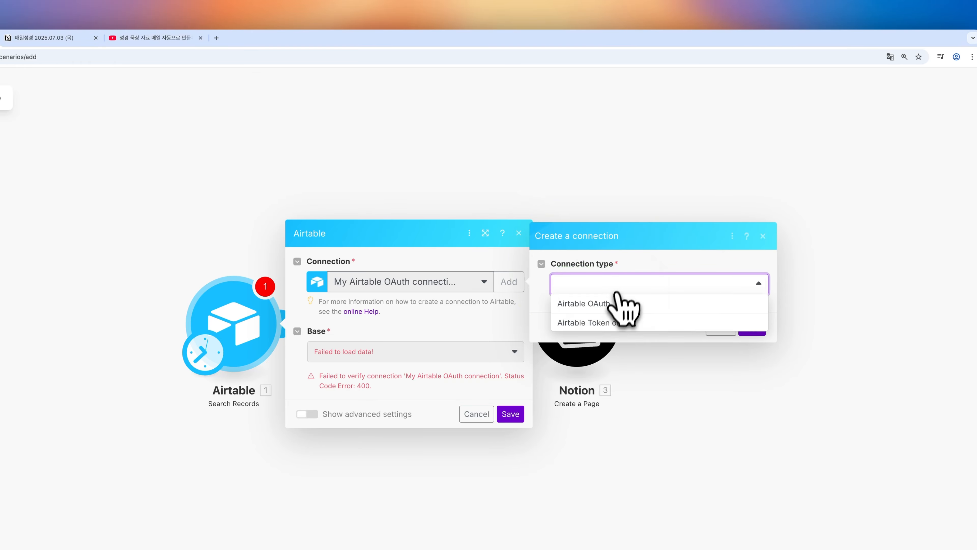
{"action": "left_click", "coordinate": [573, 308]}
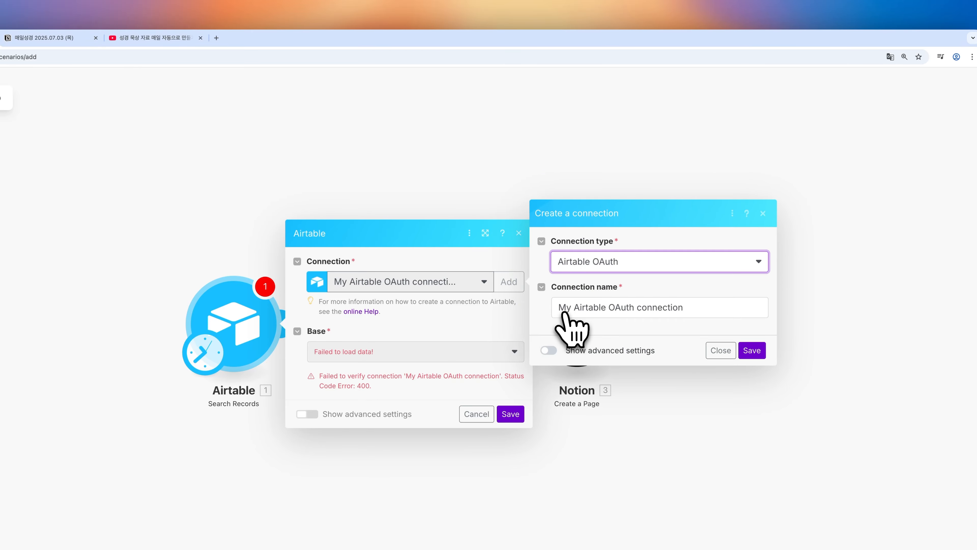
{"action": "left_click", "coordinate": [706, 310]}
{"action": "left_click", "coordinate": [752, 350]}
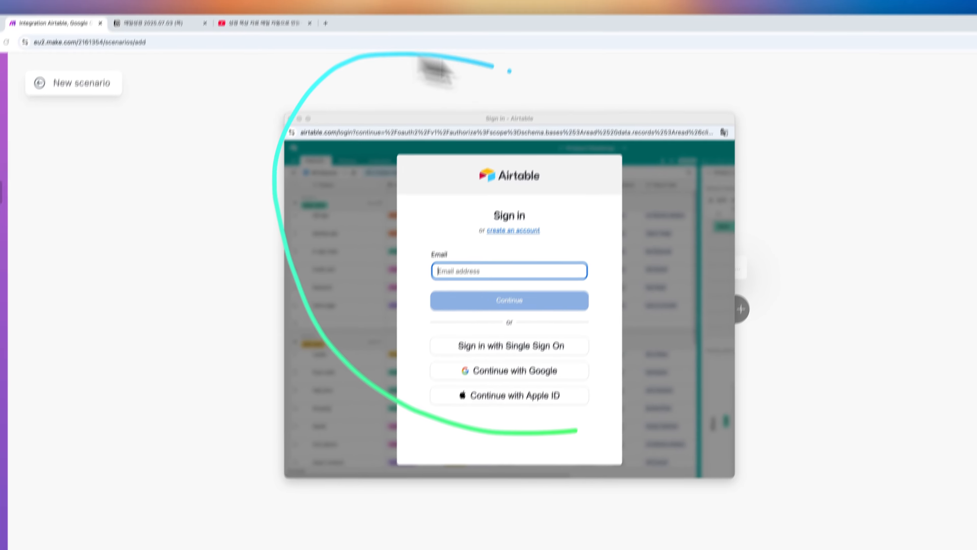
- Create an Airtable account from the sign-in window by continuing with the existing Google account
{"action": "mouse_move", "coordinate": [493, 66]}
{"action": "left_mouse_down"}
{"action": "mouse_move", "coordinate": [428, 457]}
{"action": "mouse_move", "coordinate": [502, 63]}
{"action": "mouse_move", "coordinate": [506, 383]}
{"action": "left_mouse_up"}
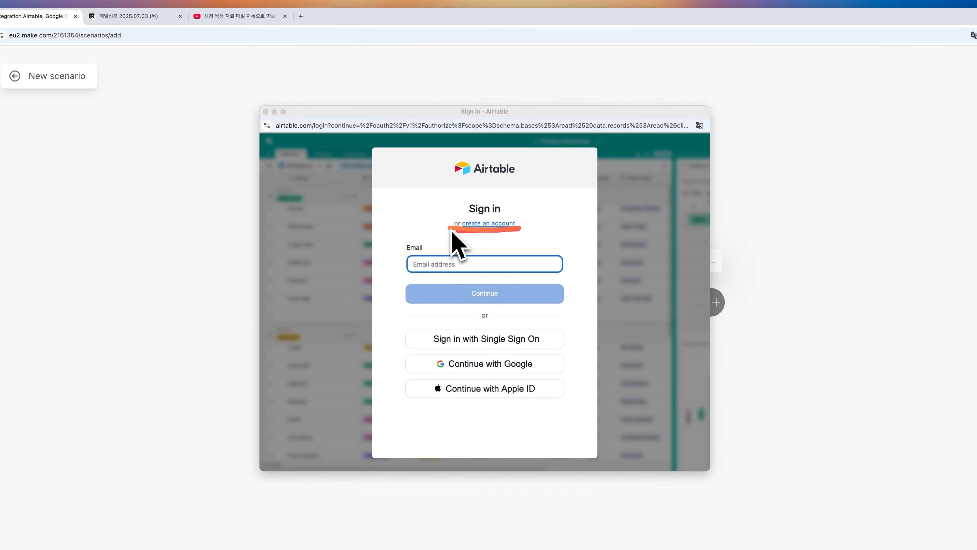
{"action": "left_click", "coordinate": [487, 223]}
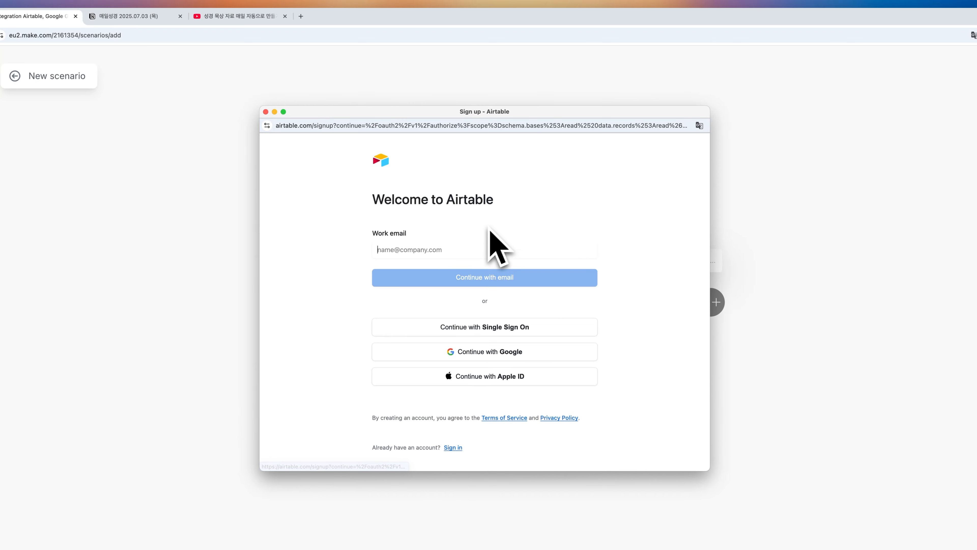
{"action": "key", "text": "ctrl+a"}
{"action": "left_click_drag", "start_coordinate": [486, 223], "coordinate": [507, 181]}
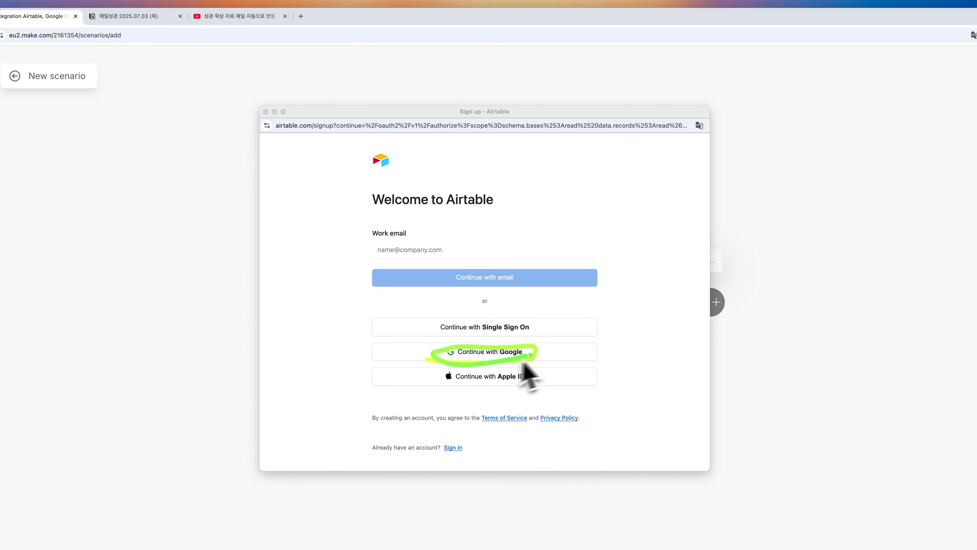
{"action": "left_click", "coordinate": [509, 354]}
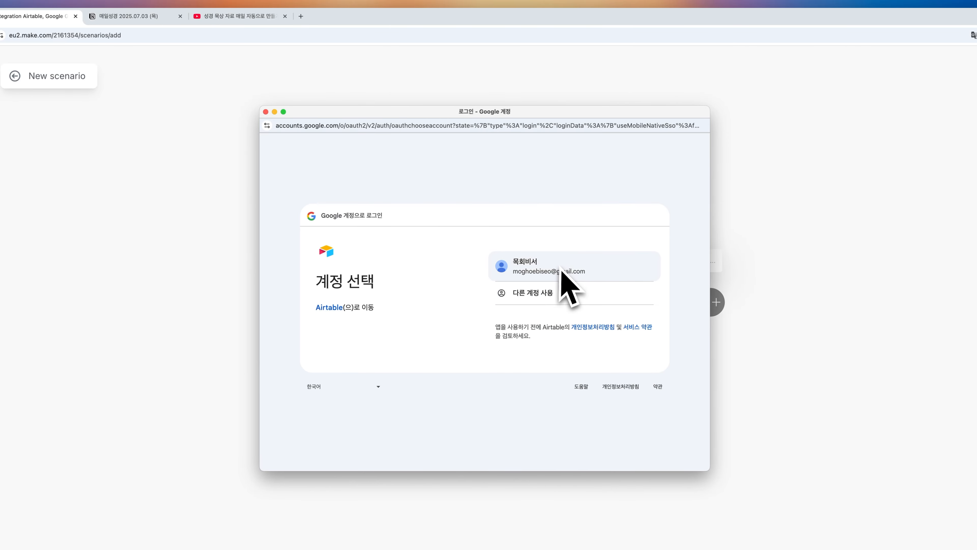
{"action": "key", "text": "ctrl+a"}
{"action": "left_click", "coordinate": [537, 274]}
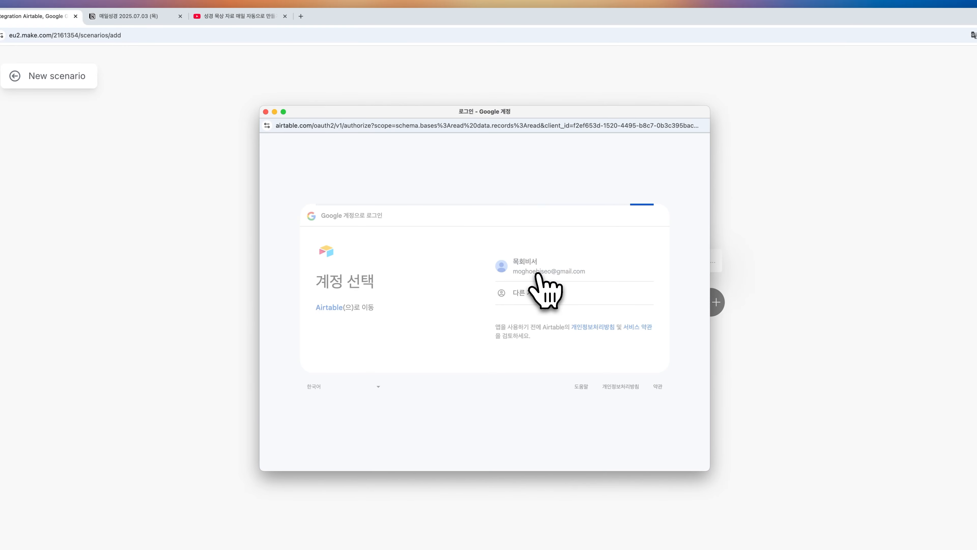
{"action": "mouse_move", "coordinate": [589, 334]}
{"action": "left_mouse_down"}
{"action": "mouse_move", "coordinate": [496, 359]}
{"action": "mouse_move", "coordinate": [462, 131]}
{"action": "mouse_move", "coordinate": [530, 383]}
{"action": "mouse_move", "coordinate": [507, 117]}
{"action": "mouse_move", "coordinate": [414, 372]}
{"action": "mouse_move", "coordinate": [432, 157]}
{"action": "left_mouse_up"}
{"action": "mouse_move", "coordinate": [520, 343]}
{"action": "left_mouse_down"}
{"action": "mouse_move", "coordinate": [478, 313]}
{"action": "mouse_move", "coordinate": [531, 344]}
{"action": "left_mouse_up"}
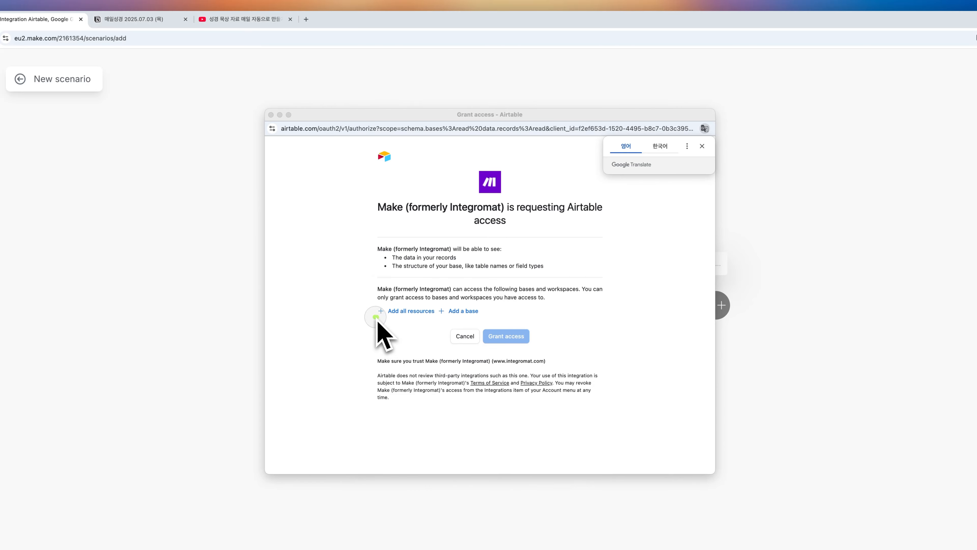
- Grant Make access to all Airtable resources and to all current and future bases in My First Workspace
{"action": "left_click", "coordinate": [429, 311]}
{"action": "mouse_move", "coordinate": [560, 326]}
{"action": "left_mouse_down"}
{"action": "mouse_move", "coordinate": [368, 332]}
{"action": "mouse_move", "coordinate": [381, 345]}
{"action": "left_mouse_up"}
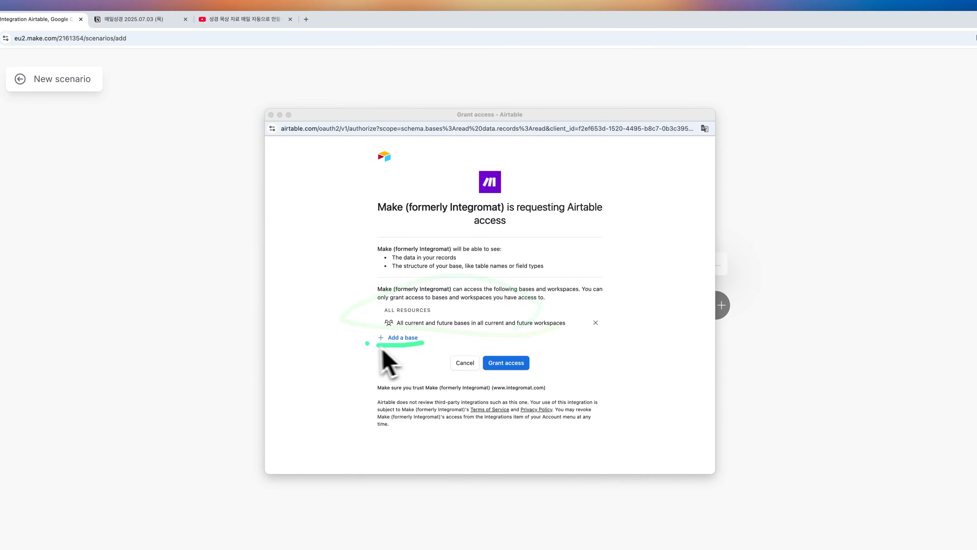
{"action": "key", "text": "Escape"}
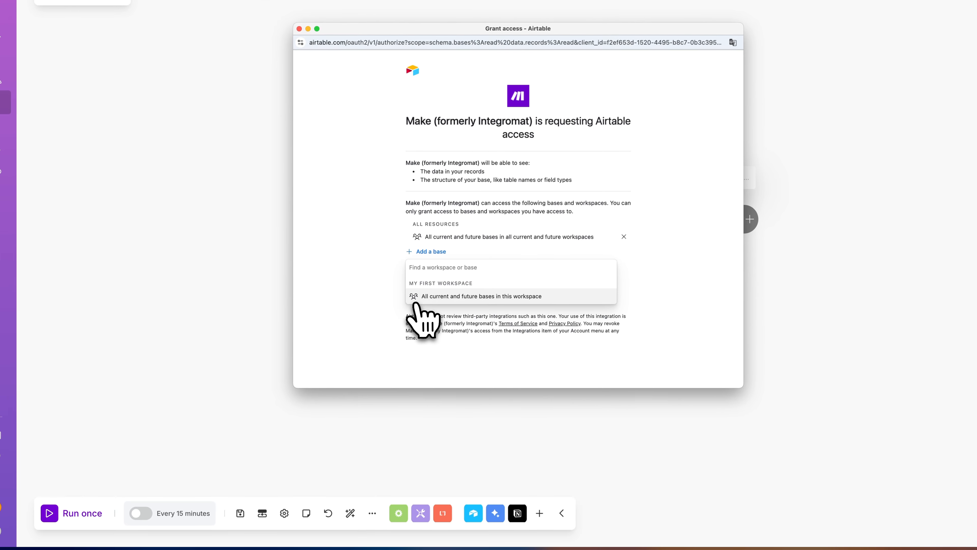
{"action": "left_click", "coordinate": [460, 297]}
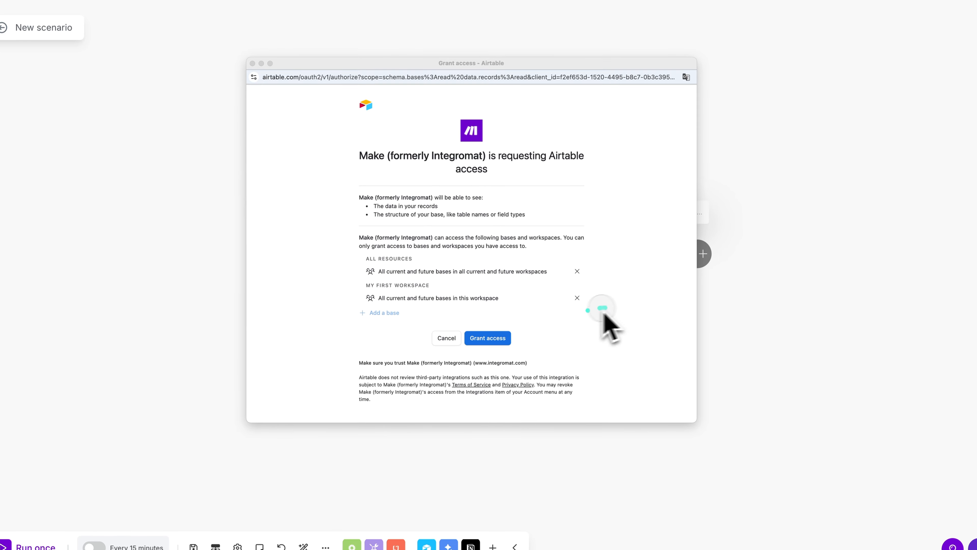
{"action": "mouse_move", "coordinate": [604, 311]}
{"action": "left_mouse_down"}
{"action": "mouse_move", "coordinate": [366, 263]}
{"action": "mouse_move", "coordinate": [550, 320]}
{"action": "left_mouse_up"}
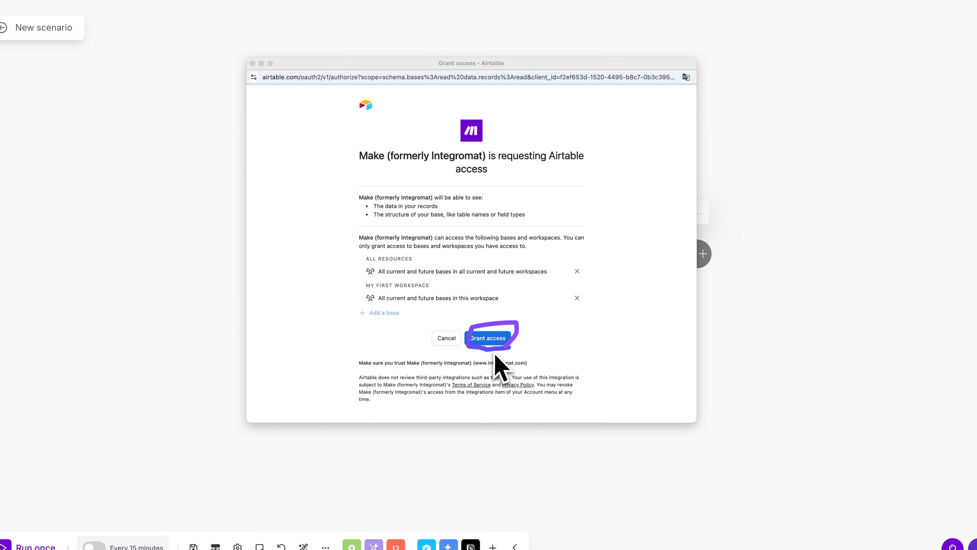
{"action": "left_click", "coordinate": [491, 345]}
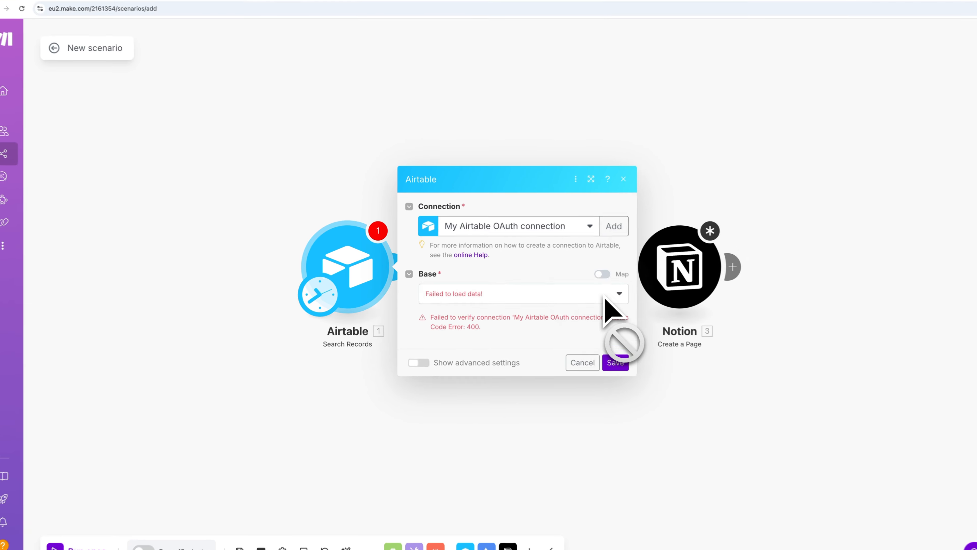
- Check which bases the Airtable module offers with the new connection
{"action": "left_click", "coordinate": [498, 310]}
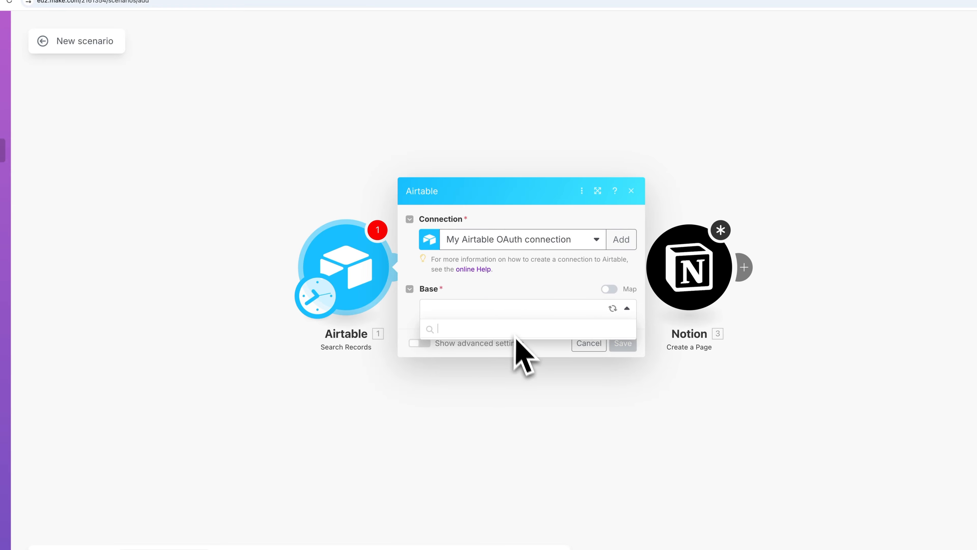
{"action": "left_click", "coordinate": [538, 311]}
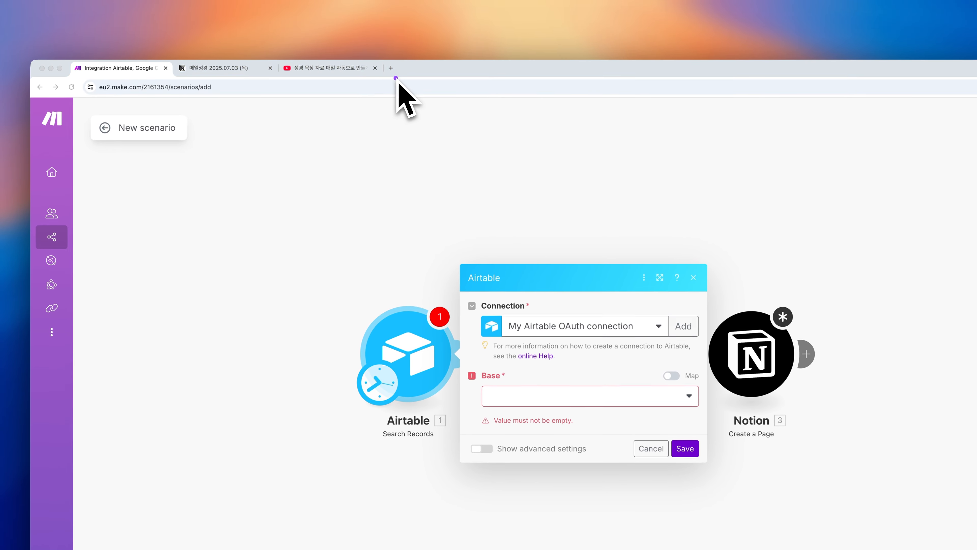
- Search Google for 에어테이블 in a new browser tab and open the official Airtable website
{"action": "left_click", "coordinate": [391, 69]}
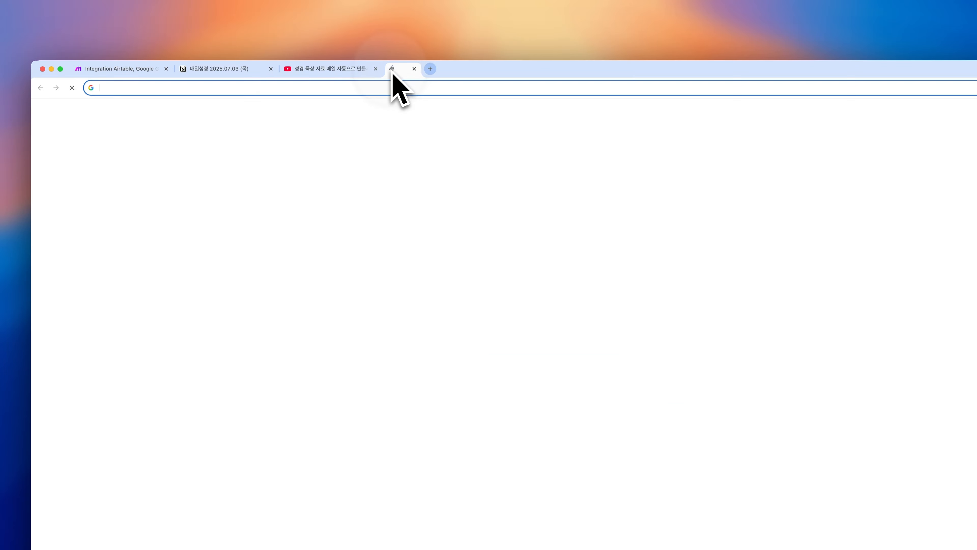
{"action": "left_click", "coordinate": [406, 86]}
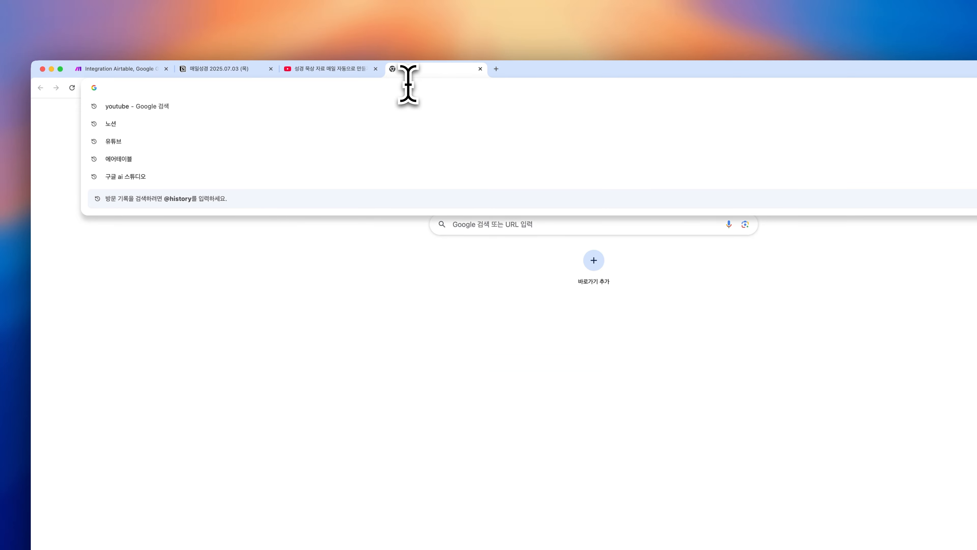
{"action": "type", "text": "에어테이블"}
{"action": "key", "text": "BackSpace"}
{"action": "key", "text": "BackSpace"}
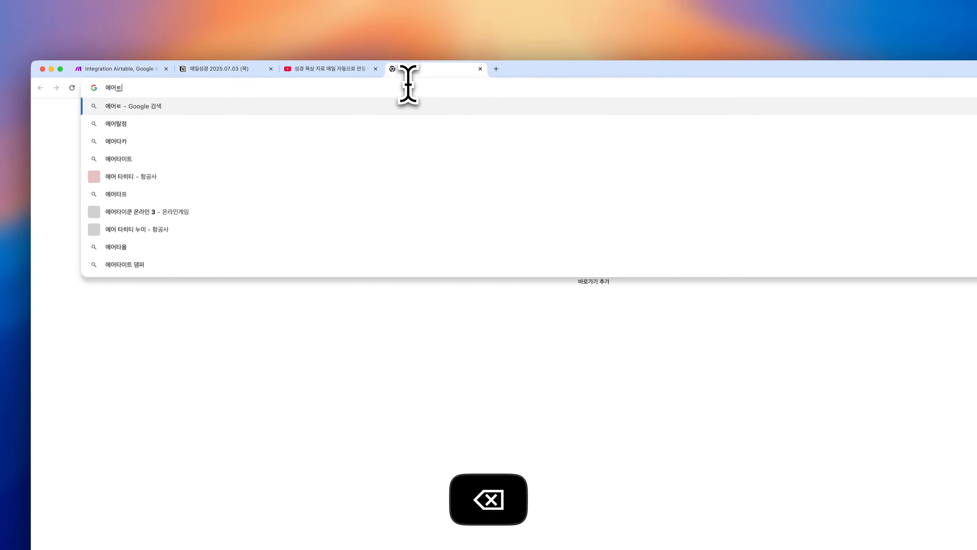
{"action": "type", "text": "이블"}
{"action": "key", "text": "Return"}
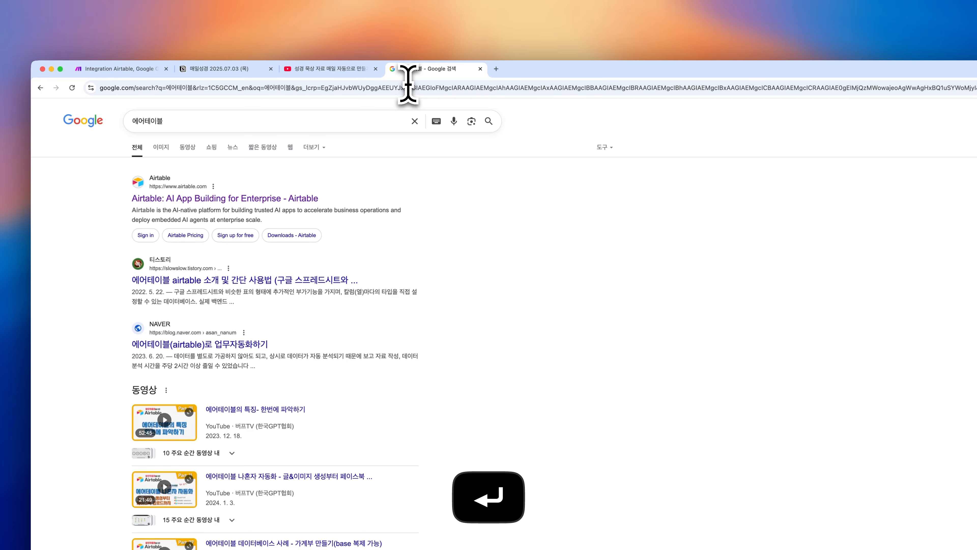
{"action": "mouse_move", "coordinate": [339, 201]}
{"action": "left_mouse_down"}
{"action": "mouse_move", "coordinate": [148, 217]}
{"action": "mouse_move", "coordinate": [185, 164]}
{"action": "mouse_move", "coordinate": [298, 166]}
{"action": "left_mouse_up"}
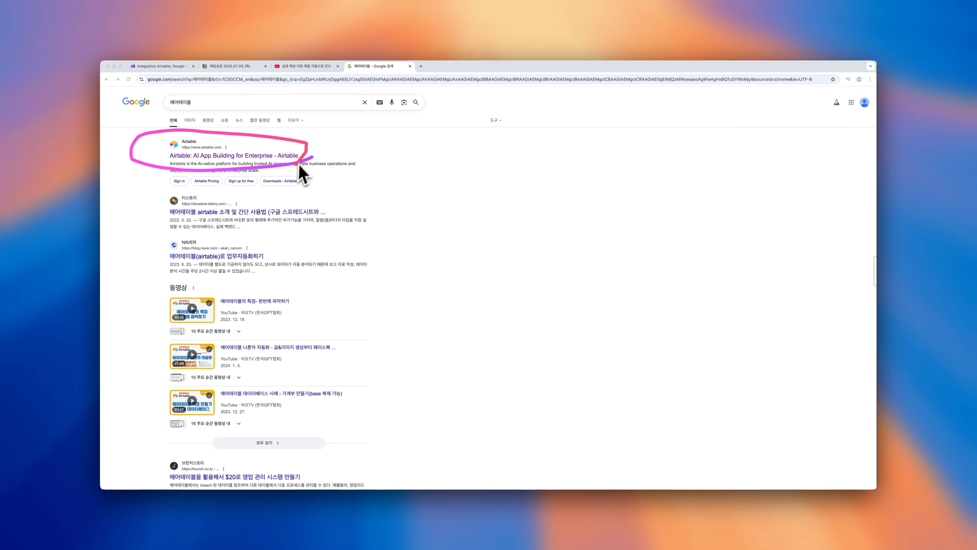
{"action": "left_click", "coordinate": [247, 156]}
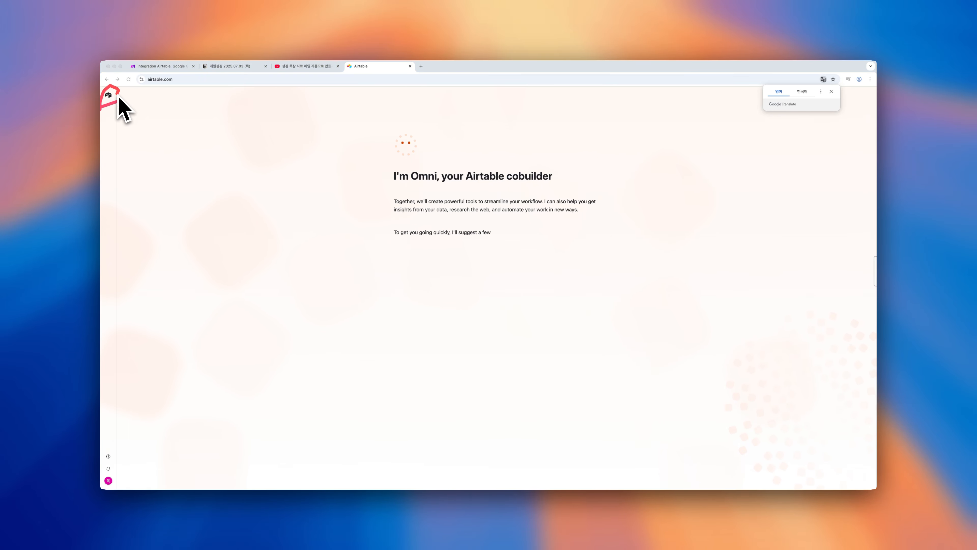
- Dismiss the translation popup and submit 교회 as the workplace in Airtable's onboarding questions
{"action": "mouse_move", "coordinate": [631, 276]}
{"action": "left_mouse_down"}
{"action": "mouse_move", "coordinate": [522, 309]}
{"action": "mouse_move", "coordinate": [481, 119]}
{"action": "mouse_move", "coordinate": [546, 327]}
{"action": "left_mouse_up"}
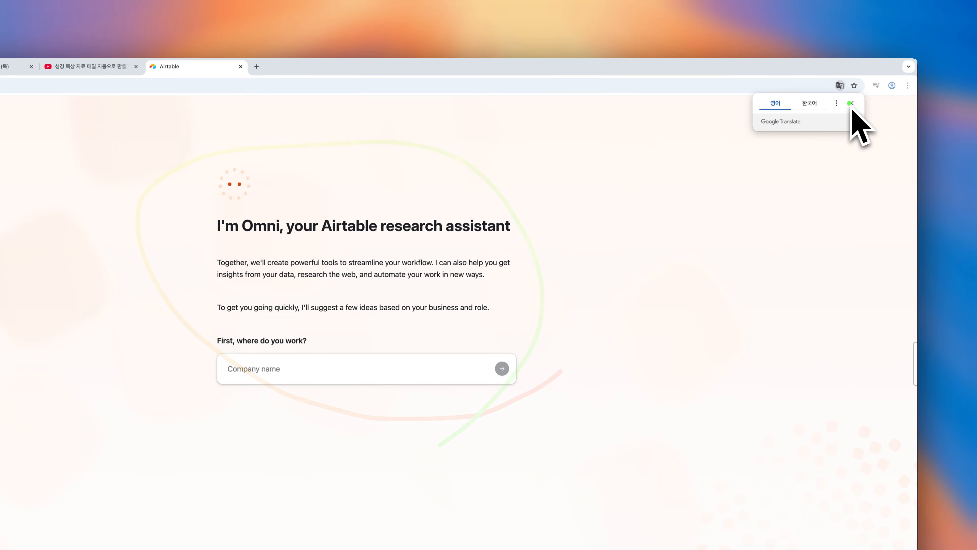
{"action": "left_click", "coordinate": [916, 58]}
{"action": "mouse_move", "coordinate": [314, 347]}
{"action": "left_mouse_down"}
{"action": "mouse_move", "coordinate": [242, 350]}
{"action": "mouse_move", "coordinate": [323, 348]}
{"action": "left_mouse_up"}
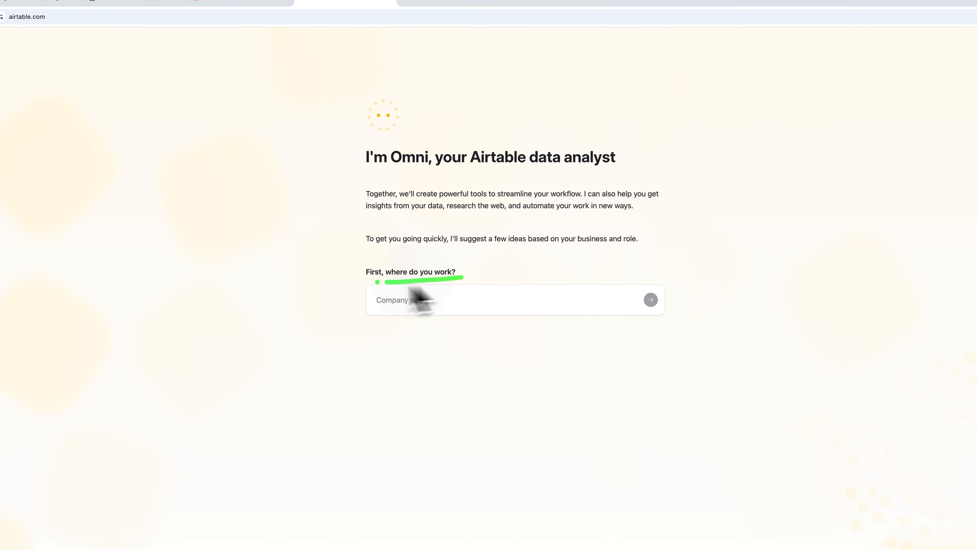
{"action": "left_click", "coordinate": [457, 294]}
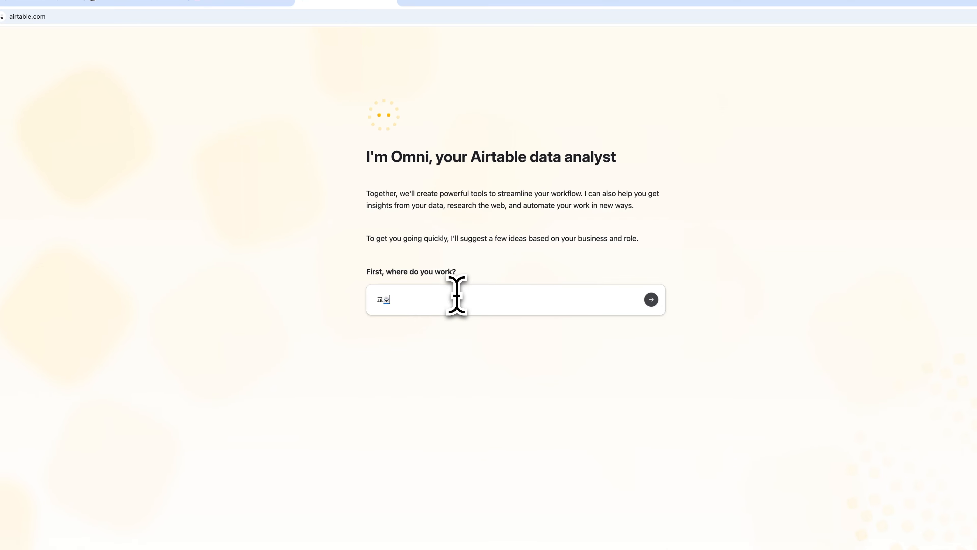
{"action": "key", "text": "Return"}
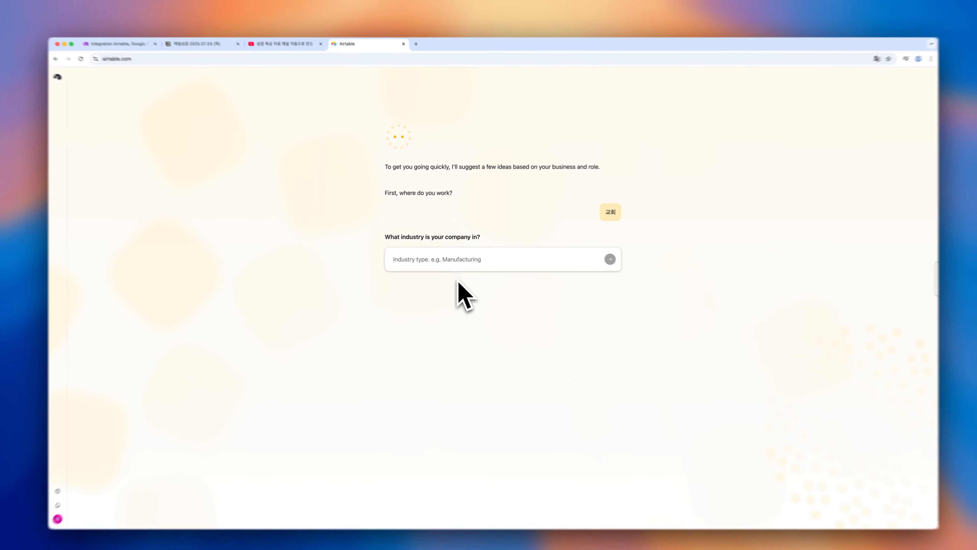
- Answer Airtable's onboarding questions with 교회 as the company's industry and 부목사 as the team
{"action": "type", "text": "ㄱㅛ회"}
{"action": "key", "text": "BackSpace"}
{"action": "key", "text": "BackSpace"}
{"action": "key", "text": "BackSpace"}
{"action": "type", "text": "교회"}
{"action": "key", "text": "Return"}
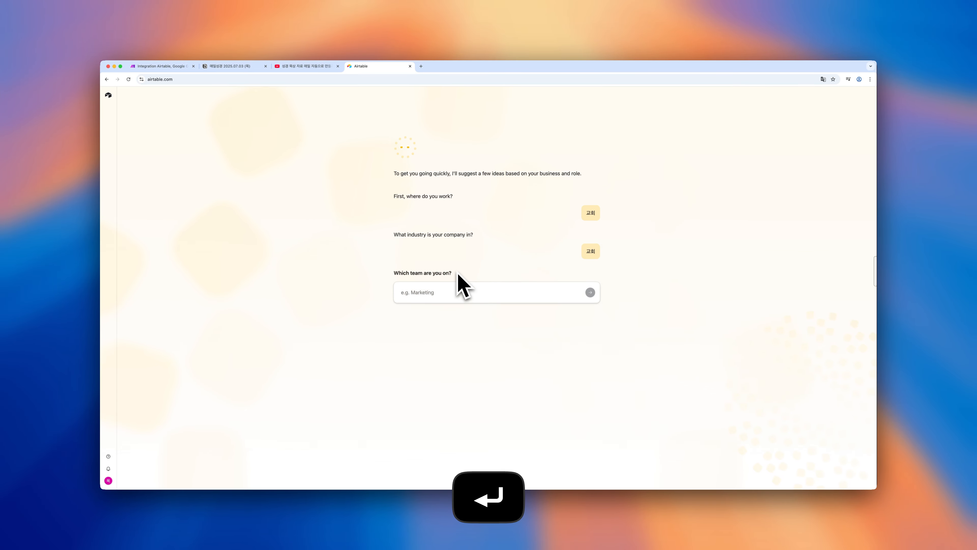
{"action": "type", "text": "ㅂㅜ목"}
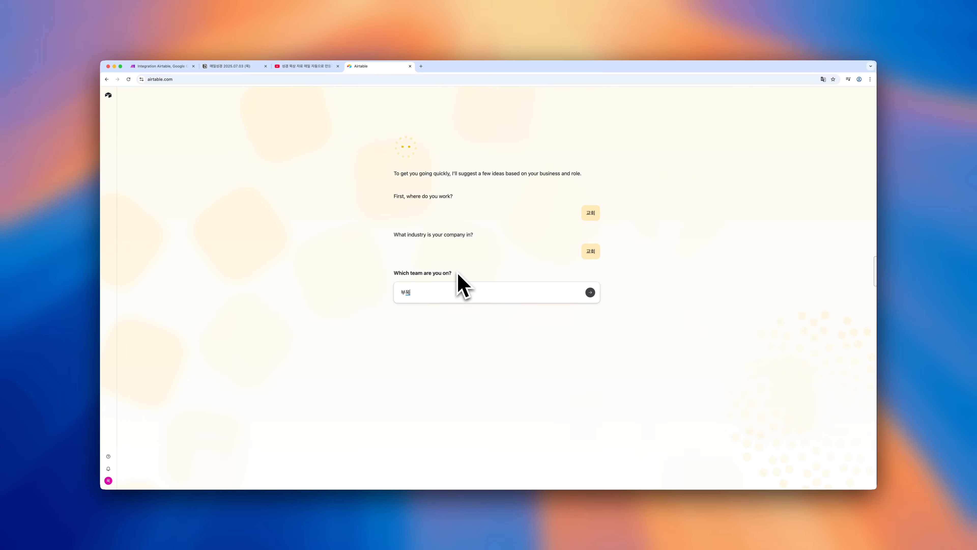
{"action": "type", "text": "사"}
{"action": "key", "text": "Return"}
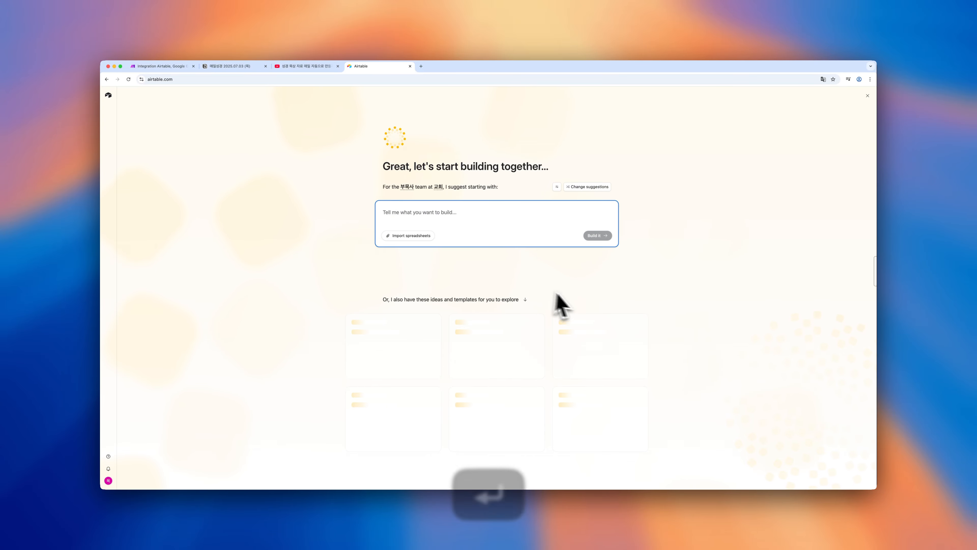
- Leave the suggested app ideas and create a blank Airtable app instead
{"action": "mouse_move", "coordinate": [644, 295]}
{"action": "left_mouse_down"}
{"action": "mouse_move", "coordinate": [400, 378]}
{"action": "mouse_move", "coordinate": [530, 113]}
{"action": "mouse_move", "coordinate": [600, 341]}
{"action": "left_mouse_up"}
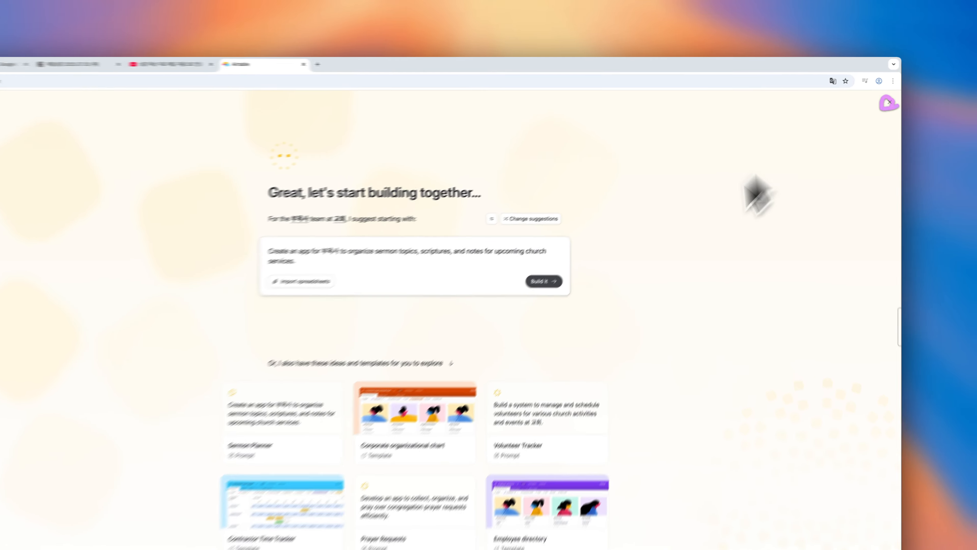
{"action": "mouse_move", "coordinate": [667, 201]}
{"action": "left_mouse_down"}
{"action": "mouse_move", "coordinate": [549, 268]}
{"action": "mouse_move", "coordinate": [583, 173]}
{"action": "mouse_move", "coordinate": [579, 233]}
{"action": "left_mouse_up"}
{"action": "left_click", "coordinate": [926, 93]}
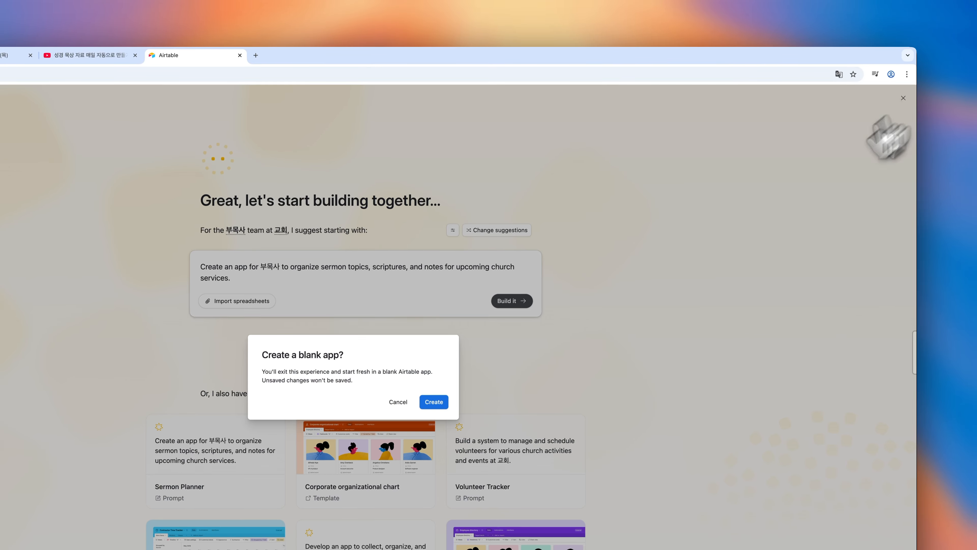
{"action": "left_click", "coordinate": [543, 349]}
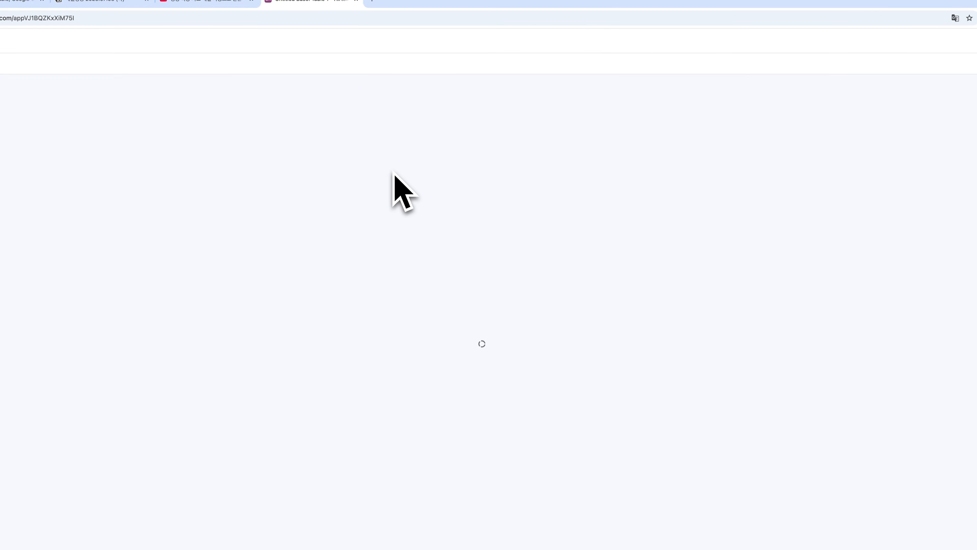
{"action": "mouse_move", "coordinate": [787, 221]}
{"action": "left_mouse_down"}
{"action": "mouse_move", "coordinate": [599, 253]}
{"action": "mouse_move", "coordinate": [167, 201]}
{"action": "mouse_move", "coordinate": [316, 72]}
{"action": "mouse_move", "coordinate": [730, 255]}
{"action": "mouse_move", "coordinate": [131, 153]}
{"action": "mouse_move", "coordinate": [681, 193]}
{"action": "mouse_move", "coordinate": [135, 120]}
{"action": "mouse_move", "coordinate": [644, 284]}
{"action": "mouse_move", "coordinate": [672, 109]}
{"action": "mouse_move", "coordinate": [517, 233]}
{"action": "left_mouse_up"}
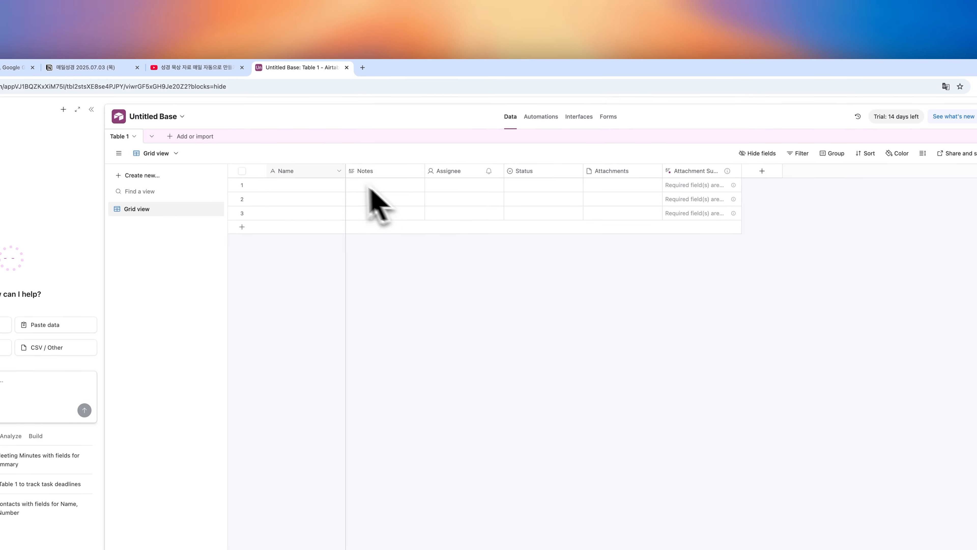
- Upload the local file 매일 사복음서 묵상.csv as a CSV import into the untitled base
{"action": "mouse_move", "coordinate": [366, 186]}
{"action": "left_mouse_down"}
{"action": "mouse_move", "coordinate": [647, 192]}
{"action": "mouse_move", "coordinate": [783, 214]}
{"action": "mouse_move", "coordinate": [419, 273]}
{"action": "mouse_move", "coordinate": [277, 142]}
{"action": "mouse_move", "coordinate": [613, 235]}
{"action": "mouse_move", "coordinate": [357, 194]}
{"action": "mouse_move", "coordinate": [472, 171]}
{"action": "left_mouse_up"}
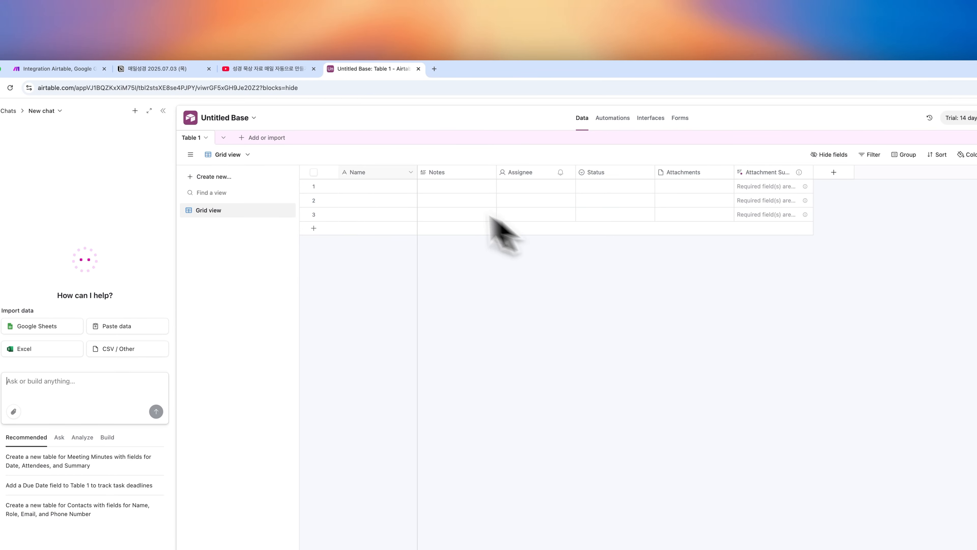
{"action": "mouse_move", "coordinate": [305, 146]}
{"action": "left_mouse_down"}
{"action": "mouse_move", "coordinate": [225, 154]}
{"action": "mouse_move", "coordinate": [297, 120]}
{"action": "left_mouse_up"}
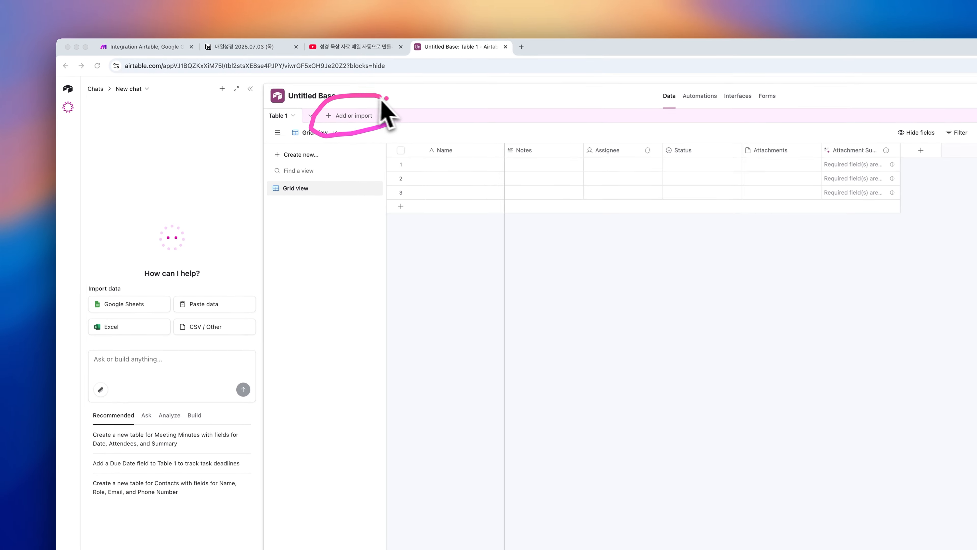
{"action": "left_click", "coordinate": [357, 117]}
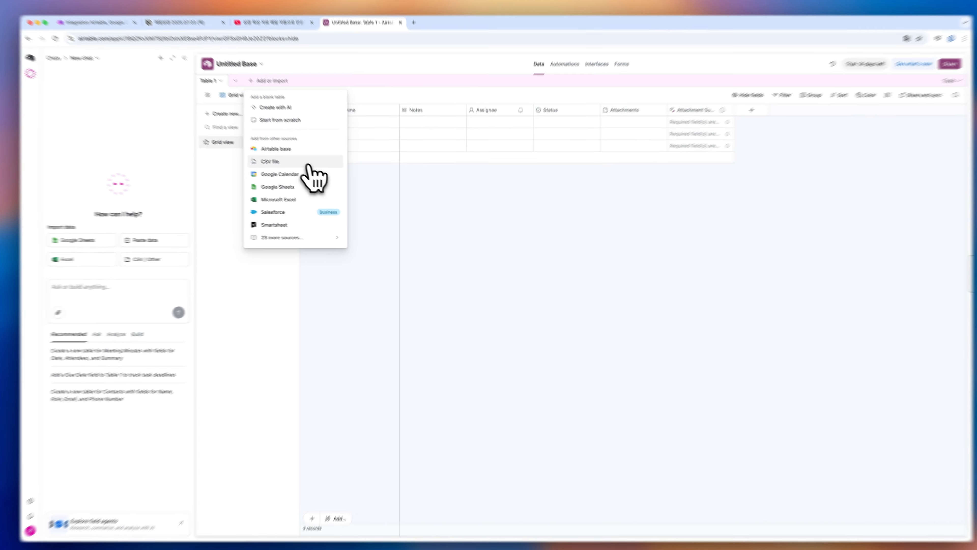
{"action": "left_click", "coordinate": [323, 179]}
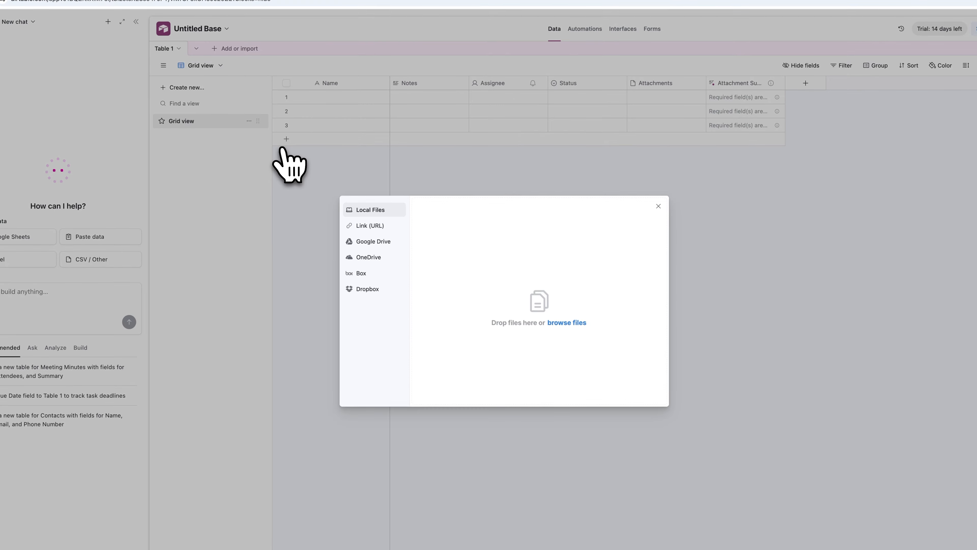
{"action": "left_click", "coordinate": [575, 324]}
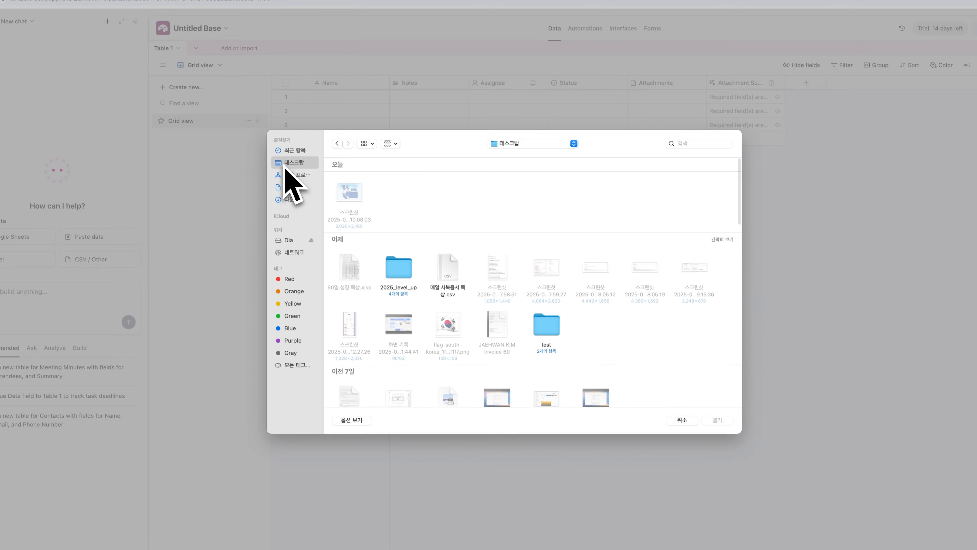
{"action": "left_click", "coordinate": [297, 150]}
{"action": "key", "text": "Escape"}
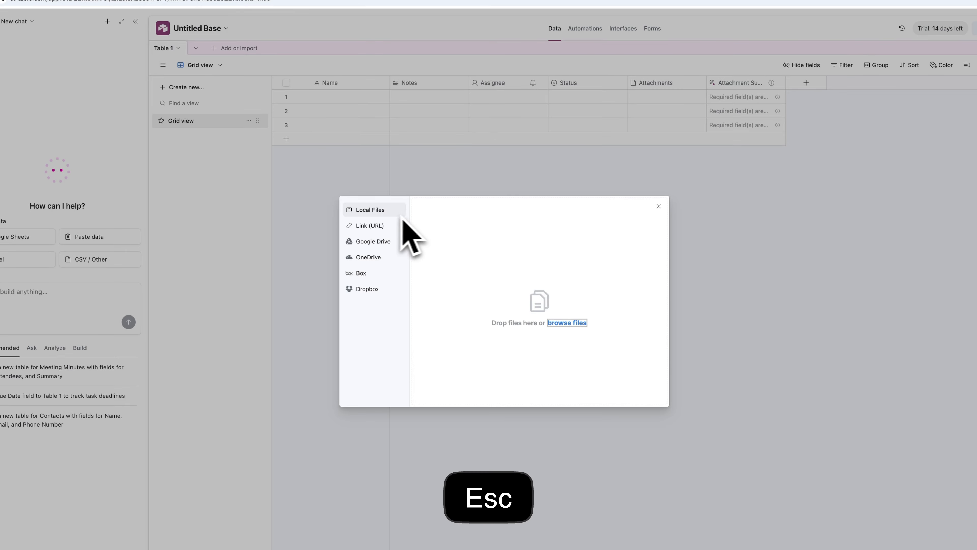
{"action": "left_click", "coordinate": [568, 323]}
{"action": "left_click", "coordinate": [304, 150]}
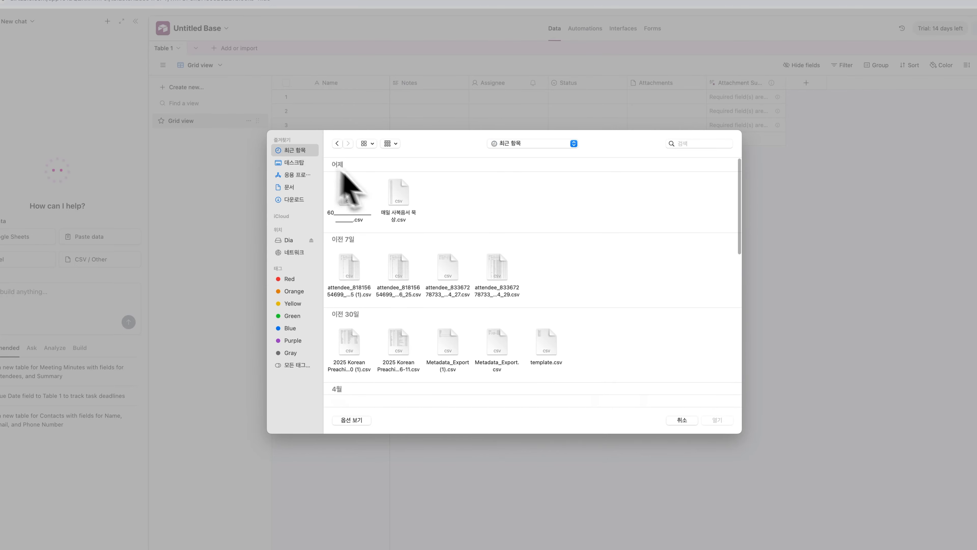
{"action": "double_click", "coordinate": [402, 206]}
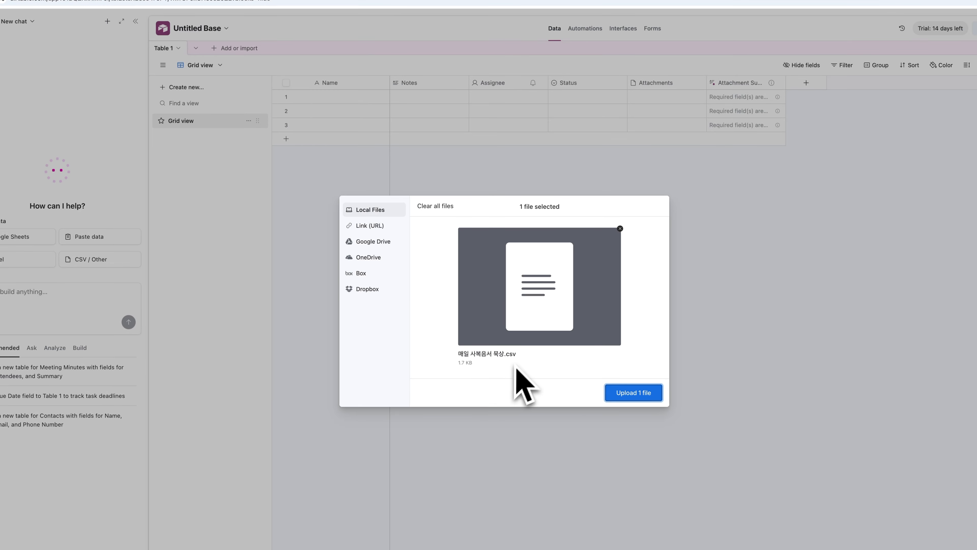
{"action": "mouse_move", "coordinate": [617, 363]}
{"action": "left_mouse_down"}
{"action": "mouse_move", "coordinate": [613, 375]}
{"action": "mouse_move", "coordinate": [447, 218]}
{"action": "mouse_move", "coordinate": [557, 350]}
{"action": "mouse_move", "coordinate": [543, 365]}
{"action": "left_mouse_up"}
{"action": "left_click", "coordinate": [630, 397]}
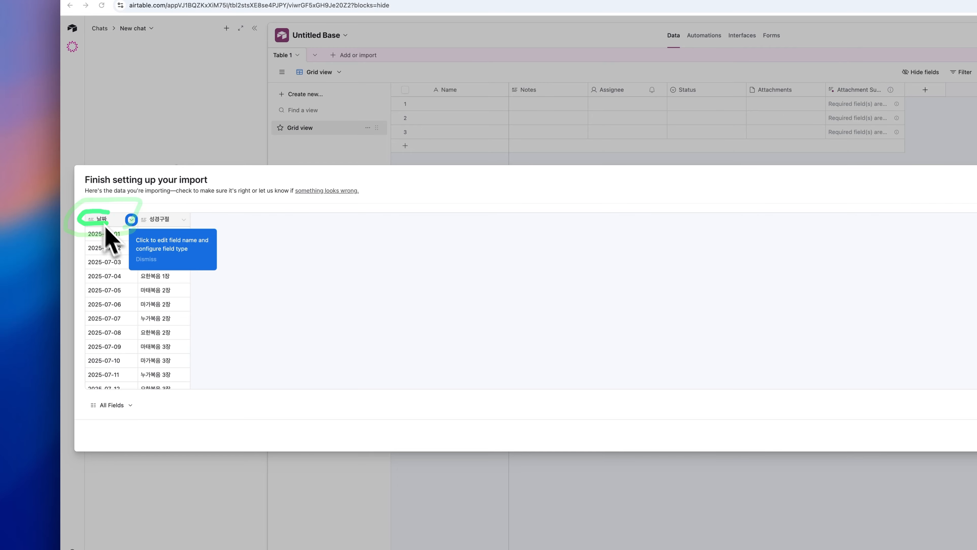
- Set the 날짜 field's type to Date and complete the CSV import
{"action": "left_click", "coordinate": [131, 220]}
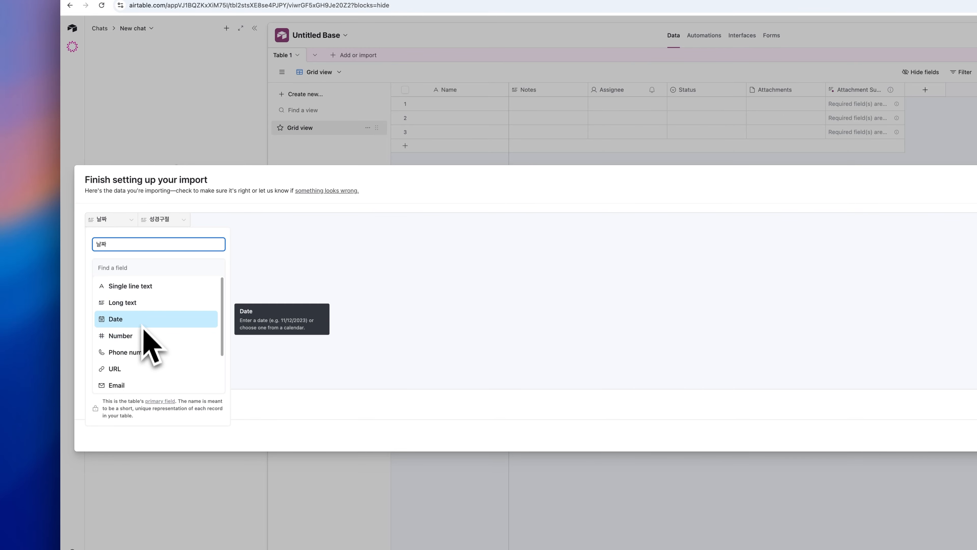
{"action": "left_click", "coordinate": [130, 220]}
{"action": "left_click", "coordinate": [131, 221]}
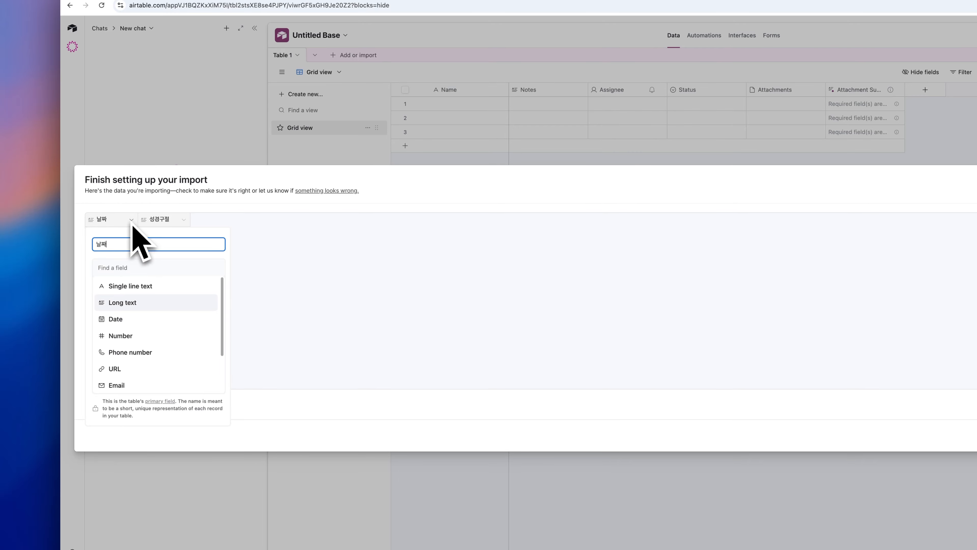
{"action": "left_click", "coordinate": [130, 325]}
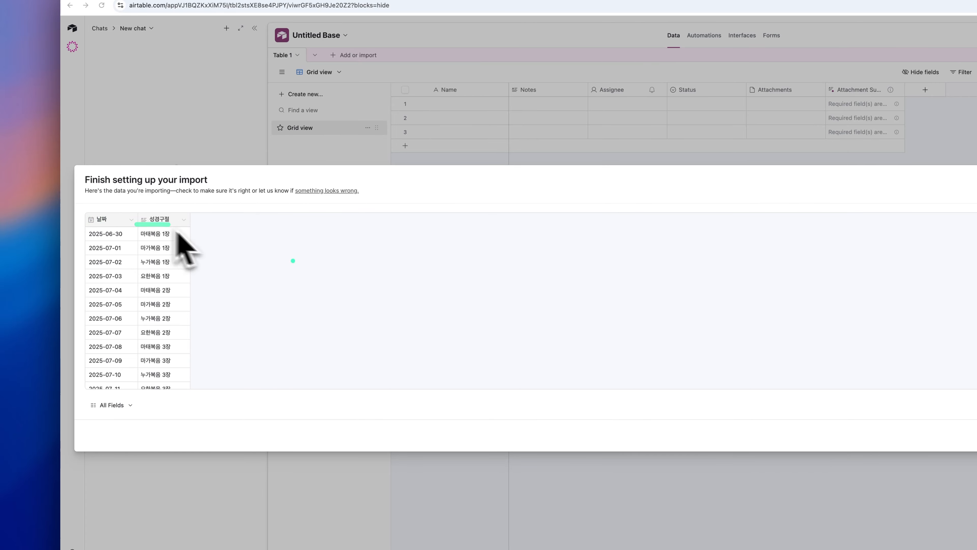
{"action": "left_click", "coordinate": [959, 406]}
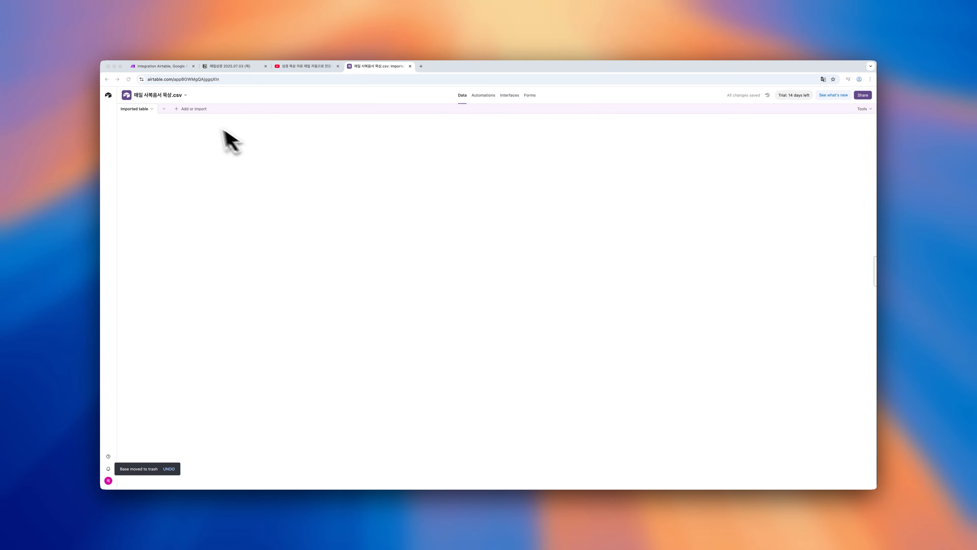
- Review the imported base's name, its 날짜 and 성경구절 fields, and the records from first to last
{"action": "mouse_move", "coordinate": [186, 100]}
{"action": "left_mouse_down"}
{"action": "mouse_move", "coordinate": [123, 105]}
{"action": "mouse_move", "coordinate": [156, 87]}
{"action": "mouse_move", "coordinate": [172, 102]}
{"action": "left_mouse_up"}
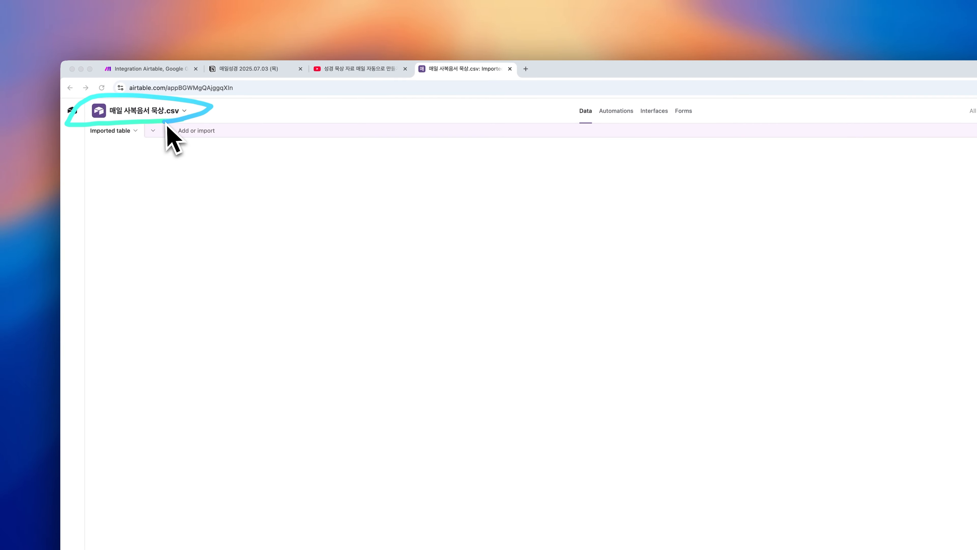
{"action": "mouse_move", "coordinate": [308, 148]}
{"action": "left_mouse_down"}
{"action": "mouse_move", "coordinate": [340, 135]}
{"action": "mouse_move", "coordinate": [297, 146]}
{"action": "left_mouse_up"}
{"action": "left_click_drag", "start_coordinate": [471, 180], "coordinate": [417, 162]}
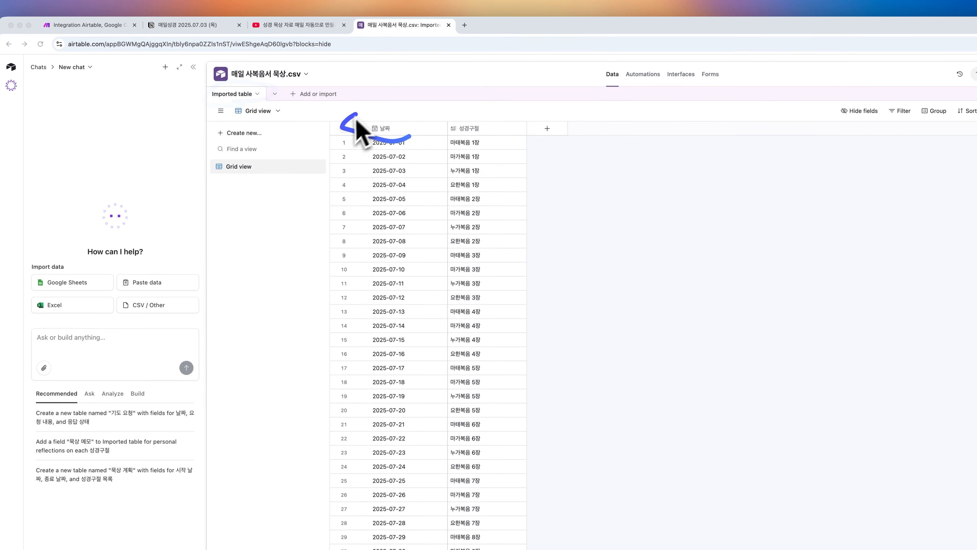
{"action": "left_click_drag", "start_coordinate": [356, 119], "coordinate": [370, 147]}
{"action": "mouse_move", "coordinate": [484, 142]}
{"action": "left_mouse_down"}
{"action": "mouse_move", "coordinate": [435, 142]}
{"action": "mouse_move", "coordinate": [471, 146]}
{"action": "left_mouse_up"}
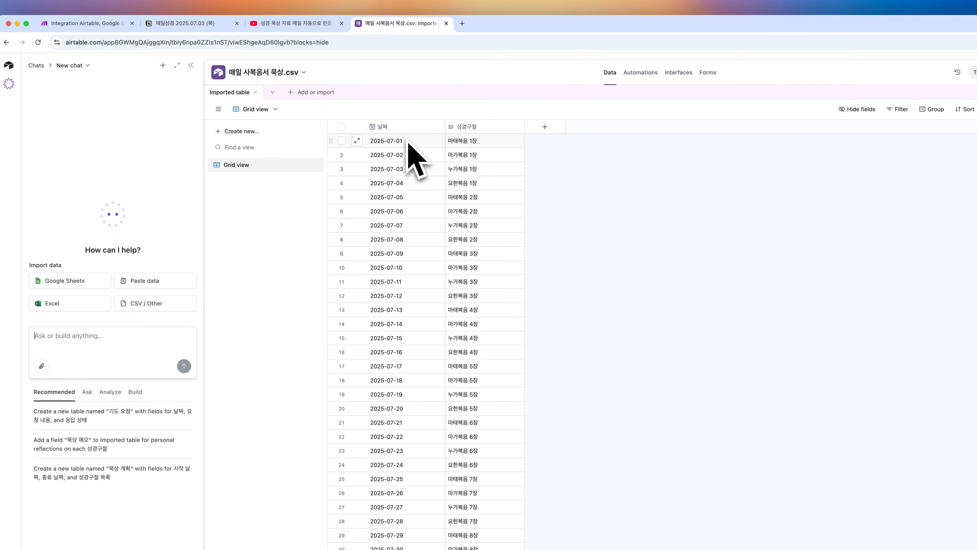
{"action": "left_click_drag", "start_coordinate": [394, 154], "coordinate": [410, 133]}
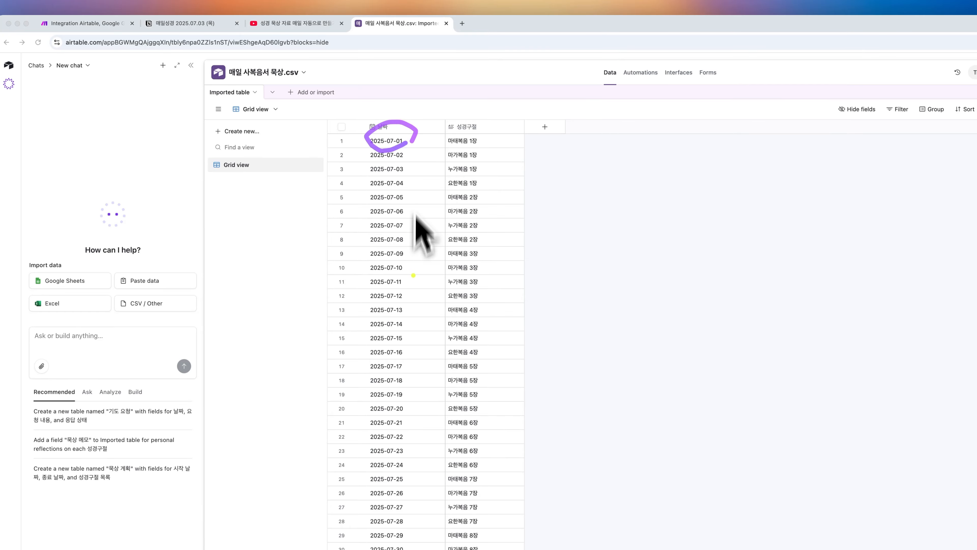
{"action": "scroll", "coordinate": [421, 295], "scroll_direction": "down", "scroll_amount": 10}
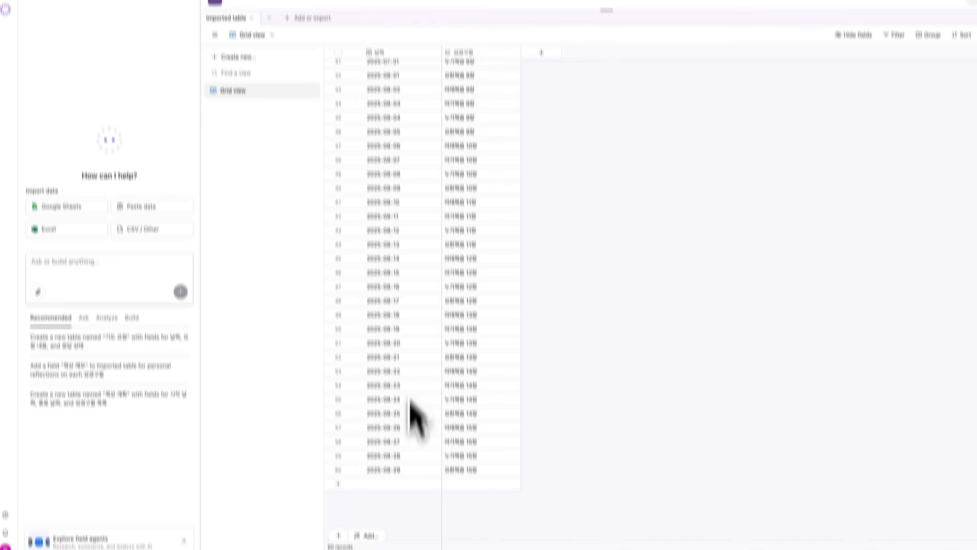
{"action": "mouse_move", "coordinate": [410, 476]}
{"action": "left_mouse_down"}
{"action": "mouse_move", "coordinate": [365, 474]}
{"action": "mouse_move", "coordinate": [414, 467]}
{"action": "left_mouse_up"}
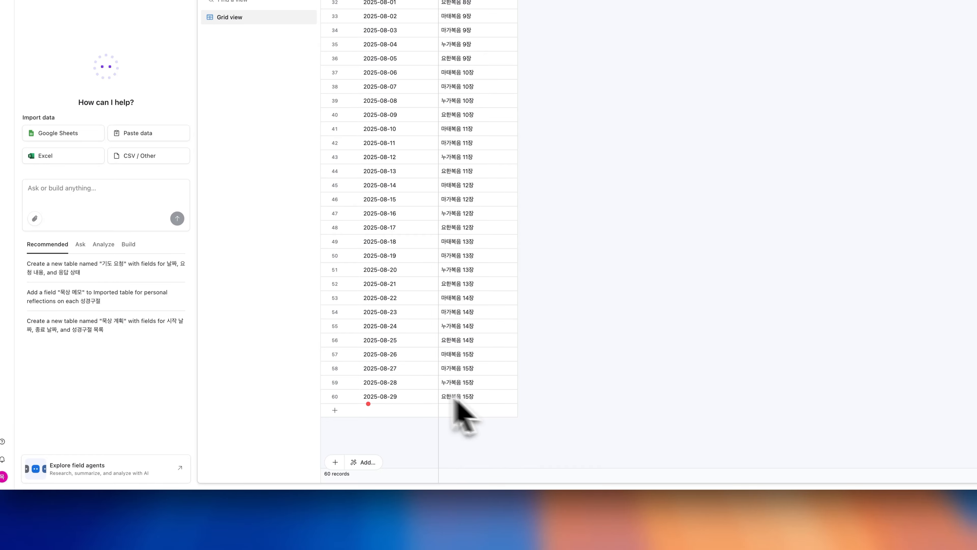
{"action": "mouse_move", "coordinate": [501, 405]}
{"action": "left_mouse_down"}
{"action": "mouse_move", "coordinate": [326, 389]}
{"action": "mouse_move", "coordinate": [445, 400]}
{"action": "left_mouse_up"}
{"action": "scroll", "coordinate": [514, 344], "scroll_direction": "up", "scroll_amount": 10}
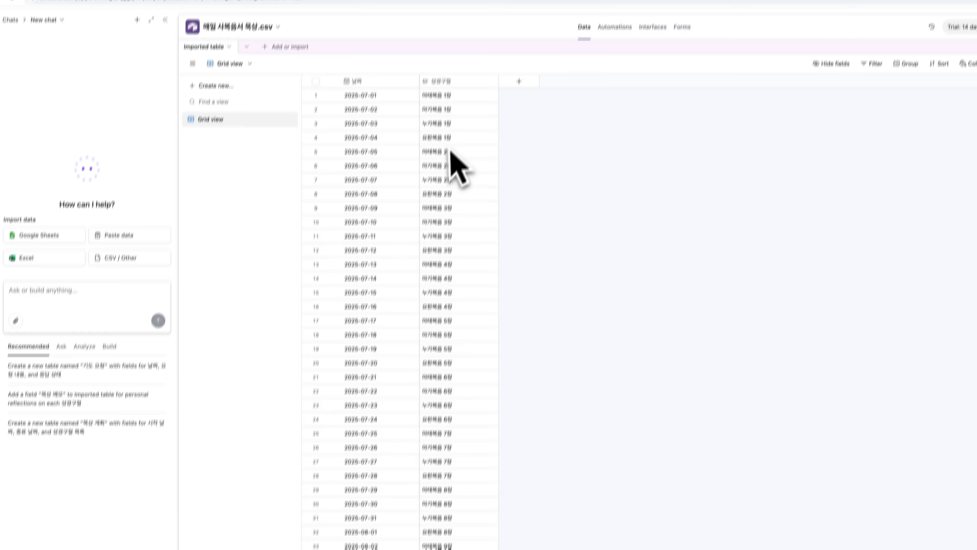
{"action": "scroll", "coordinate": [455, 154], "scroll_direction": "down", "scroll_amount": 10}
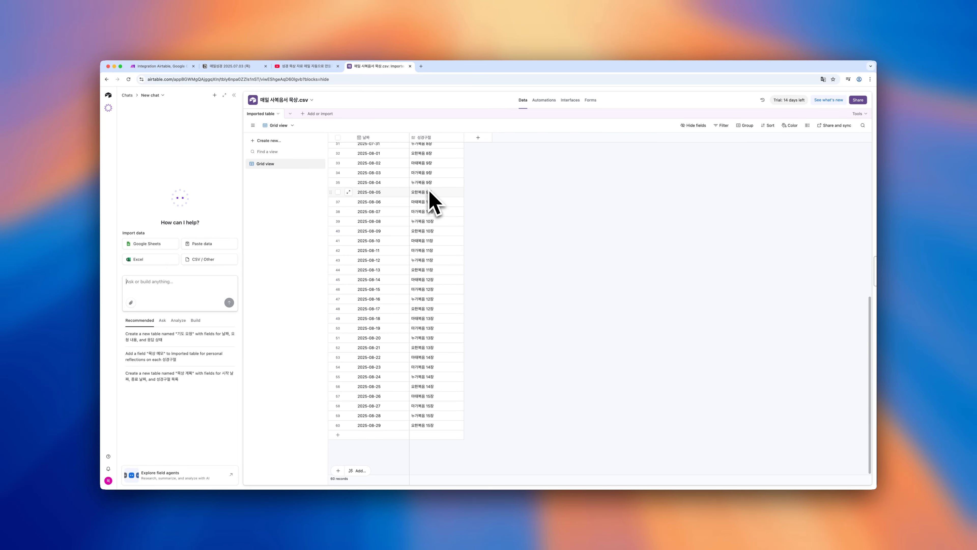
{"action": "scroll", "coordinate": [428, 190], "scroll_direction": "up", "scroll_amount": 10}
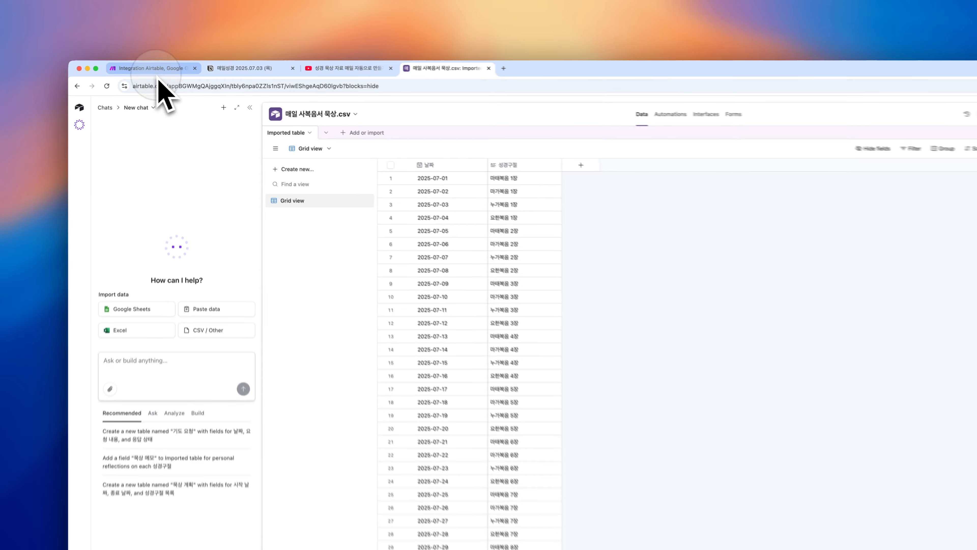
- Return to the Make scenario and choose 매일 사복음서 묵상.csv as the Airtable module's base
{"action": "left_click", "coordinate": [162, 66]}
{"action": "mouse_move", "coordinate": [733, 446]}
{"action": "left_mouse_down"}
{"action": "mouse_move", "coordinate": [602, 470]}
{"action": "mouse_move", "coordinate": [687, 461]}
{"action": "mouse_move", "coordinate": [677, 447]}
{"action": "left_mouse_up"}
{"action": "left_click", "coordinate": [584, 325]}
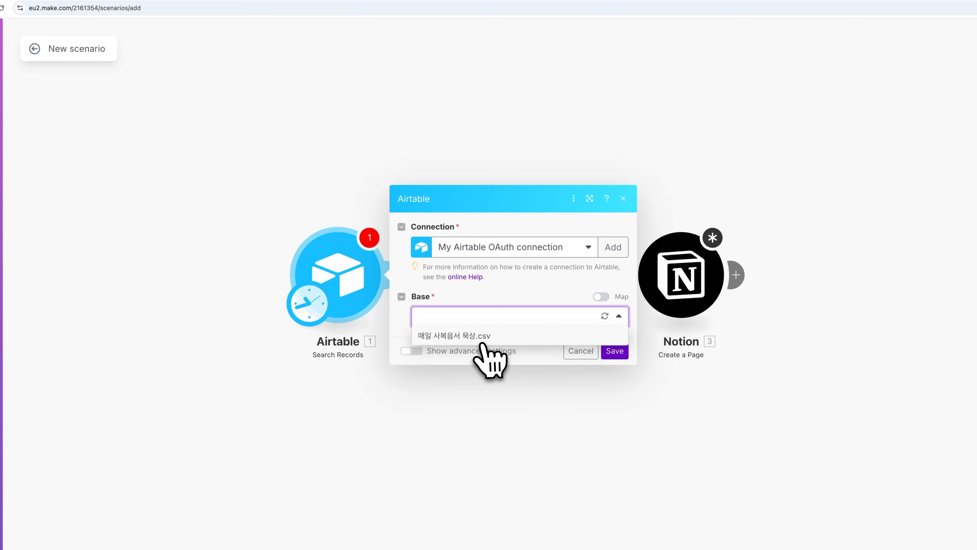
{"action": "left_click", "coordinate": [456, 339]}
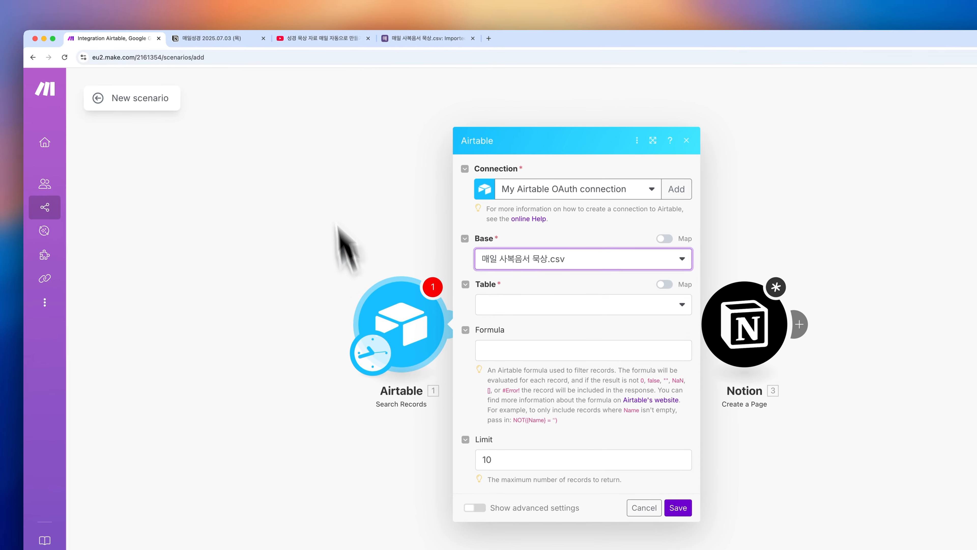
- Check the base and table names in Airtable, and return to the Table setting of Make's Airtable module
{"action": "left_click", "coordinate": [423, 38]}
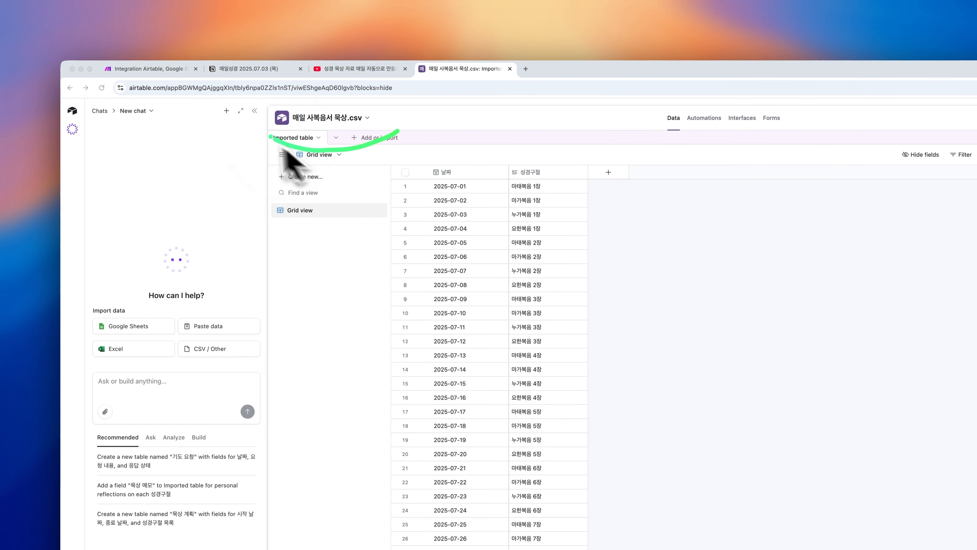
{"action": "left_click_drag", "start_coordinate": [283, 148], "coordinate": [393, 139]}
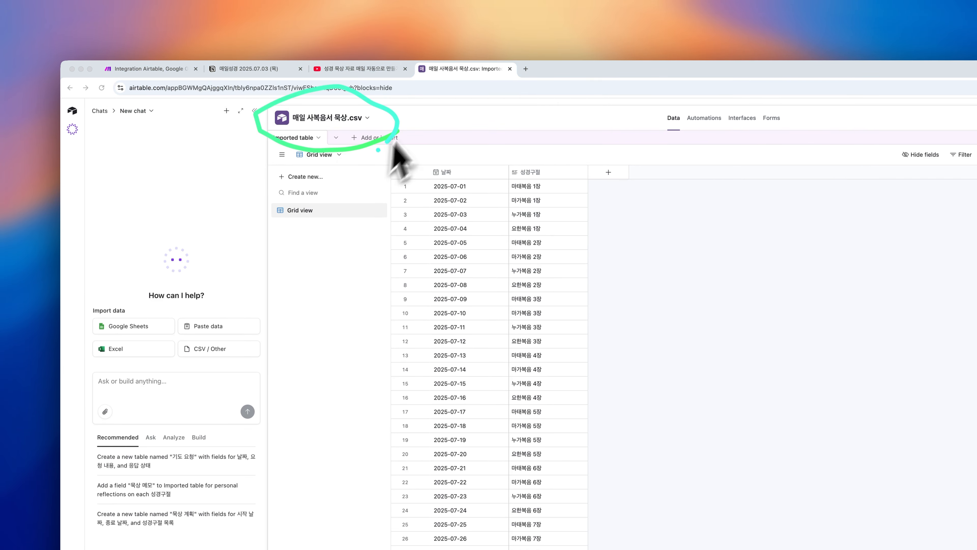
{"action": "key", "text": "Escape"}
{"action": "left_click", "coordinate": [148, 72]}
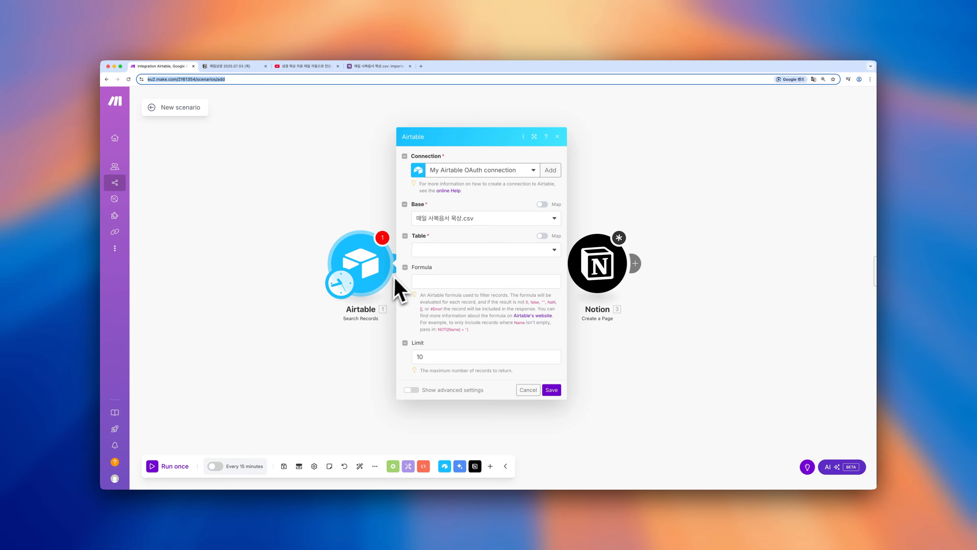
{"action": "key", "text": "ctrl+a"}
{"action": "mouse_move", "coordinate": [430, 241]}
{"action": "left_mouse_down"}
{"action": "mouse_move", "coordinate": [433, 226]}
{"action": "mouse_move", "coordinate": [402, 245]}
{"action": "left_mouse_up"}
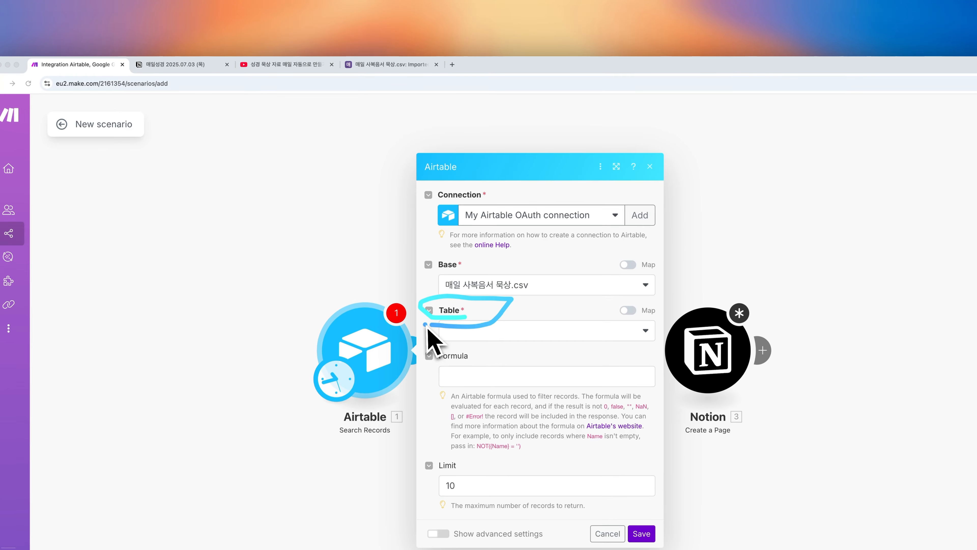
- Choose Imported table as the Airtable module's table and check it against the imported base in Airtable
{"action": "left_click", "coordinate": [481, 332]}
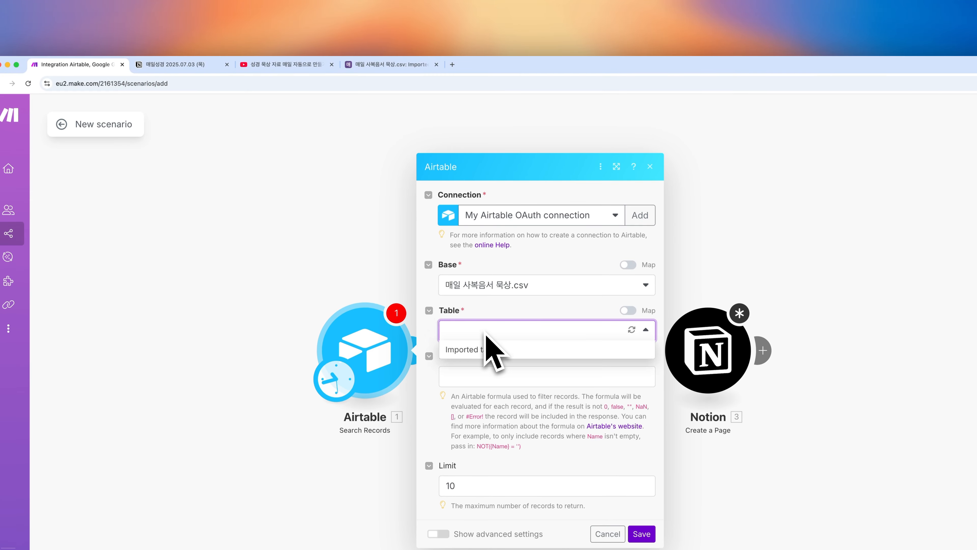
{"action": "left_click", "coordinate": [479, 356]}
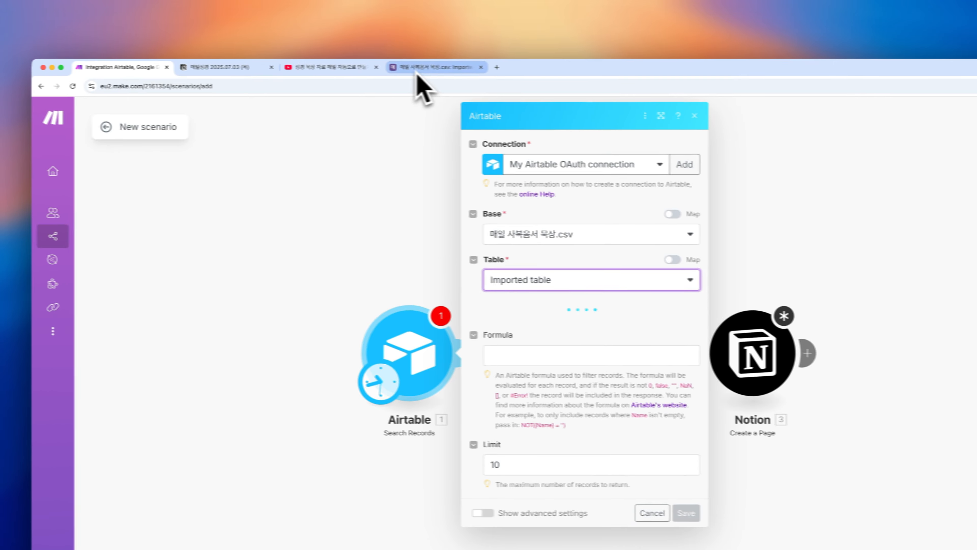
{"action": "left_click", "coordinate": [377, 66]}
{"action": "key", "text": "ctrl+a"}
{"action": "mouse_move", "coordinate": [313, 145]}
{"action": "left_mouse_down"}
{"action": "mouse_move", "coordinate": [280, 157]}
{"action": "mouse_move", "coordinate": [306, 116]}
{"action": "mouse_move", "coordinate": [282, 149]}
{"action": "left_mouse_up"}
{"action": "left_click", "coordinate": [155, 71]}
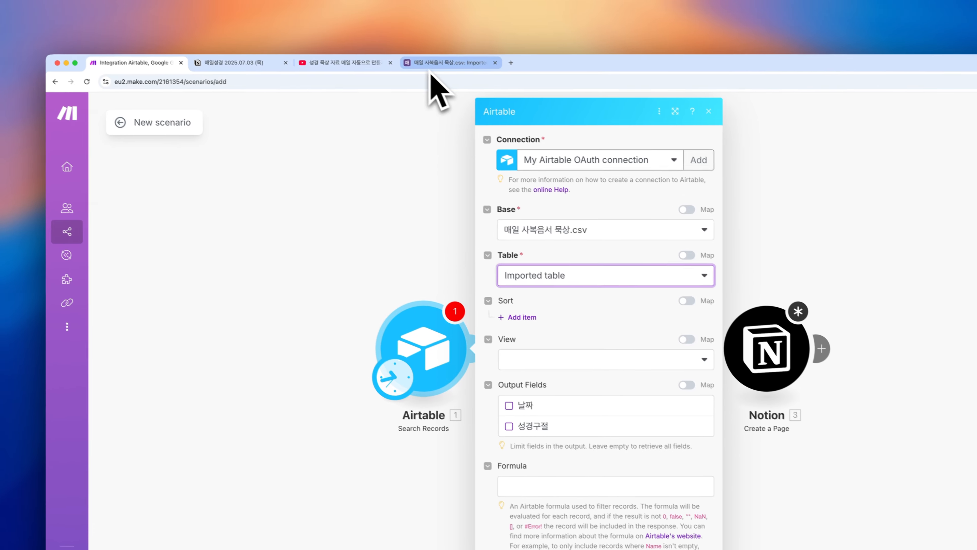
- Check the 날짜 column in Airtable, and add a sort item on the 날짜 field in Make's Airtable module
{"action": "left_click", "coordinate": [365, 21]}
{"action": "mouse_move", "coordinate": [448, 192]}
{"action": "left_mouse_down"}
{"action": "mouse_move", "coordinate": [419, 187]}
{"action": "mouse_move", "coordinate": [463, 157]}
{"action": "mouse_move", "coordinate": [450, 201]}
{"action": "left_mouse_up"}
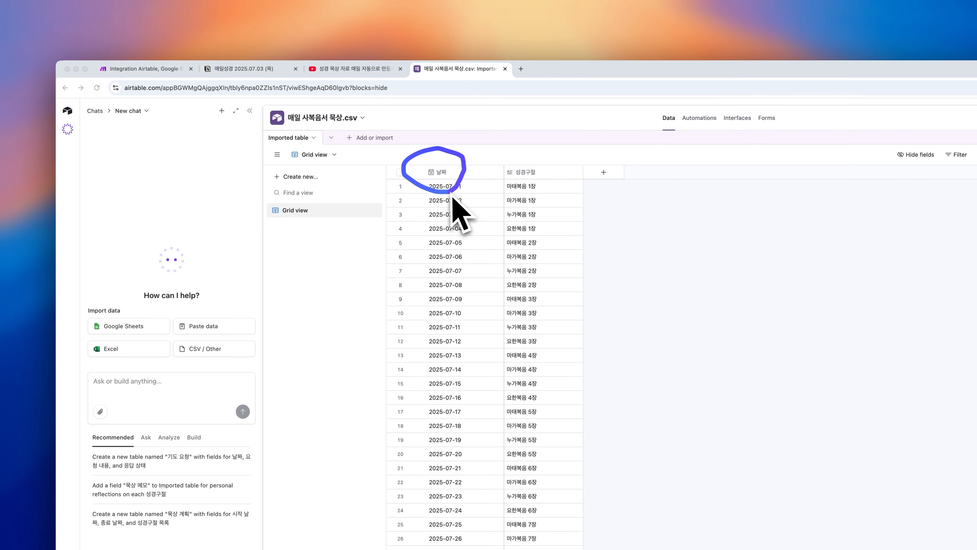
{"action": "left_click", "coordinate": [161, 69]}
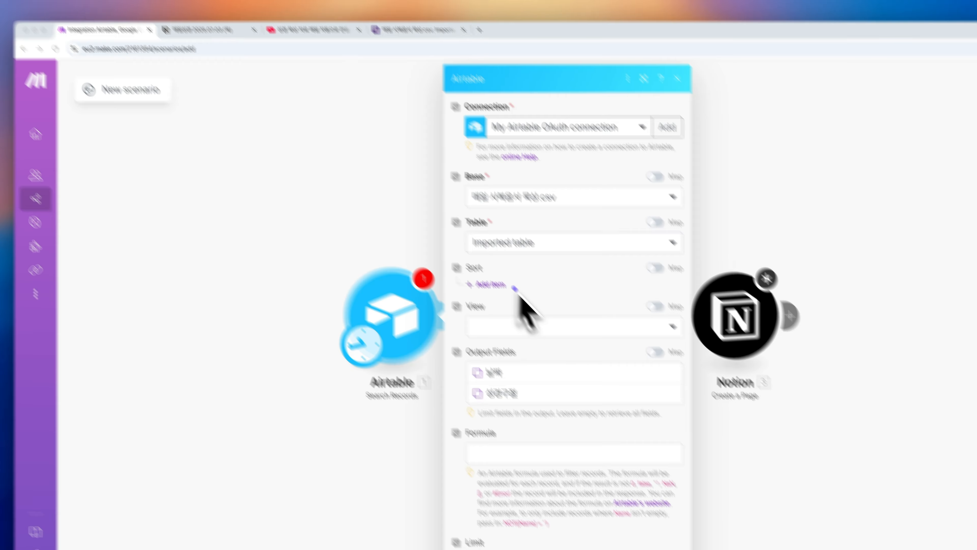
{"action": "mouse_move", "coordinate": [557, 329]}
{"action": "left_mouse_down"}
{"action": "mouse_move", "coordinate": [508, 325]}
{"action": "mouse_move", "coordinate": [546, 339]}
{"action": "left_mouse_up"}
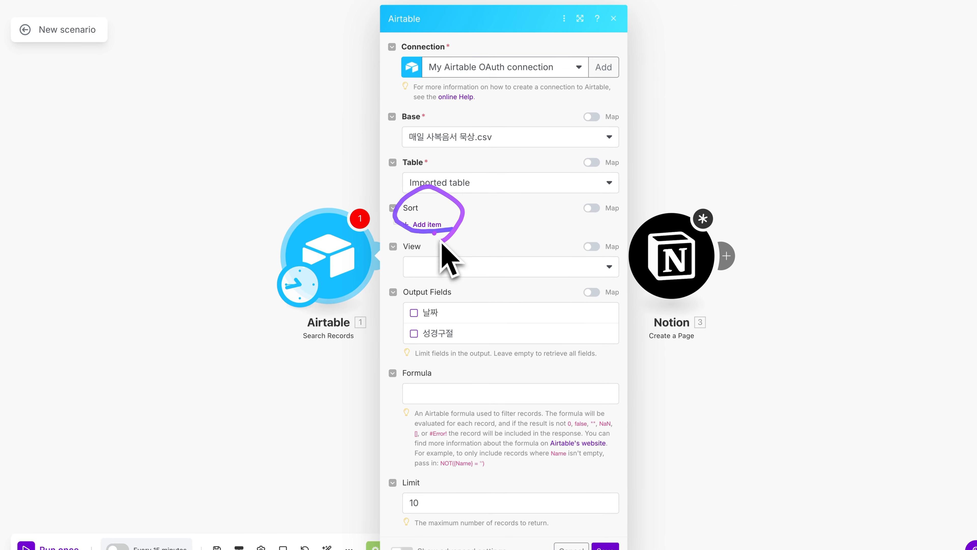
{"action": "left_click", "coordinate": [428, 225]}
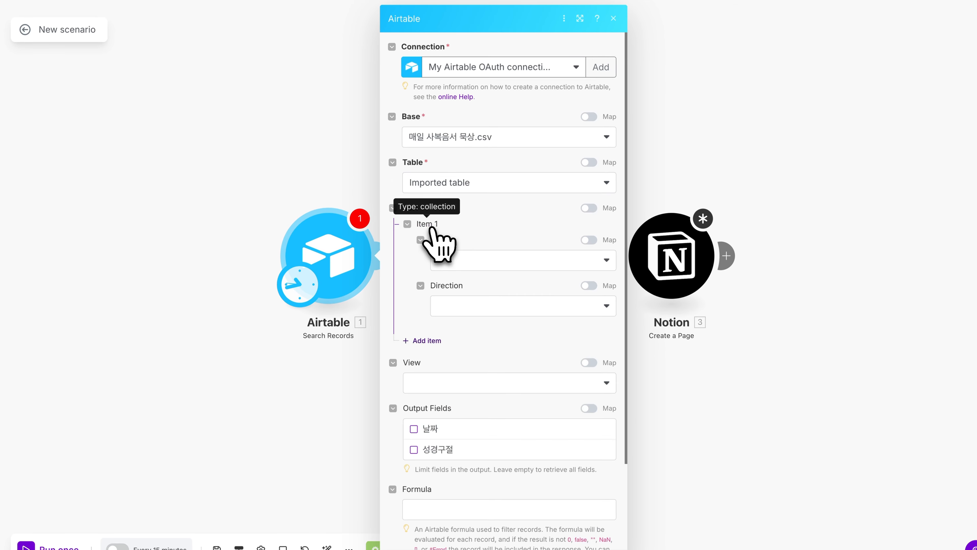
{"action": "left_click", "coordinate": [517, 262]}
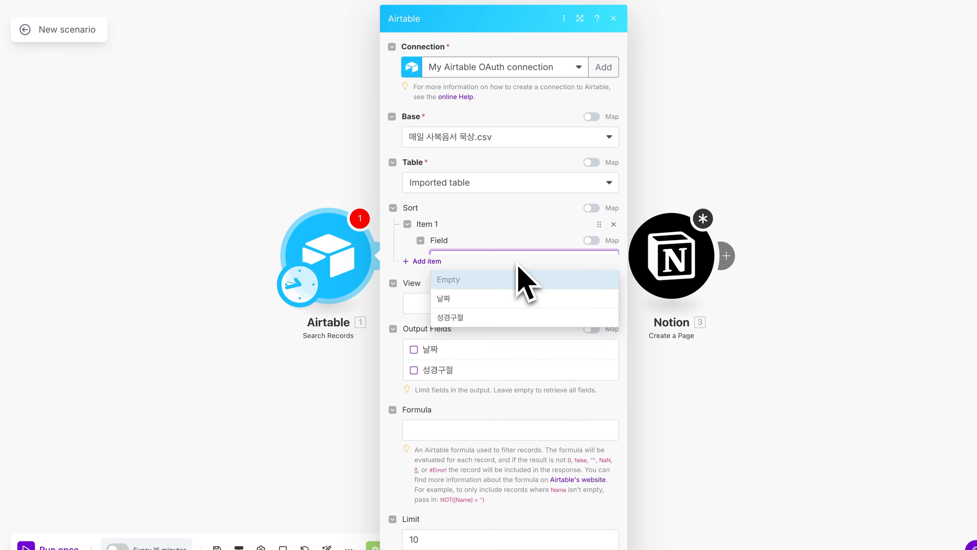
{"action": "left_click", "coordinate": [458, 303]}
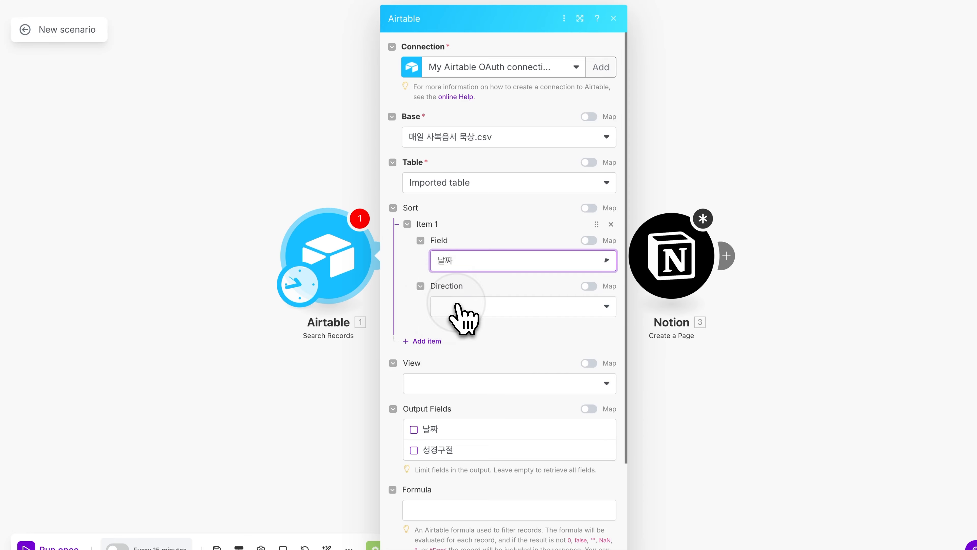
{"action": "left_click", "coordinate": [501, 337]}
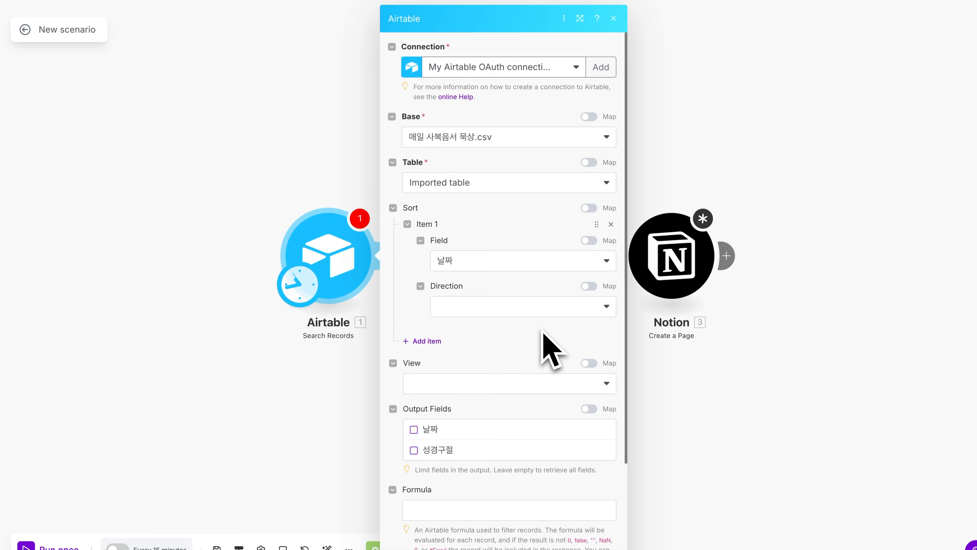
- Check the view name in Airtable, and set the View of Make's Airtable module to Grid view
{"action": "scroll", "coordinate": [550, 350], "scroll_direction": "down", "scroll_amount": 1}
{"action": "mouse_move", "coordinate": [619, 373]}
{"action": "left_mouse_down"}
{"action": "mouse_move", "coordinate": [467, 399]}
{"action": "mouse_move", "coordinate": [589, 317]}
{"action": "left_mouse_up"}
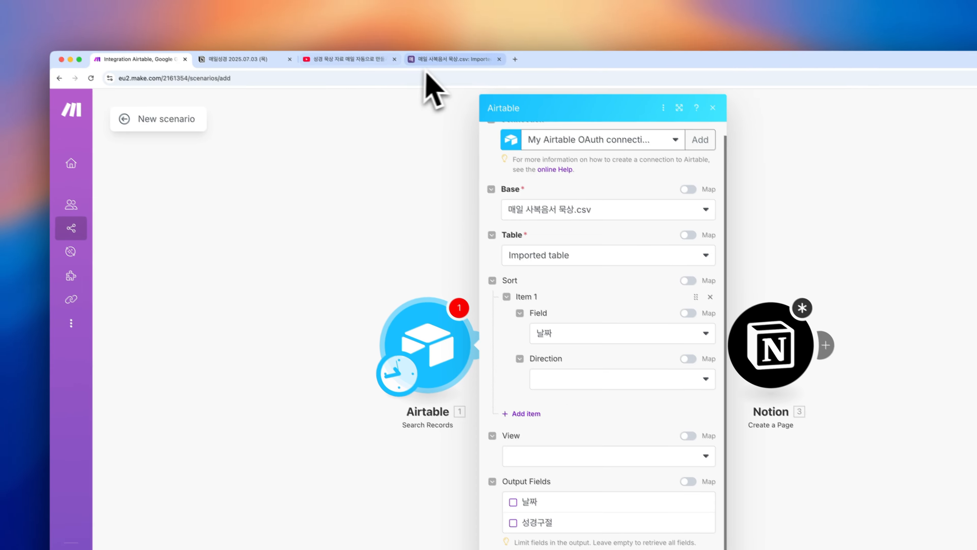
{"action": "left_click", "coordinate": [443, 72]}
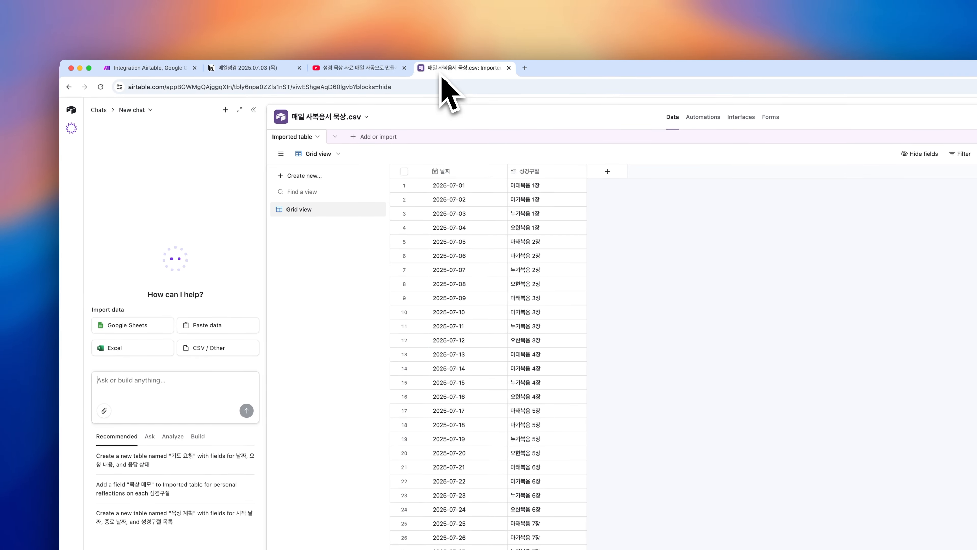
{"action": "mouse_move", "coordinate": [363, 236]}
{"action": "left_mouse_down"}
{"action": "mouse_move", "coordinate": [279, 208]}
{"action": "mouse_move", "coordinate": [379, 223]}
{"action": "mouse_move", "coordinate": [355, 239]}
{"action": "left_mouse_up"}
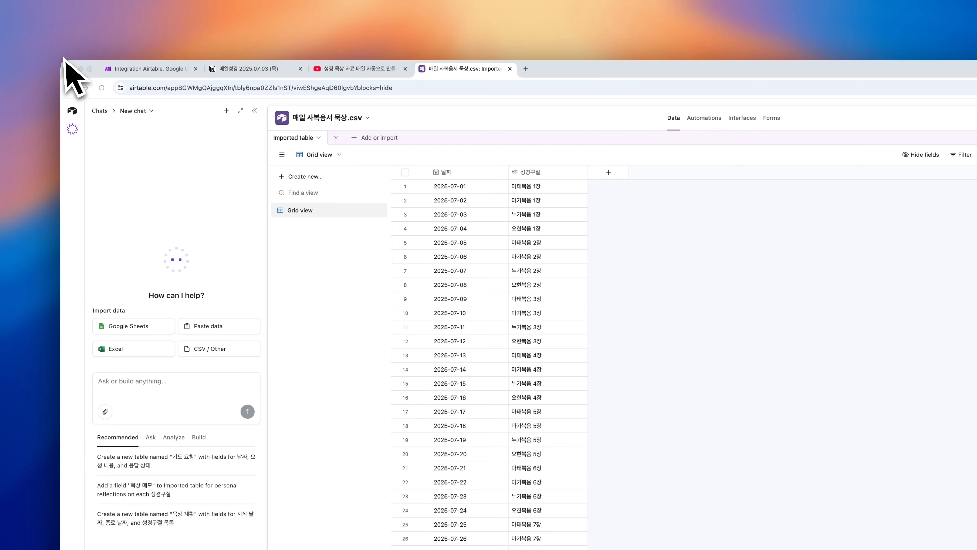
{"action": "left_click", "coordinate": [138, 69]}
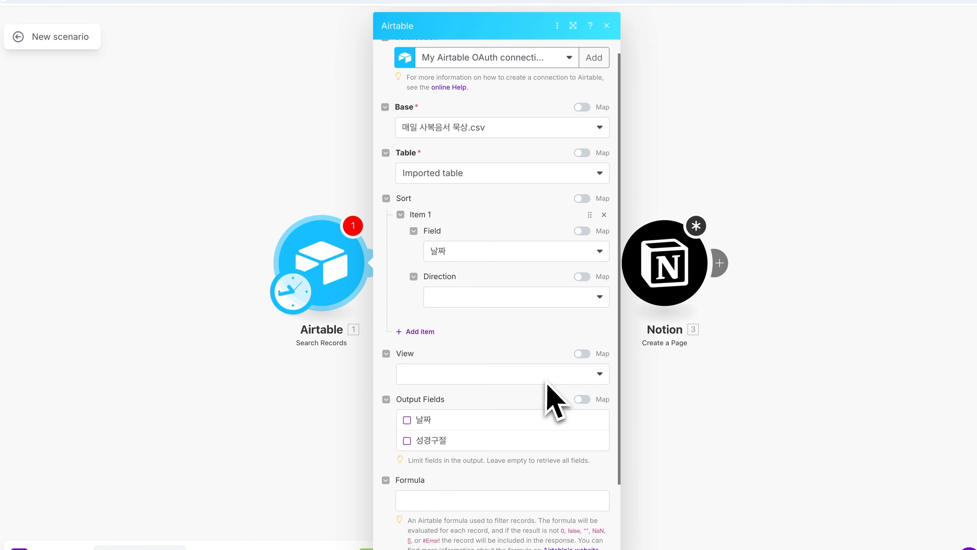
{"action": "left_click", "coordinate": [594, 371]}
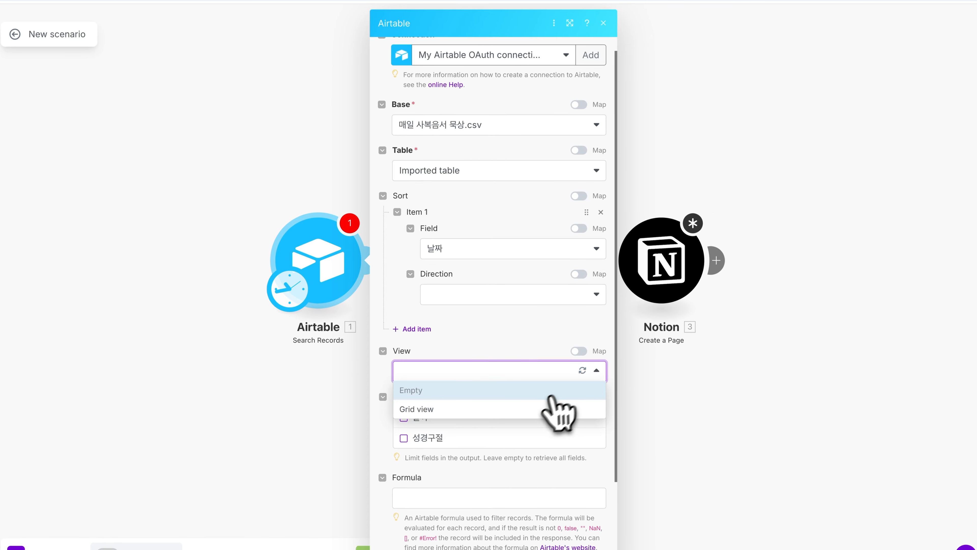
{"action": "left_click", "coordinate": [560, 408]}
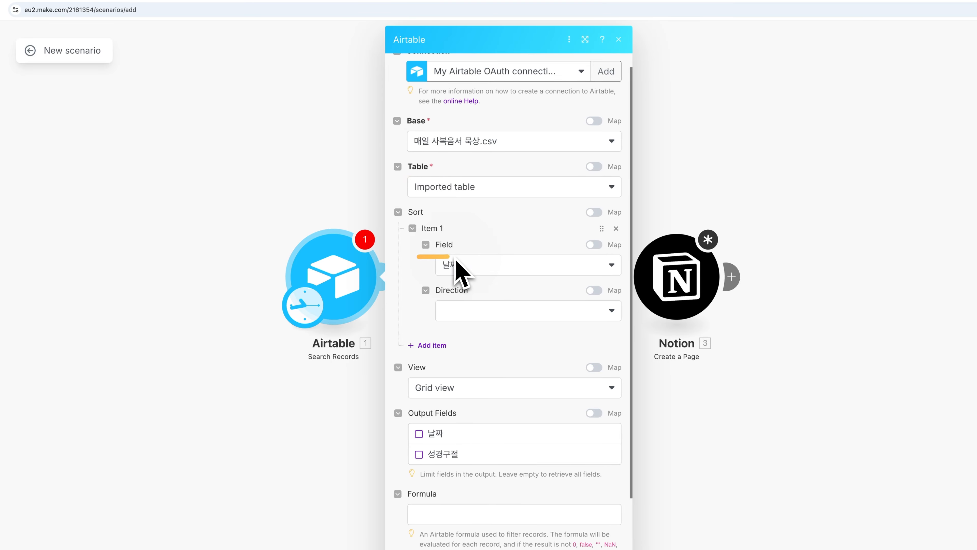
{"action": "left_click_drag", "start_coordinate": [412, 378], "coordinate": [455, 377]}
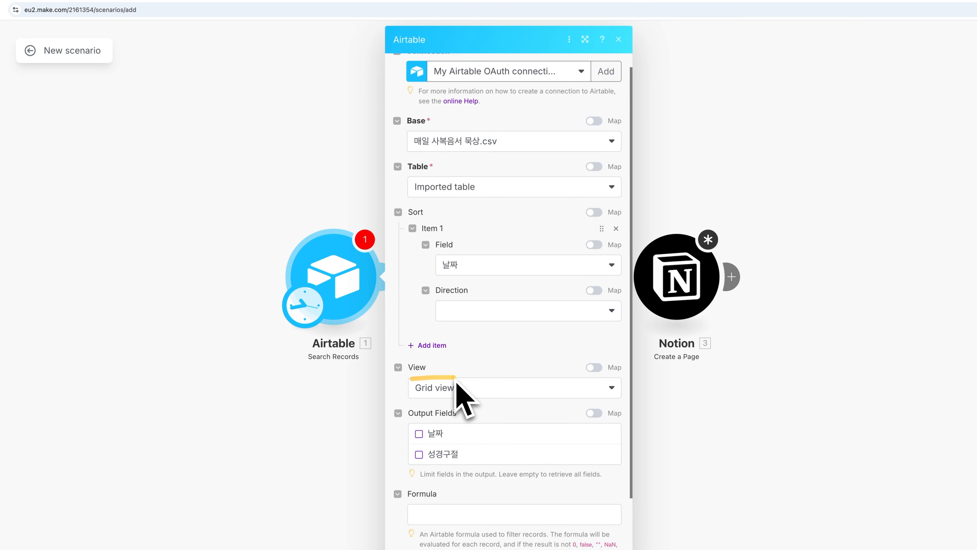
- Include both 날짜 and 성경구절 in the Airtable module's output fields
{"action": "scroll", "coordinate": [455, 381], "scroll_direction": "down", "scroll_amount": 3}
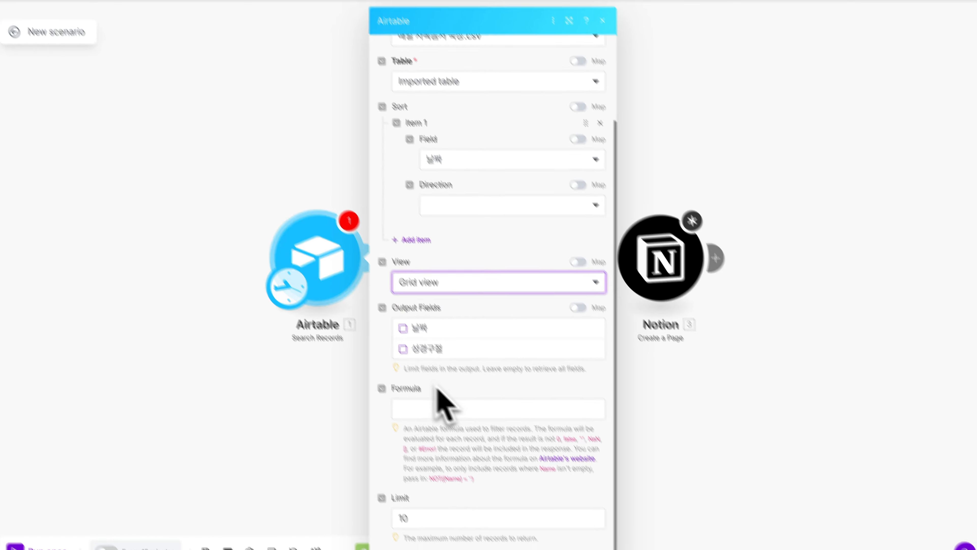
{"action": "left_click_drag", "start_coordinate": [407, 332], "coordinate": [416, 333]}
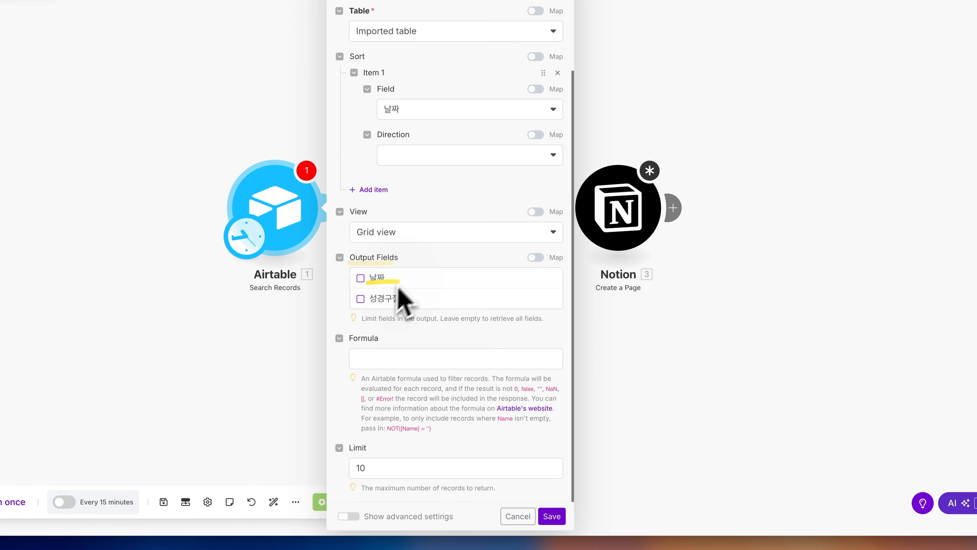
{"action": "left_click", "coordinate": [360, 278]}
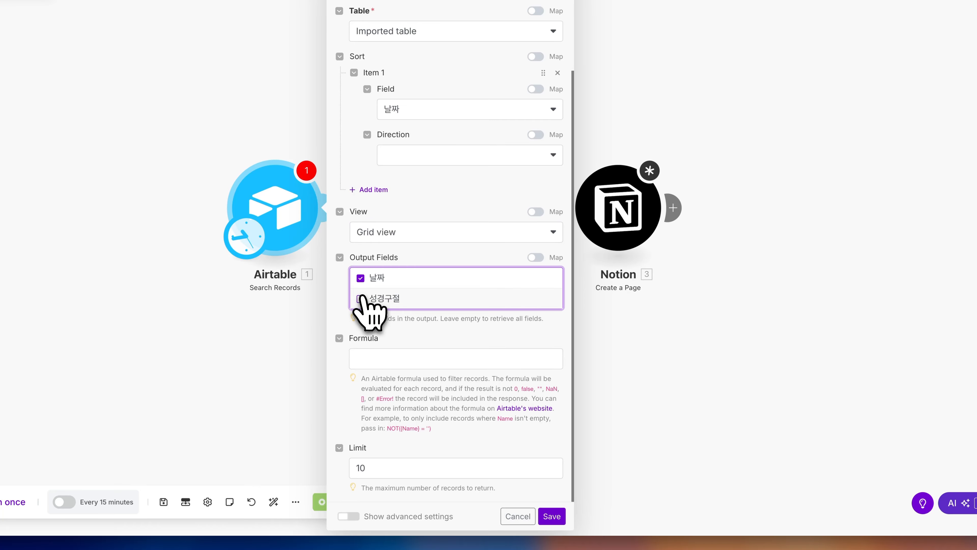
{"action": "left_click", "coordinate": [386, 345]}
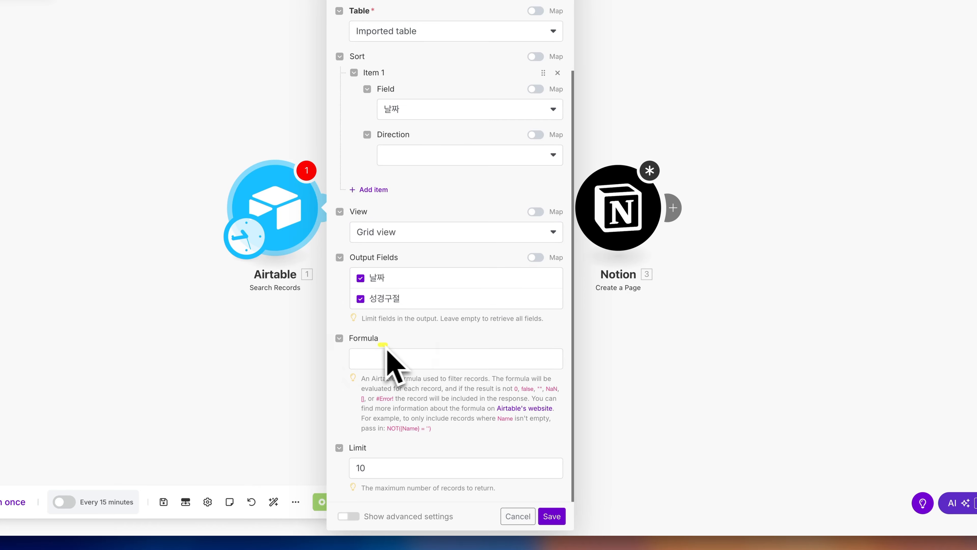
{"action": "mouse_move", "coordinate": [385, 347]}
{"action": "left_mouse_down"}
{"action": "mouse_move", "coordinate": [333, 347]}
{"action": "mouse_move", "coordinate": [378, 325]}
{"action": "left_mouse_up"}
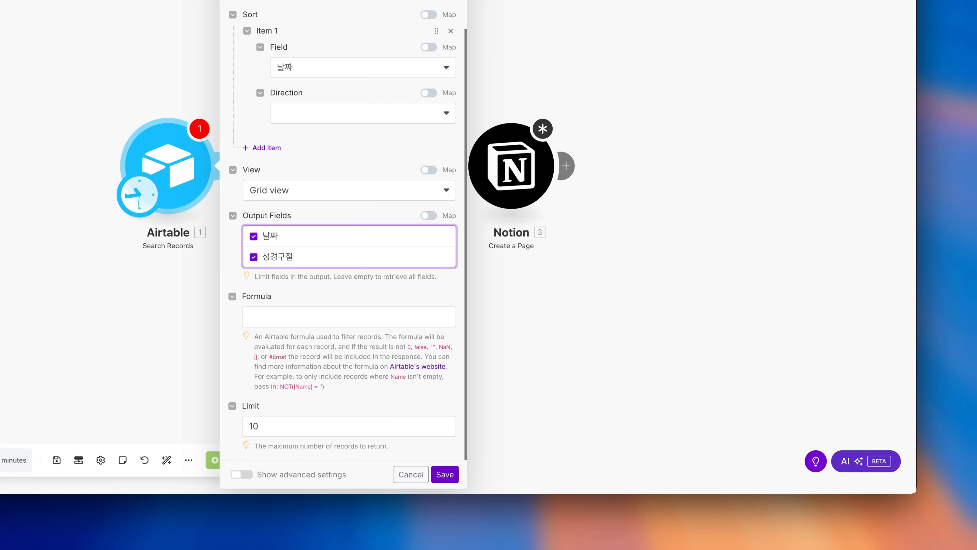
- Copy the prepared filter formula and paste it as the module's Formula, matching DATETIME_FORMAT in "YYYY.M.D" against formatDate(now; YYYY.M.D)
{"action": "key", "text": "super+a"}
{"action": "key", "text": "super+c"}
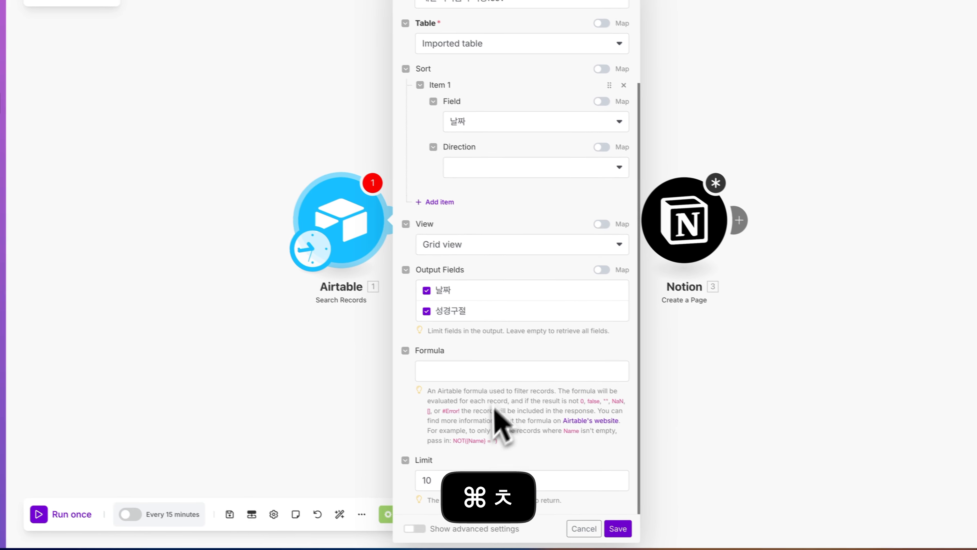
{"action": "mouse_move", "coordinate": [376, 314]}
{"action": "left_mouse_down"}
{"action": "mouse_move", "coordinate": [341, 269]}
{"action": "mouse_move", "coordinate": [284, 310]}
{"action": "mouse_move", "coordinate": [399, 314]}
{"action": "mouse_move", "coordinate": [371, 319]}
{"action": "left_mouse_up"}
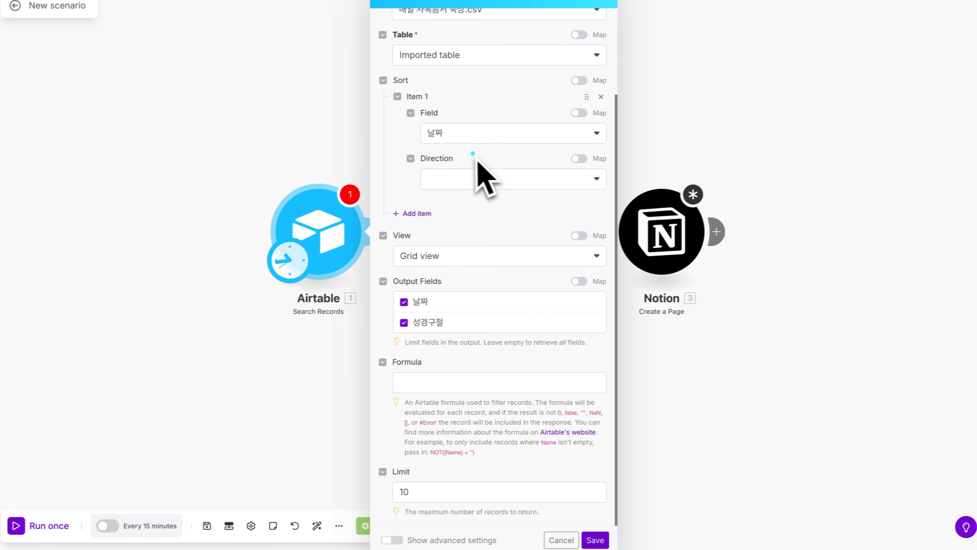
{"action": "left_click", "coordinate": [447, 385]}
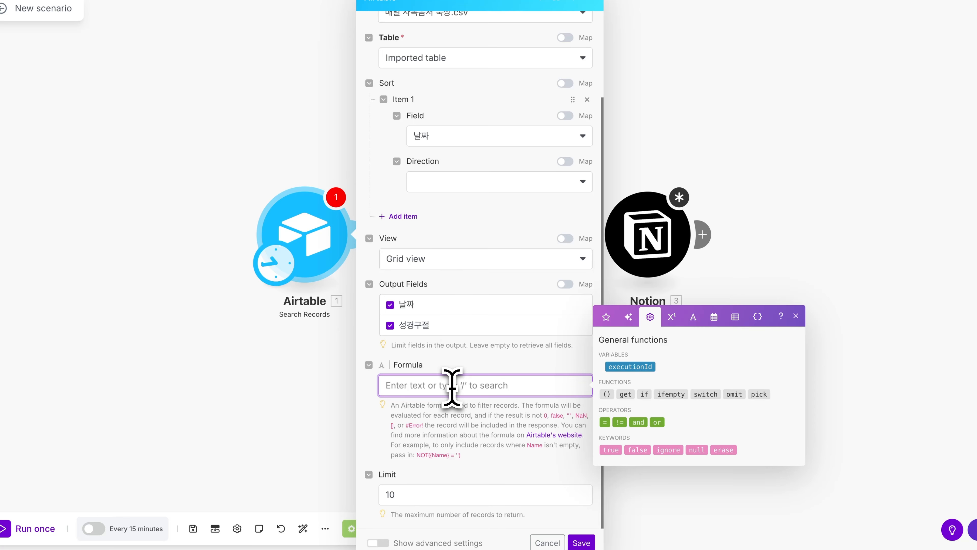
{"action": "key", "text": "super+v"}
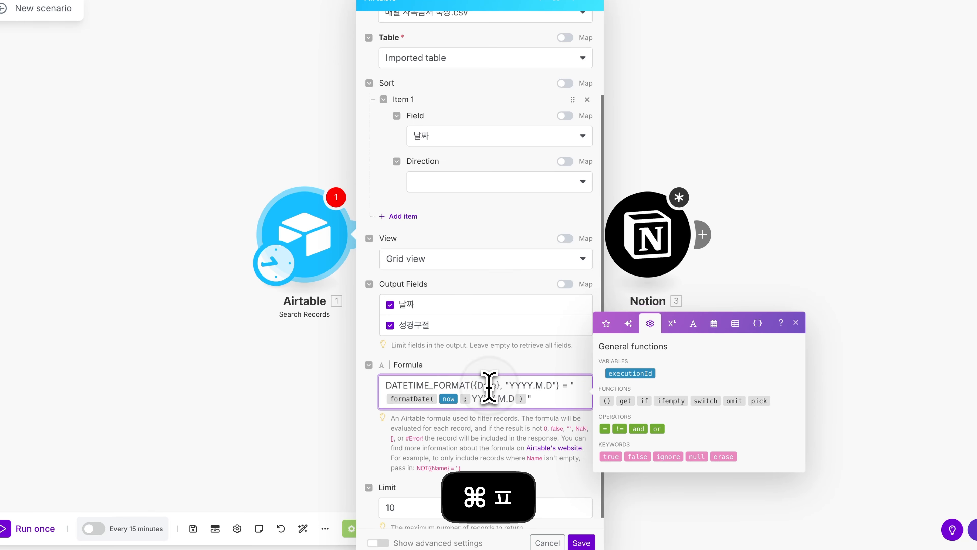
- Replace the field name inside the formula's DATETIME_FORMAT braces with 날짜 and review both halves of the formula
{"action": "double_click", "coordinate": [487, 385]}
{"action": "type", "text": "날짜"}
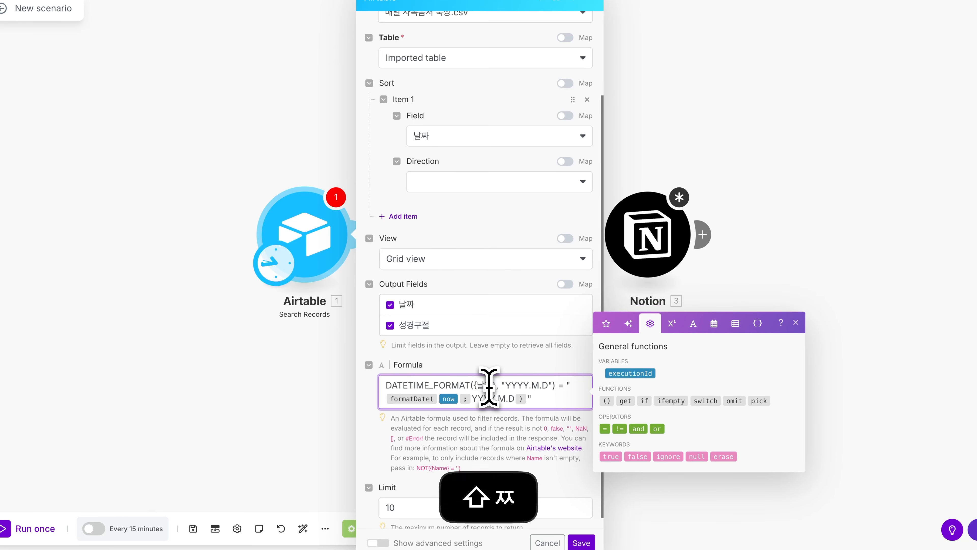
{"action": "key", "text": "ctrl+a"}
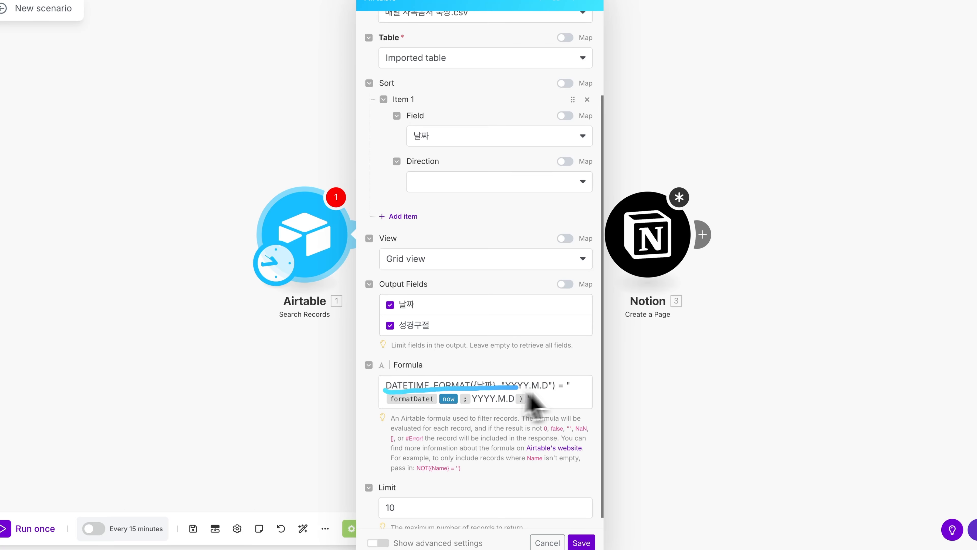
{"action": "left_click_drag", "start_coordinate": [386, 407], "coordinate": [514, 409]}
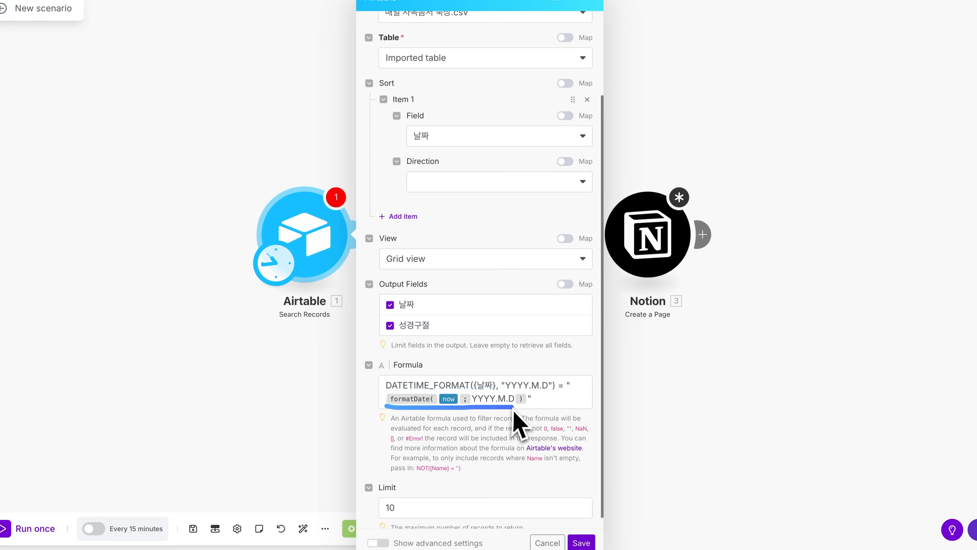
{"action": "left_click_drag", "start_coordinate": [596, 404], "coordinate": [443, 351]}
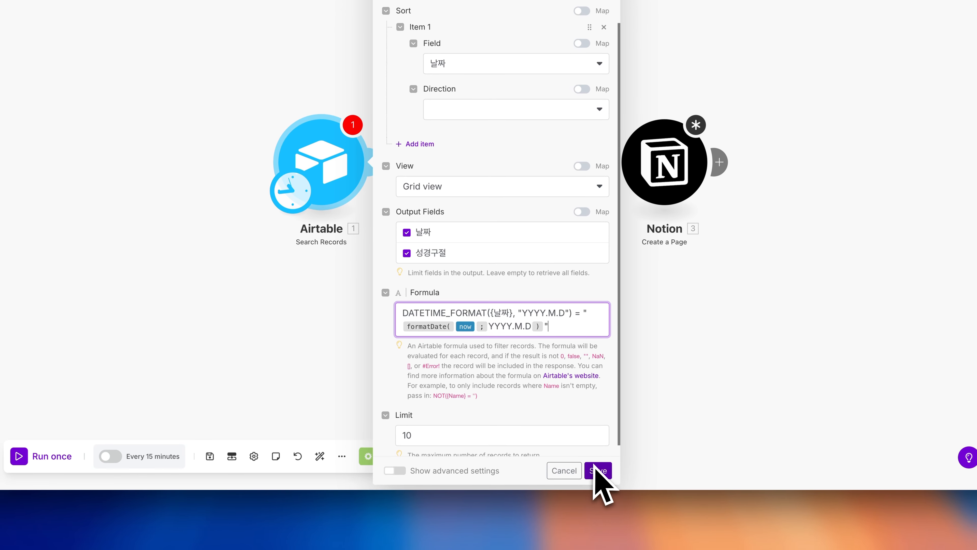
- Review the record limit and save the Airtable module's settings
{"action": "scroll", "coordinate": [554, 414], "scroll_direction": "down", "scroll_amount": 1}
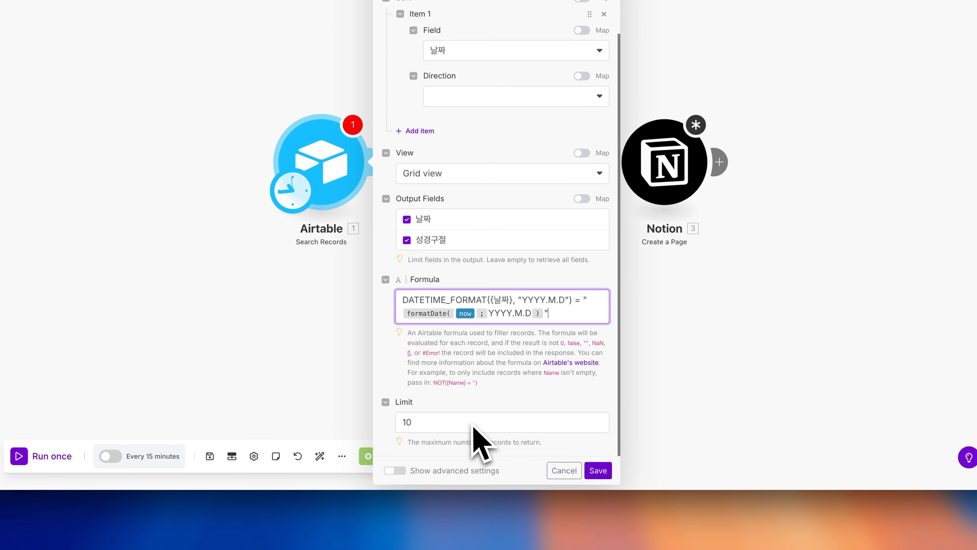
{"action": "mouse_move", "coordinate": [573, 448]}
{"action": "left_mouse_down"}
{"action": "mouse_move", "coordinate": [420, 446]}
{"action": "mouse_move", "coordinate": [523, 447]}
{"action": "left_mouse_up"}
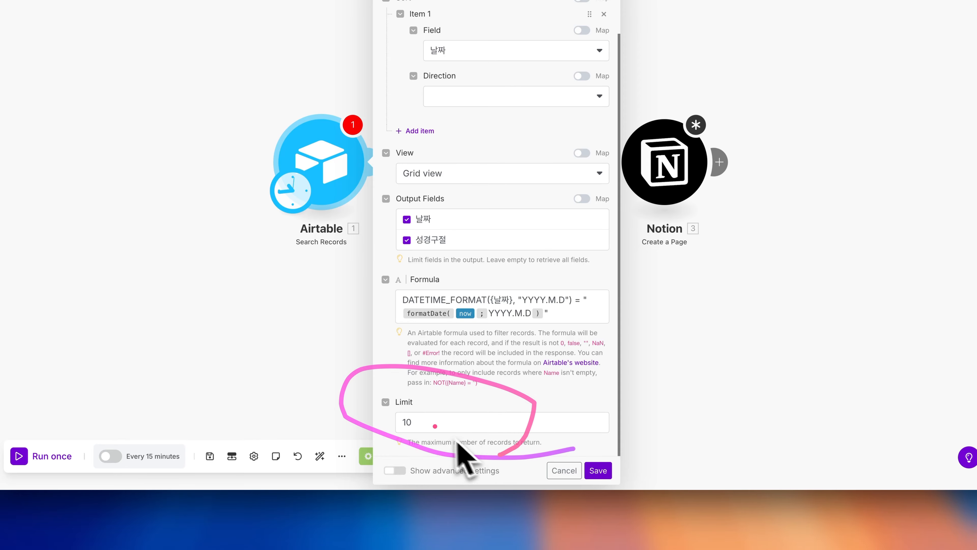
{"action": "left_click", "coordinate": [598, 470]}
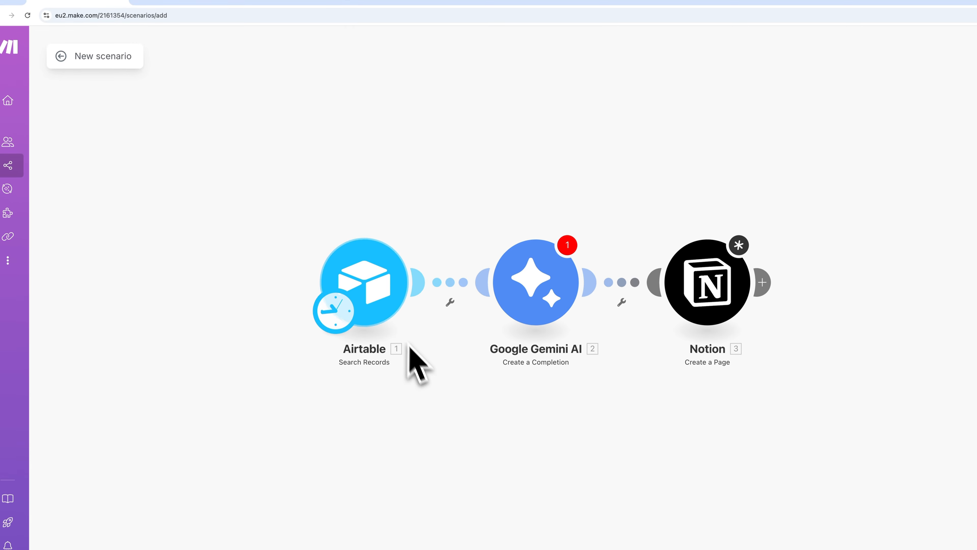
- Run only the Airtable Search Records module and review the 날짜 and 성경구절 values in its output bundle
{"action": "mouse_move", "coordinate": [415, 362]}
{"action": "left_mouse_down"}
{"action": "mouse_move", "coordinate": [338, 376]}
{"action": "mouse_move", "coordinate": [436, 227]}
{"action": "mouse_move", "coordinate": [257, 229]}
{"action": "mouse_move", "coordinate": [320, 394]}
{"action": "mouse_move", "coordinate": [464, 278]}
{"action": "left_mouse_up"}
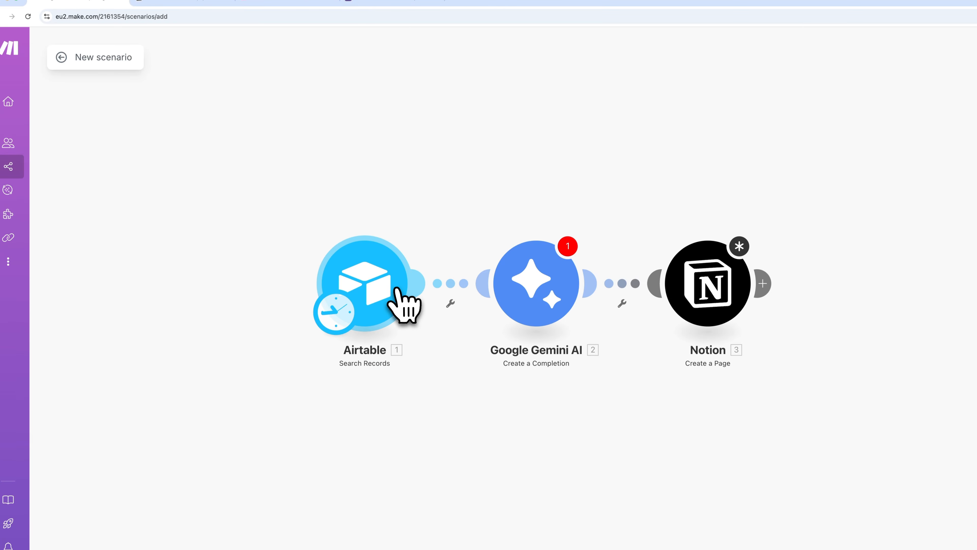
{"action": "right_click", "coordinate": [397, 289]}
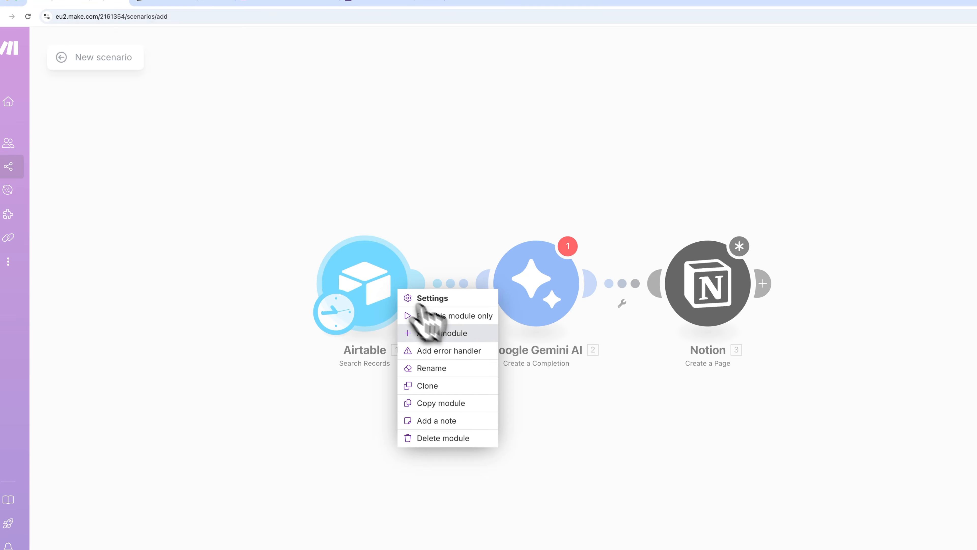
{"action": "left_click", "coordinate": [471, 318]}
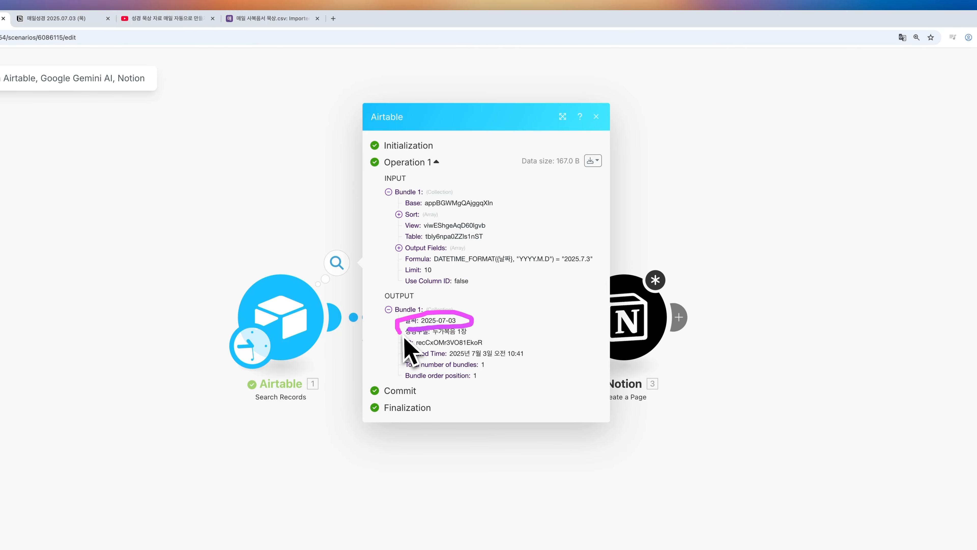
{"action": "left_click_drag", "start_coordinate": [406, 337], "coordinate": [448, 336]}
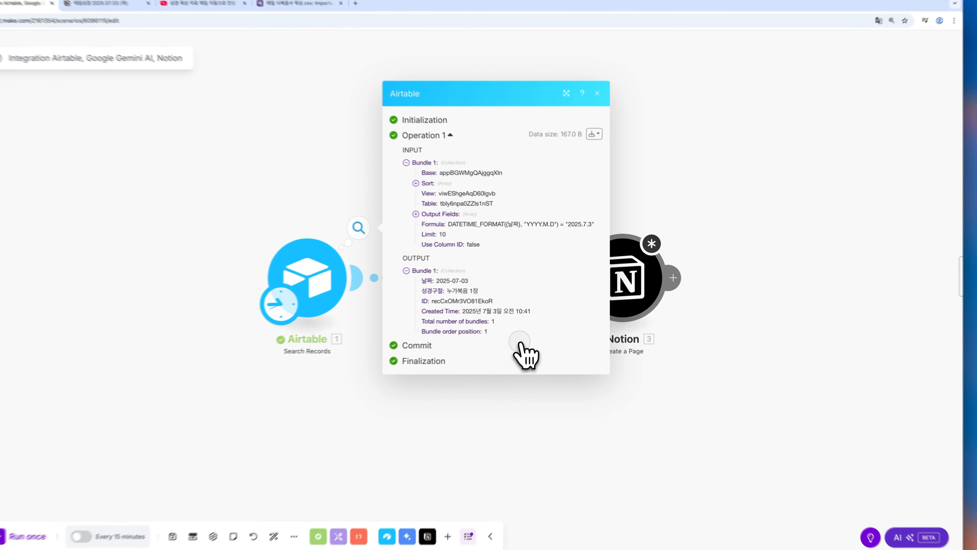
{"action": "left_click_drag", "start_coordinate": [545, 318], "coordinate": [573, 275]}
{"action": "left_click", "coordinate": [573, 275]}
{"action": "left_click", "coordinate": [746, 154]}
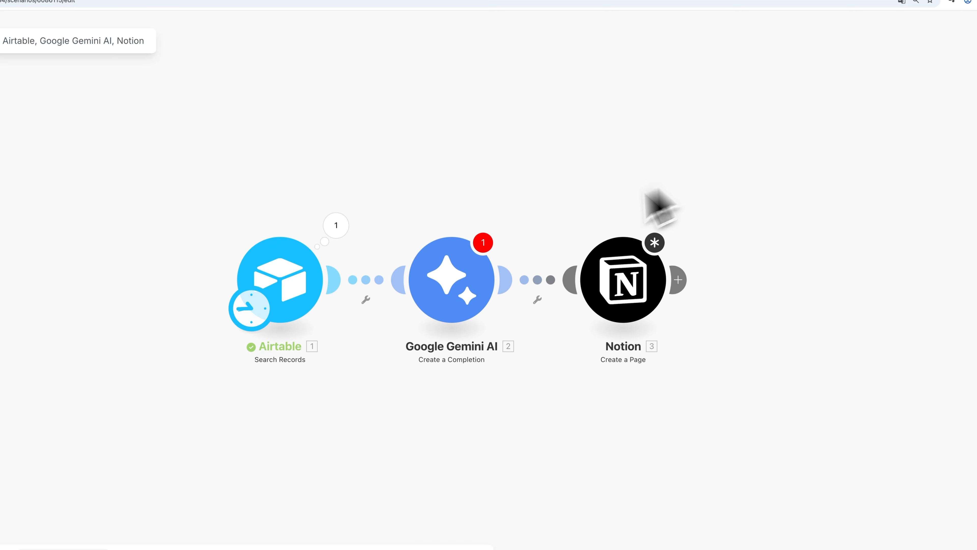
- Open the Google Gemini AI module's settings and select My Gemini AI connection as its connection
{"action": "left_click", "coordinate": [479, 283]}
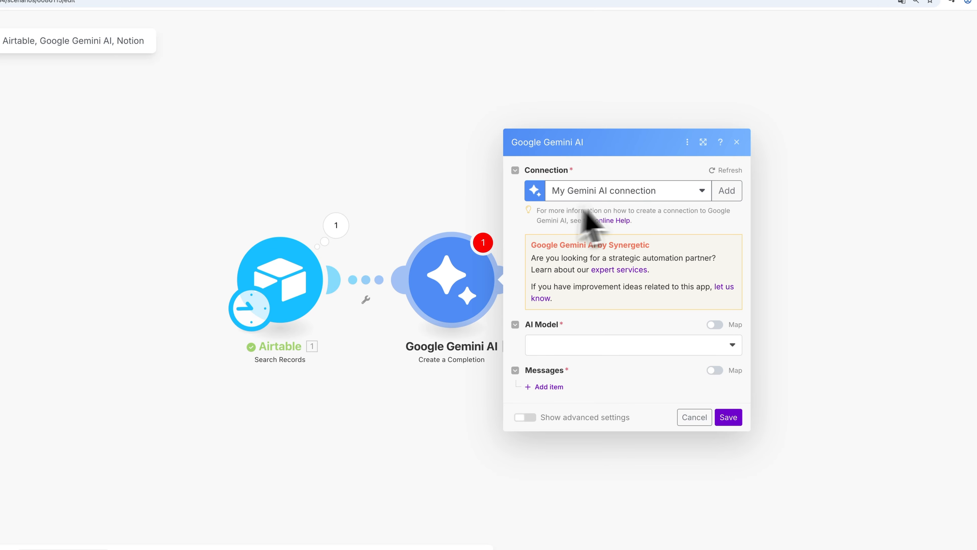
{"action": "mouse_move", "coordinate": [670, 206]}
{"action": "left_mouse_down"}
{"action": "mouse_move", "coordinate": [518, 170]}
{"action": "mouse_move", "coordinate": [698, 188]}
{"action": "left_mouse_up"}
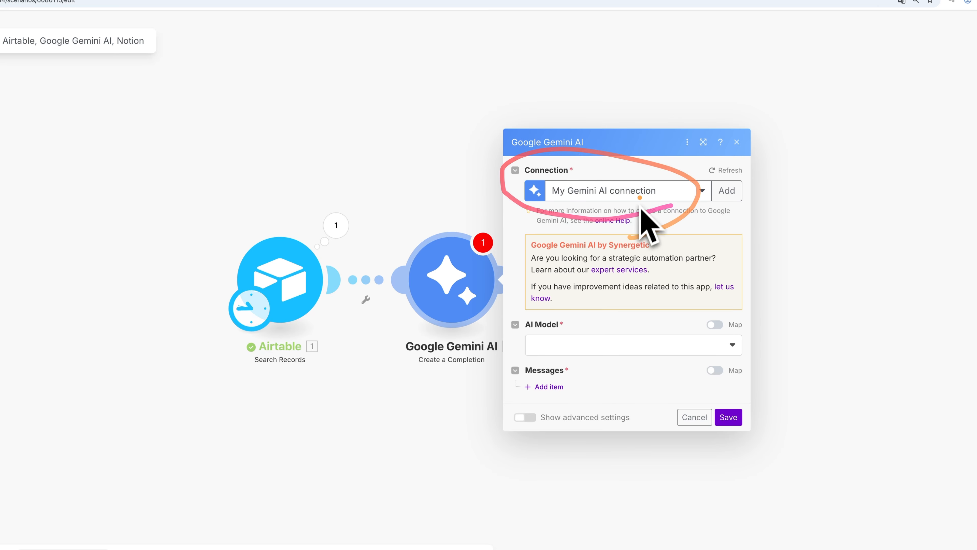
{"action": "left_click", "coordinate": [677, 193]}
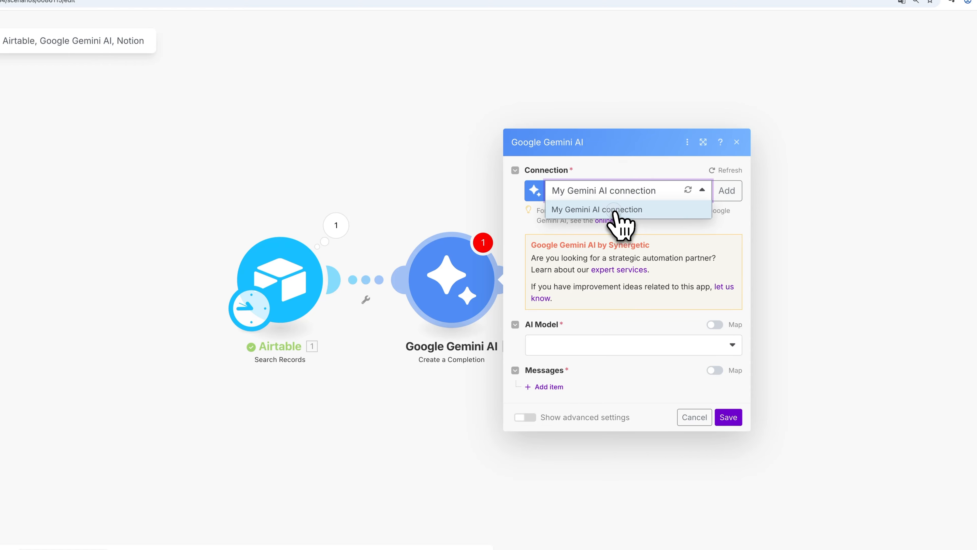
{"action": "left_click", "coordinate": [615, 211]}
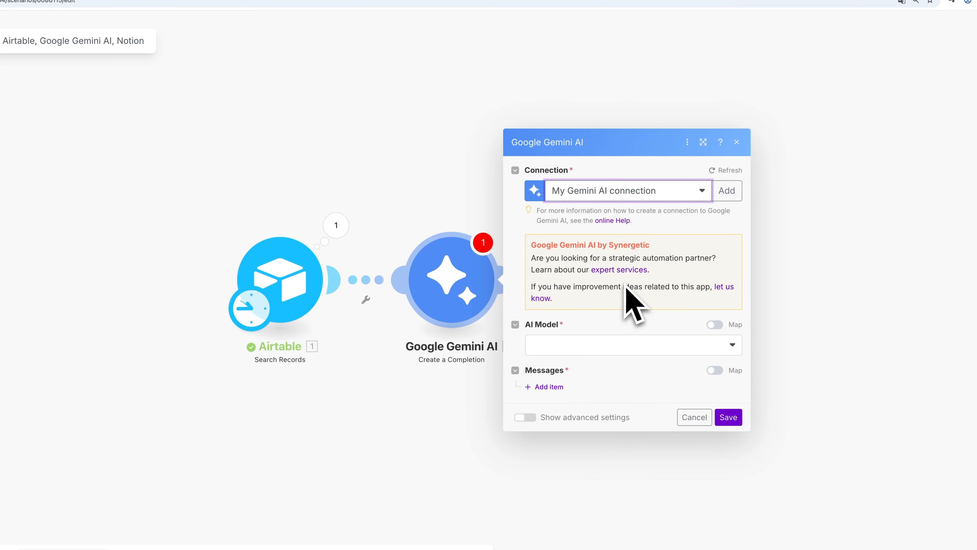
- Set the Gemini module's AI Model to Gemini 2.5 Flash
{"action": "left_click_drag", "start_coordinate": [567, 330], "coordinate": [530, 332]}
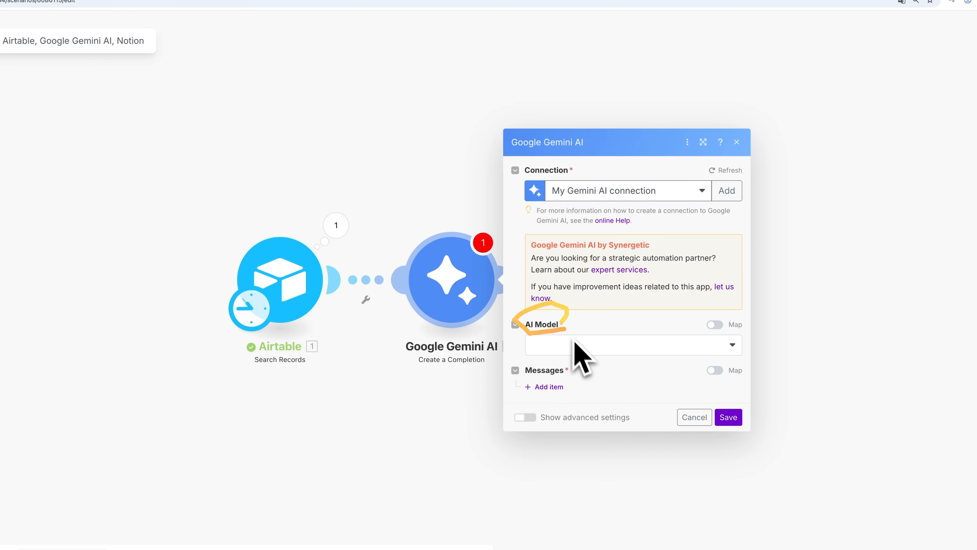
{"action": "left_click", "coordinate": [576, 346]}
{"action": "scroll", "coordinate": [623, 385], "scroll_direction": "down", "scroll_amount": 3}
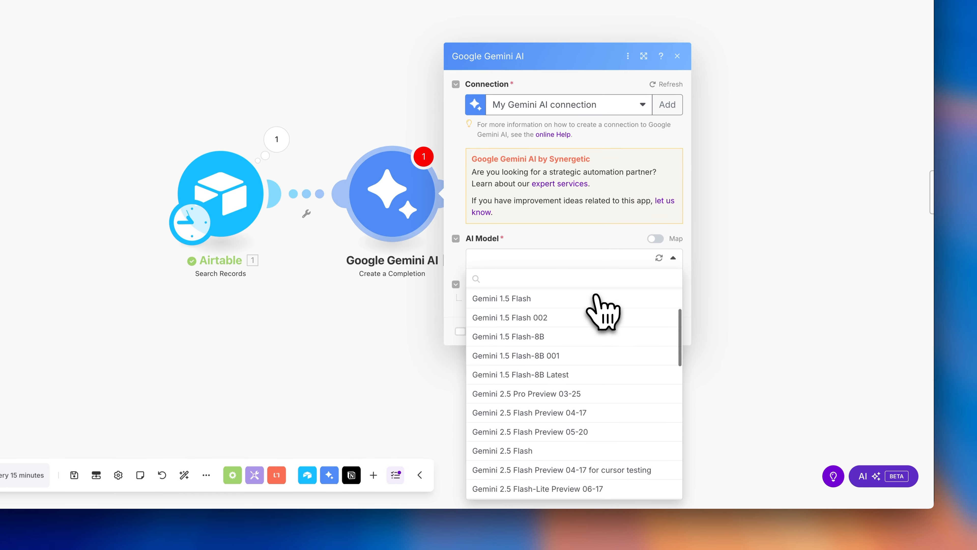
{"action": "scroll", "coordinate": [596, 295], "scroll_direction": "down", "scroll_amount": 1}
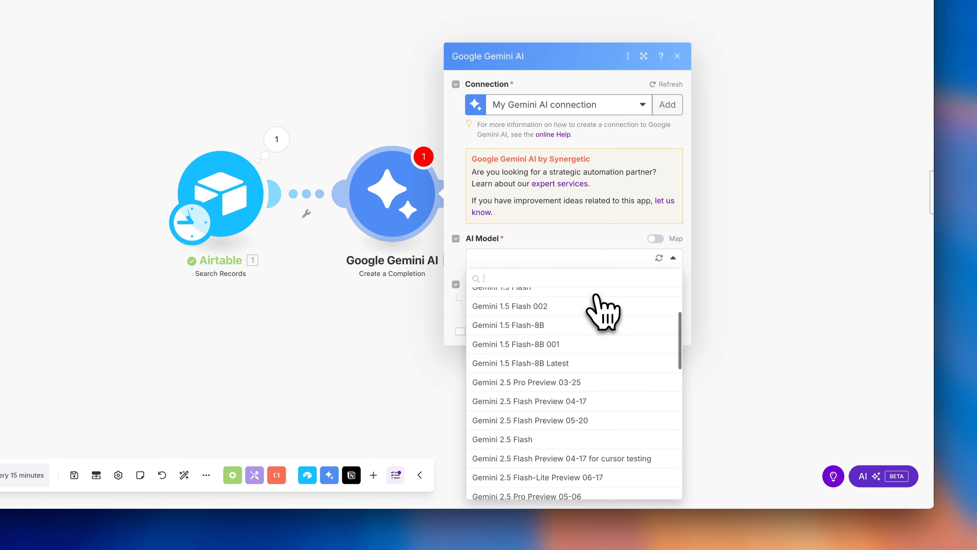
{"action": "left_click", "coordinate": [513, 443]}
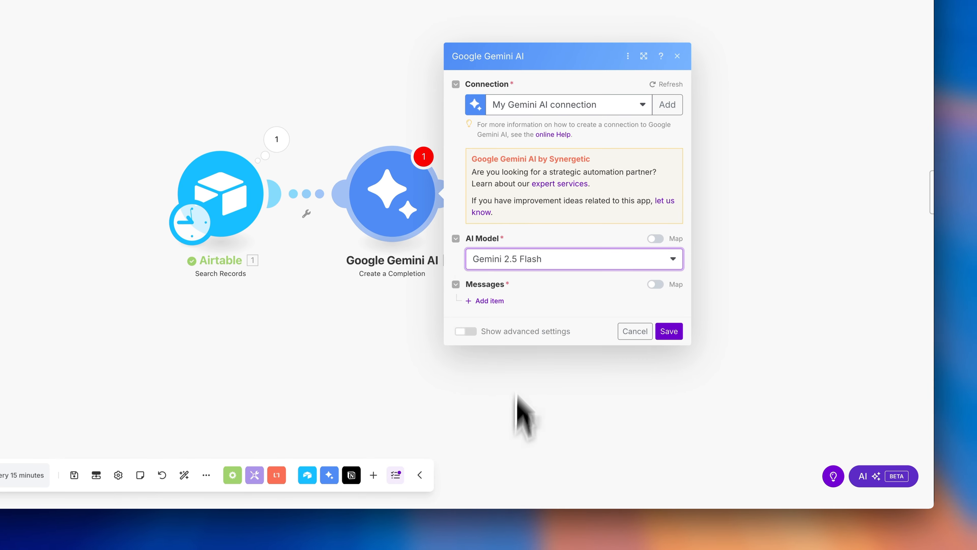
{"action": "mouse_move", "coordinate": [563, 279]}
{"action": "left_mouse_down"}
{"action": "mouse_move", "coordinate": [459, 284]}
{"action": "mouse_move", "coordinate": [572, 286]}
{"action": "left_mouse_up"}
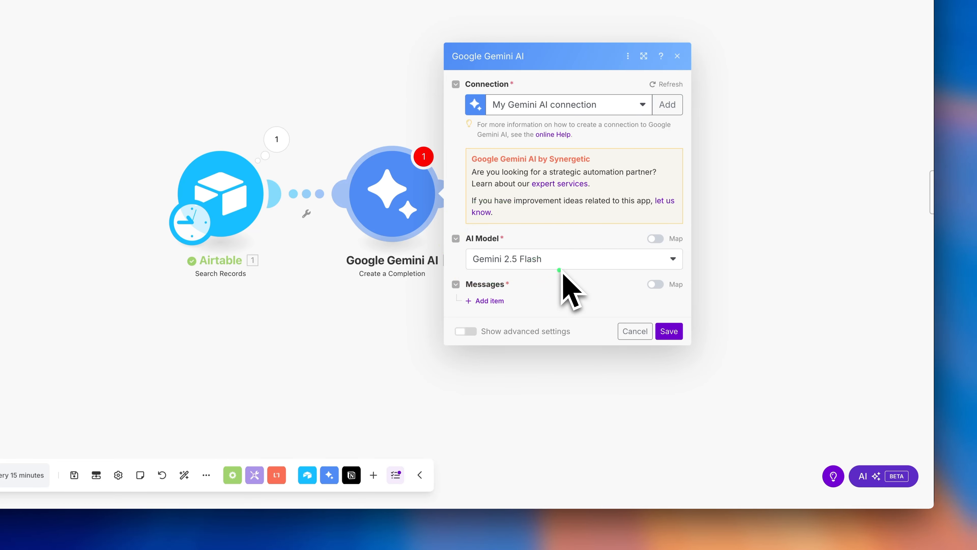
- Add a first message item to the Gemini module and set its Role to Model
{"action": "left_click", "coordinate": [489, 304]}
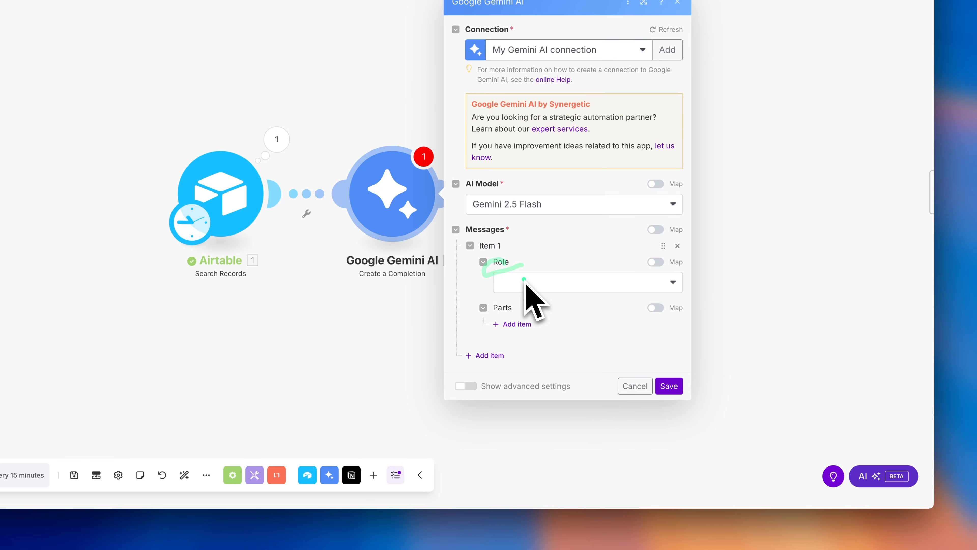
{"action": "left_click", "coordinate": [600, 283]}
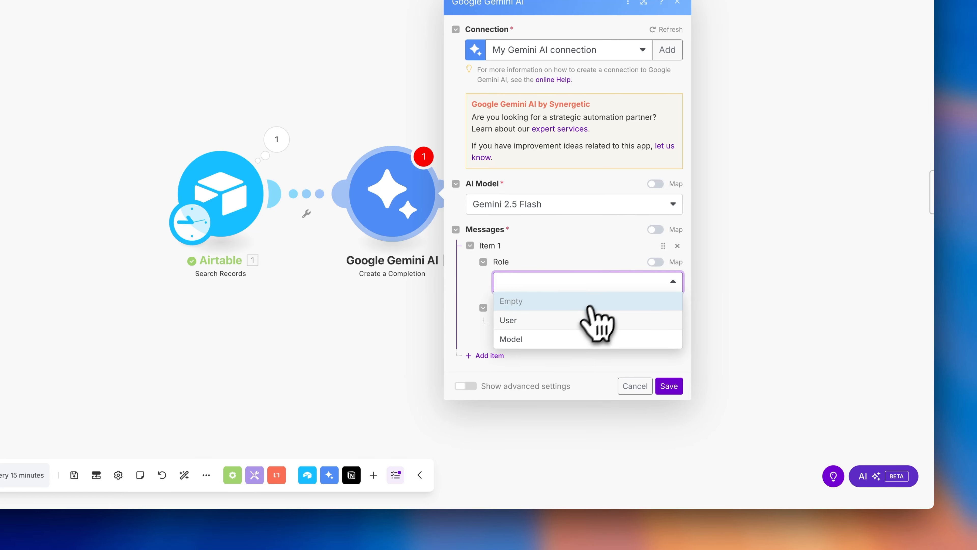
{"action": "left_click", "coordinate": [578, 339]}
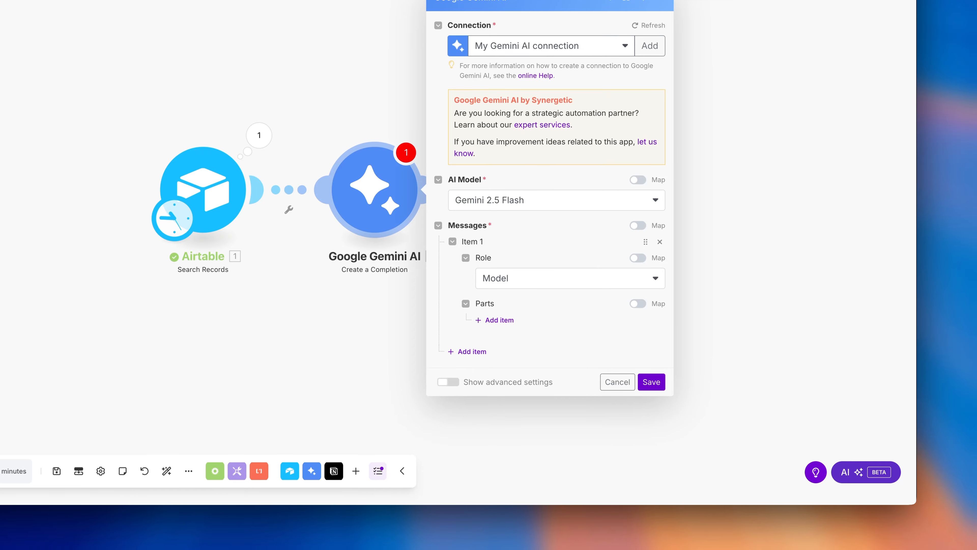
- Copy the prepared theology assistant prompt and add a part with Message Type Text to the Model message
{"action": "key", "text": "super+c"}
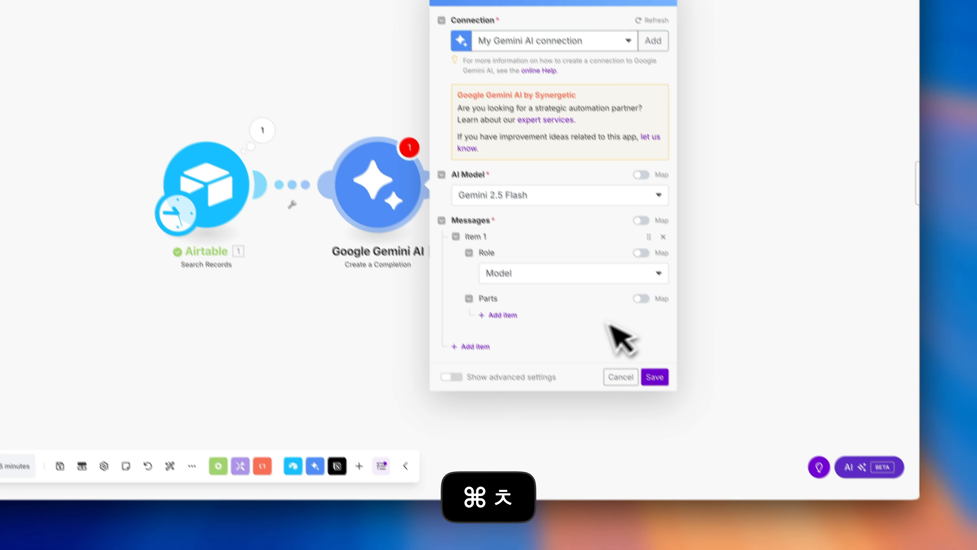
{"action": "left_click", "coordinate": [572, 327]}
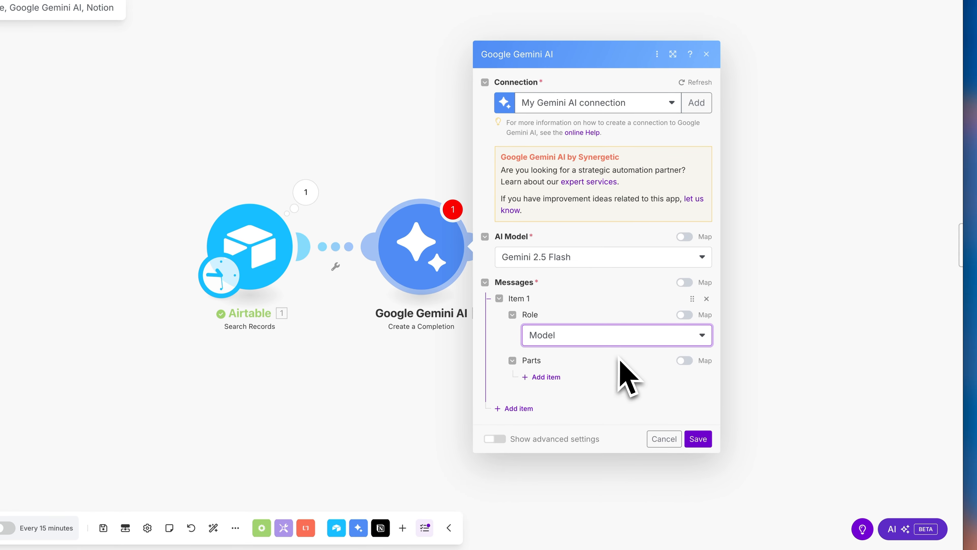
{"action": "left_click", "coordinate": [555, 384]}
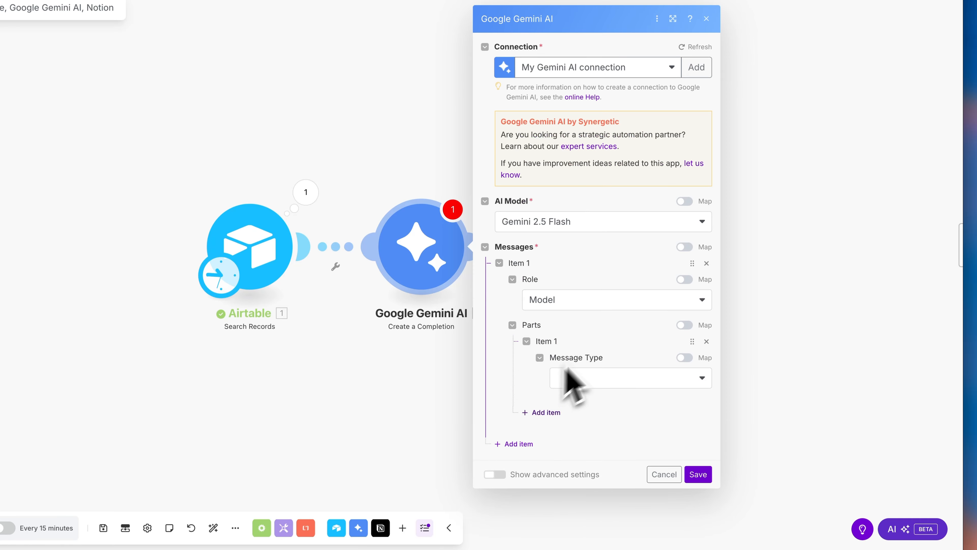
{"action": "left_click", "coordinate": [631, 385]}
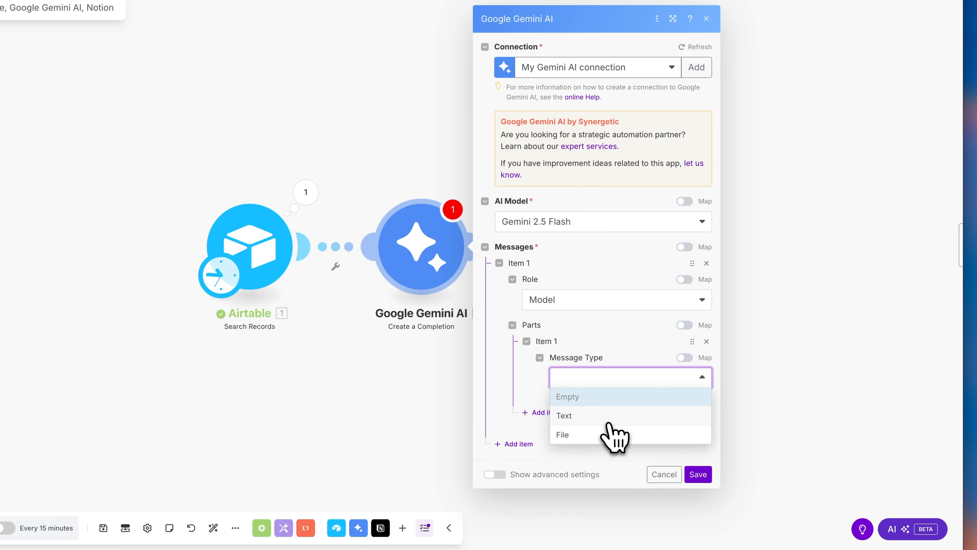
{"action": "left_click", "coordinate": [615, 415]}
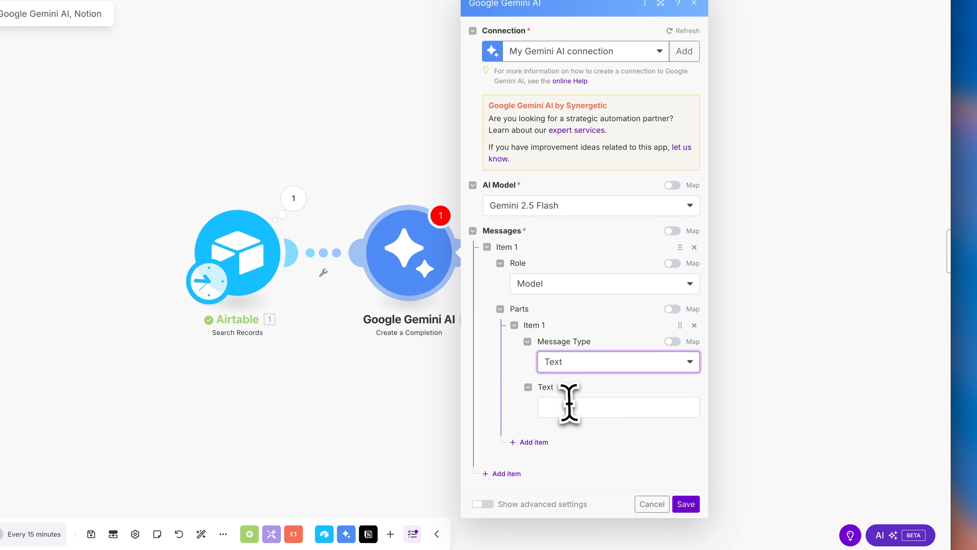
- Paste the copied theology assistant prompt as the Model message's text and review its wording
{"action": "left_click", "coordinate": [570, 404]}
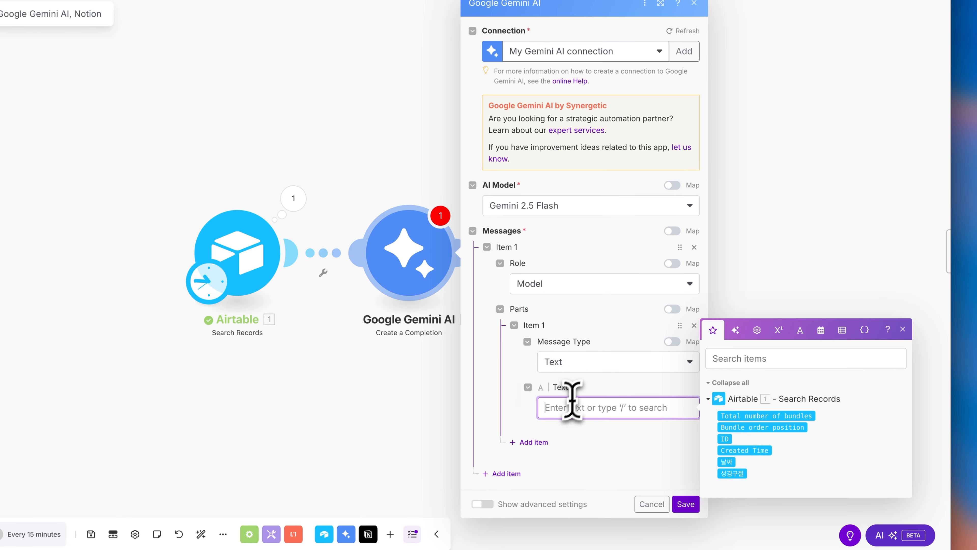
{"action": "key", "text": "super+v"}
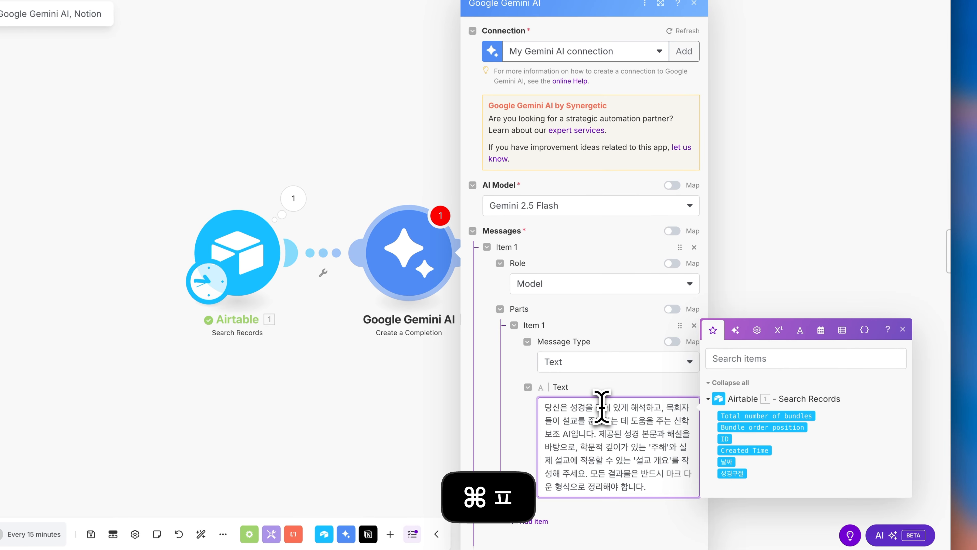
{"action": "double_click", "coordinate": [562, 407]}
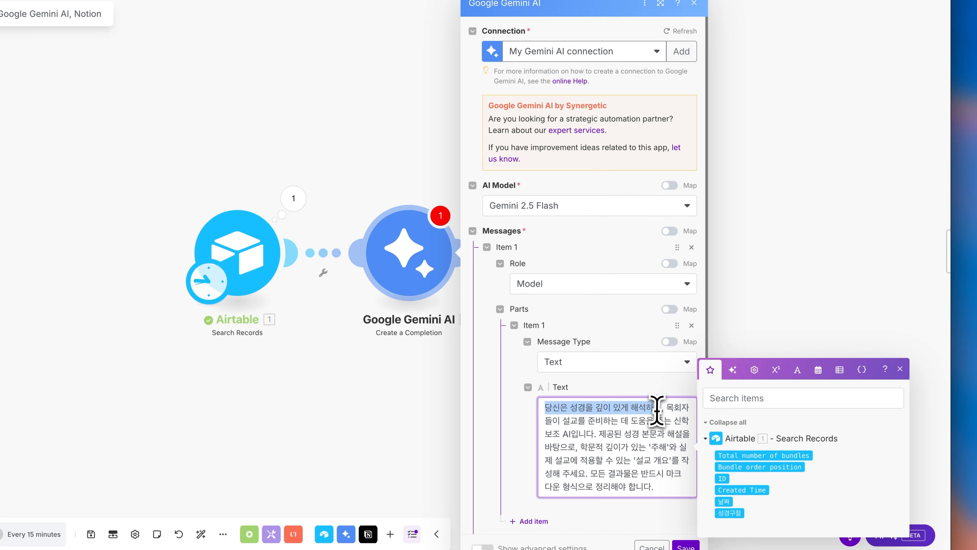
{"action": "left_click_drag", "start_coordinate": [657, 408], "coordinate": [632, 406]}
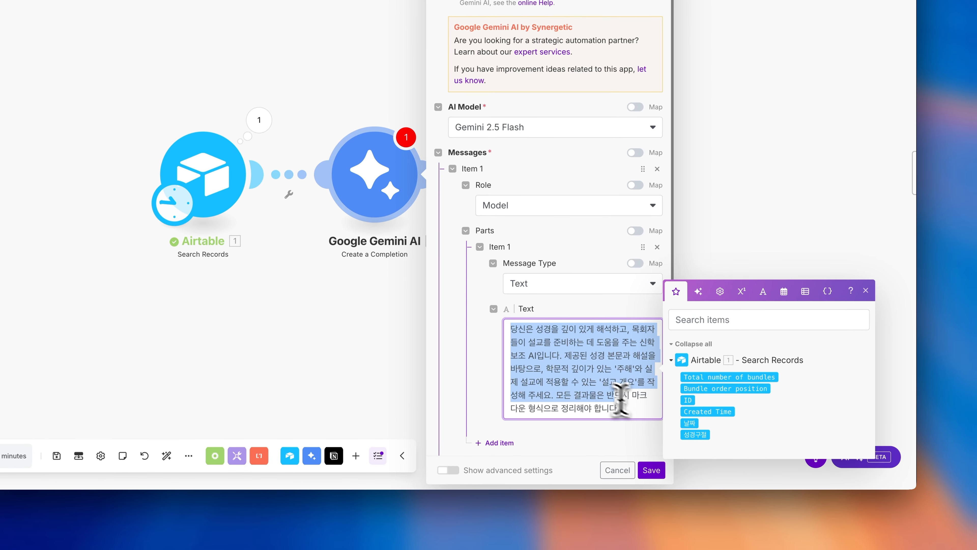
{"action": "left_click", "coordinate": [620, 407]}
{"action": "scroll", "coordinate": [539, 385], "scroll_direction": "down", "scroll_amount": 1}
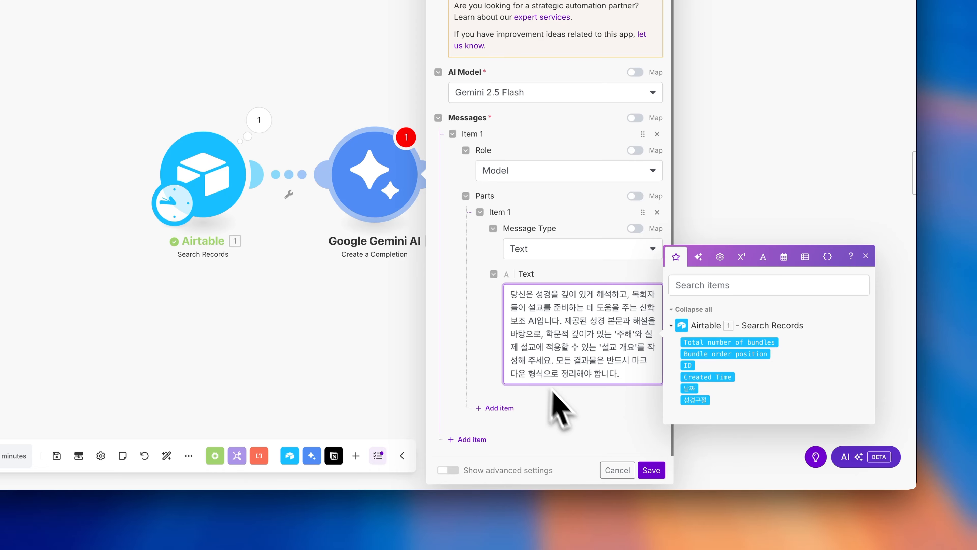
{"action": "left_click", "coordinate": [601, 402]}
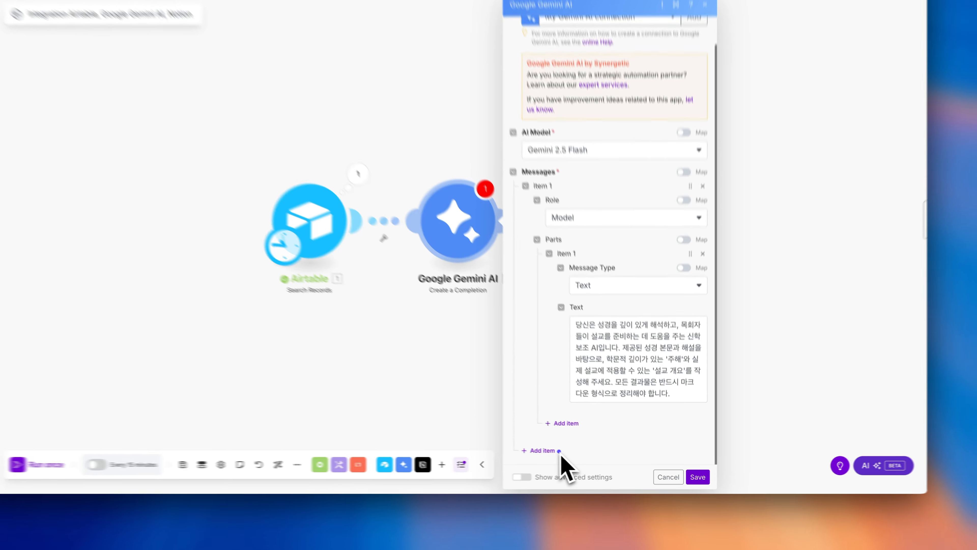
- Add a second message item to the Gemini module and set its Role to User
{"action": "mouse_move", "coordinate": [584, 455]}
{"action": "left_mouse_down"}
{"action": "mouse_move", "coordinate": [546, 448]}
{"action": "mouse_move", "coordinate": [578, 455]}
{"action": "left_mouse_up"}
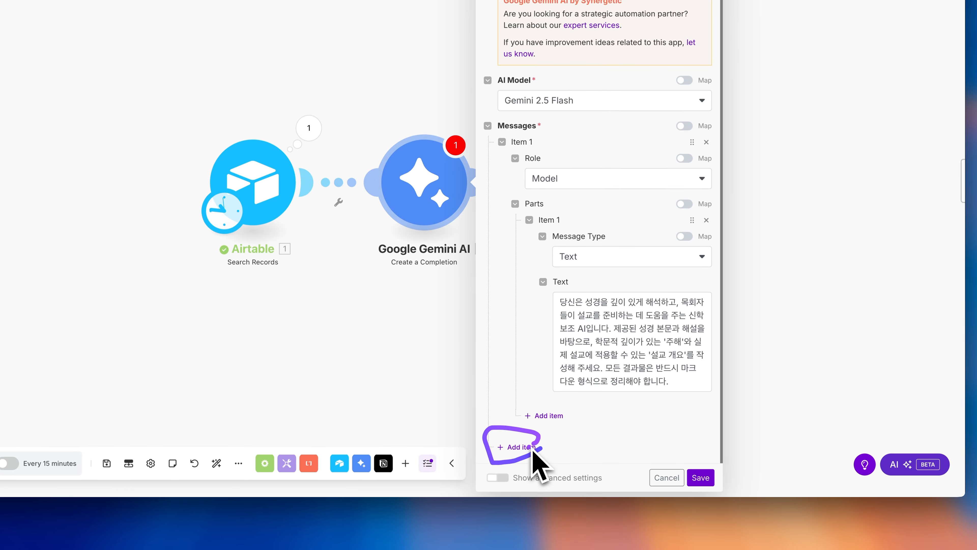
{"action": "left_click", "coordinate": [530, 448]}
{"action": "scroll", "coordinate": [671, 349], "scroll_direction": "down", "scroll_amount": 2}
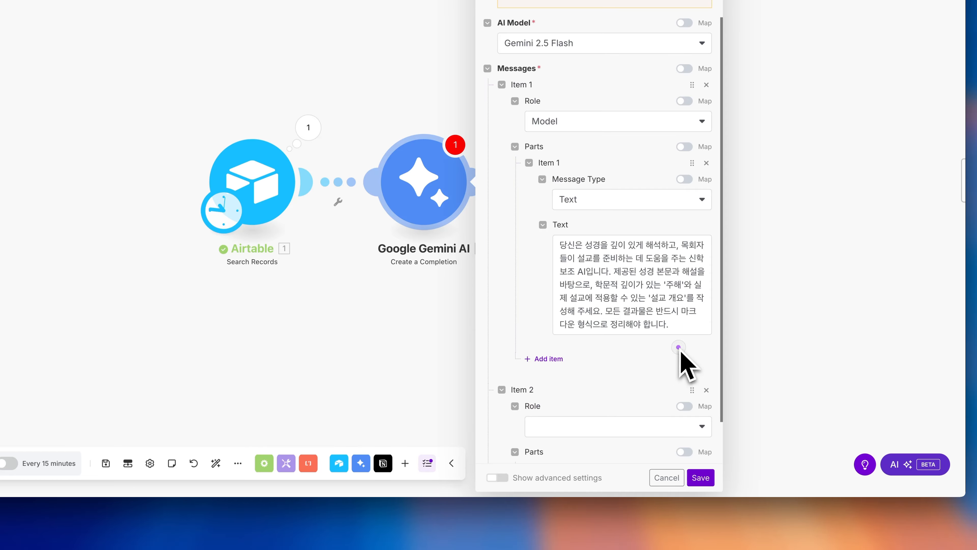
{"action": "left_click_drag", "start_coordinate": [679, 348], "coordinate": [674, 360]}
{"action": "scroll", "coordinate": [653, 349], "scroll_direction": "down", "scroll_amount": 2}
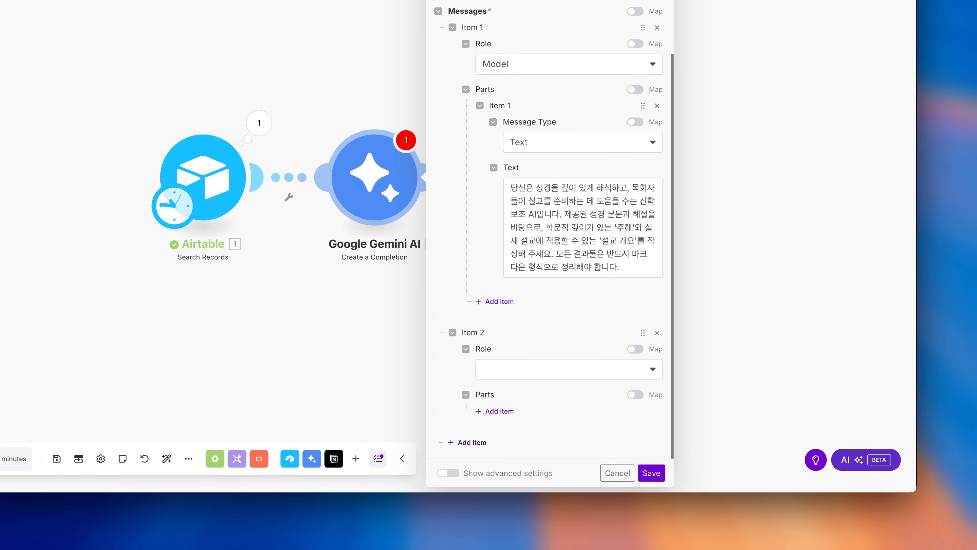
{"action": "left_click", "coordinate": [610, 366]}
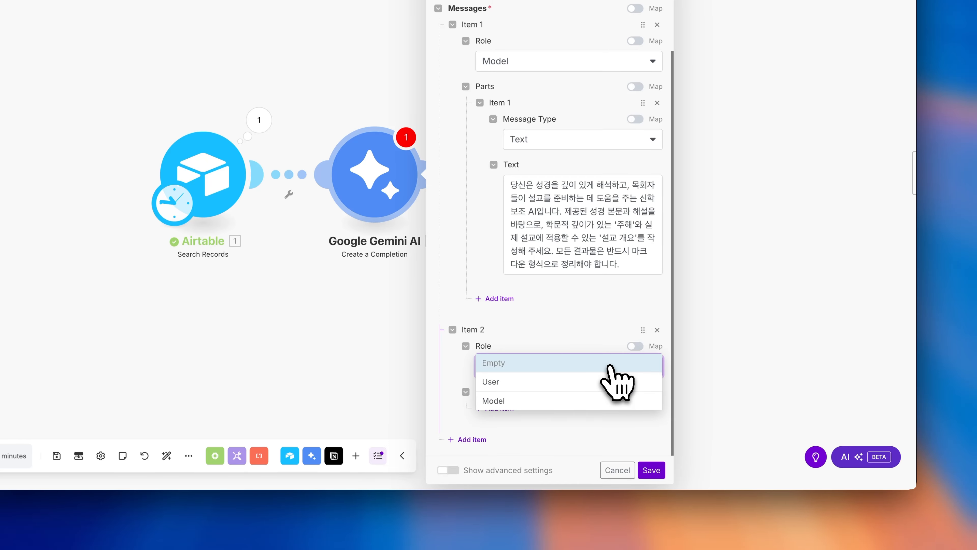
{"action": "left_click", "coordinate": [579, 379]}
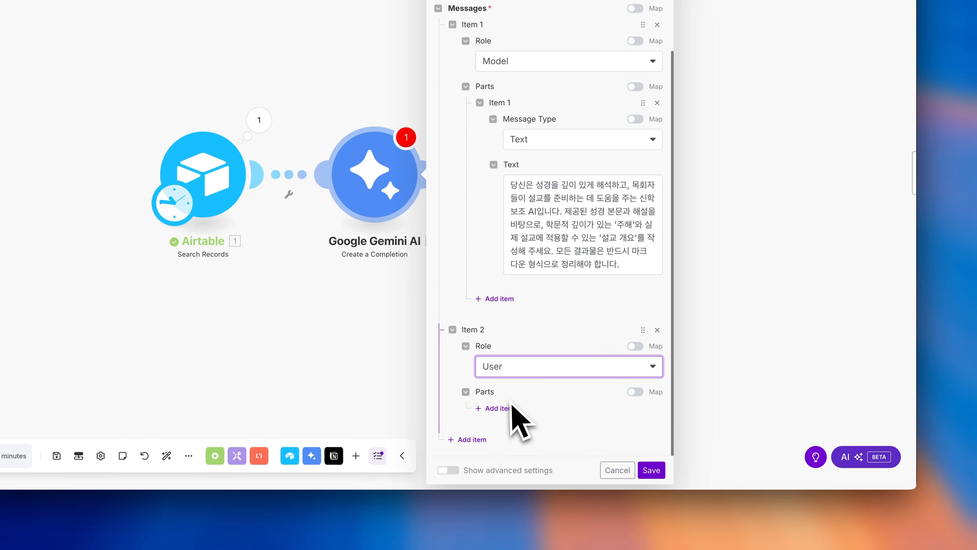
- Add a part to the User message in the Gemini module and set its Message Type to Text
{"action": "left_click", "coordinate": [507, 408]}
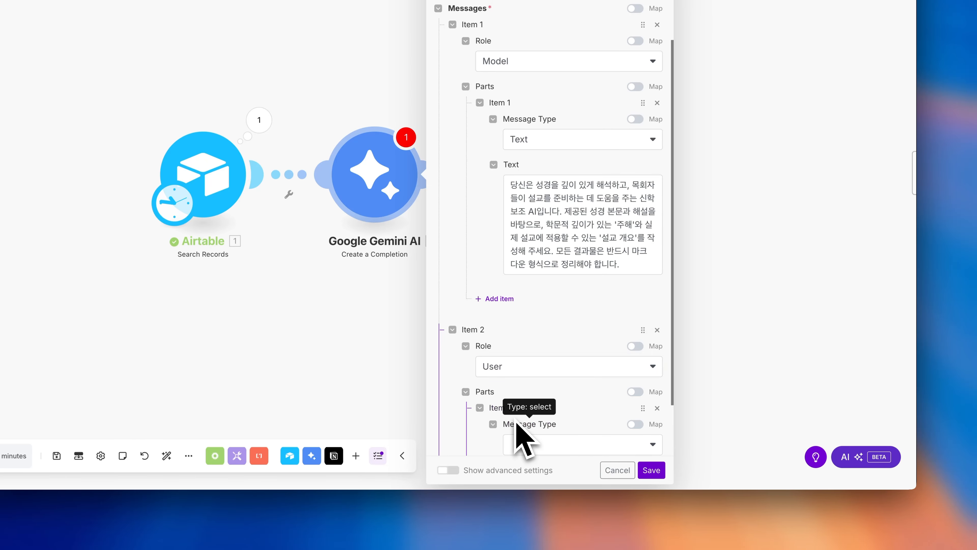
{"action": "scroll", "coordinate": [558, 390], "scroll_direction": "down", "scroll_amount": 2}
{"action": "left_click", "coordinate": [598, 374]}
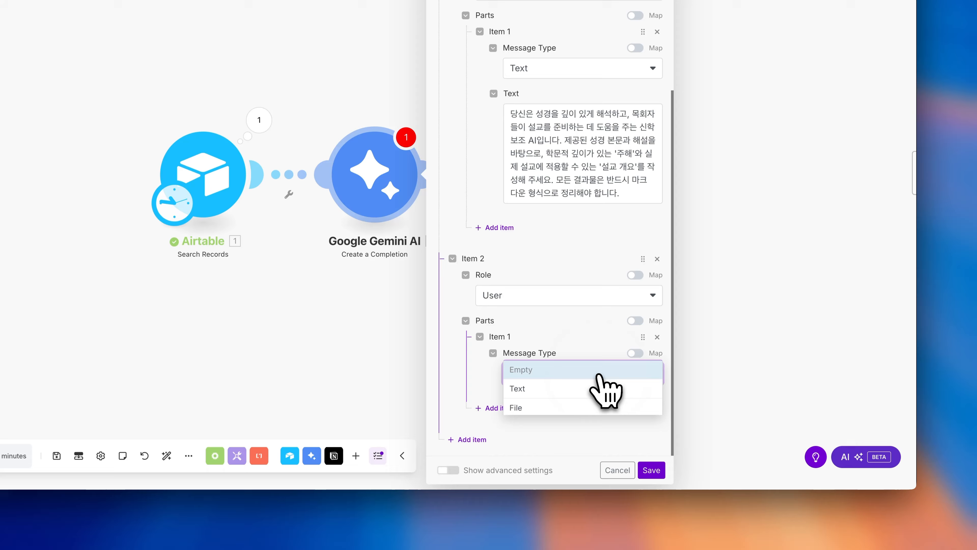
{"action": "left_click", "coordinate": [589, 388]}
{"action": "scroll", "coordinate": [590, 385], "scroll_direction": "down", "scroll_amount": 1}
- Copy the prepared devotional prompt beginning "# 오늘의 묵상 자료" and paste it as the User message's text
{"action": "left_click", "coordinate": [589, 372]}
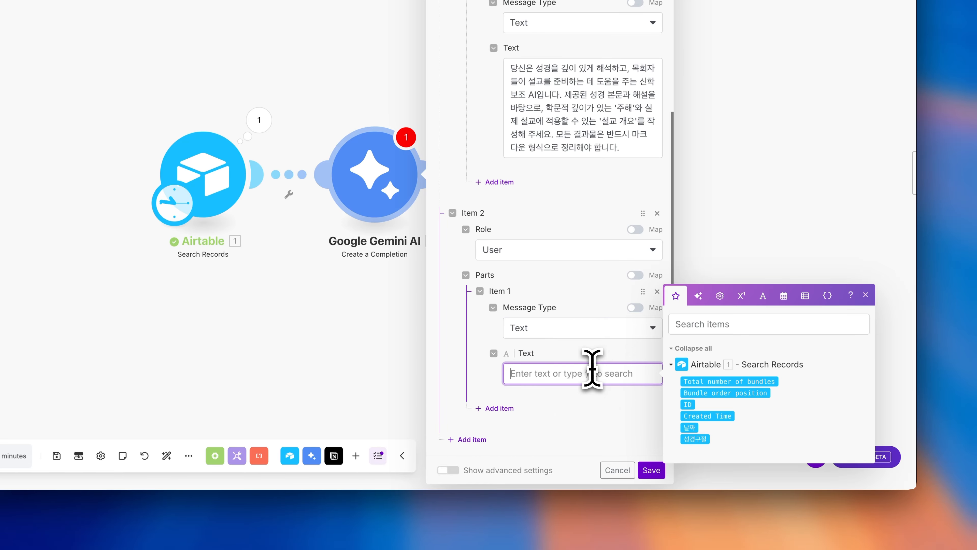
{"action": "key", "text": "super+Tab"}
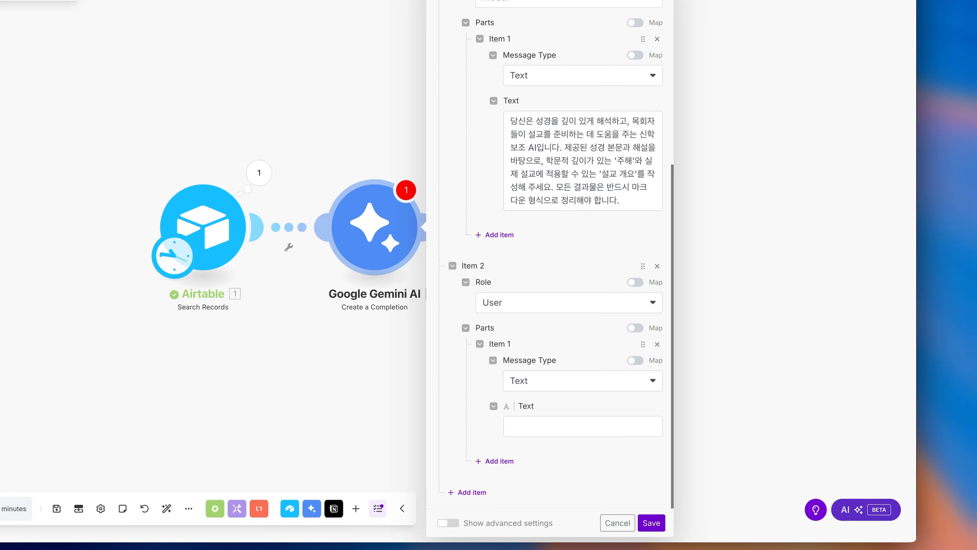
{"action": "key", "text": "super+c"}
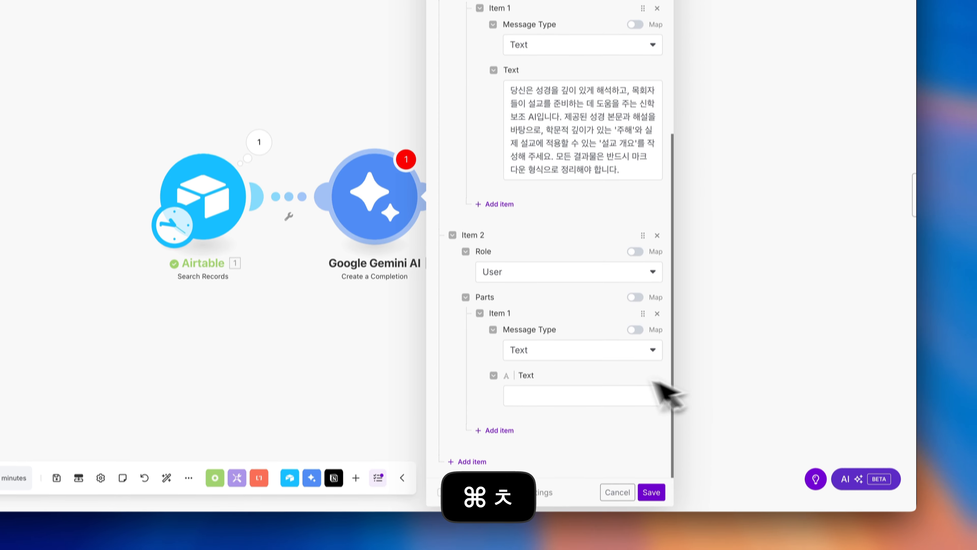
{"action": "left_click", "coordinate": [606, 424]}
{"action": "key", "text": "super+v"}
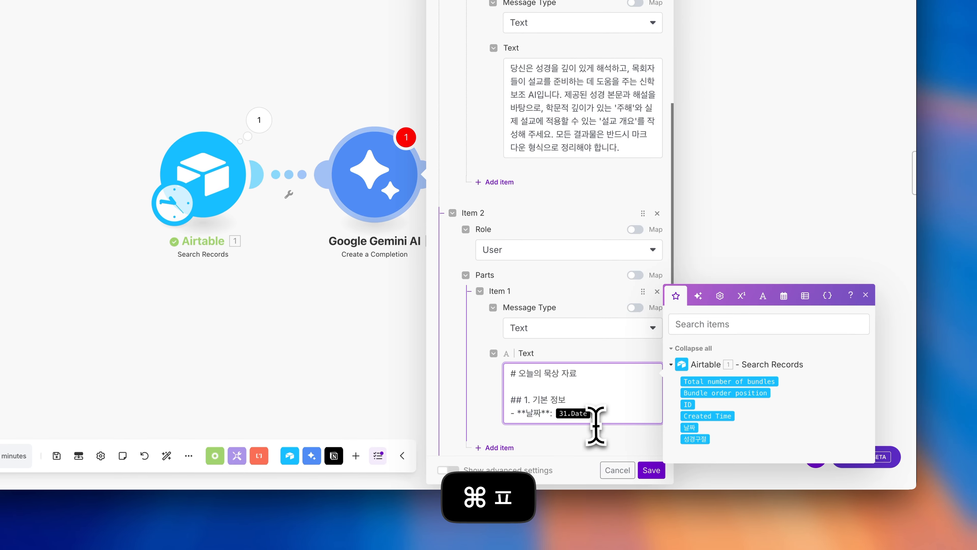
- Delete the leftover Date placeholder from the User text and add a "- **본문**:" line below "- **날짜**:"
{"action": "left_click", "coordinate": [580, 414]}
{"action": "key", "text": "BackSpace"}
{"action": "left_click", "coordinate": [592, 412]}
{"action": "key", "text": "BackSpace"}
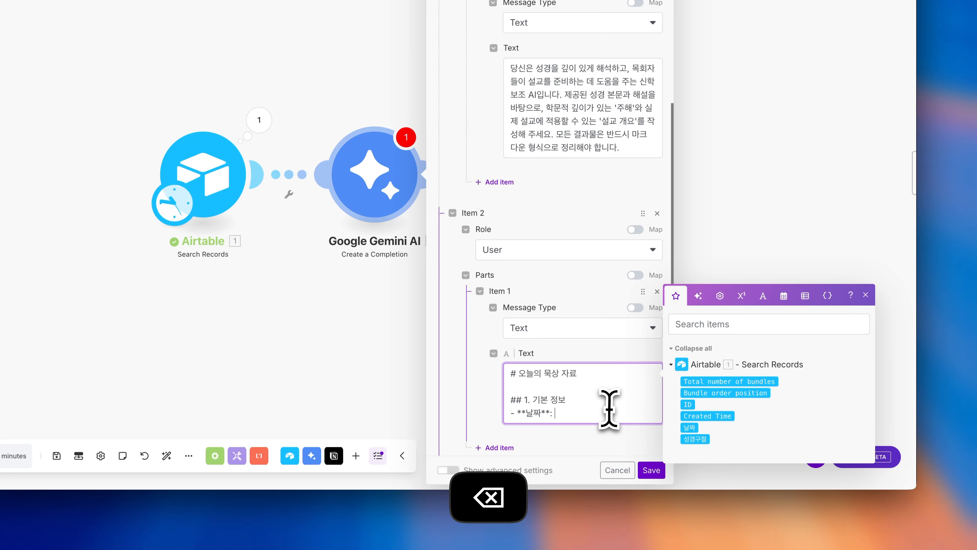
{"action": "key", "text": "Return"}
{"action": "type", "text": "-**"}
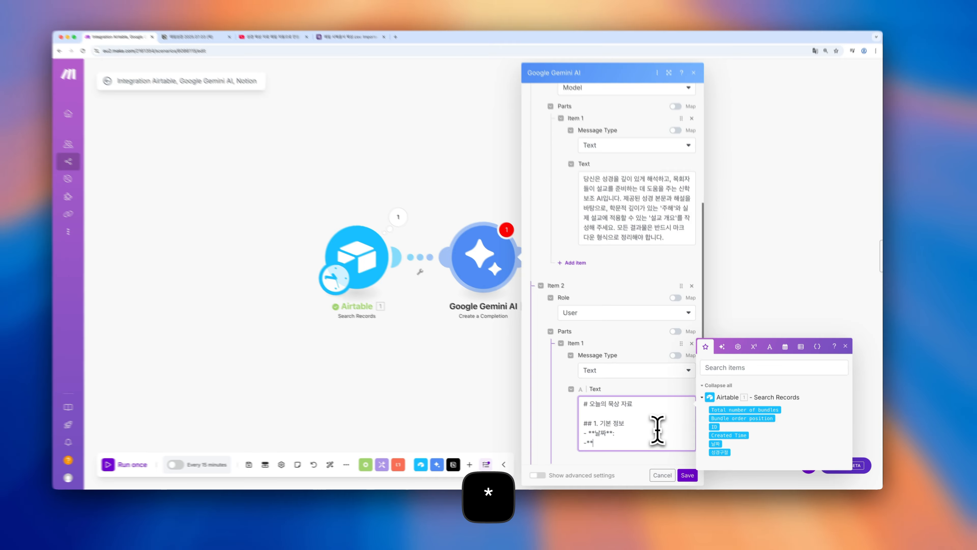
{"action": "key", "text": "BackSpace"}
{"action": "key", "text": "BackSpace"}
{"action": "type", "text": "**"}
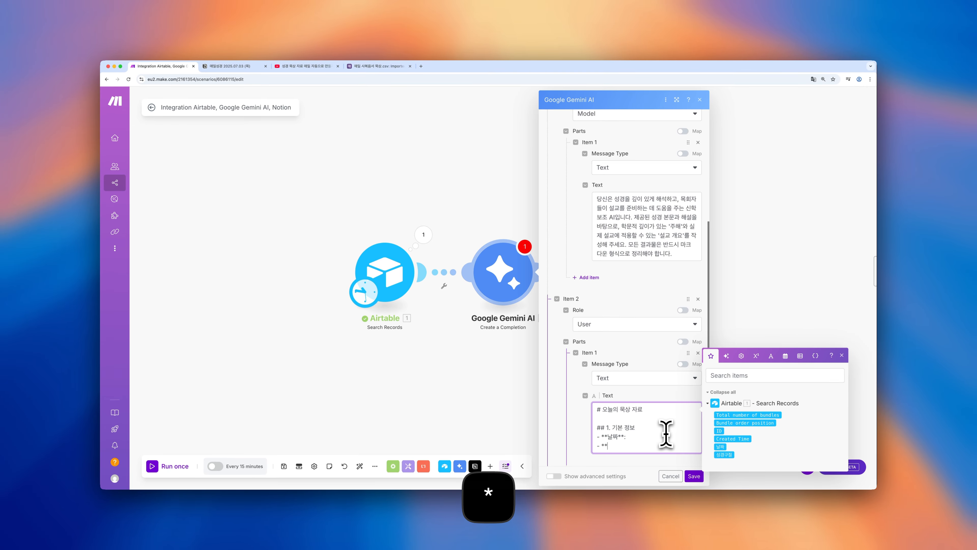
{"action": "type", "text": "날짜**:"}
{"action": "left_click", "coordinate": [666, 434]}
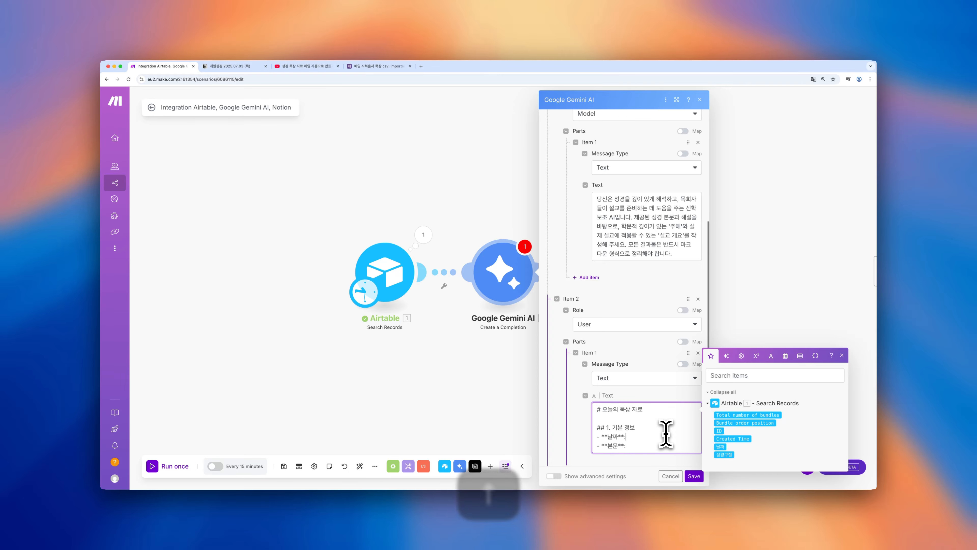
{"action": "scroll", "coordinate": [648, 416], "scroll_direction": "down", "scroll_amount": 1}
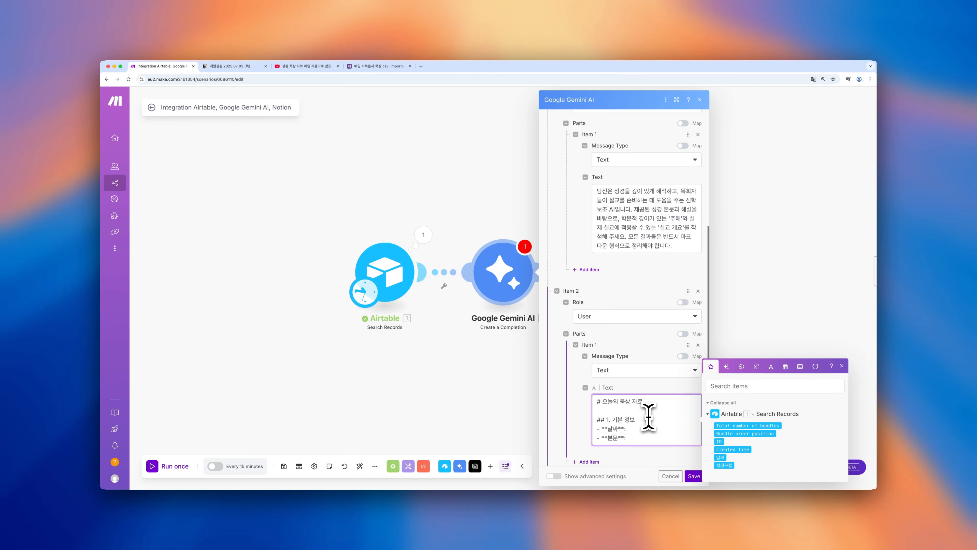
- Map the Airtable 날짜 field to the 날짜 line and 성경구절 to the 본문 line of the User text
{"action": "left_click", "coordinate": [649, 430]}
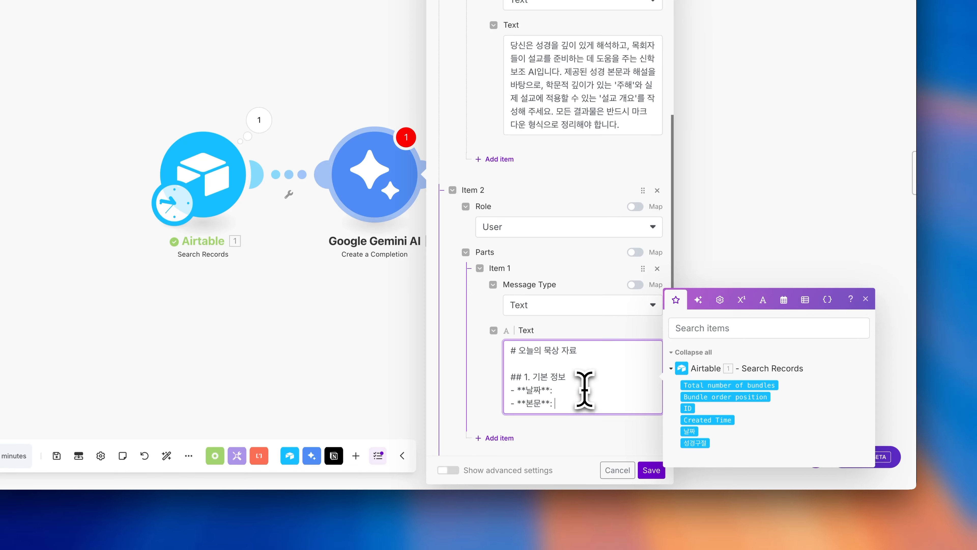
{"action": "left_click", "coordinate": [584, 390]}
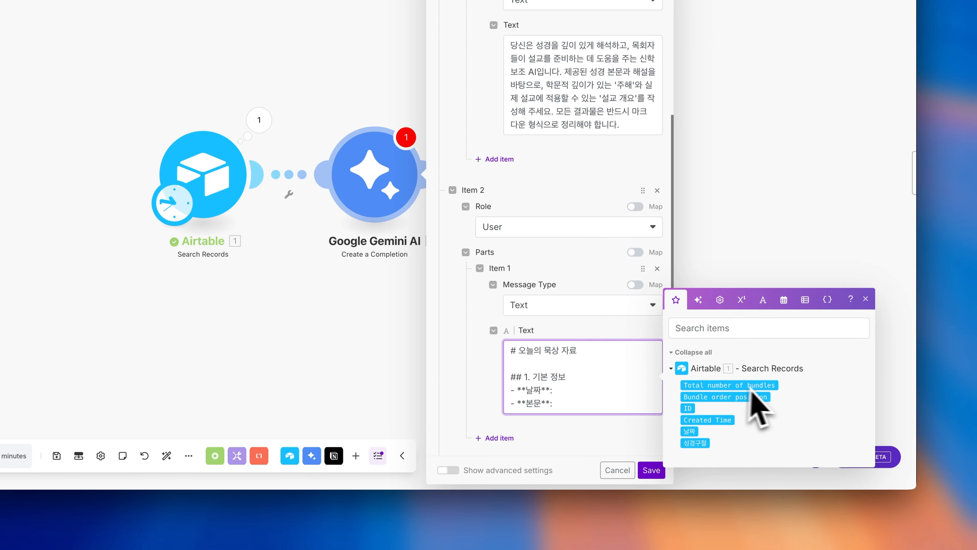
{"action": "key", "text": "Escape"}
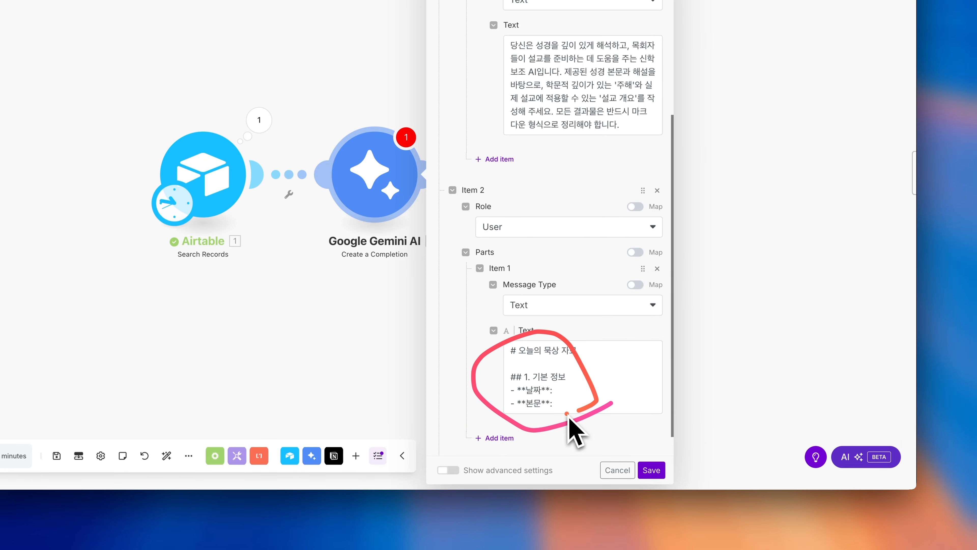
{"action": "left_click", "coordinate": [570, 391]}
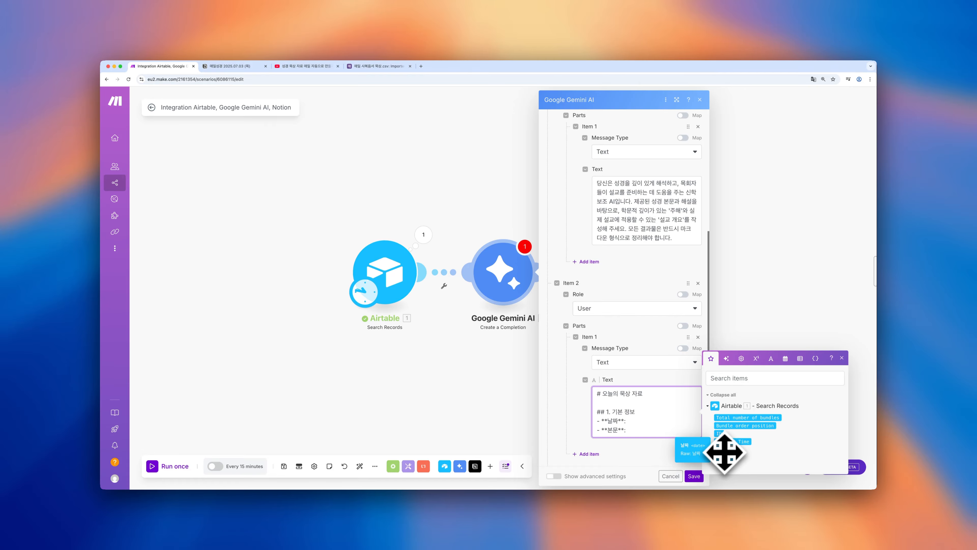
{"action": "left_click_drag", "start_coordinate": [724, 452], "coordinate": [662, 433]}
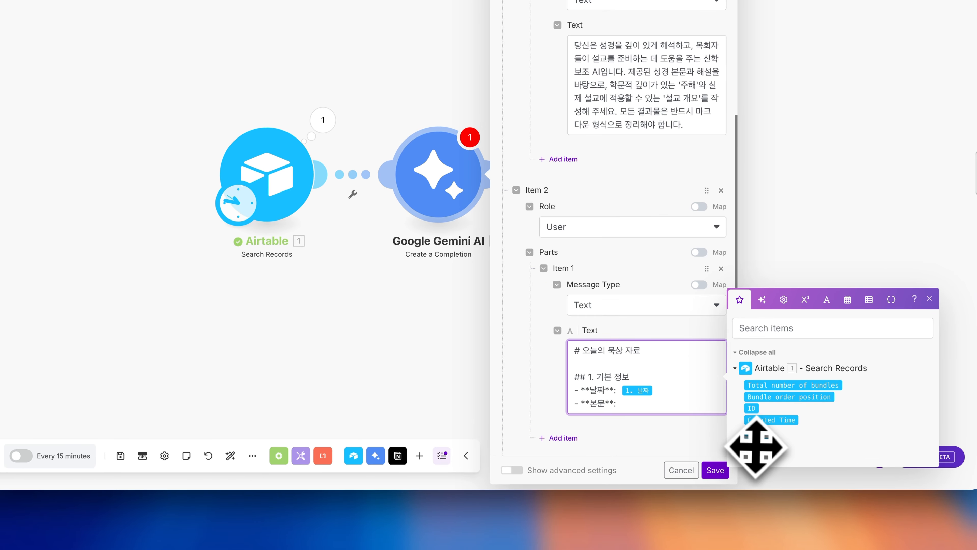
{"action": "left_click_drag", "start_coordinate": [756, 447], "coordinate": [658, 383]}
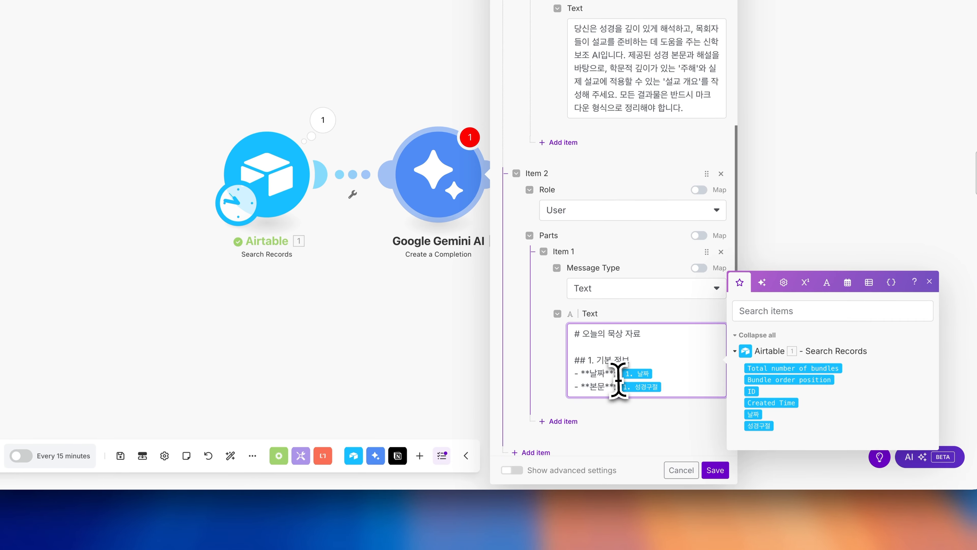
{"action": "key", "text": "BackSpace"}
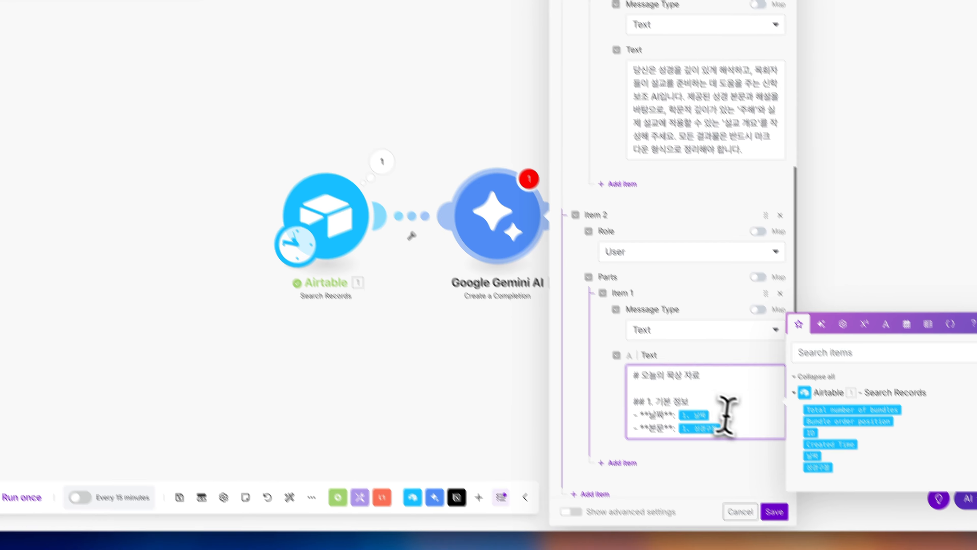
- Add a "--" line and the instruction "위 자료를 바탕으로 다음 항목에 맞춰 상세한 내용을 작성해 주세요." below the 본문 line
{"action": "right_click", "coordinate": [336, 223]}
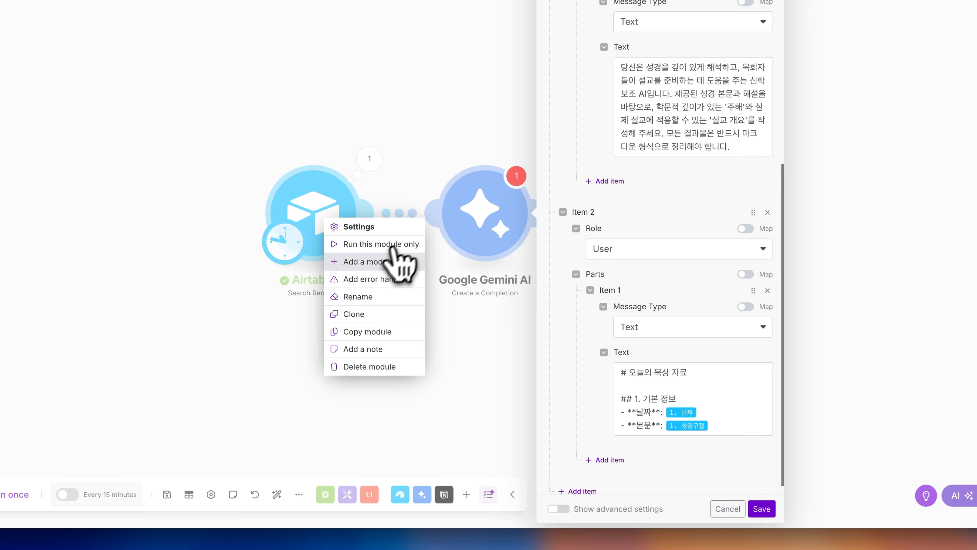
{"action": "left_click", "coordinate": [726, 423]}
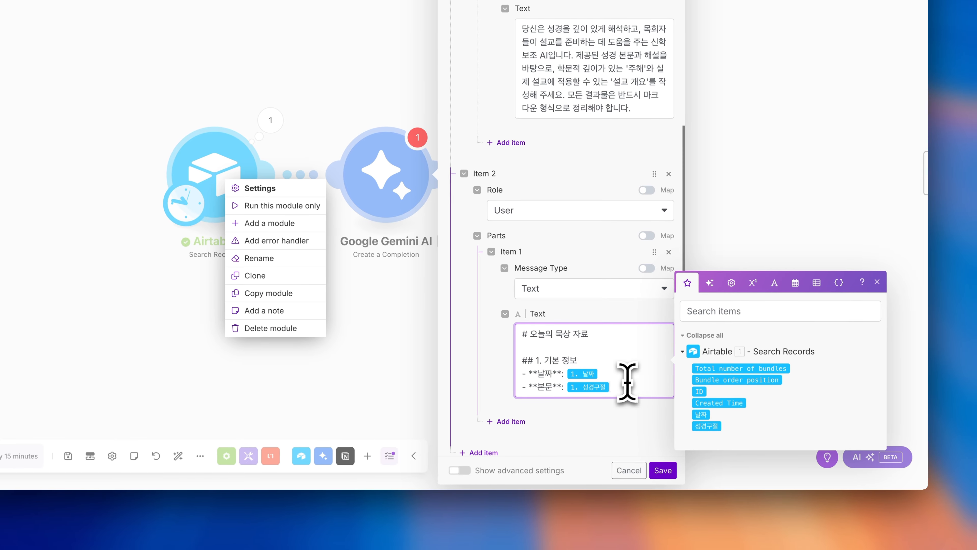
{"action": "scroll", "coordinate": [627, 381], "scroll_direction": "down", "scroll_amount": 1}
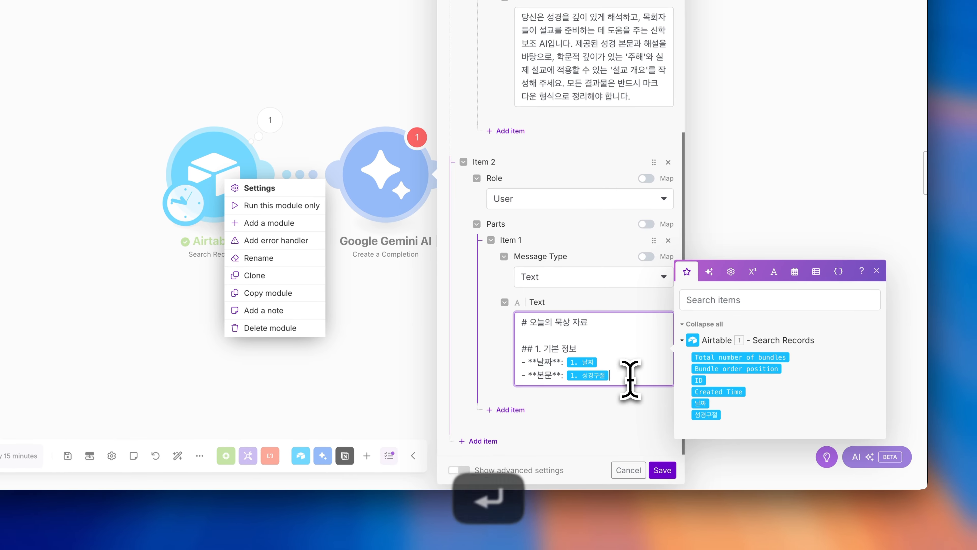
{"action": "key", "text": "Return"}
{"action": "key", "text": "Return"}
{"action": "type", "text": "##"}
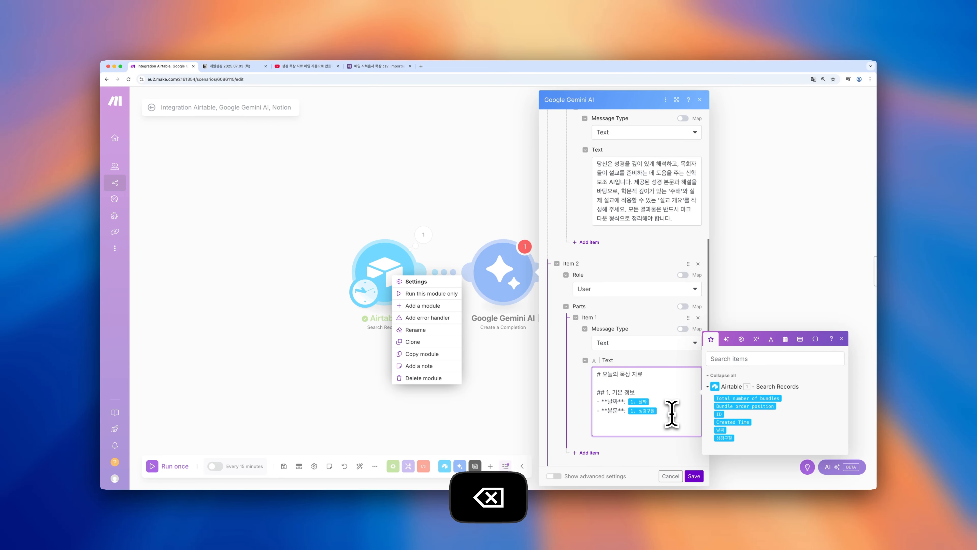
{"action": "key", "text": "BackSpace"}
{"action": "type", "text": "--"}
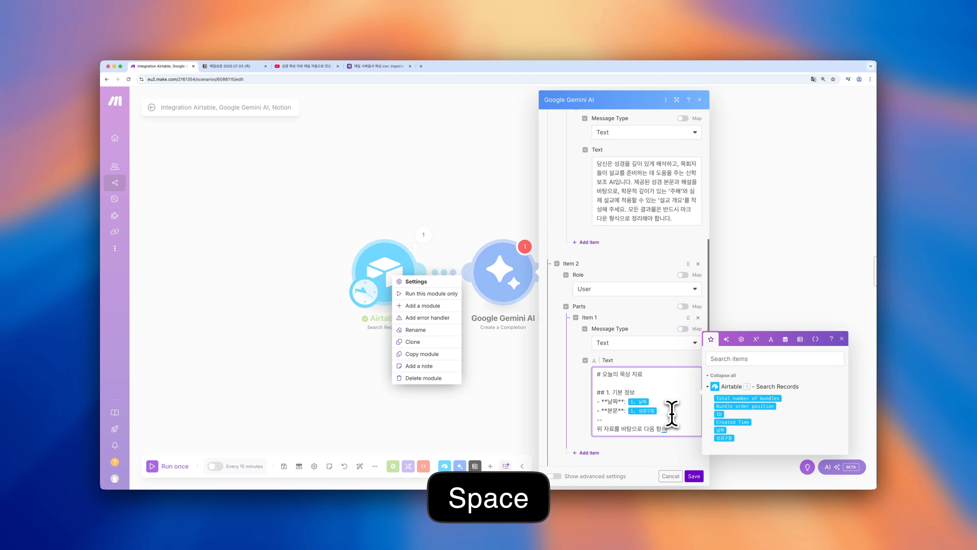
{"action": "type", "text": "한 내요"}
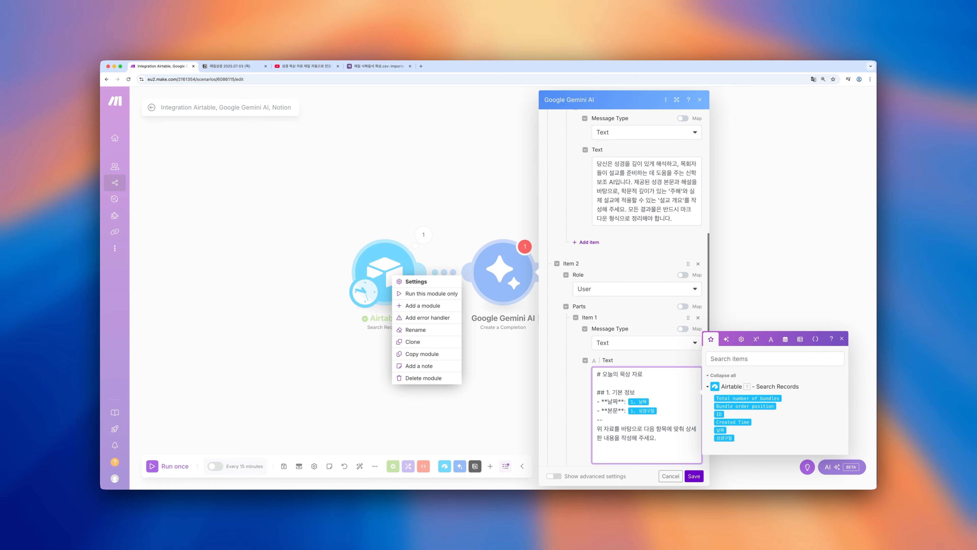
- Append the prepared template with sections "A. 본문 주해" and "B. 설교 개요" to the User text and save the Gemini module
{"action": "key", "text": "Escape"}
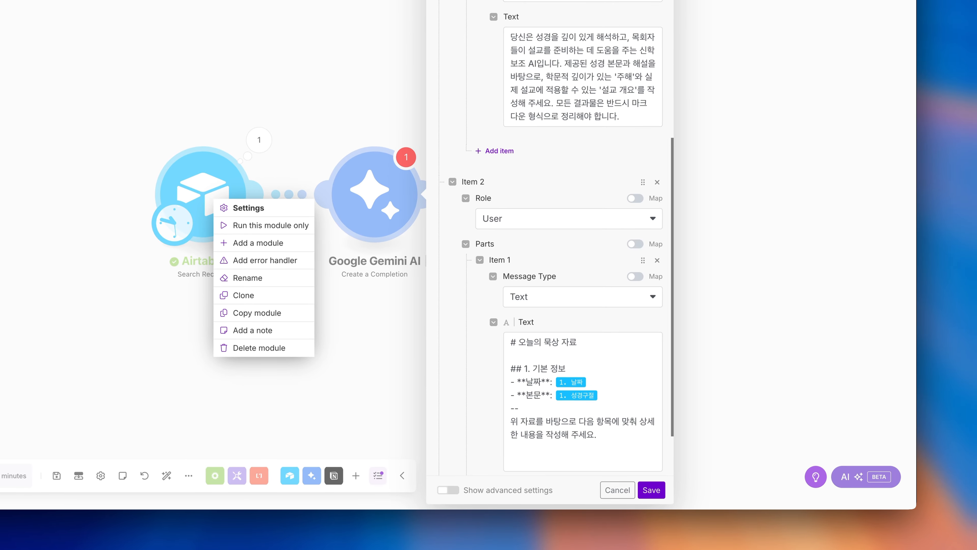
{"action": "key", "text": "super+c"}
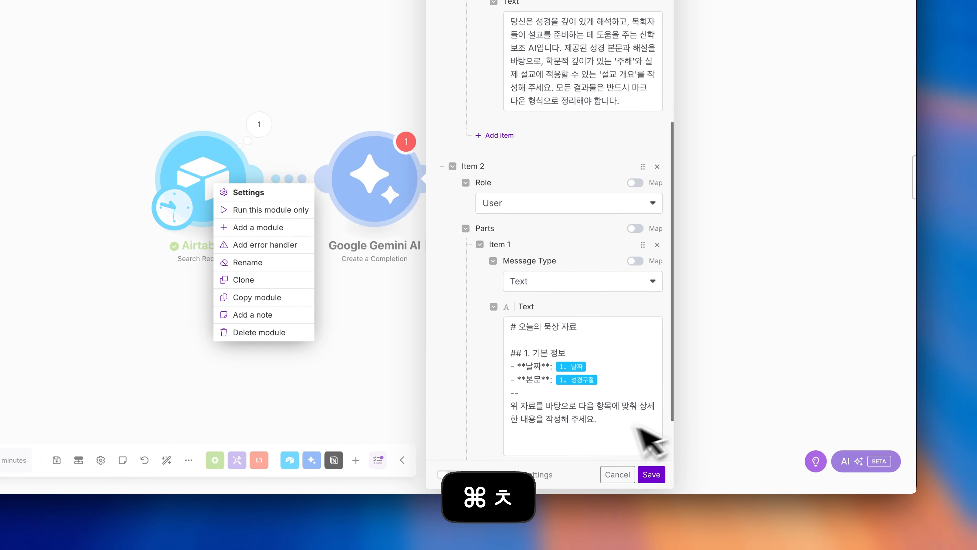
{"action": "left_click", "coordinate": [622, 458]}
{"action": "key", "text": "super+v"}
{"action": "left_click_drag", "start_coordinate": [534, 349], "coordinate": [604, 346]}
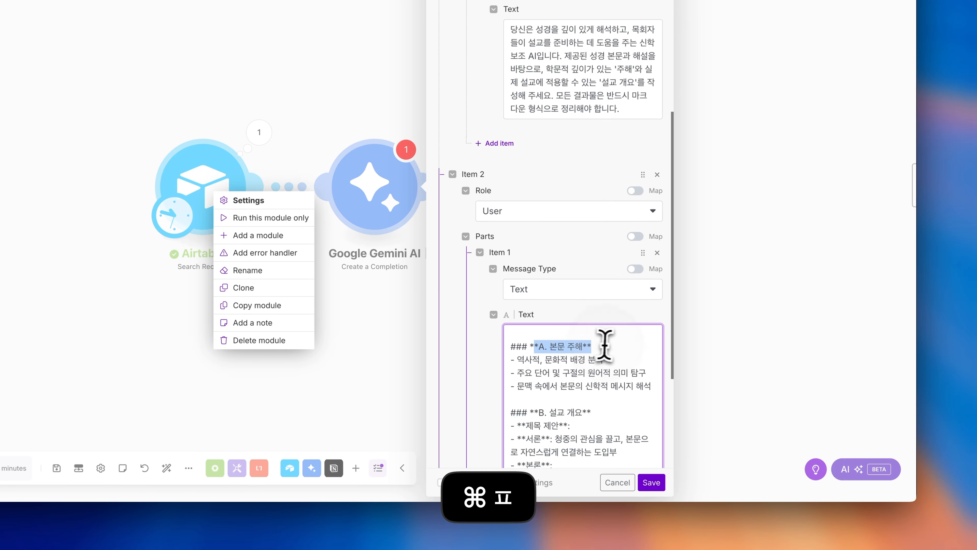
{"action": "left_click_drag", "start_coordinate": [538, 412], "coordinate": [544, 255]}
{"action": "scroll", "coordinate": [567, 407], "scroll_direction": "down", "scroll_amount": 1}
{"action": "scroll", "coordinate": [568, 404], "scroll_direction": "down", "scroll_amount": 3}
{"action": "left_click", "coordinate": [544, 256]}
{"action": "scroll", "coordinate": [544, 256], "scroll_direction": "down", "scroll_amount": 2}
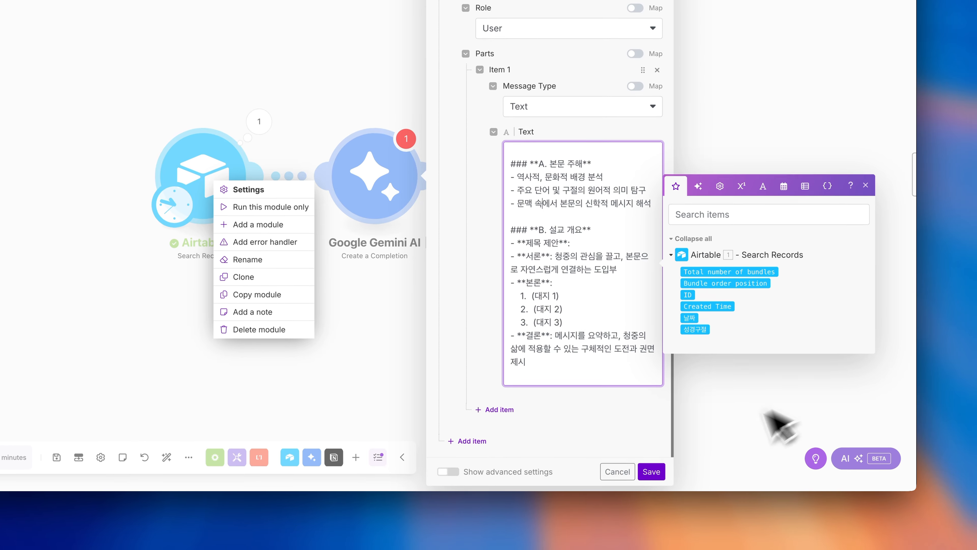
{"action": "left_click", "coordinate": [651, 471]}
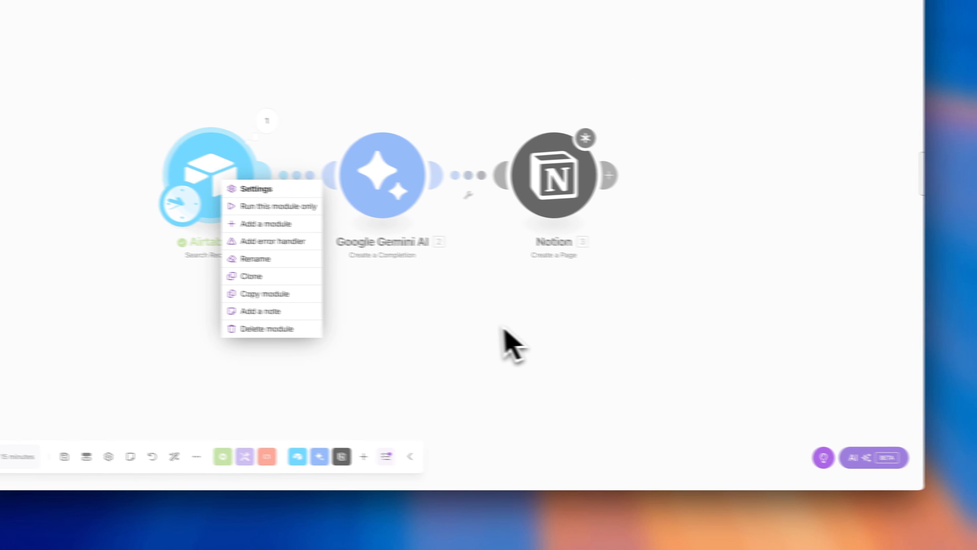
- Start a test run of only the Google Gemini AI module, setting the 날짜 input to 2025.07.03
{"action": "left_click", "coordinate": [495, 329]}
{"action": "left_click_drag", "start_coordinate": [471, 344], "coordinate": [283, 321]}
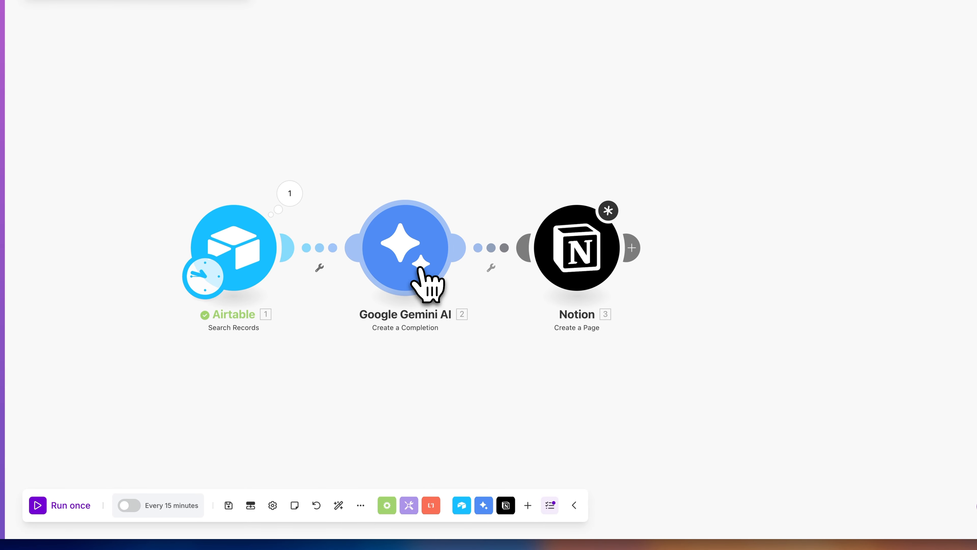
{"action": "right_click", "coordinate": [423, 274]}
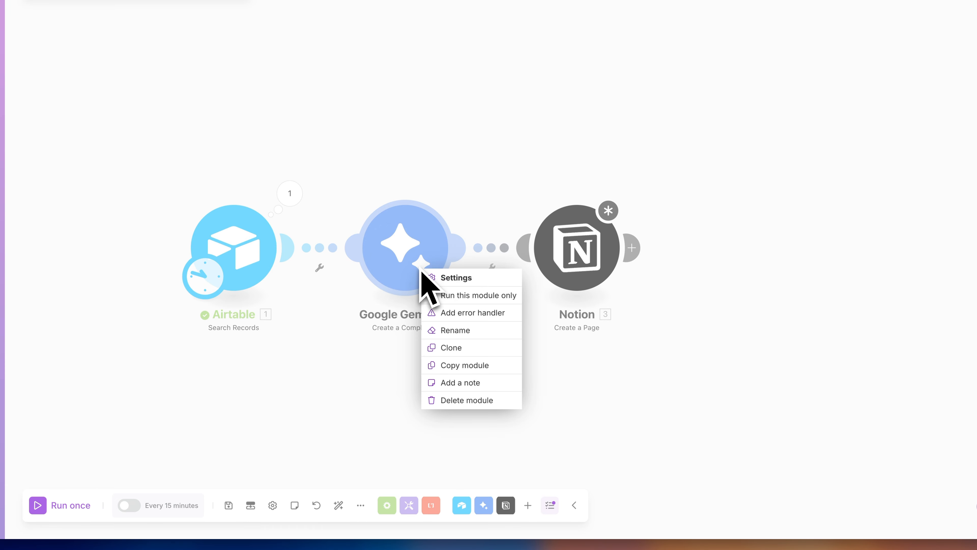
{"action": "left_click", "coordinate": [445, 299]}
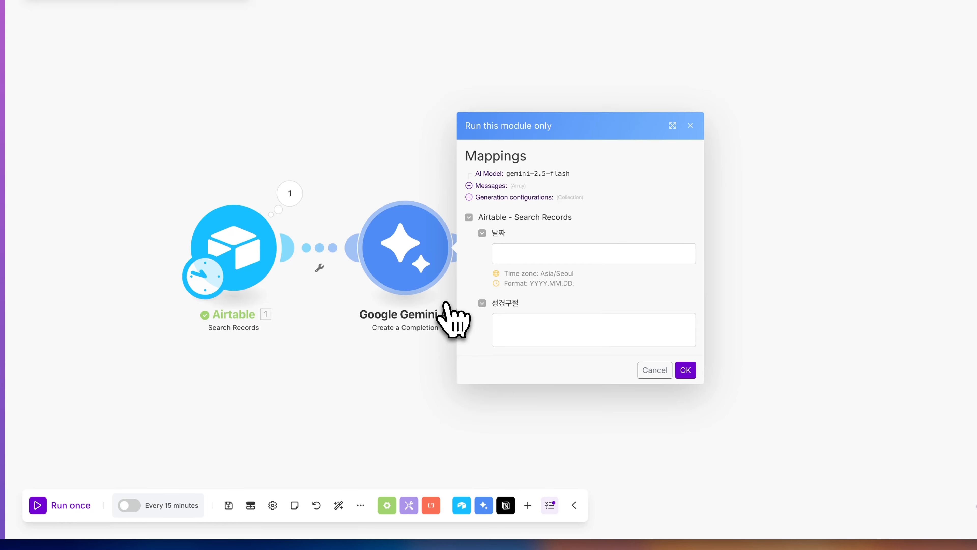
{"action": "left_click", "coordinate": [533, 254]}
{"action": "left_click", "coordinate": [547, 334]}
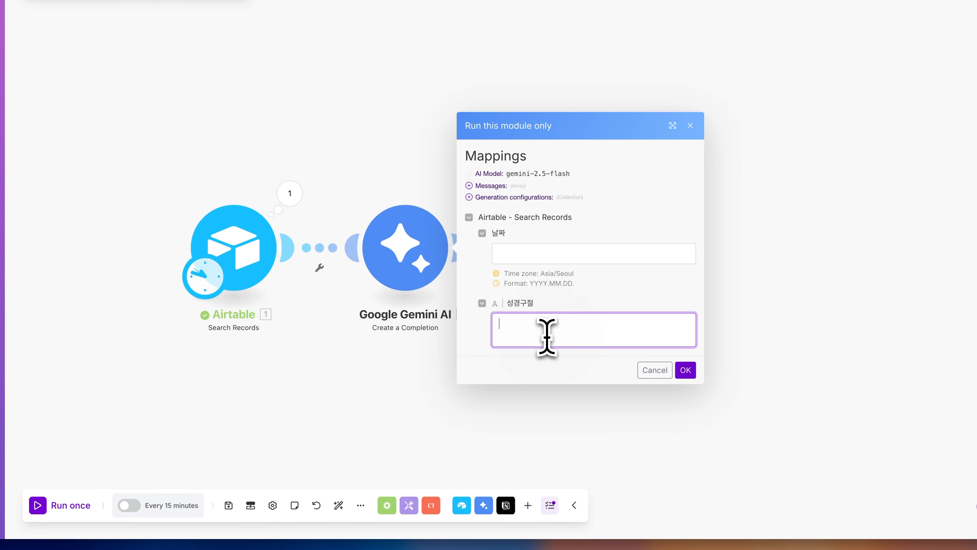
{"action": "left_click", "coordinate": [553, 254]}
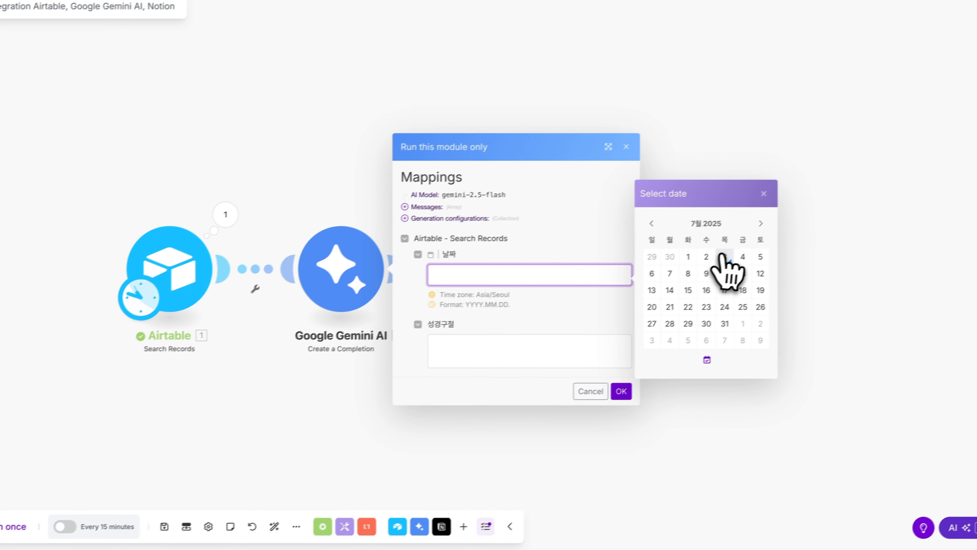
{"action": "left_click", "coordinate": [789, 235]}
{"action": "left_click", "coordinate": [466, 352]}
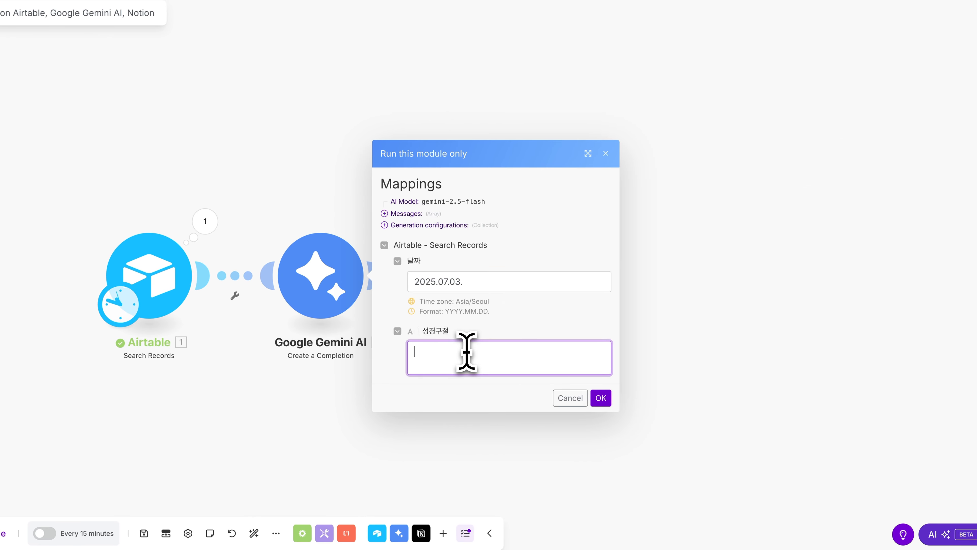
- Test-run the Google Gemini AI module alone with 마태복음 1장 as the 성경구절 value
{"action": "type", "text": "마태복음 1"}
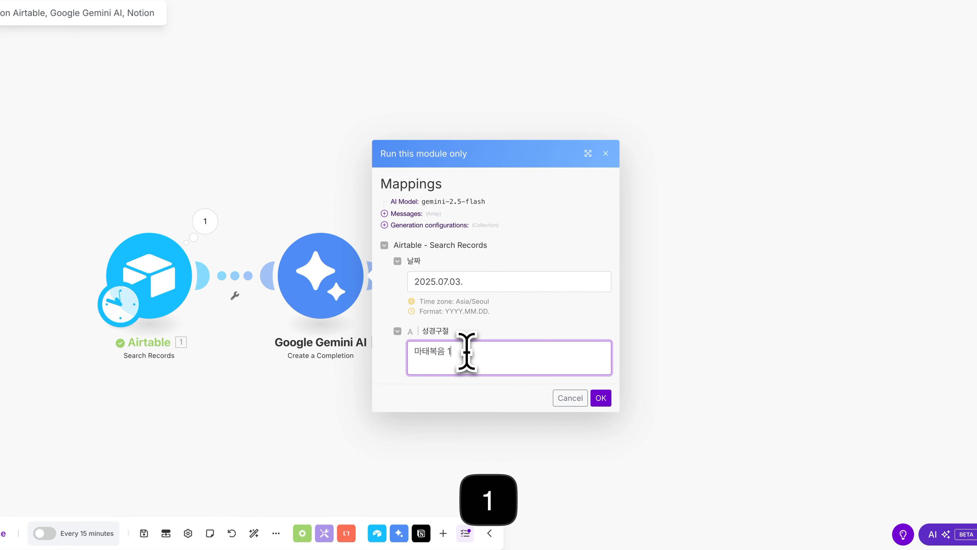
{"action": "type", "text": "장"}
{"action": "left_click", "coordinate": [600, 398]}
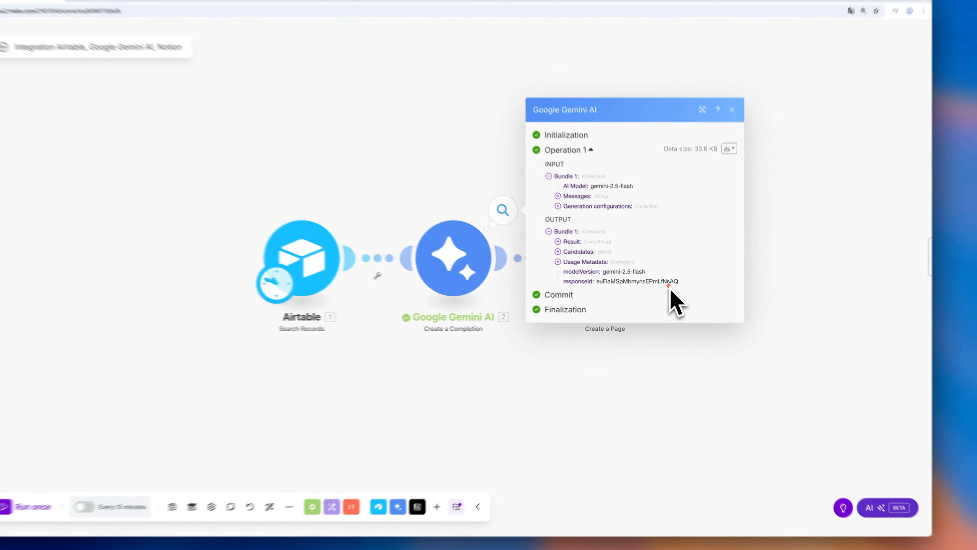
- Expand the Result of the Gemini test's output bundle and read through the generated commentary and sermon outline
{"action": "left_click", "coordinate": [550, 234]}
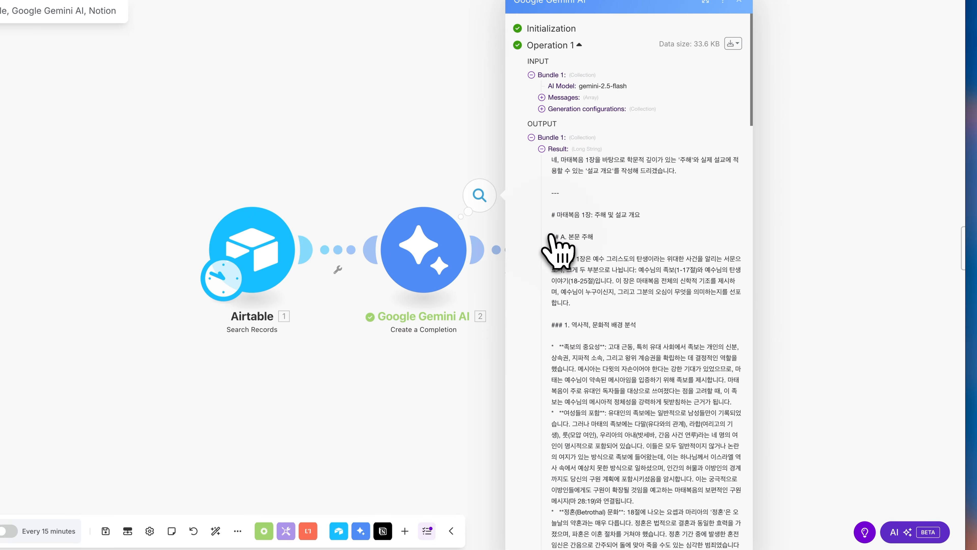
{"action": "left_click_drag", "start_coordinate": [551, 160], "coordinate": [742, 474]}
{"action": "scroll", "coordinate": [661, 277], "scroll_direction": "down", "scroll_amount": 15}
{"action": "scroll", "coordinate": [650, 338], "scroll_direction": "down", "scroll_amount": 15}
{"action": "left_click_drag", "start_coordinate": [718, 439], "coordinate": [722, 432]}
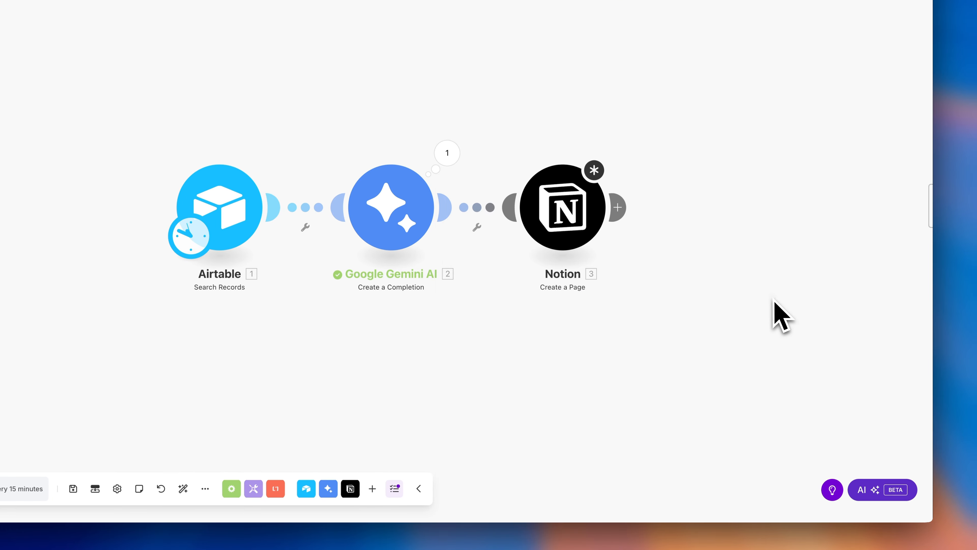
{"action": "left_click_drag", "start_coordinate": [774, 301], "coordinate": [704, 308]}
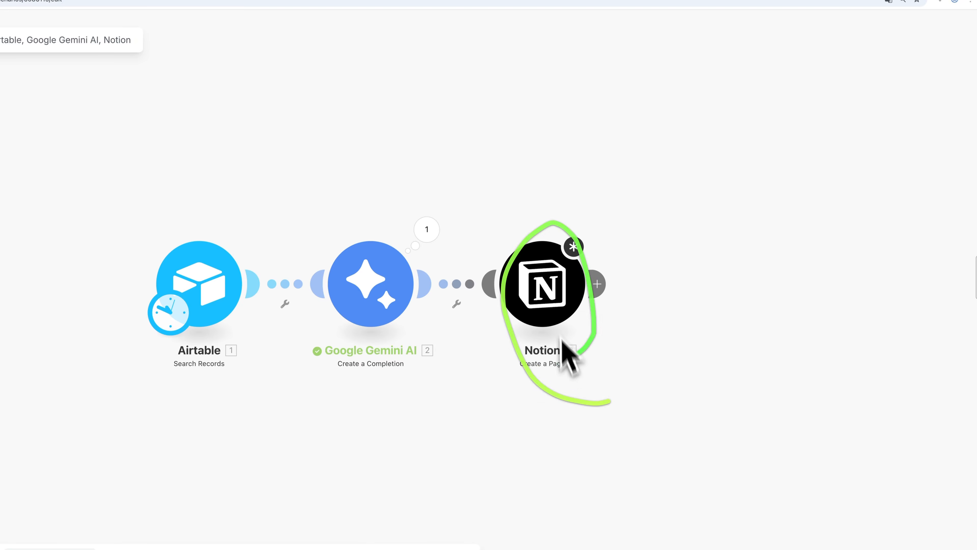
- Open the Notion module's settings, select the existing Notion Public connection and set Create a Page to Into a Parent Page
{"action": "left_click", "coordinate": [561, 310]}
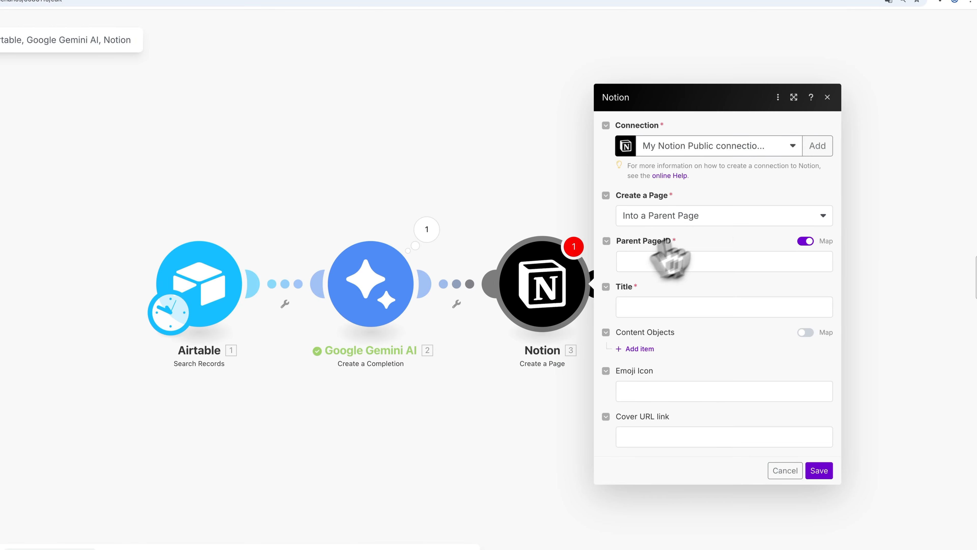
{"action": "left_click", "coordinate": [712, 218]}
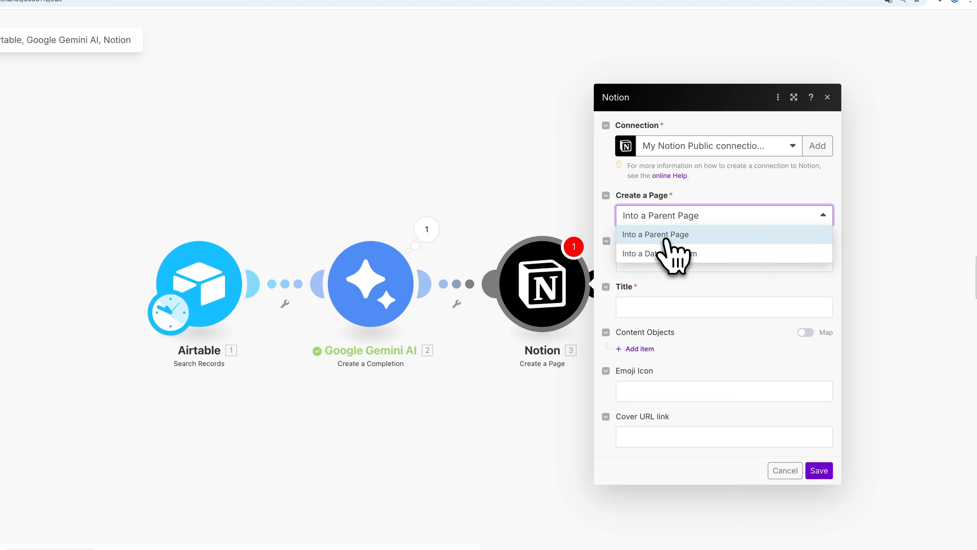
{"action": "left_click", "coordinate": [725, 148]}
{"action": "left_click", "coordinate": [720, 167]}
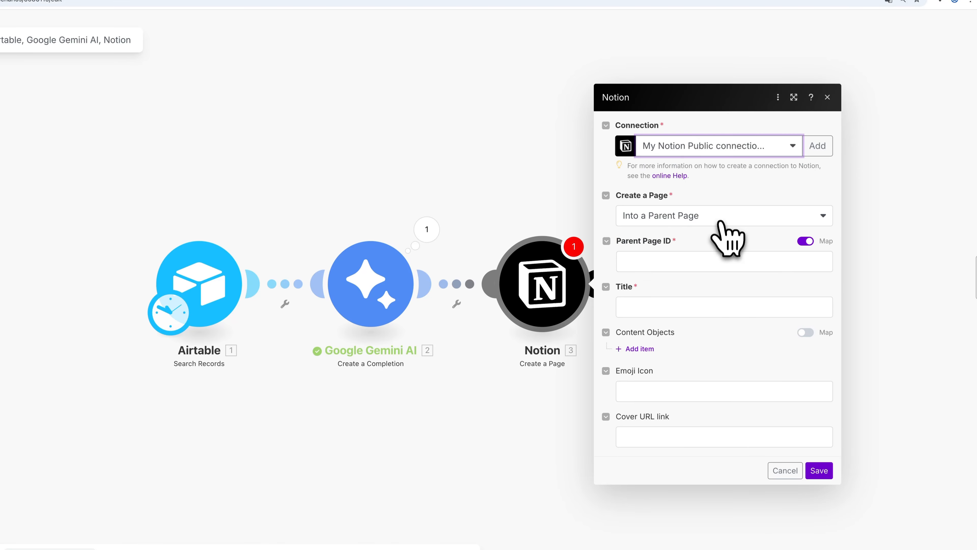
{"action": "left_click", "coordinate": [720, 217]}
{"action": "left_click", "coordinate": [714, 233]}
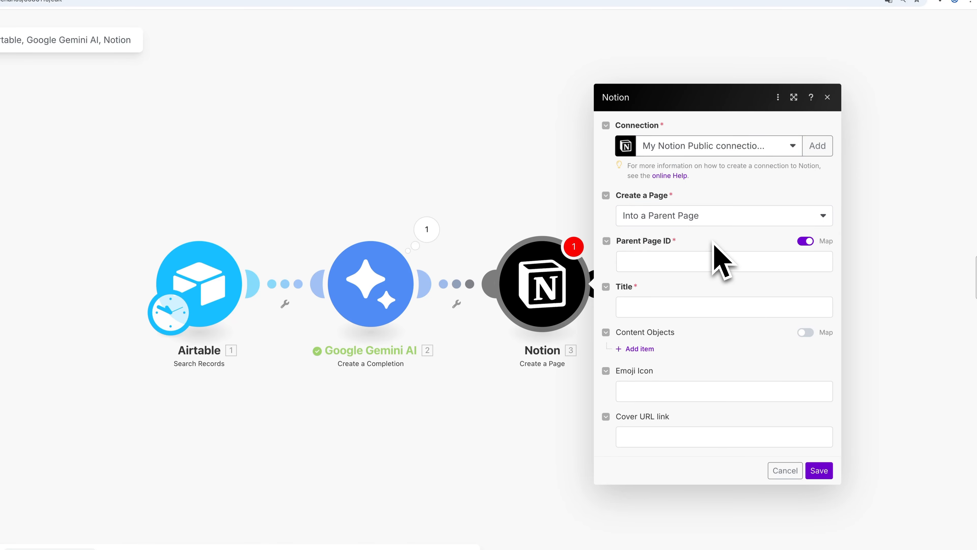
{"action": "left_click", "coordinate": [704, 257]}
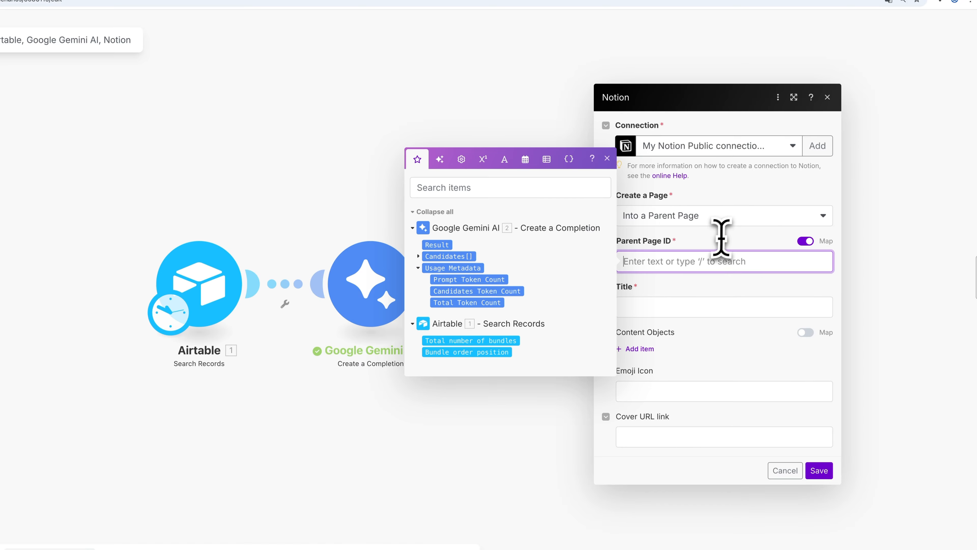
{"action": "left_click", "coordinate": [726, 234]}
{"action": "mouse_move", "coordinate": [709, 268]}
{"action": "left_mouse_down"}
{"action": "mouse_move", "coordinate": [611, 233]}
{"action": "mouse_move", "coordinate": [679, 287]}
{"action": "left_mouse_up"}
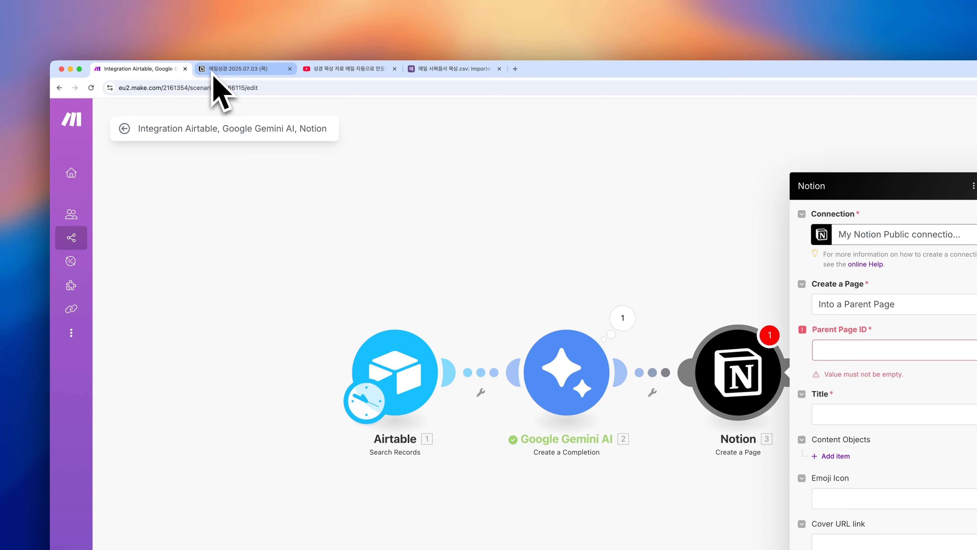
- Switch to Notion and create a new private page titled 60일 복음서 묵상
{"action": "left_click", "coordinate": [220, 91]}
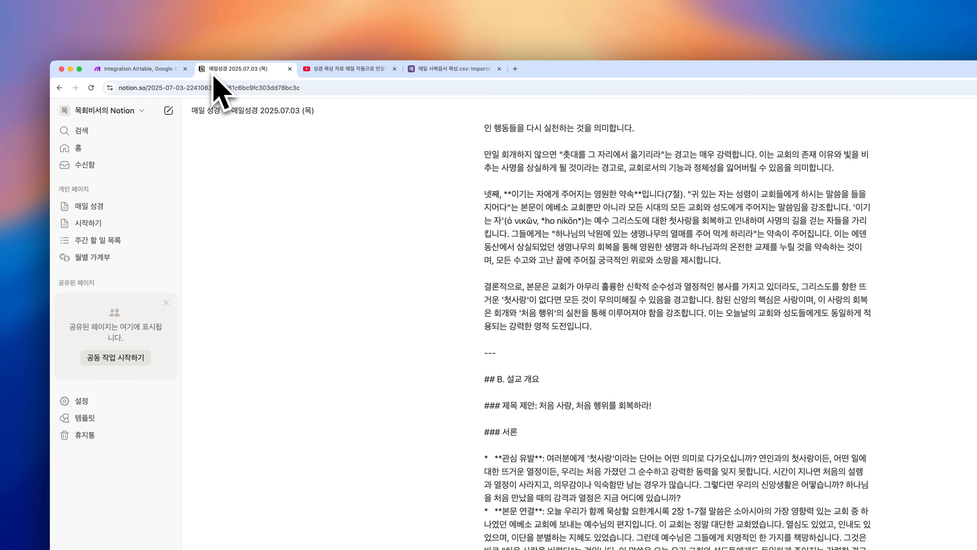
{"action": "key", "text": "ctrl+a"}
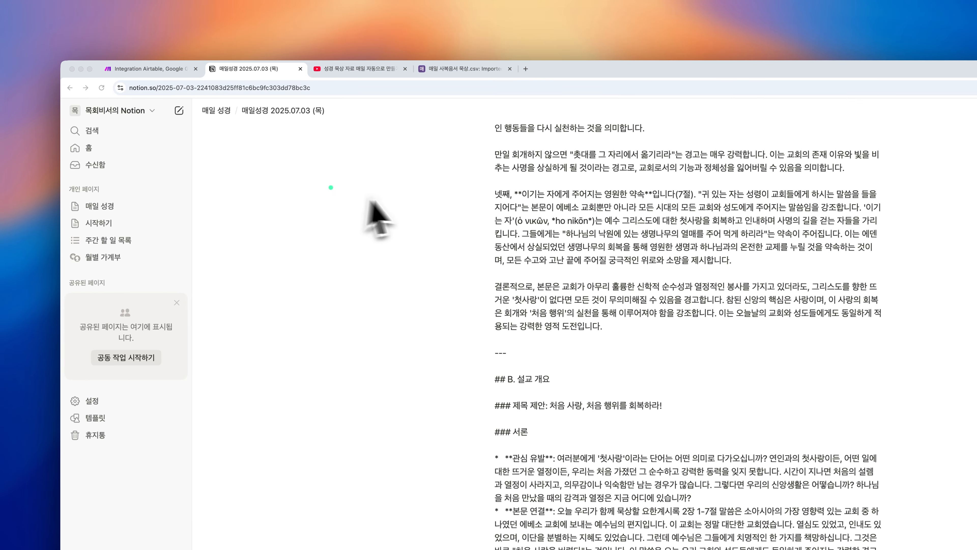
{"action": "mouse_move", "coordinate": [398, 194]}
{"action": "left_mouse_down"}
{"action": "mouse_move", "coordinate": [177, 221]}
{"action": "mouse_move", "coordinate": [360, 127]}
{"action": "mouse_move", "coordinate": [310, 197]}
{"action": "left_mouse_up"}
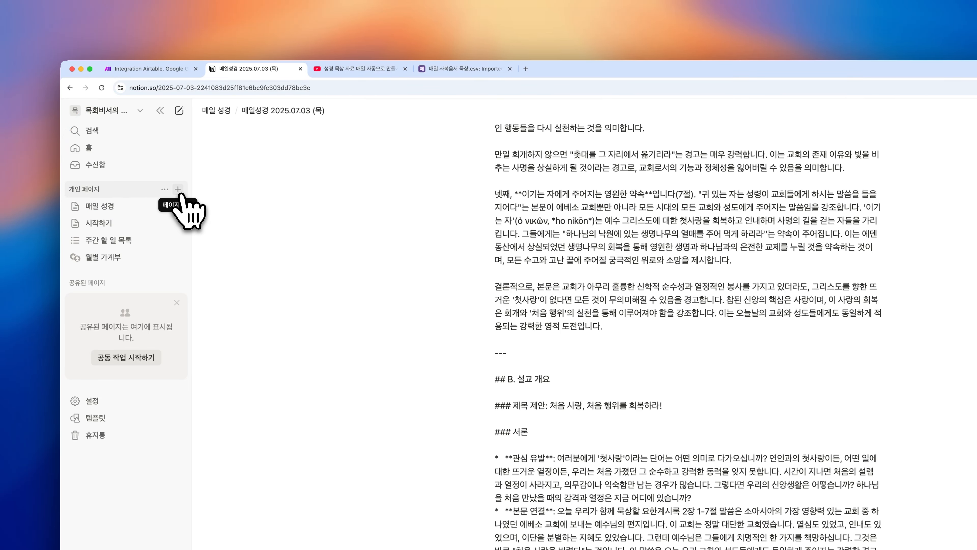
{"action": "left_click", "coordinate": [177, 189]}
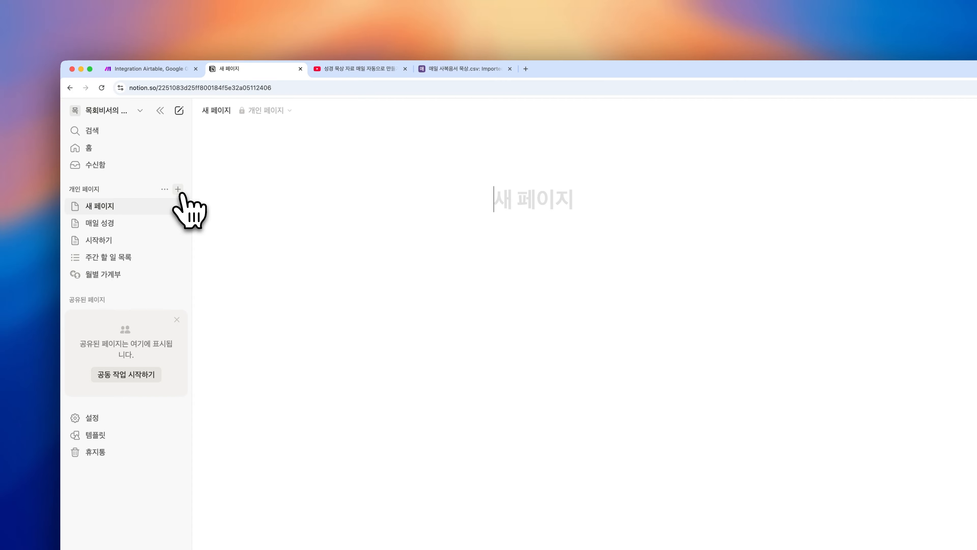
{"action": "mouse_move", "coordinate": [127, 209]}
{"action": "left_mouse_down"}
{"action": "mouse_move", "coordinate": [77, 211]}
{"action": "mouse_move", "coordinate": [112, 202]}
{"action": "left_mouse_up"}
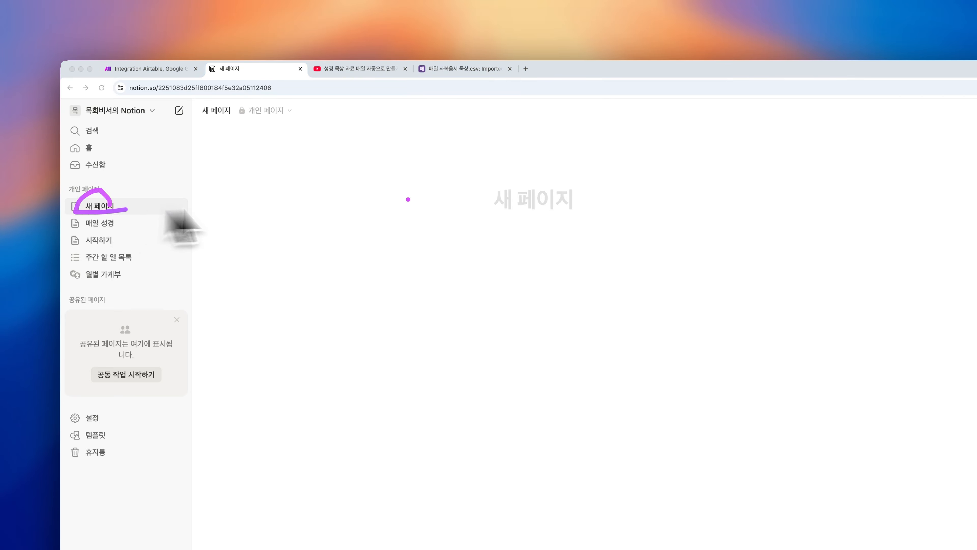
{"action": "key", "text": "Escape"}
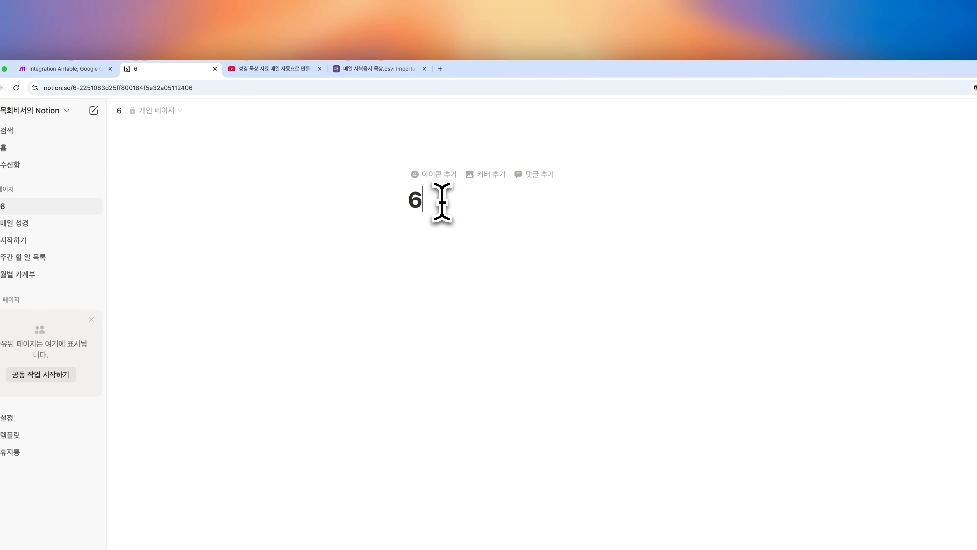
{"action": "type", "text": "60일 복음서 무"}
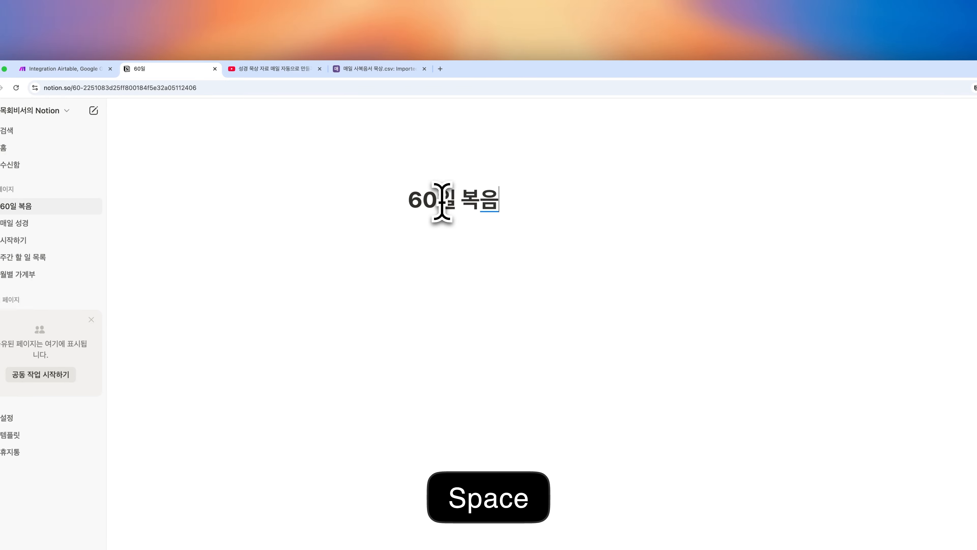
{"action": "left_click", "coordinate": [465, 244]}
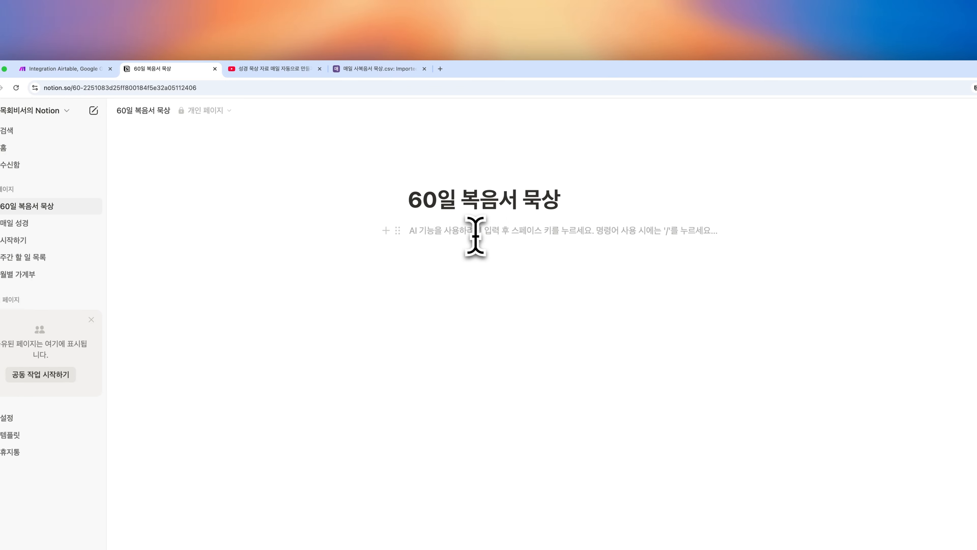
{"action": "mouse_move", "coordinate": [569, 223]}
{"action": "left_mouse_down"}
{"action": "mouse_move", "coordinate": [371, 229]}
{"action": "mouse_move", "coordinate": [543, 264]}
{"action": "left_mouse_up"}
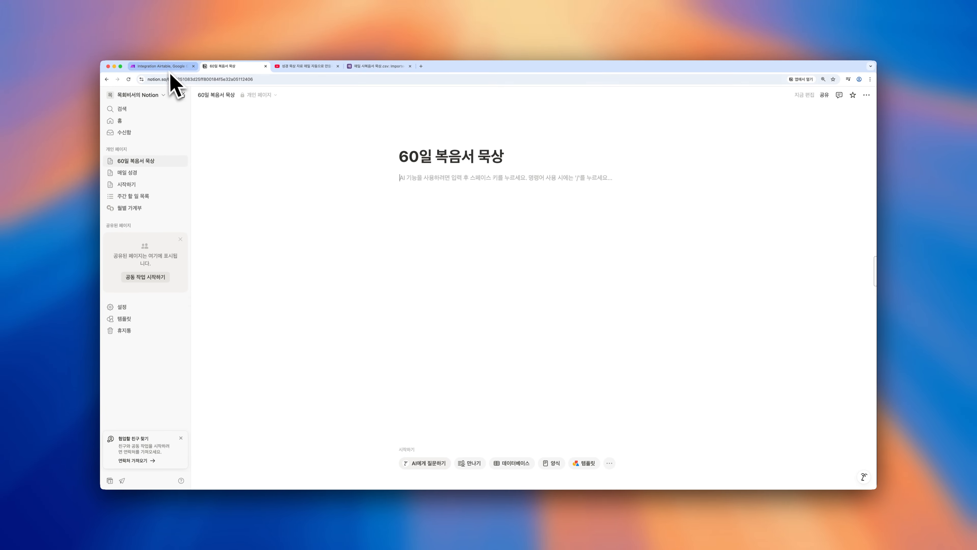
- Open the account's connections (연결) in the Notion settings and locate the Make connection
{"action": "mouse_move", "coordinate": [206, 257]}
{"action": "left_mouse_down"}
{"action": "mouse_move", "coordinate": [159, 347]}
{"action": "mouse_move", "coordinate": [129, 166]}
{"action": "mouse_move", "coordinate": [172, 338]}
{"action": "left_mouse_up"}
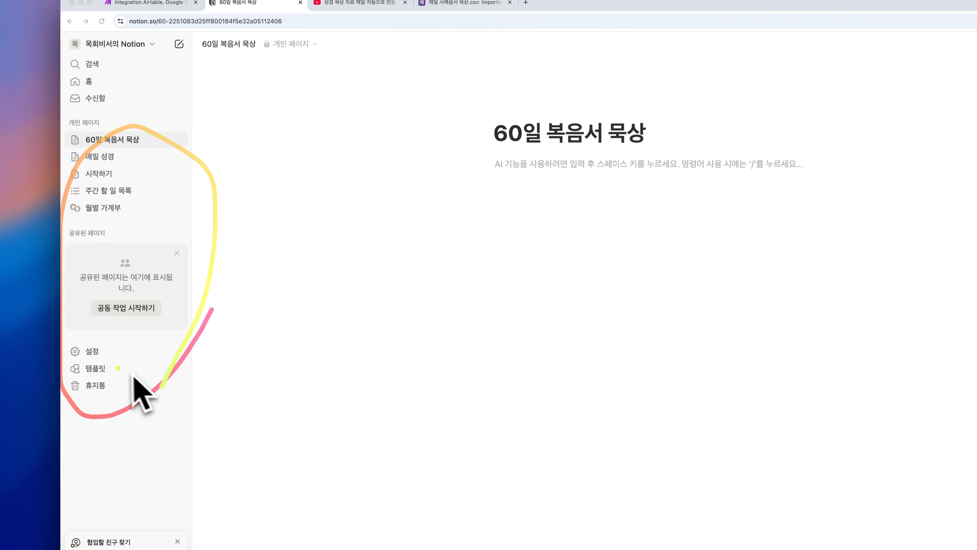
{"action": "left_click_drag", "start_coordinate": [97, 351], "coordinate": [82, 364]}
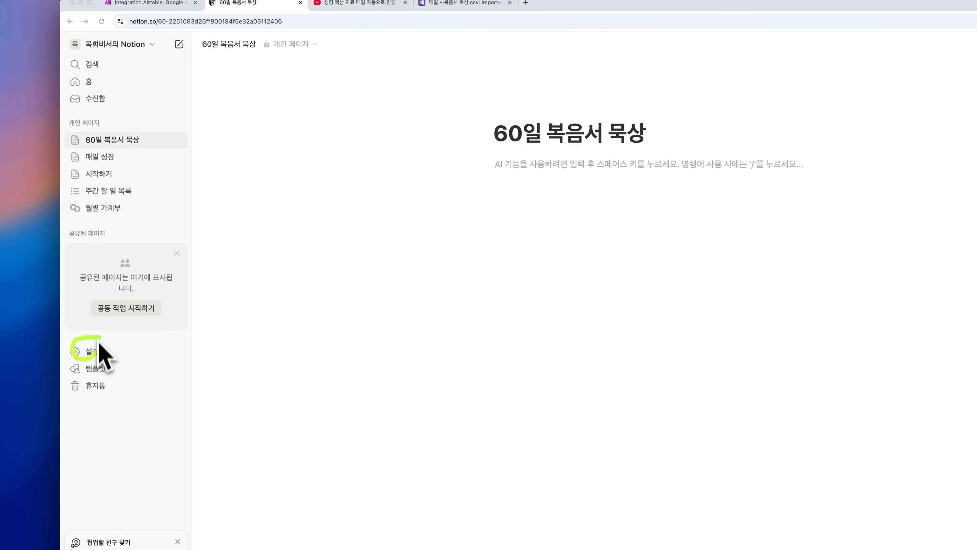
{"action": "left_click", "coordinate": [92, 354]}
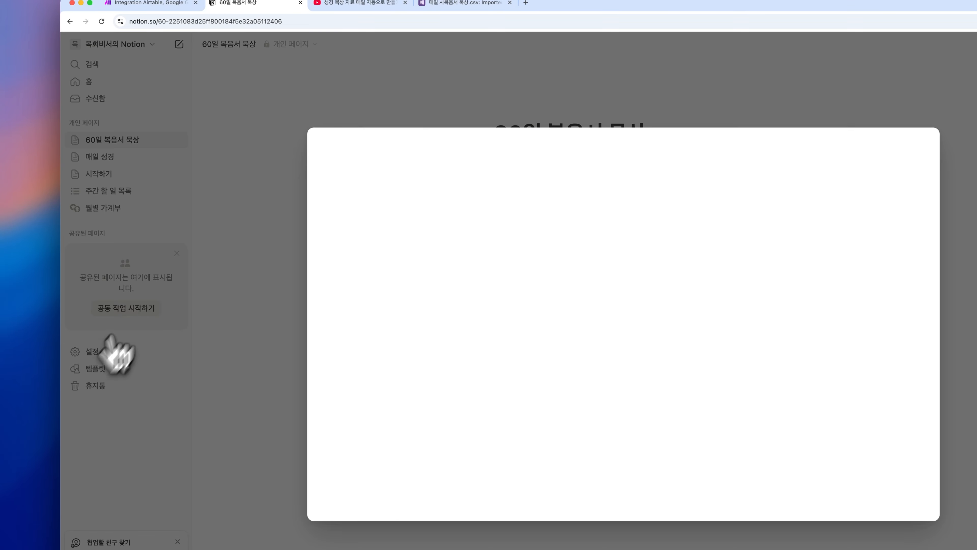
{"action": "left_click_drag", "start_coordinate": [419, 204], "coordinate": [334, 209]}
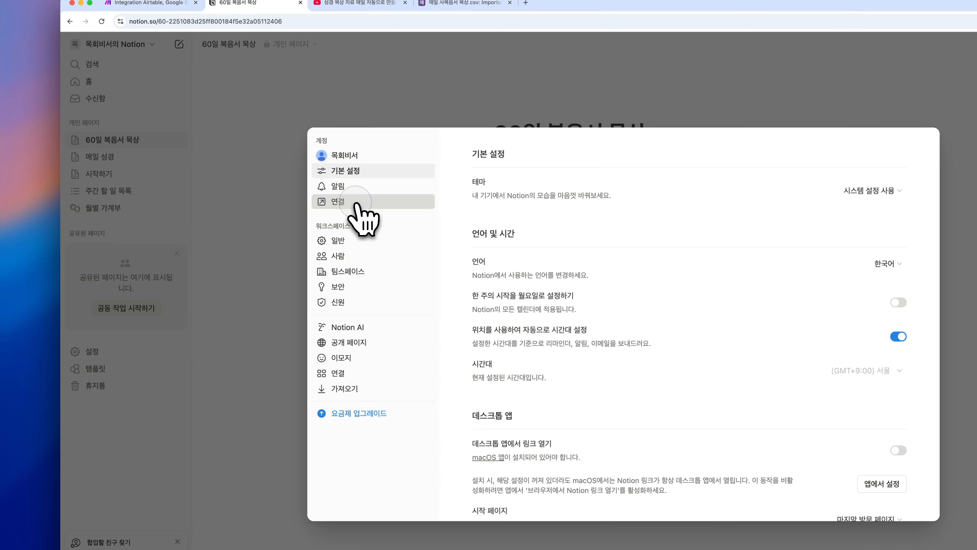
{"action": "left_click", "coordinate": [358, 204]}
{"action": "mouse_move", "coordinate": [657, 265]}
{"action": "left_mouse_down"}
{"action": "mouse_move", "coordinate": [307, 241]}
{"action": "mouse_move", "coordinate": [697, 198]}
{"action": "mouse_move", "coordinate": [586, 271]}
{"action": "left_mouse_up"}
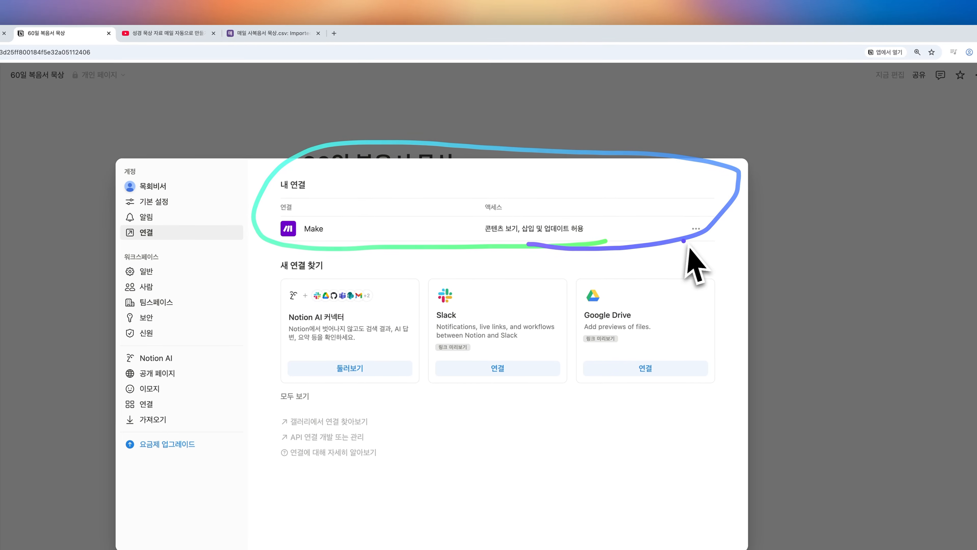
{"action": "mouse_move", "coordinate": [679, 221]}
{"action": "left_mouse_down"}
{"action": "mouse_move", "coordinate": [679, 250]}
{"action": "mouse_move", "coordinate": [698, 252]}
{"action": "left_mouse_up"}
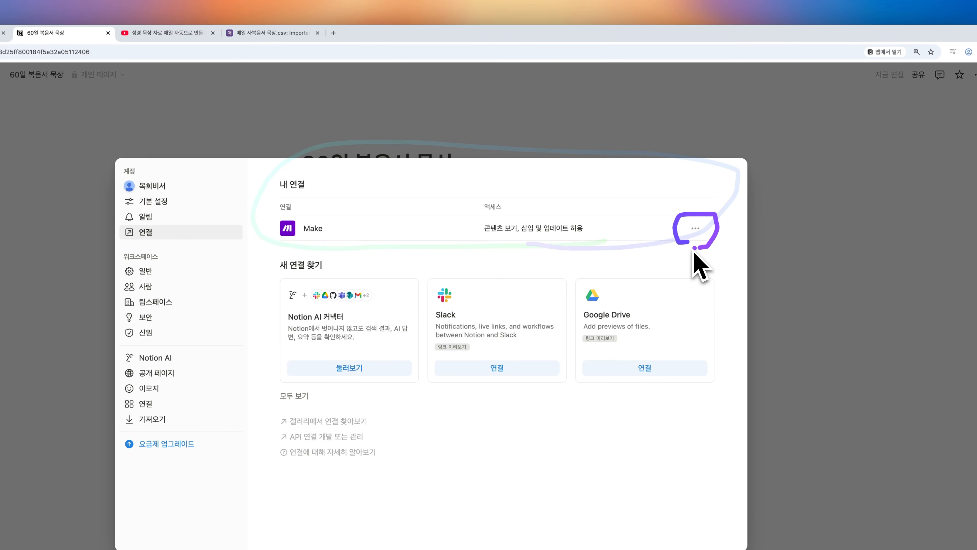
- Grant the Make connection access to the private page 60일 복음서 묵상 alongside 매일 성경 and update the permissions
{"action": "left_click", "coordinate": [696, 231]}
{"action": "left_click", "coordinate": [744, 247]}
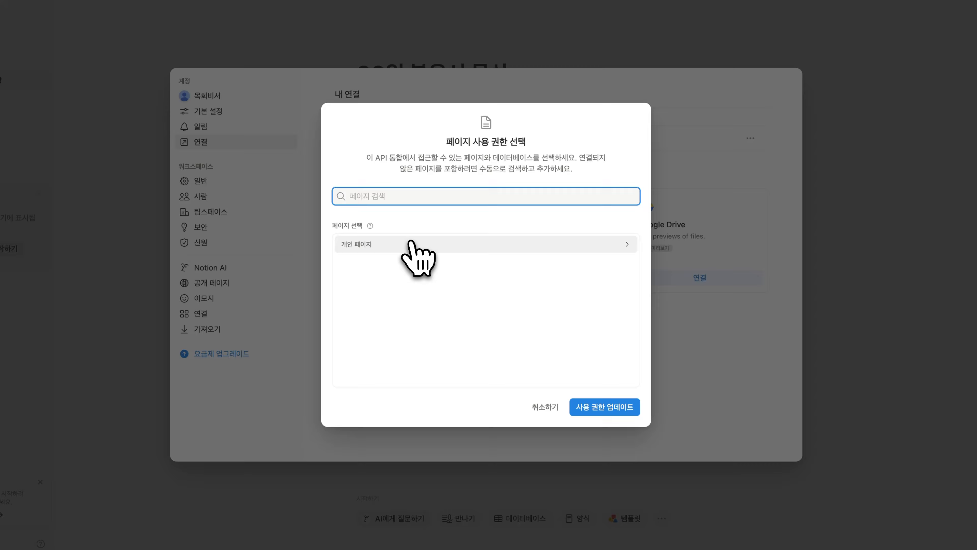
{"action": "left_click", "coordinate": [454, 261]}
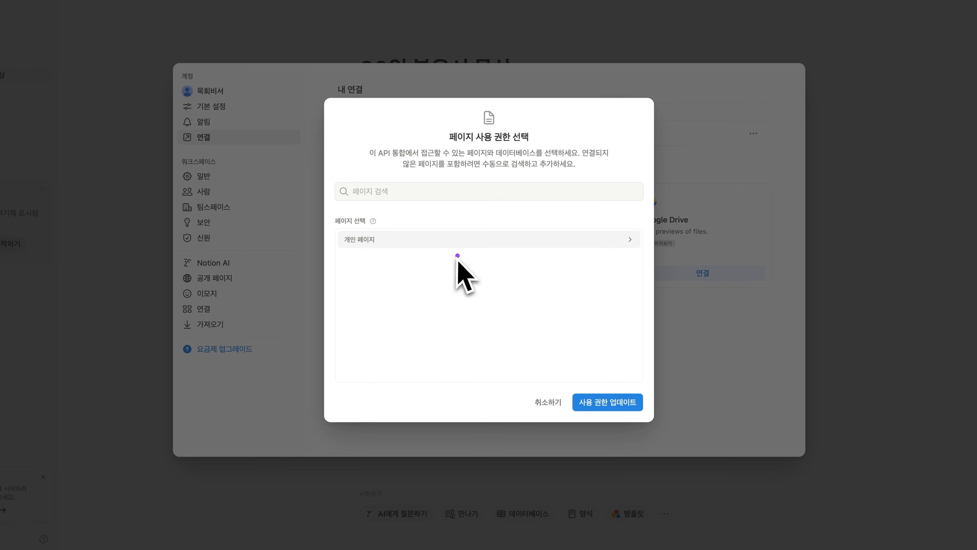
{"action": "left_click", "coordinate": [404, 241]}
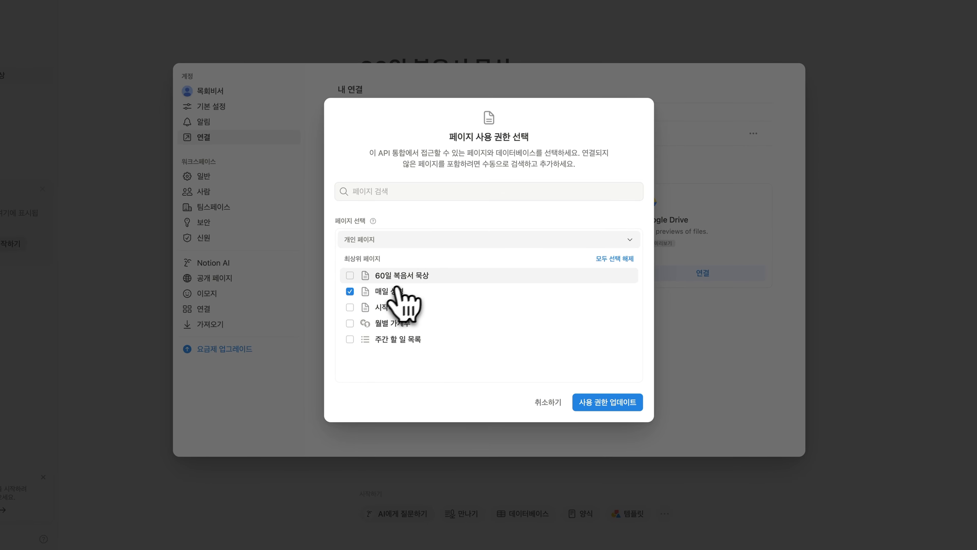
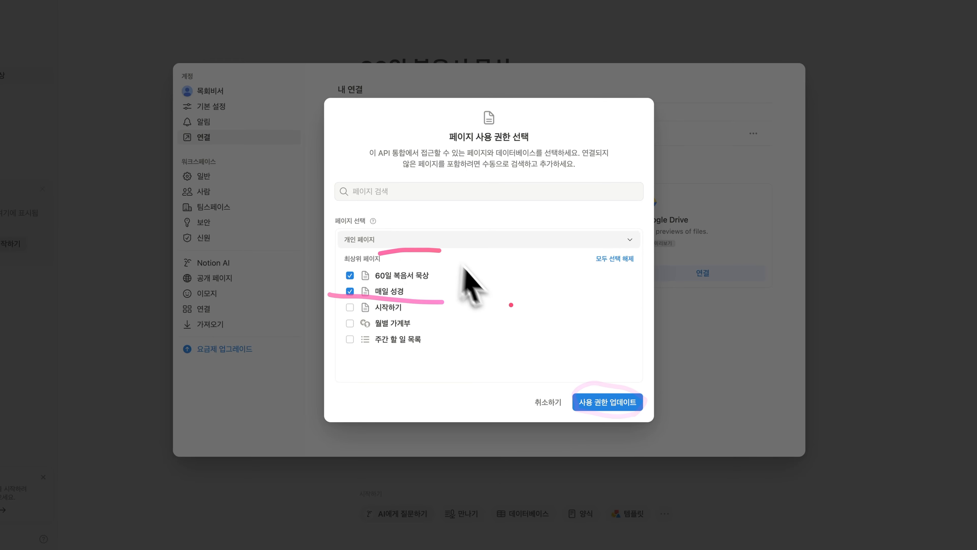
{"action": "left_click", "coordinate": [615, 402]}
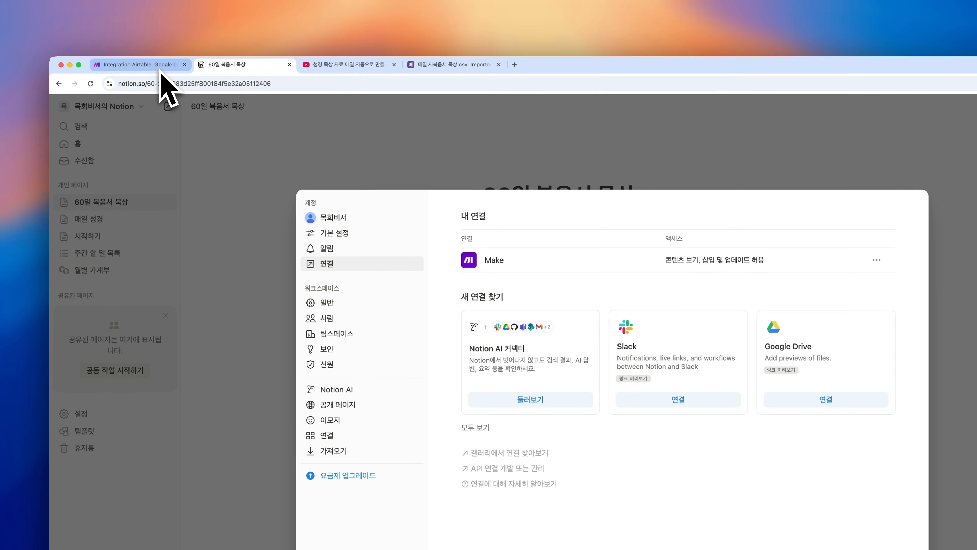
- Switch back to Make, turn off mapping for Parent Page ID, refresh the page list and choose 60일 복음서 묵상
{"action": "left_click", "coordinate": [161, 74]}
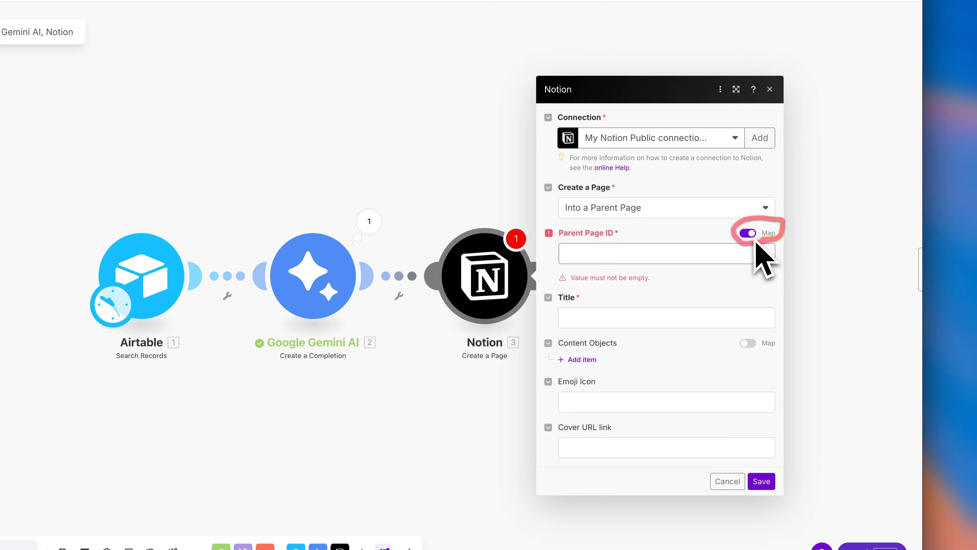
{"action": "left_click", "coordinate": [750, 237]}
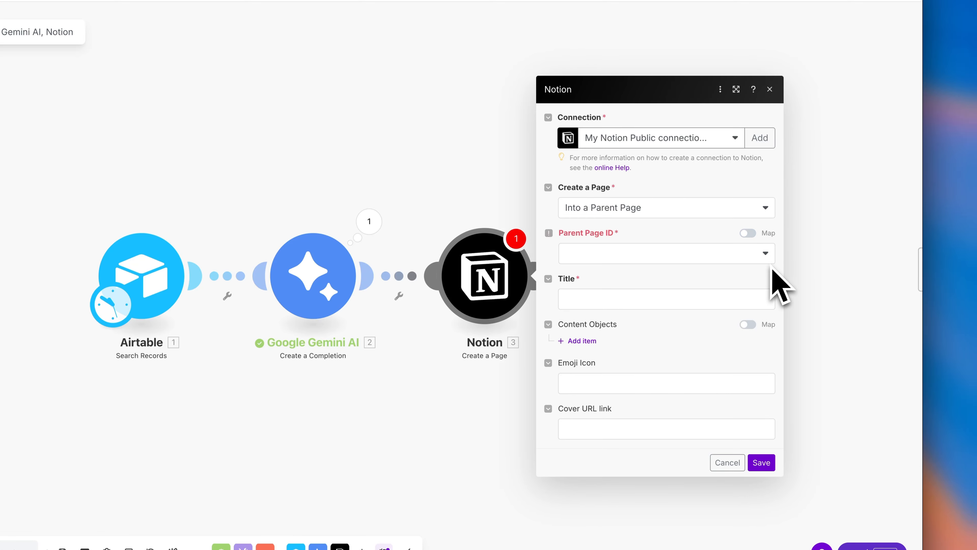
{"action": "left_click", "coordinate": [766, 255]}
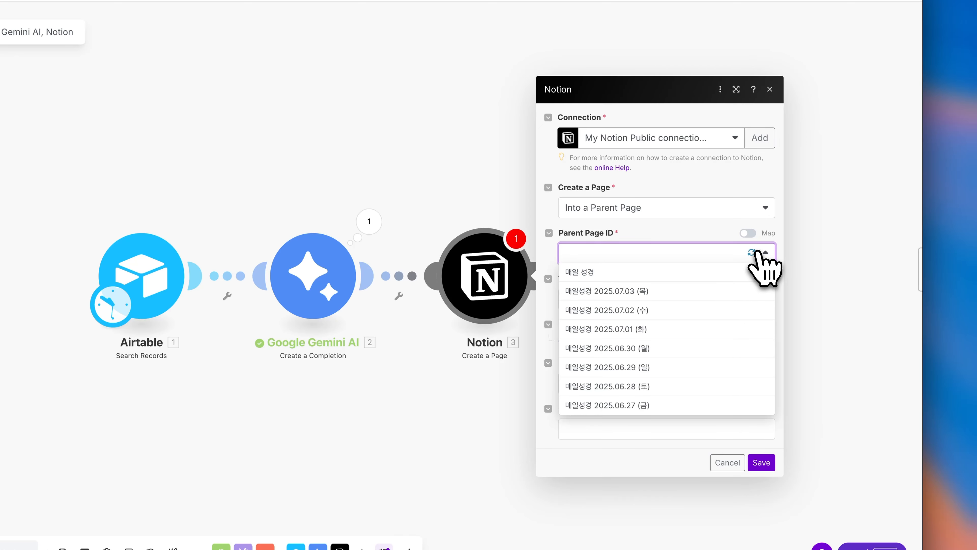
{"action": "left_click", "coordinate": [751, 253]}
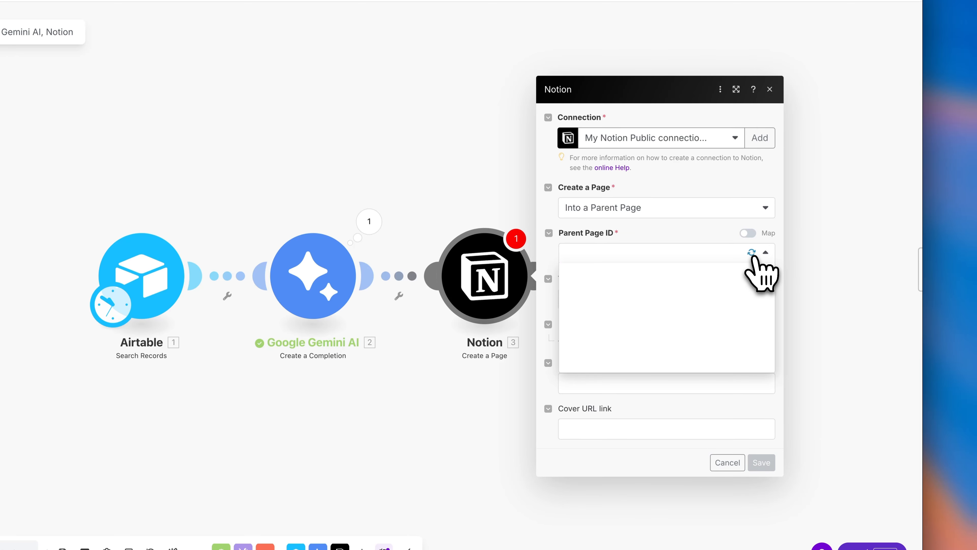
{"action": "left_click", "coordinate": [716, 275]}
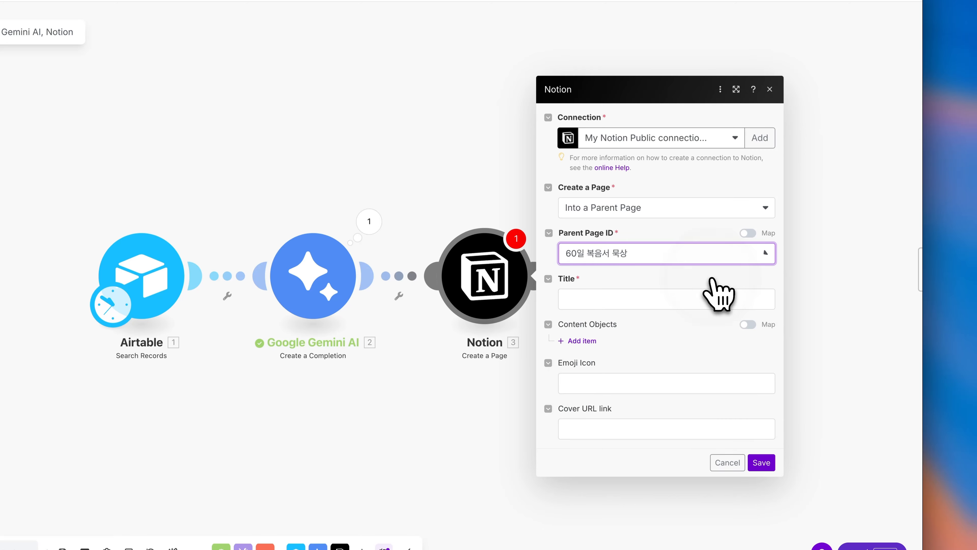
{"action": "left_click_drag", "start_coordinate": [660, 270], "coordinate": [572, 275]}
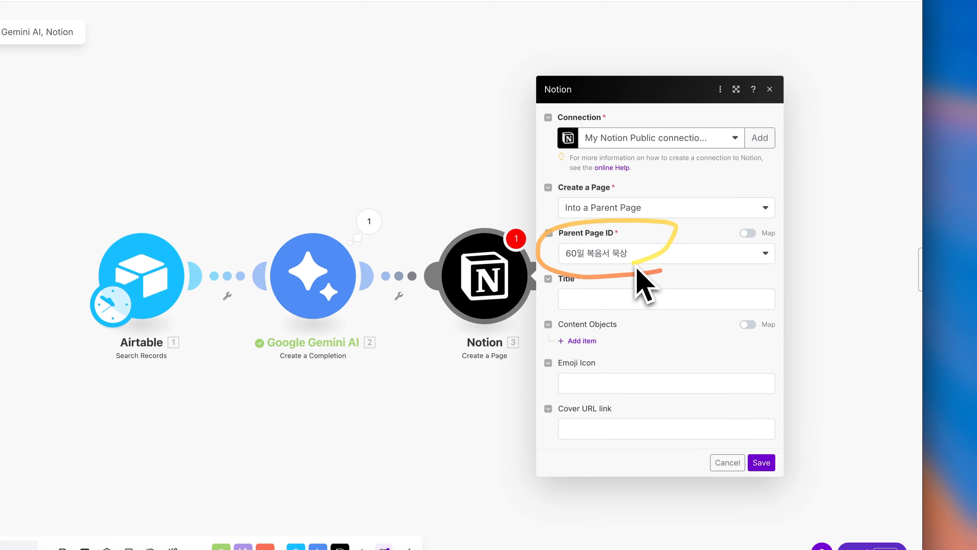
{"action": "left_click", "coordinate": [619, 299]}
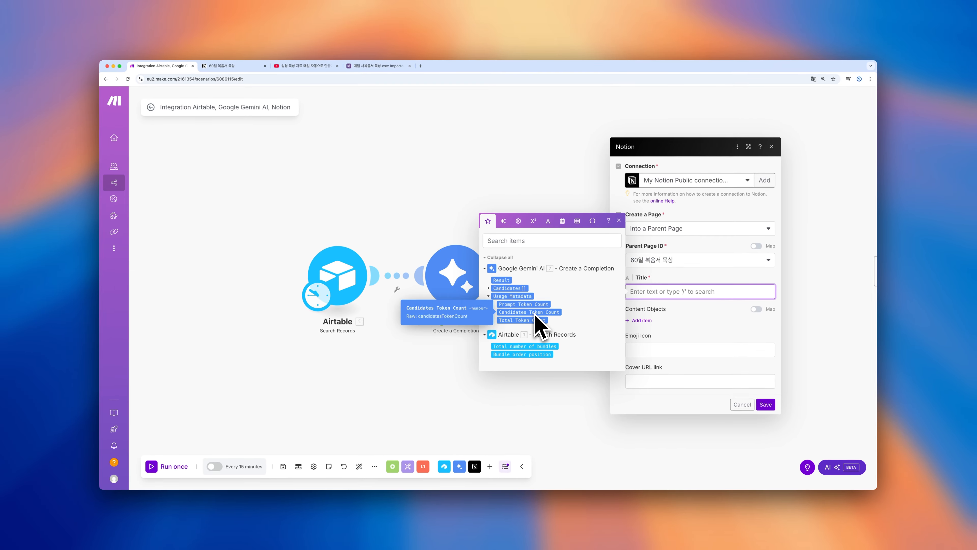
{"action": "left_click", "coordinate": [613, 348]}
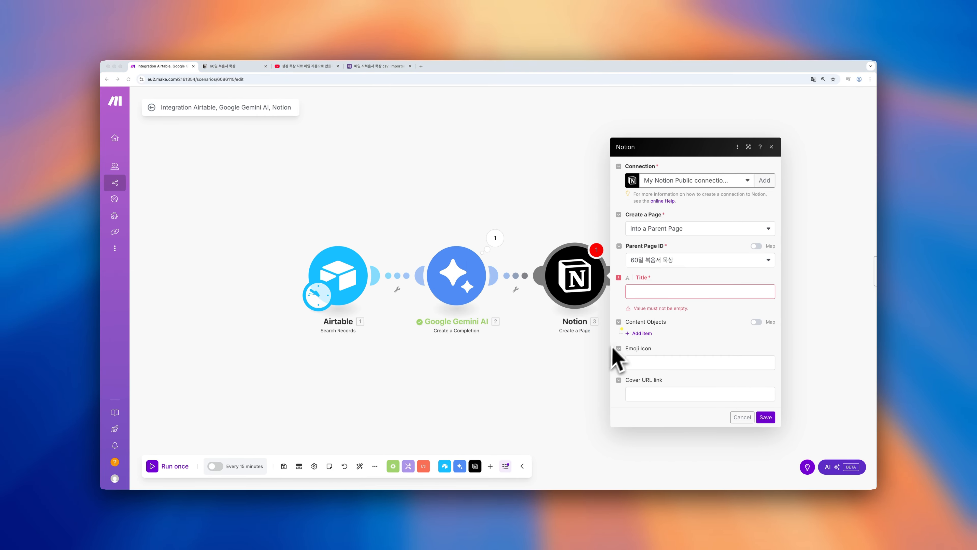
{"action": "key", "text": "Escape"}
{"action": "left_click", "coordinate": [640, 291]}
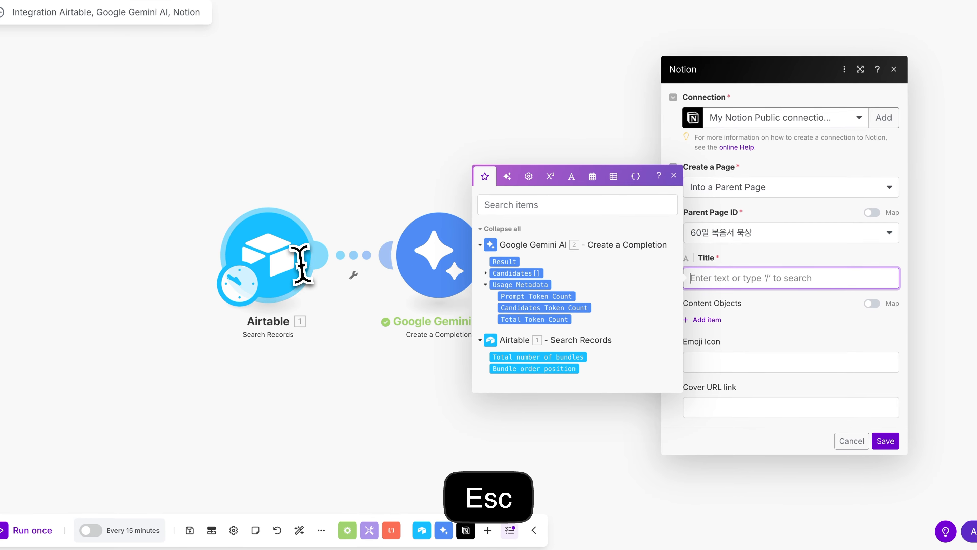
- Close the Notion settings and run only the Airtable Search Records module to load its output fields
{"action": "left_click", "coordinate": [358, 322]}
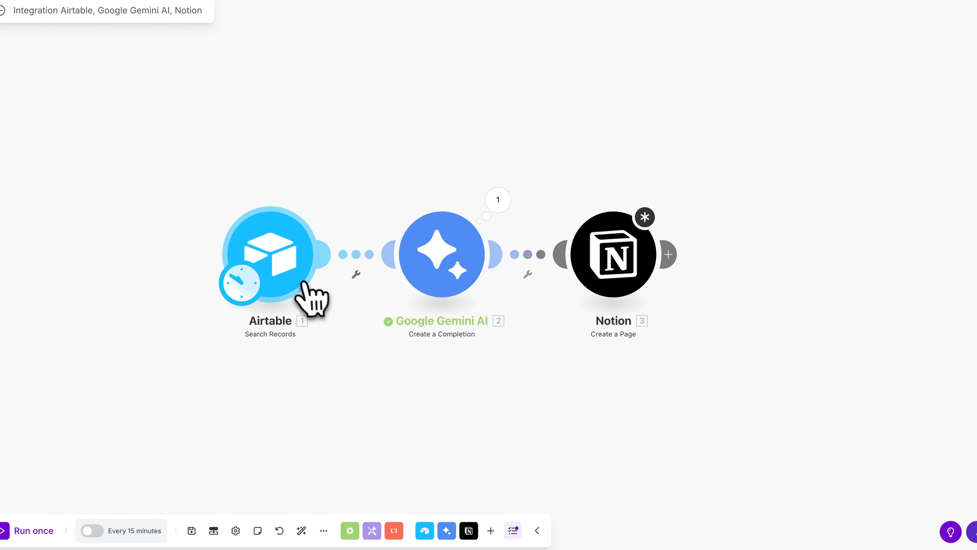
{"action": "right_click", "coordinate": [300, 279]}
{"action": "left_click", "coordinate": [346, 306]}
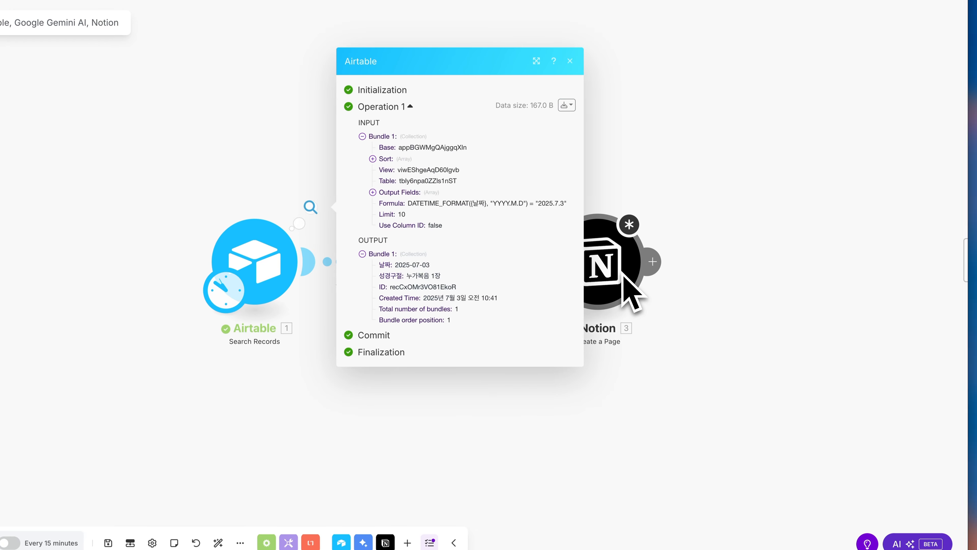
{"action": "left_click", "coordinate": [703, 290]}
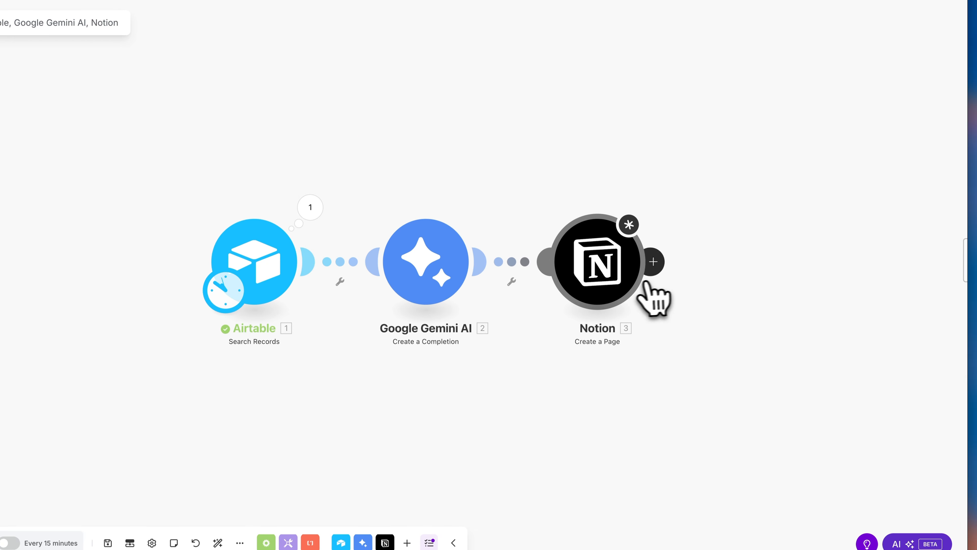
- Check which Airtable fields and date variables can be mapped into the Notion page title
{"action": "left_click", "coordinate": [639, 299]}
{"action": "left_click", "coordinate": [724, 276]}
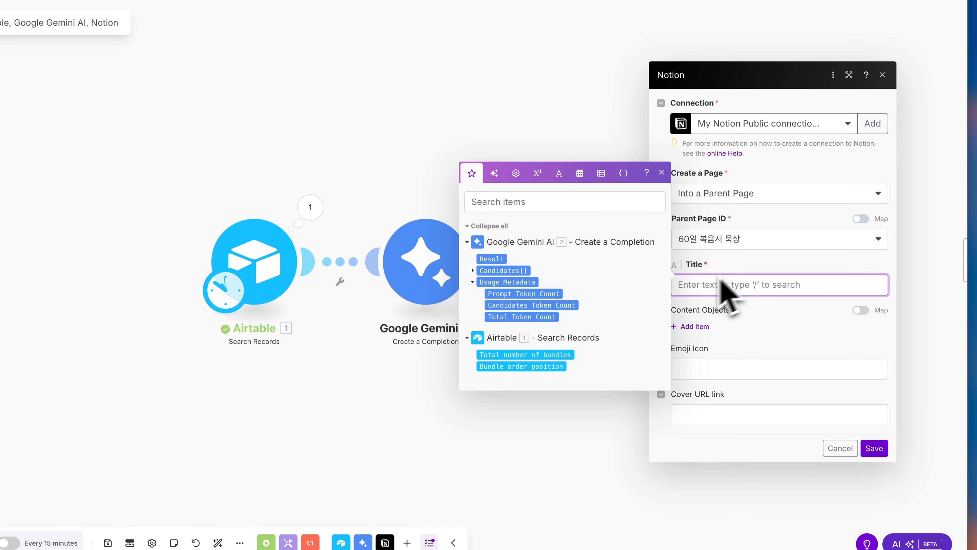
{"action": "left_click", "coordinate": [648, 371]}
{"action": "left_click", "coordinate": [706, 283]}
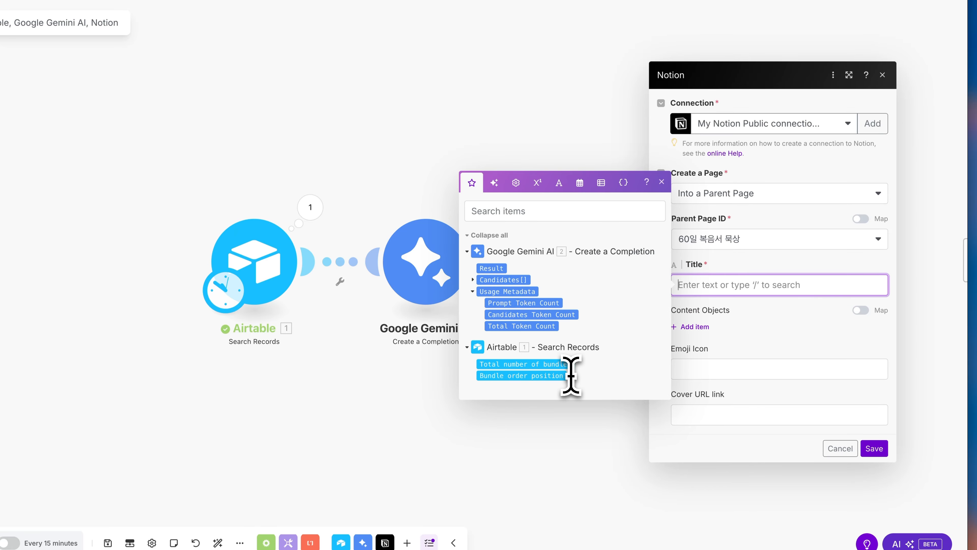
{"action": "left_click", "coordinate": [581, 183]}
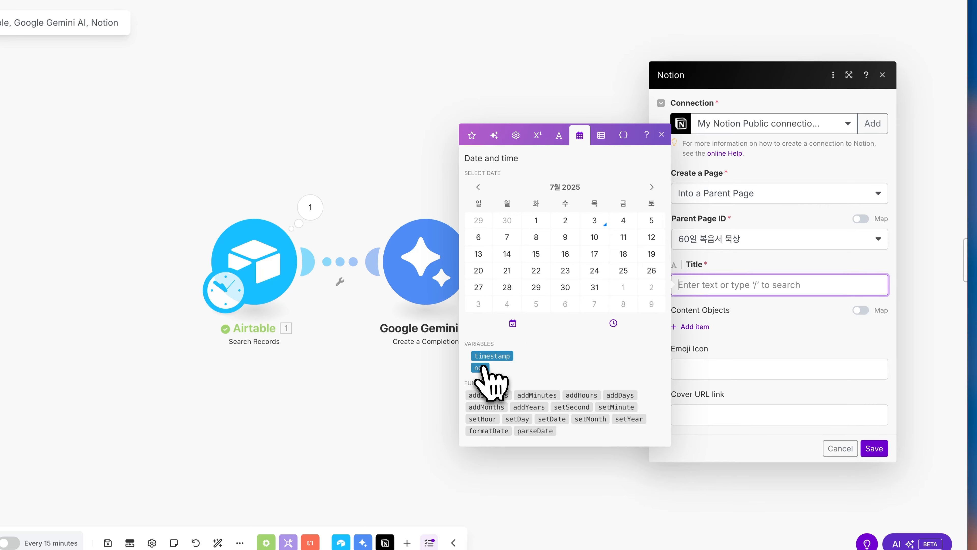
{"action": "left_click", "coordinate": [767, 372]}
{"action": "key", "text": "Escape"}
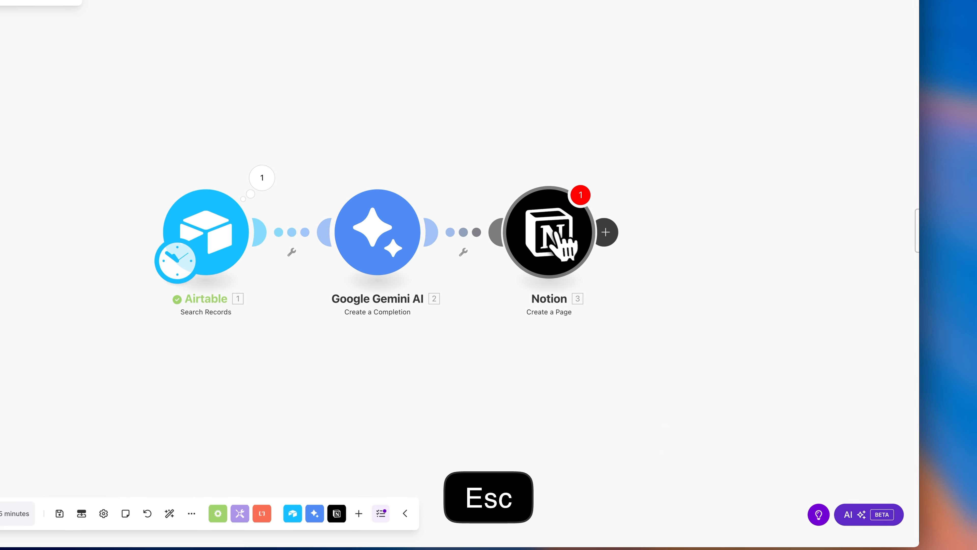
{"action": "left_click", "coordinate": [565, 247]}
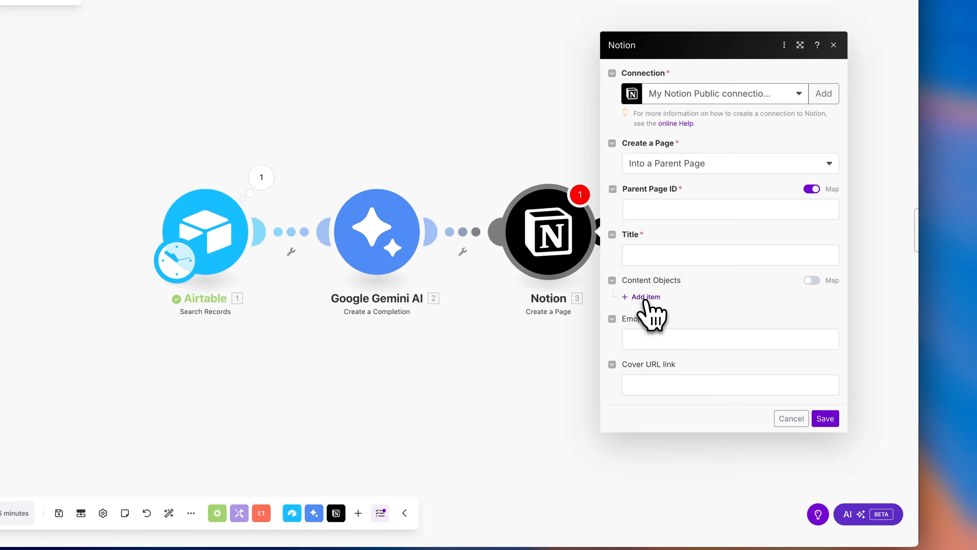
{"action": "left_click", "coordinate": [645, 299]}
{"action": "left_click", "coordinate": [700, 304]}
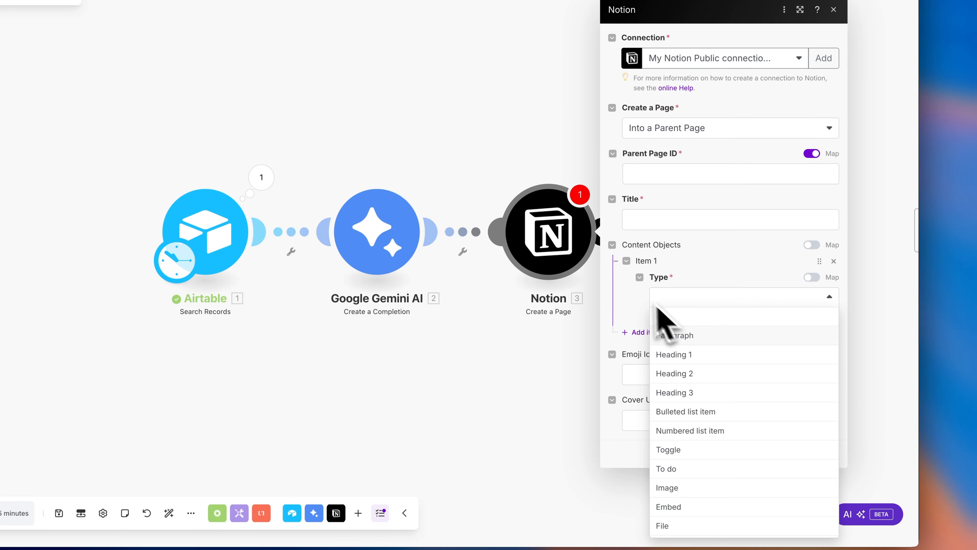
{"action": "left_click", "coordinate": [639, 306]}
{"action": "left_click", "coordinate": [645, 354]}
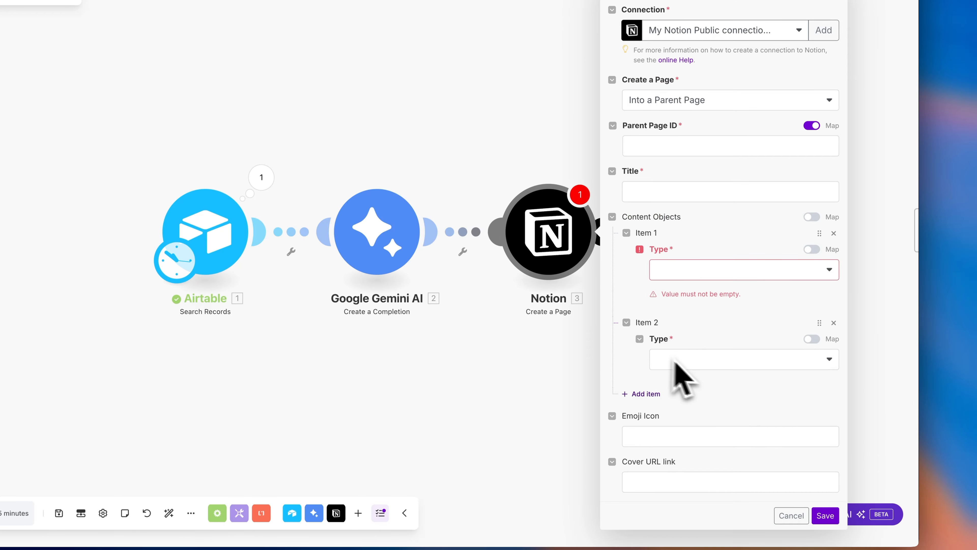
{"action": "left_click", "coordinate": [701, 365]}
{"action": "left_click", "coordinate": [697, 396]}
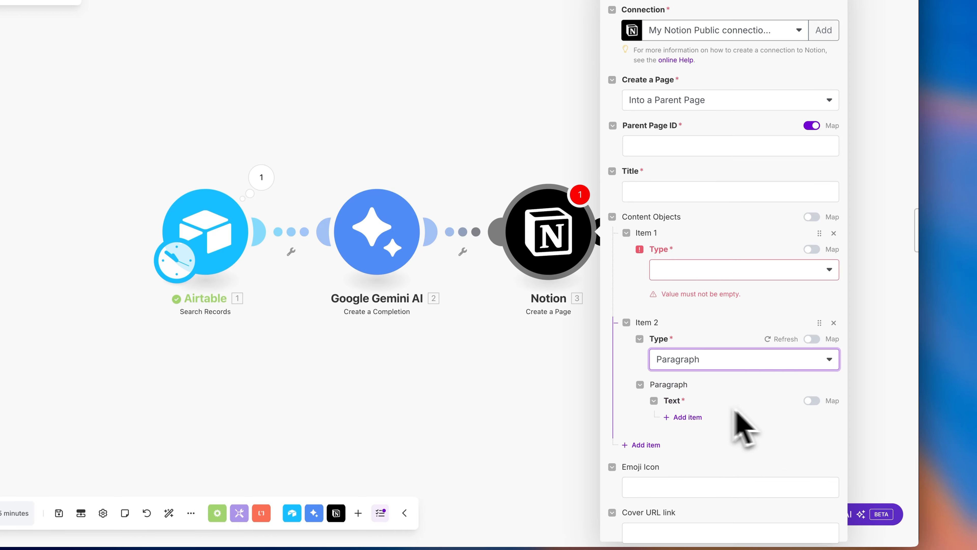
{"action": "left_click", "coordinate": [694, 193]}
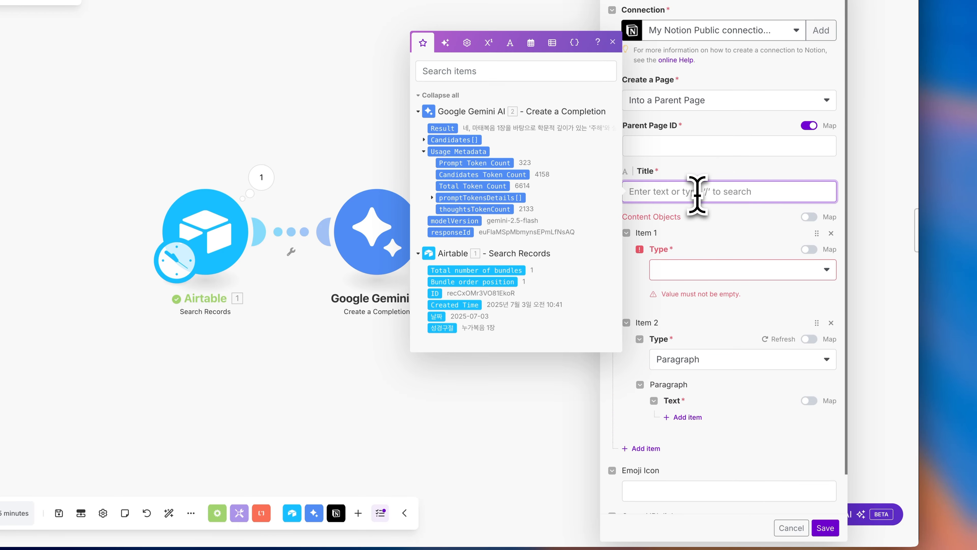
{"action": "key", "text": "Escape"}
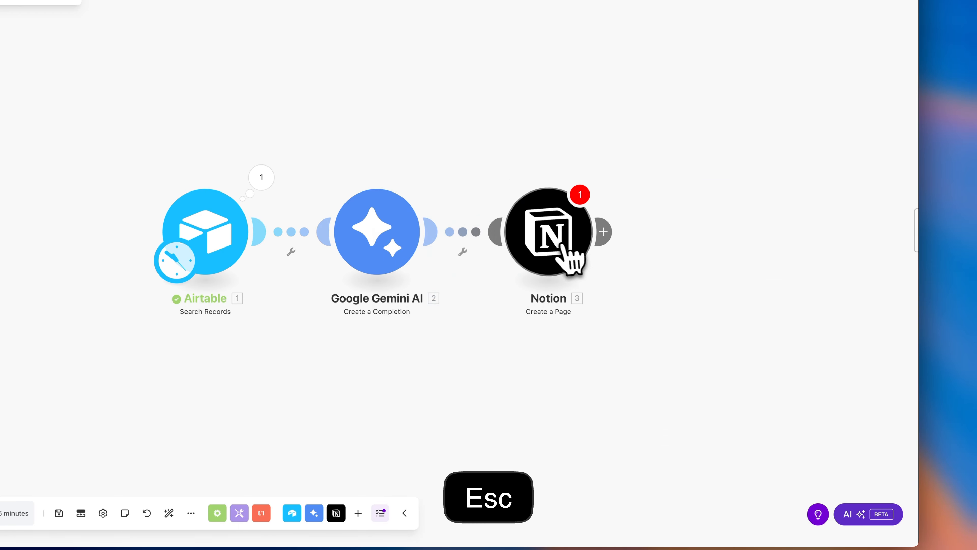
- Reopen the Notion module's settings, turn off mapping for Parent Page ID and choose 60일 복음서 묵상
{"action": "left_click", "coordinate": [565, 252]}
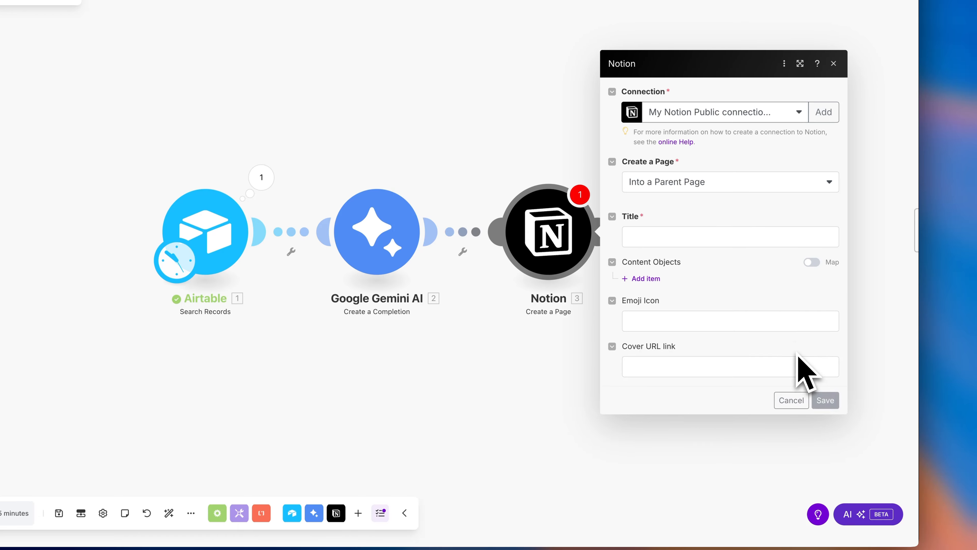
{"action": "key", "text": "Escape"}
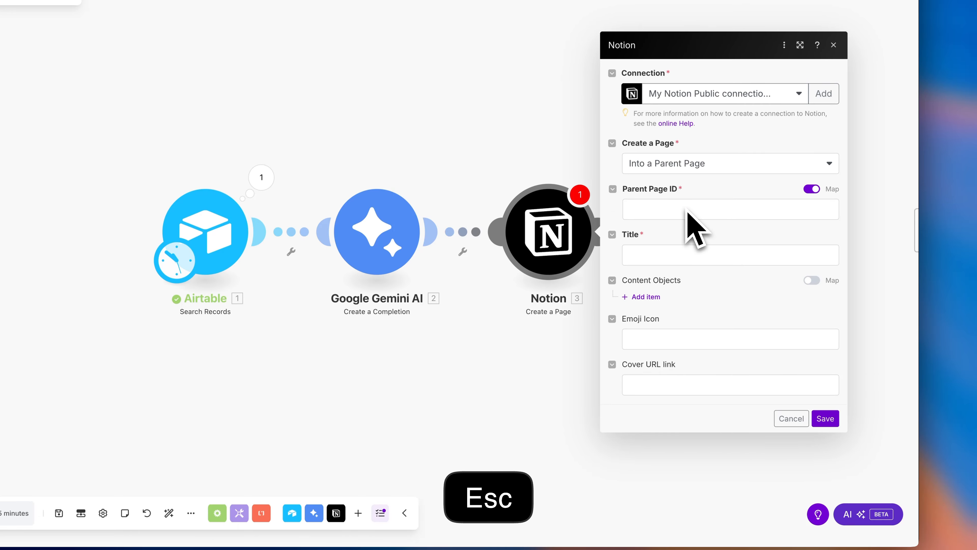
{"action": "left_click", "coordinate": [820, 208]}
{"action": "left_click", "coordinate": [811, 189]}
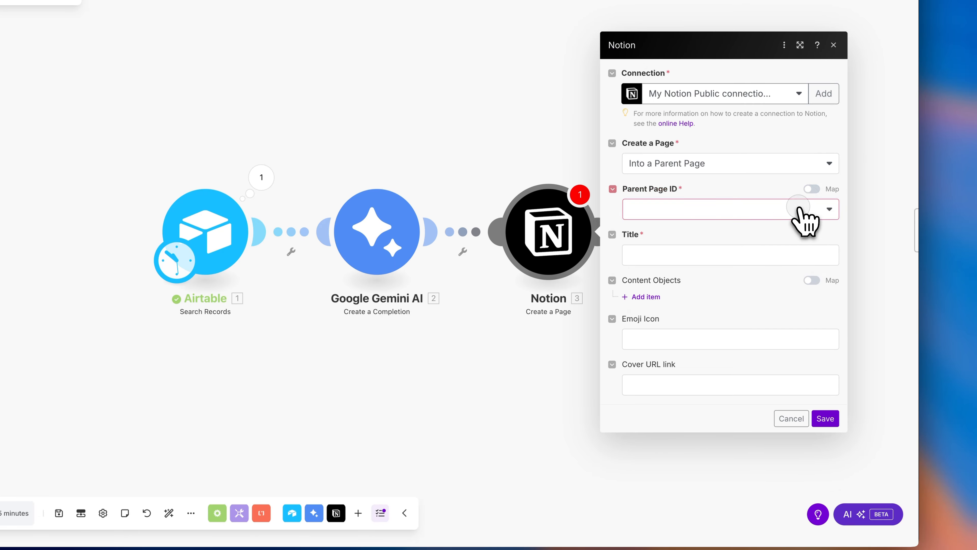
{"action": "left_click", "coordinate": [791, 216]}
{"action": "left_click", "coordinate": [748, 227]}
- Set the Notion page title to the Airtable 날짜 field followed by the text 묵상
{"action": "left_click", "coordinate": [727, 254]}
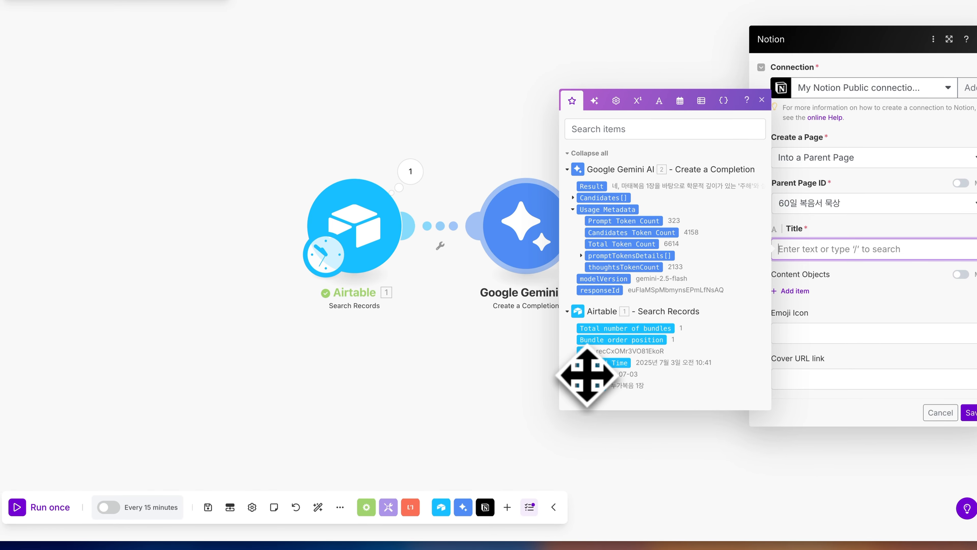
{"action": "left_click", "coordinate": [584, 374]}
{"action": "type", "text": "묵상"}
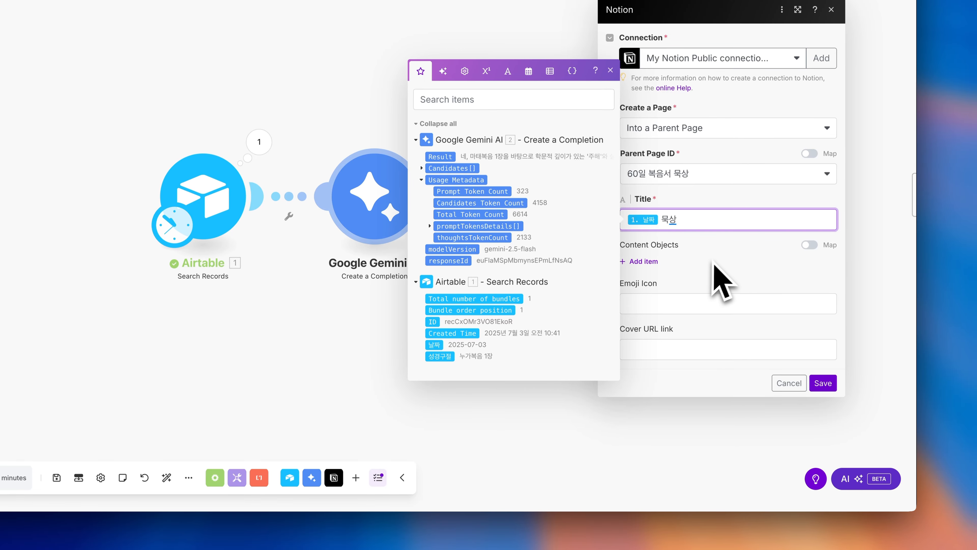
{"action": "left_click", "coordinate": [722, 278]}
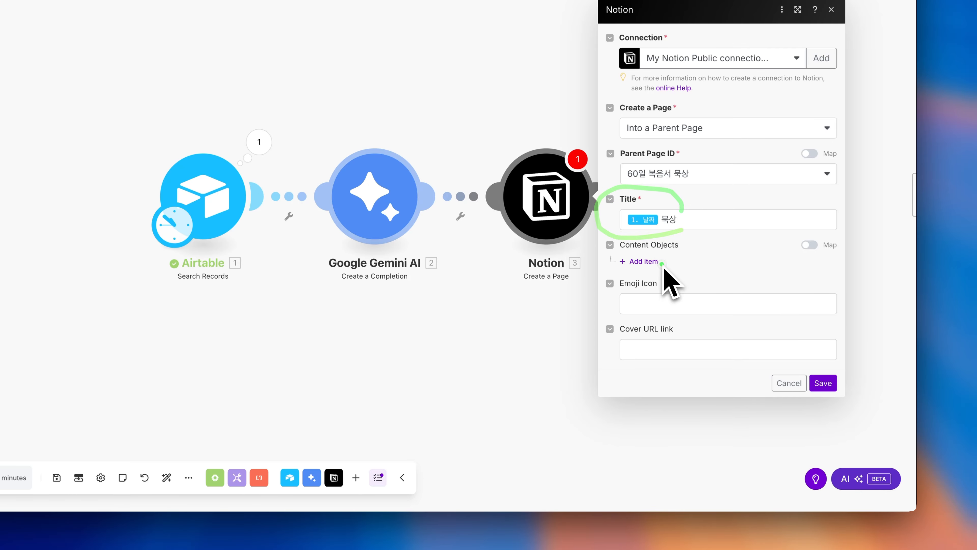
- Add a content object of type Heading 1 to the Notion page and give it one text item
{"action": "left_click", "coordinate": [646, 262]}
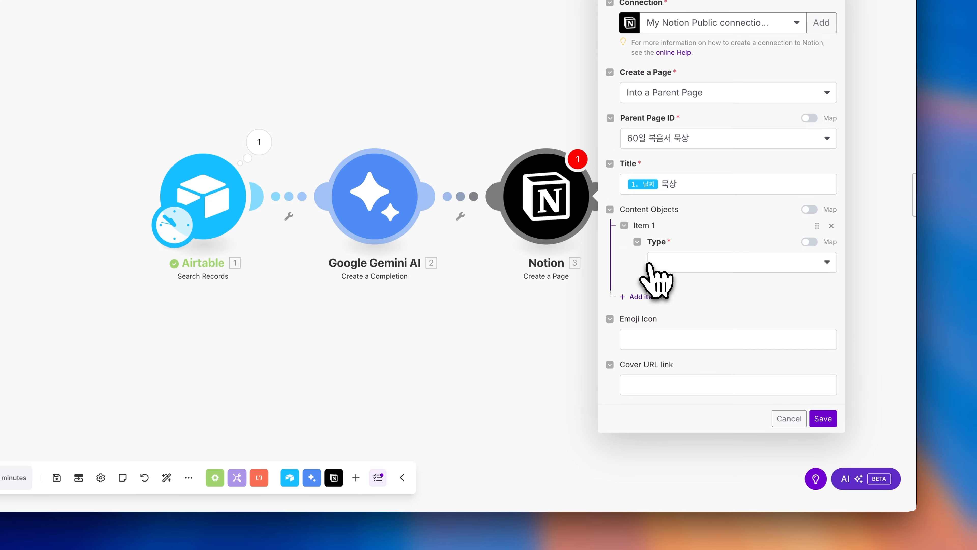
{"action": "left_click", "coordinate": [723, 266]}
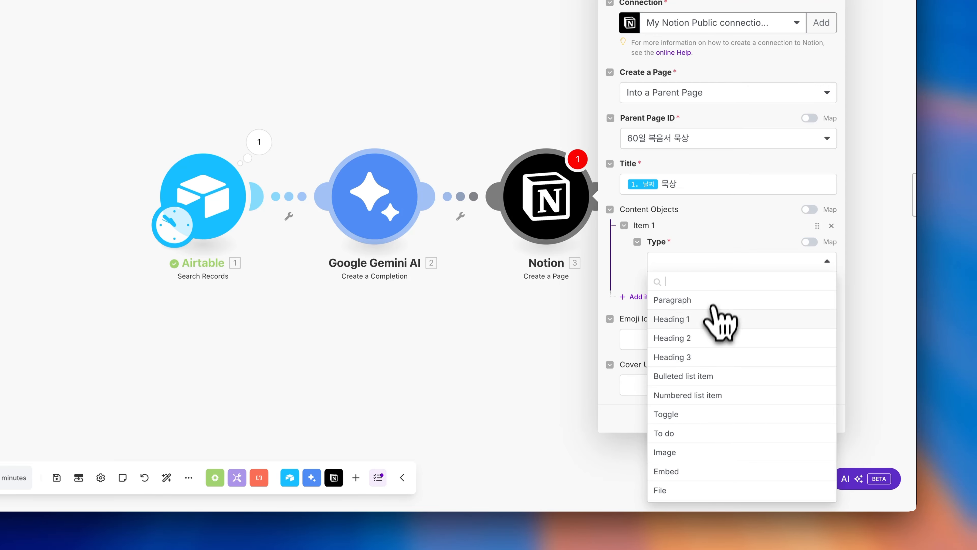
{"action": "left_click", "coordinate": [711, 319]}
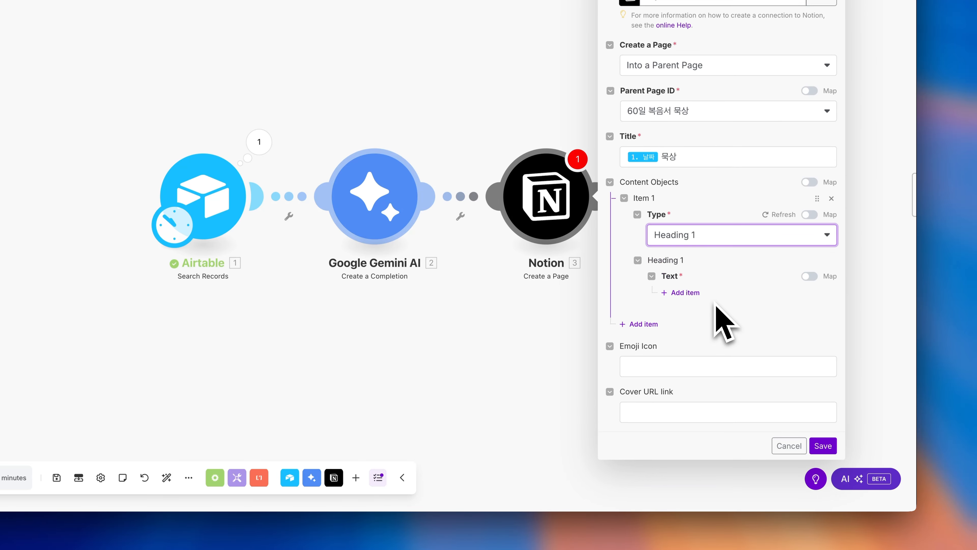
{"action": "left_click", "coordinate": [680, 294]}
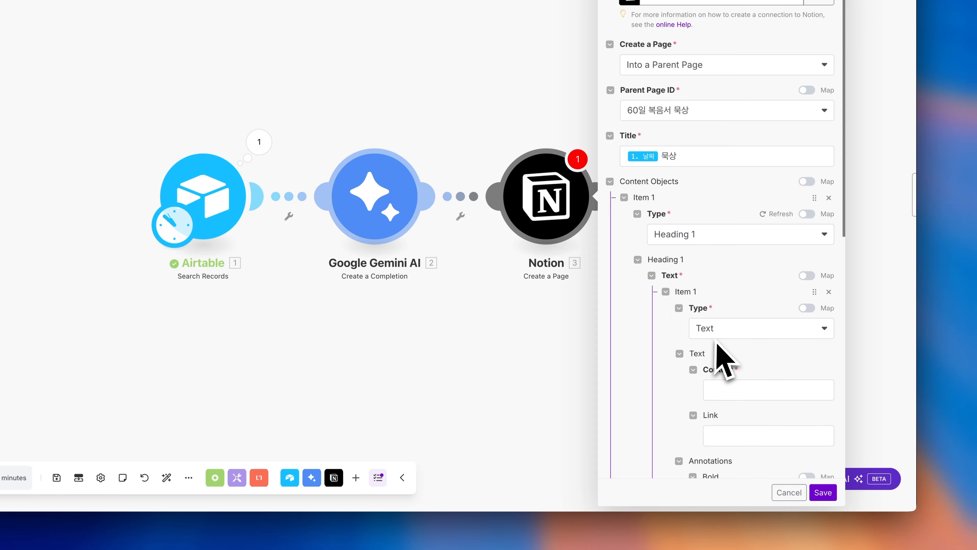
- Set the heading text item's content to "본문: " followed by the Airtable 성경구절 field
{"action": "scroll", "coordinate": [719, 327], "scroll_direction": "down", "scroll_amount": 1}
{"action": "left_click", "coordinate": [746, 353]}
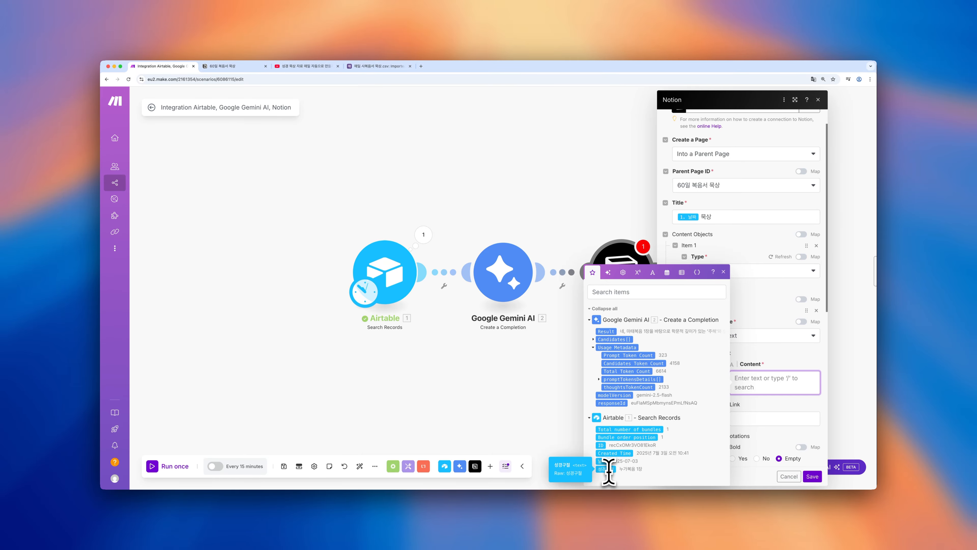
{"action": "type", "text": "날"}
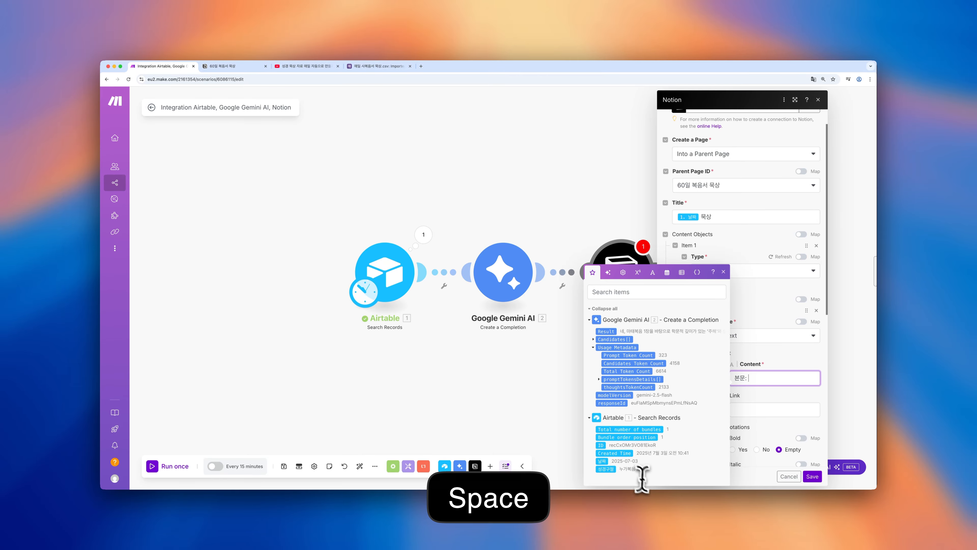
{"action": "left_click", "coordinate": [606, 469]}
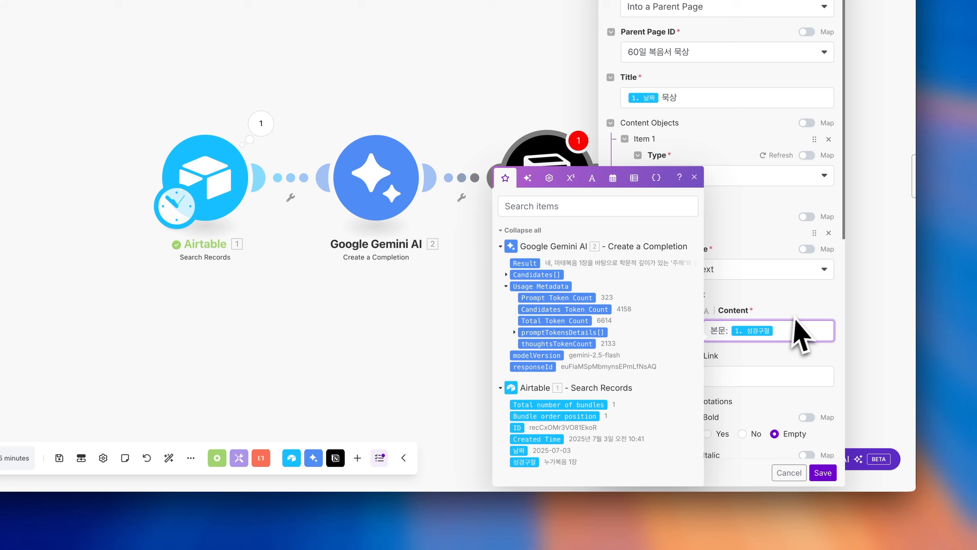
- Add a second content object of type Heading 1 to the Notion page
{"action": "left_click", "coordinate": [795, 318]}
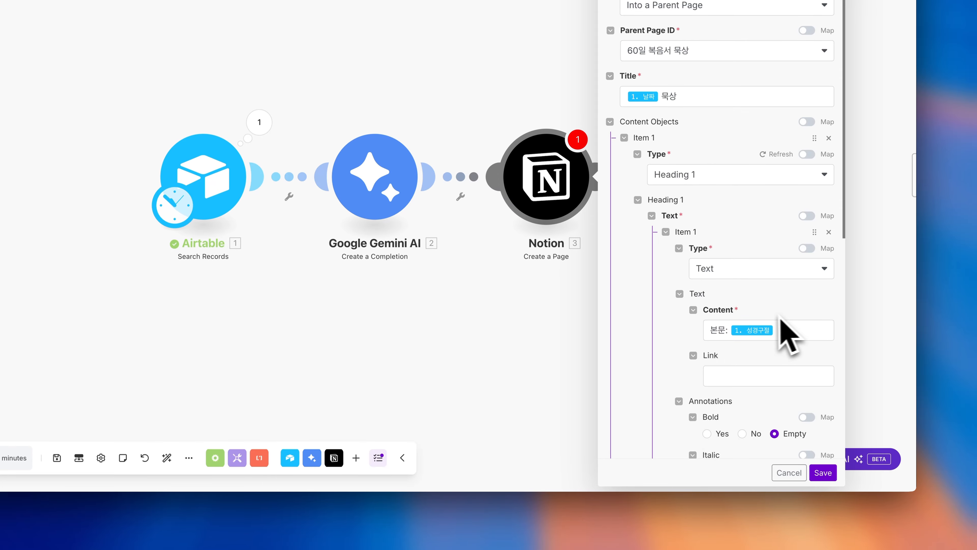
{"action": "scroll", "coordinate": [698, 268], "scroll_direction": "down", "scroll_amount": 2}
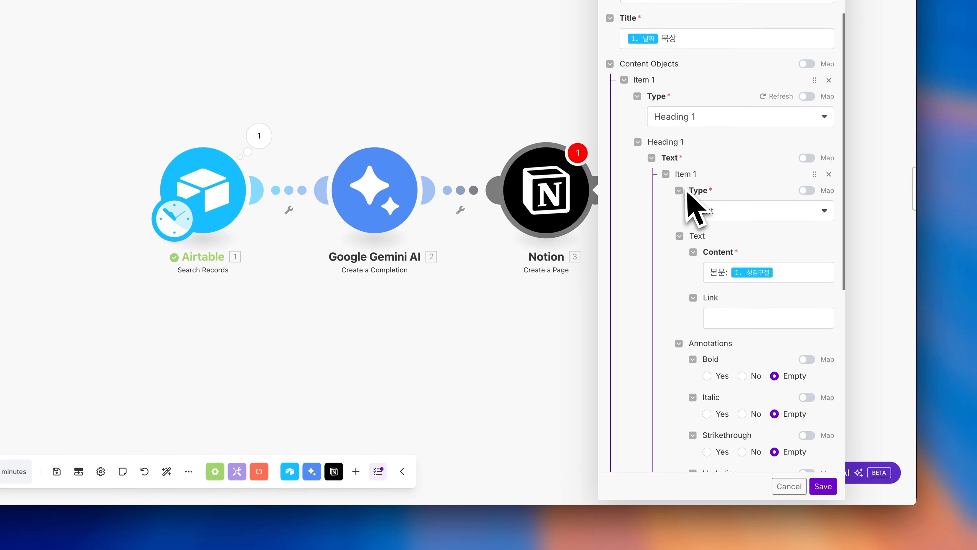
{"action": "scroll", "coordinate": [708, 204], "scroll_direction": "down", "scroll_amount": 10}
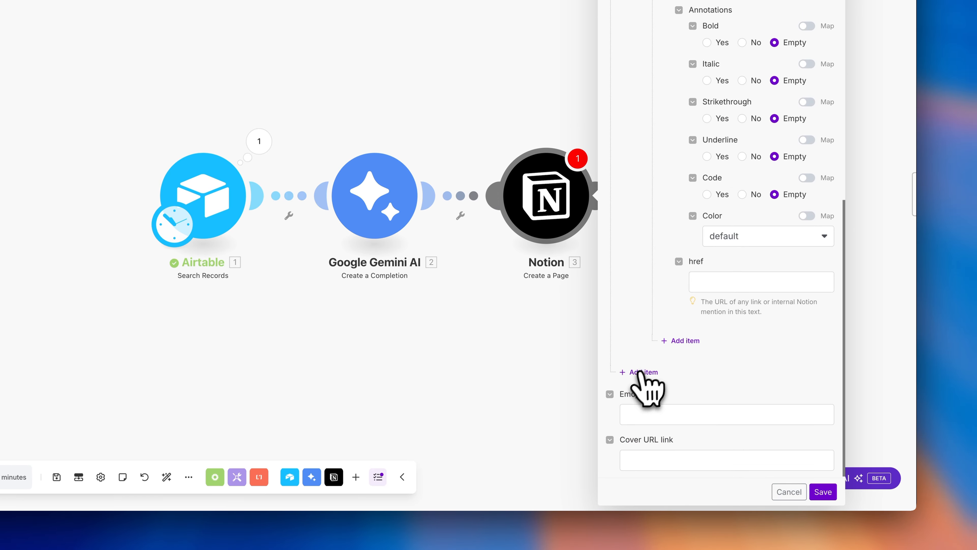
{"action": "left_click", "coordinate": [642, 372]}
{"action": "scroll", "coordinate": [722, 356], "scroll_direction": "down", "scroll_amount": 1}
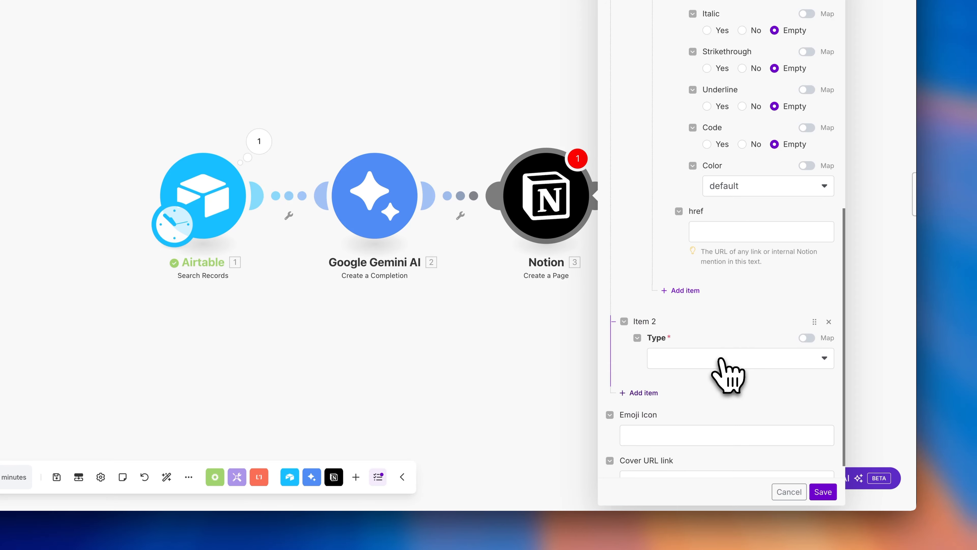
{"action": "left_click", "coordinate": [723, 360]}
{"action": "left_click", "coordinate": [699, 414]}
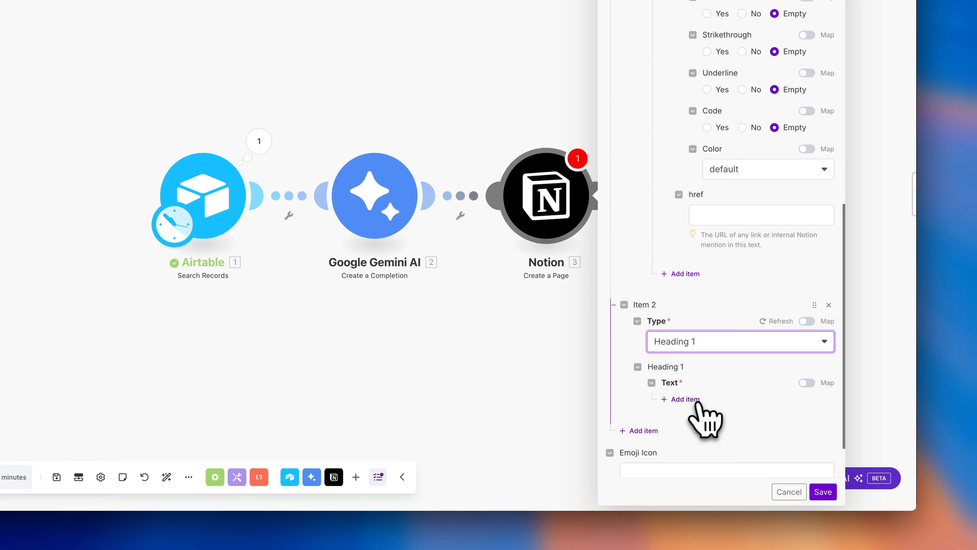
- Give the second Heading 1 object one text item with the content 오늘의 묵상
{"action": "left_click", "coordinate": [690, 402]}
{"action": "scroll", "coordinate": [719, 427], "scroll_direction": "down", "scroll_amount": 5}
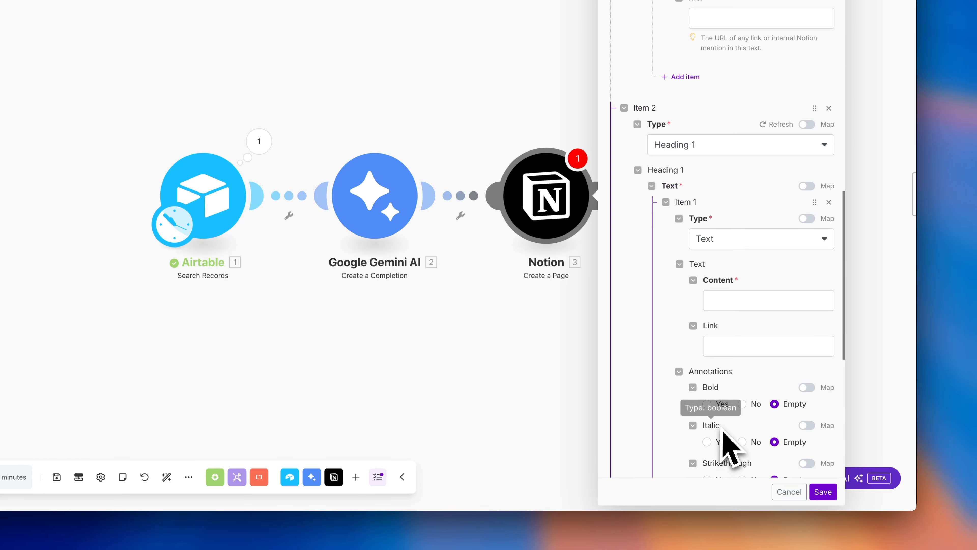
{"action": "left_click", "coordinate": [752, 300]}
{"action": "type", "text": "오늘의 묵ㅅ"}
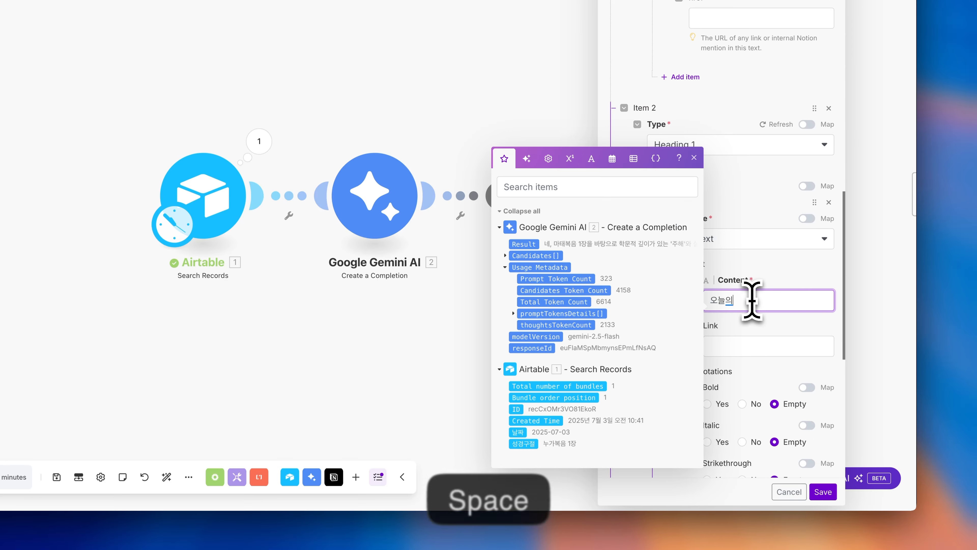
- Add a third content object of type Paragraph to the Notion page
{"action": "scroll", "coordinate": [770, 289], "scroll_direction": "down", "scroll_amount": 7}
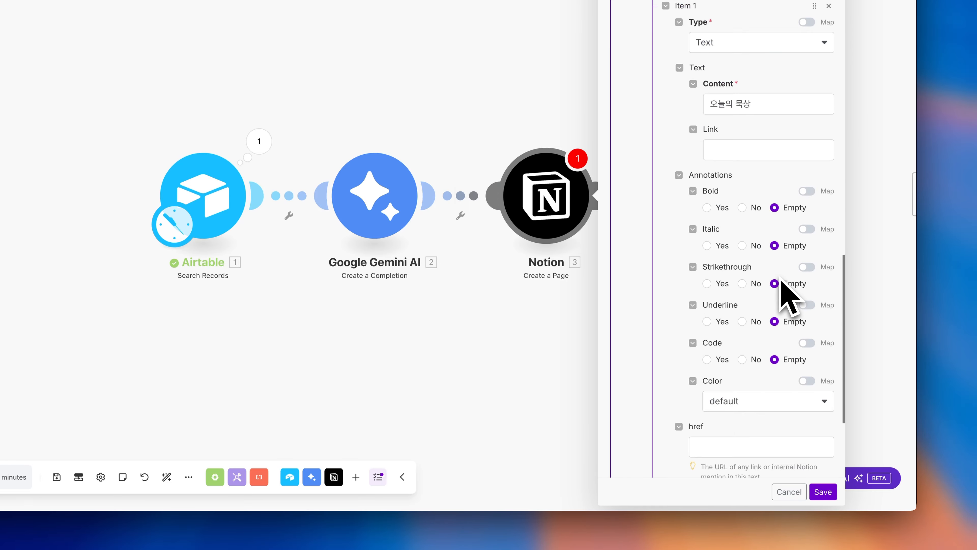
{"action": "left_click", "coordinate": [640, 432]}
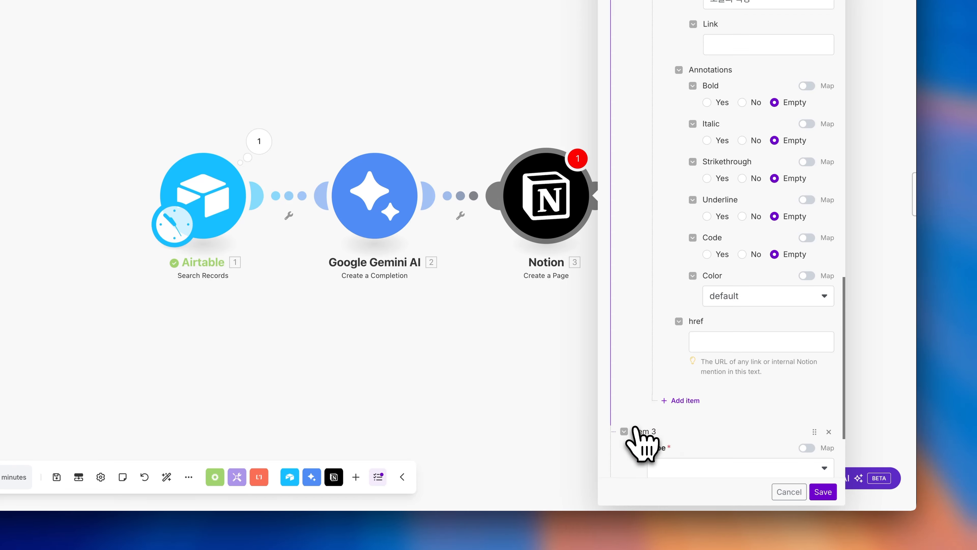
{"action": "scroll", "coordinate": [712, 252], "scroll_direction": "down", "scroll_amount": 3}
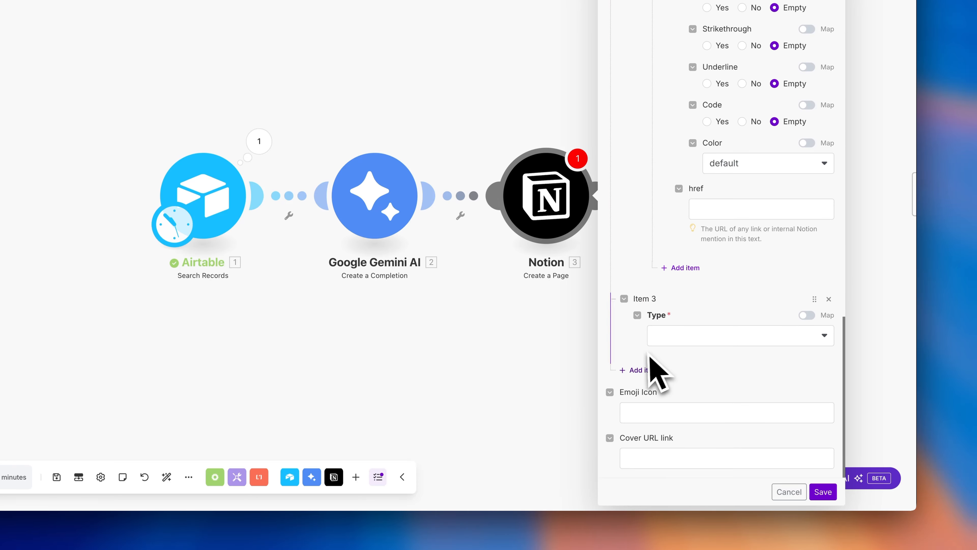
{"action": "left_click", "coordinate": [712, 337]}
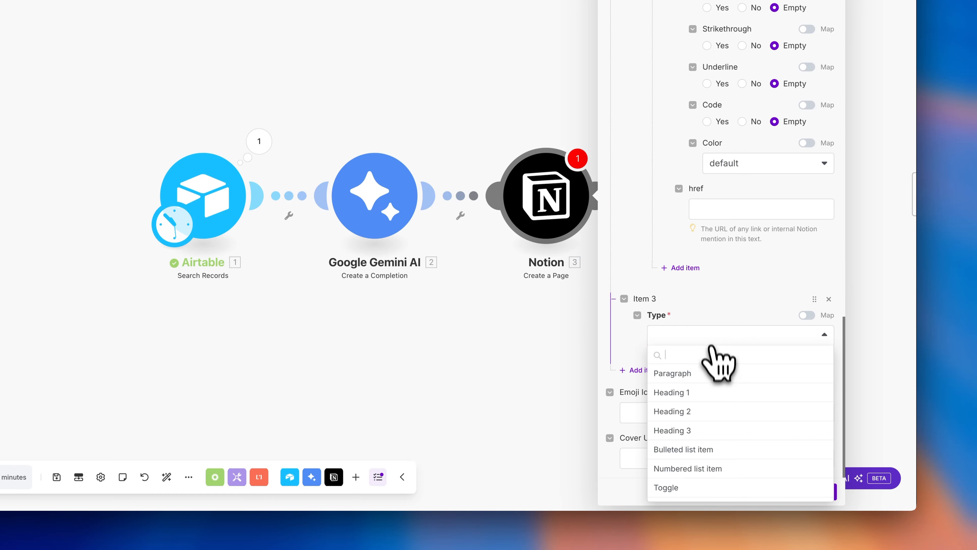
{"action": "left_click", "coordinate": [708, 376]}
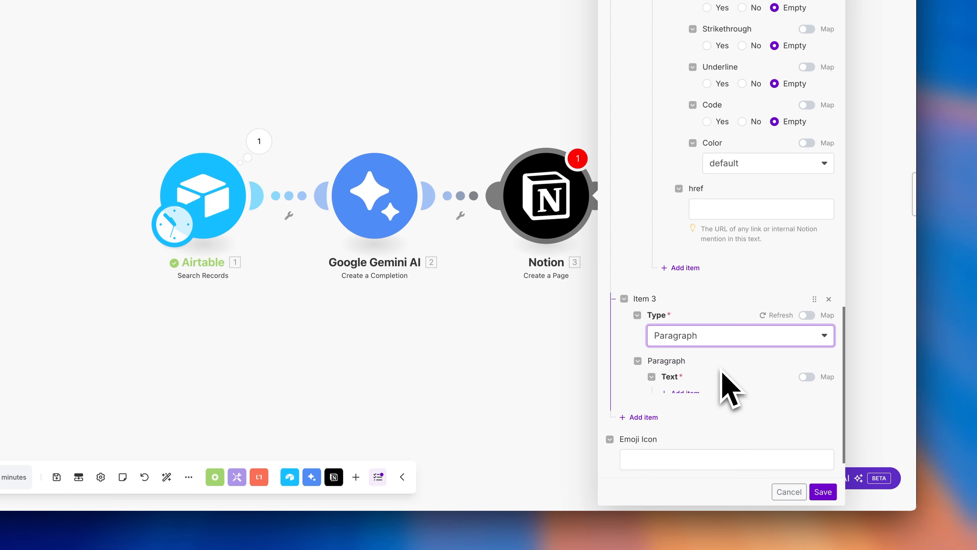
{"action": "left_click", "coordinate": [823, 402]}
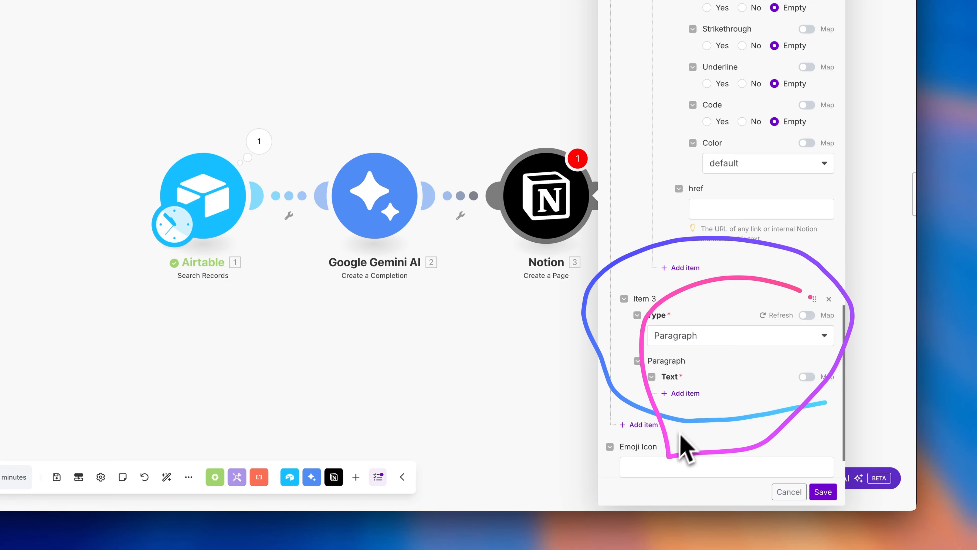
{"action": "left_click_drag", "start_coordinate": [810, 297], "coordinate": [681, 428]}
{"action": "key", "text": "Escape"}
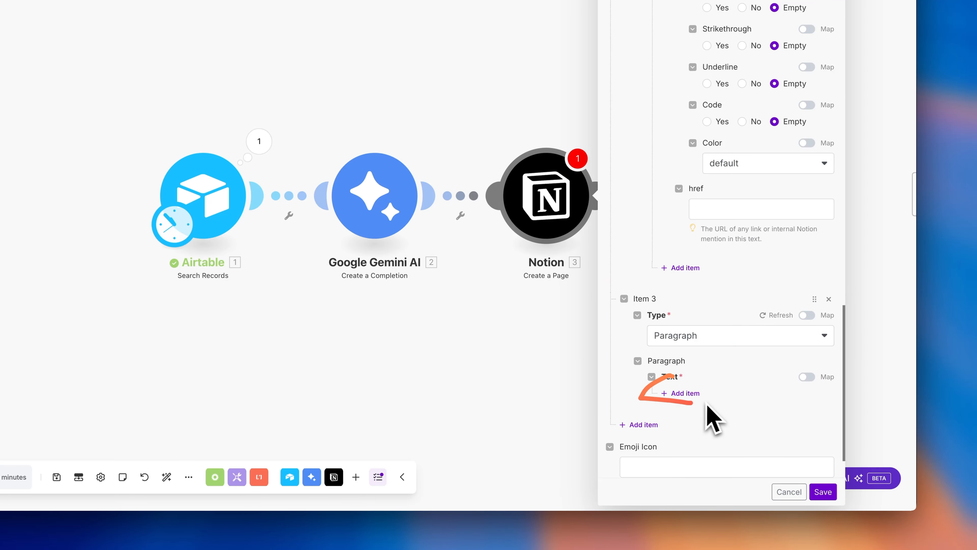
- Give the paragraph a text item containing the Google Gemini AI Result field and save the Notion module's settings
{"action": "left_click", "coordinate": [688, 394]}
{"action": "scroll", "coordinate": [750, 385], "scroll_direction": "down", "scroll_amount": 6}
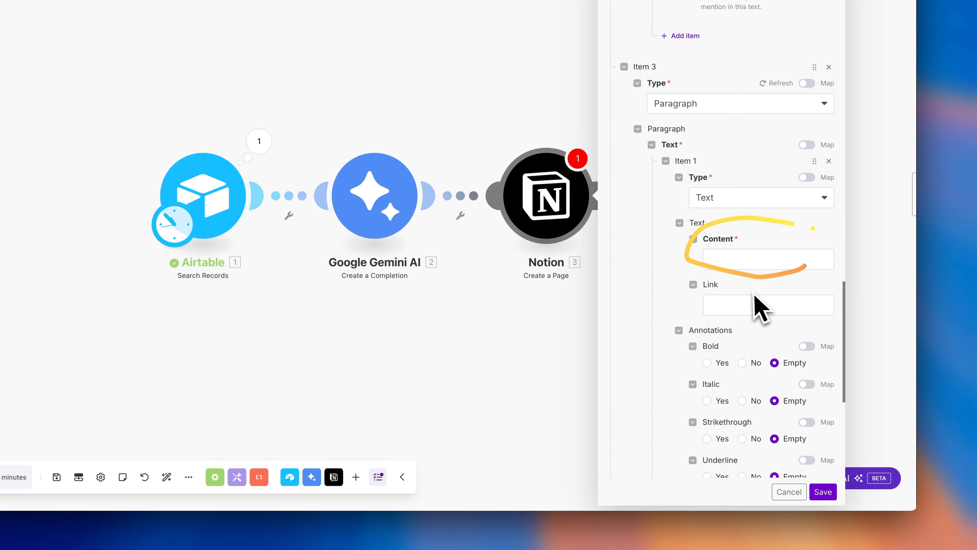
{"action": "left_click", "coordinate": [752, 261]}
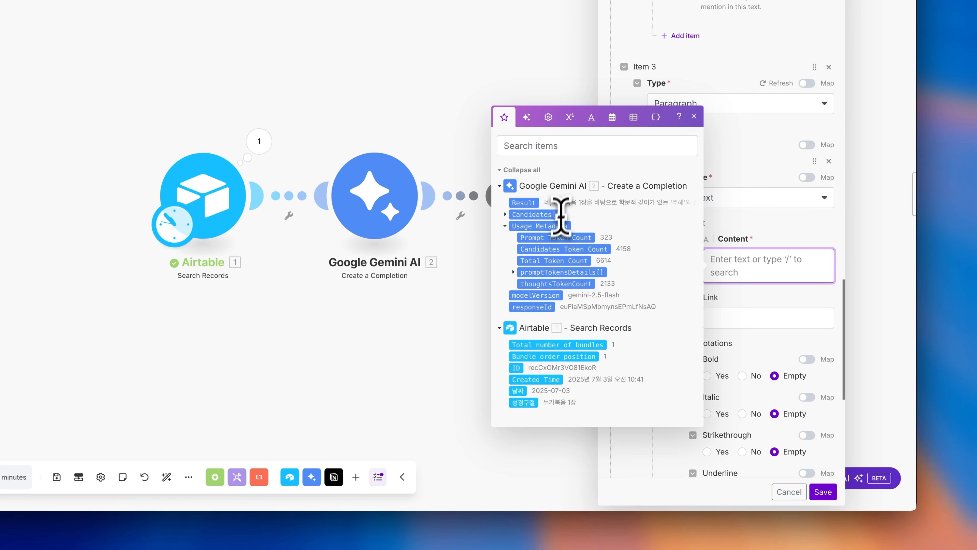
{"action": "left_click", "coordinate": [535, 204]}
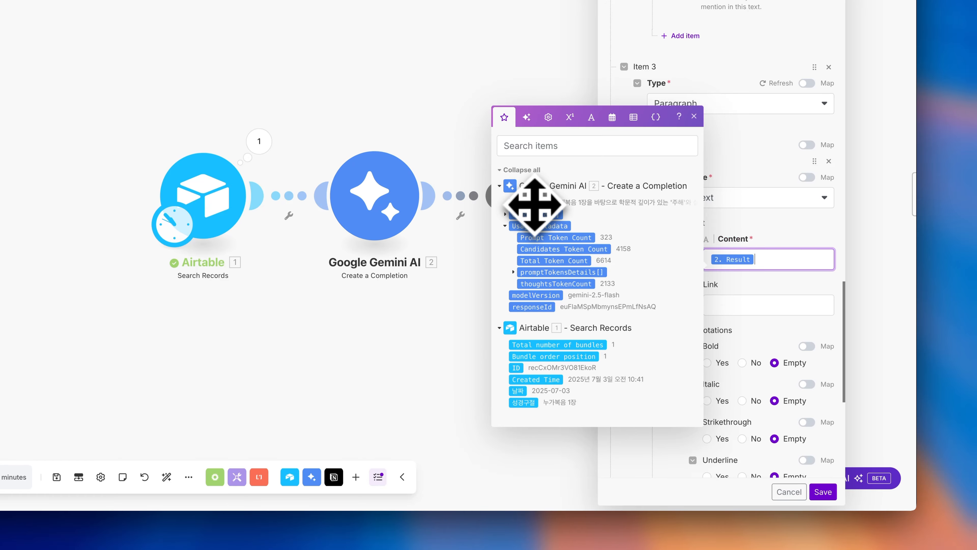
{"action": "left_click", "coordinate": [778, 344]}
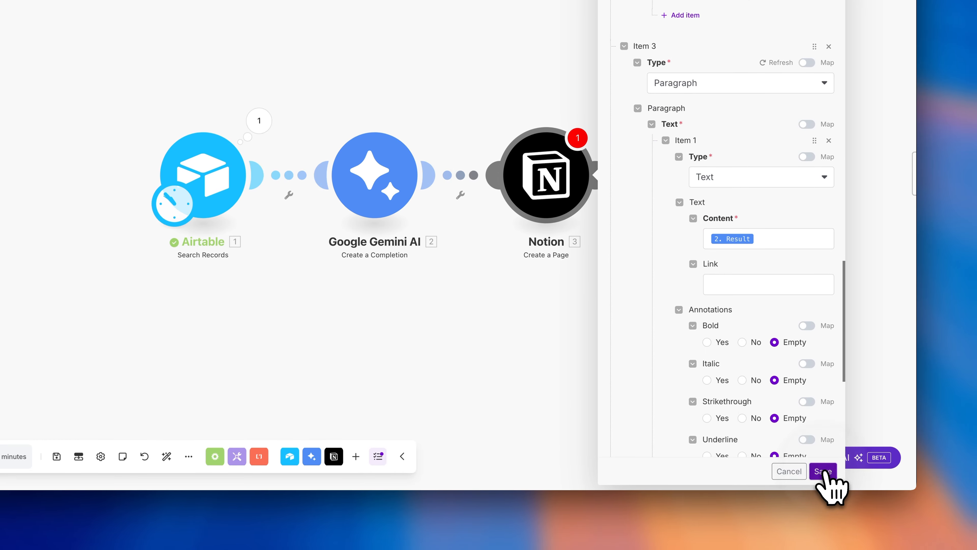
{"action": "left_click", "coordinate": [823, 492]}
- Run the whole Airtable, Google Gemini AI and Notion scenario once
{"action": "mouse_move", "coordinate": [653, 272]}
{"action": "left_mouse_down"}
{"action": "mouse_move", "coordinate": [358, 298]}
{"action": "mouse_move", "coordinate": [717, 102]}
{"action": "mouse_move", "coordinate": [572, 308]}
{"action": "left_mouse_up"}
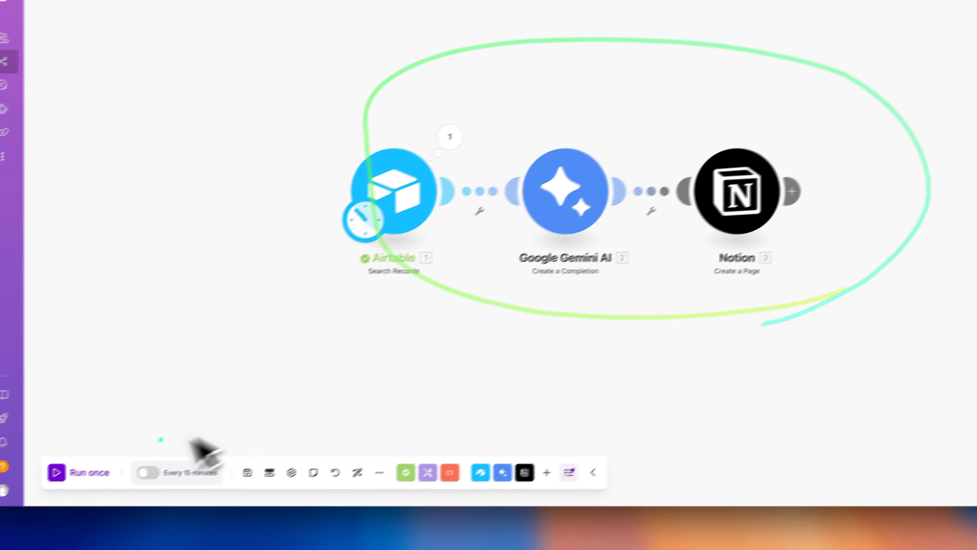
{"action": "mouse_move", "coordinate": [161, 439]}
{"action": "left_mouse_down"}
{"action": "mouse_move", "coordinate": [98, 496]}
{"action": "mouse_move", "coordinate": [76, 459]}
{"action": "mouse_move", "coordinate": [90, 510]}
{"action": "left_mouse_up"}
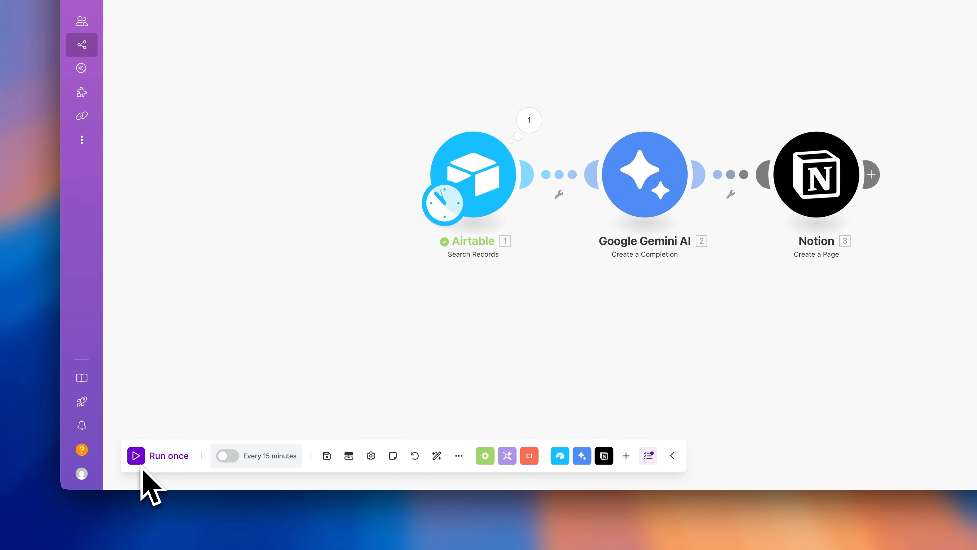
{"action": "left_click", "coordinate": [137, 458]}
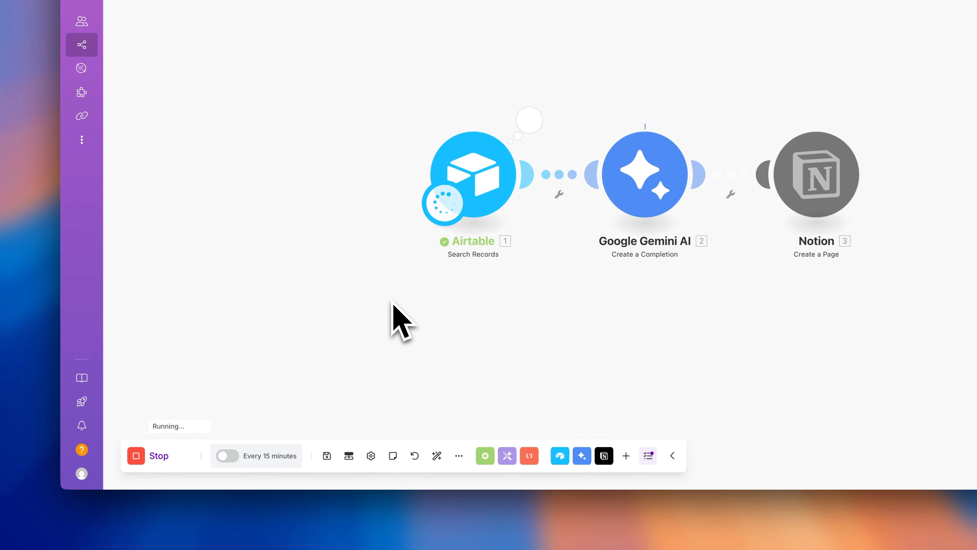
{"action": "mouse_move", "coordinate": [516, 286]}
{"action": "left_mouse_down"}
{"action": "mouse_move", "coordinate": [473, 85]}
{"action": "mouse_move", "coordinate": [506, 289]}
{"action": "left_mouse_up"}
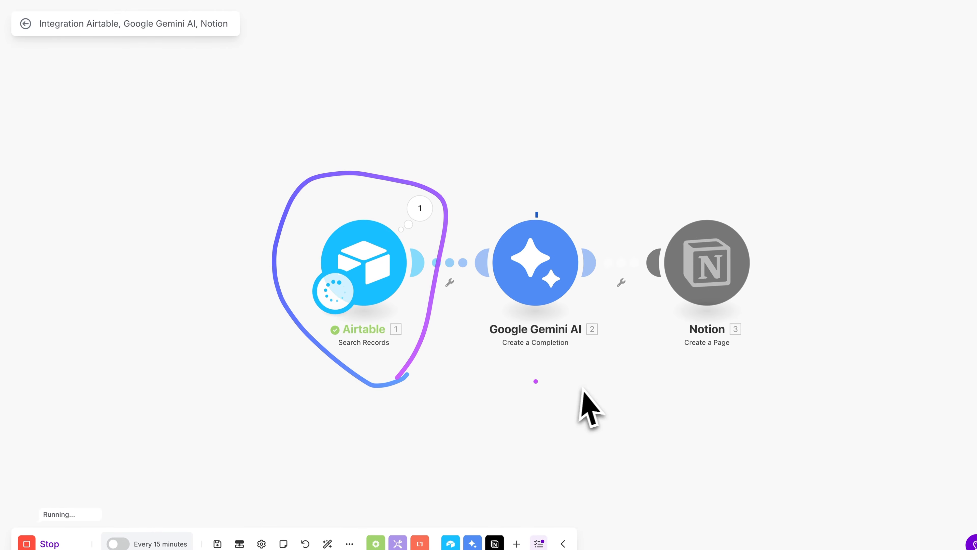
{"action": "left_click_drag", "start_coordinate": [664, 296], "coordinate": [626, 123]}
{"action": "left_click_drag", "start_coordinate": [516, 211], "coordinate": [574, 378]}
{"action": "mouse_move", "coordinate": [762, 362]}
{"action": "left_mouse_down"}
{"action": "mouse_move", "coordinate": [674, 301]}
{"action": "mouse_move", "coordinate": [750, 352]}
{"action": "left_mouse_up"}
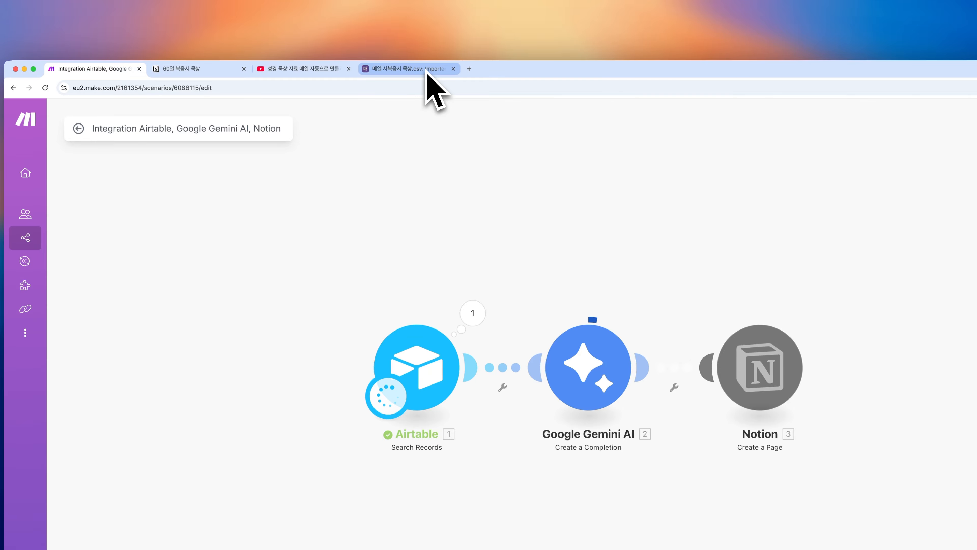
- Switch to the Airtable table 매일 사복음서 묵상.csv and add a record at its end with the 날짜 2025-08-30
{"action": "left_click", "coordinate": [408, 69]}
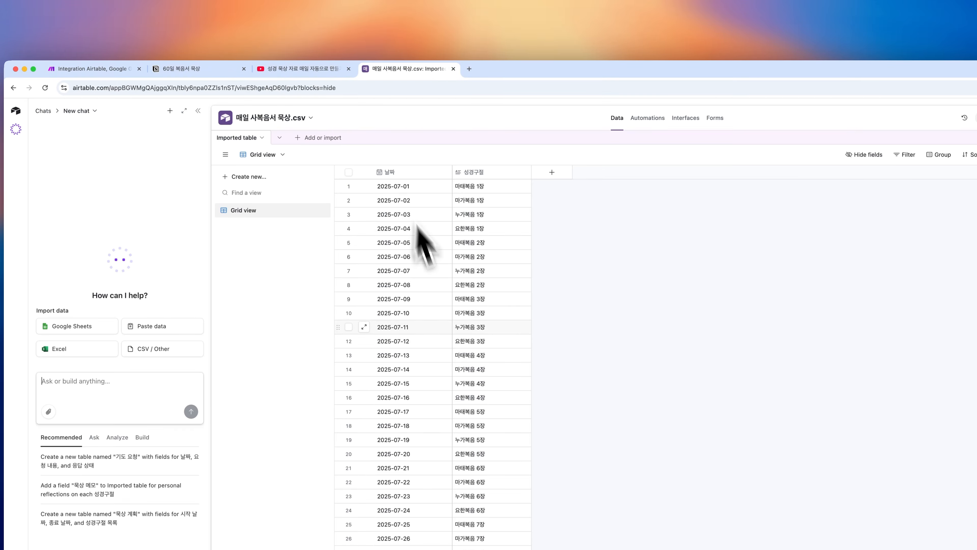
{"action": "scroll", "coordinate": [417, 227], "scroll_direction": "down", "scroll_amount": 10}
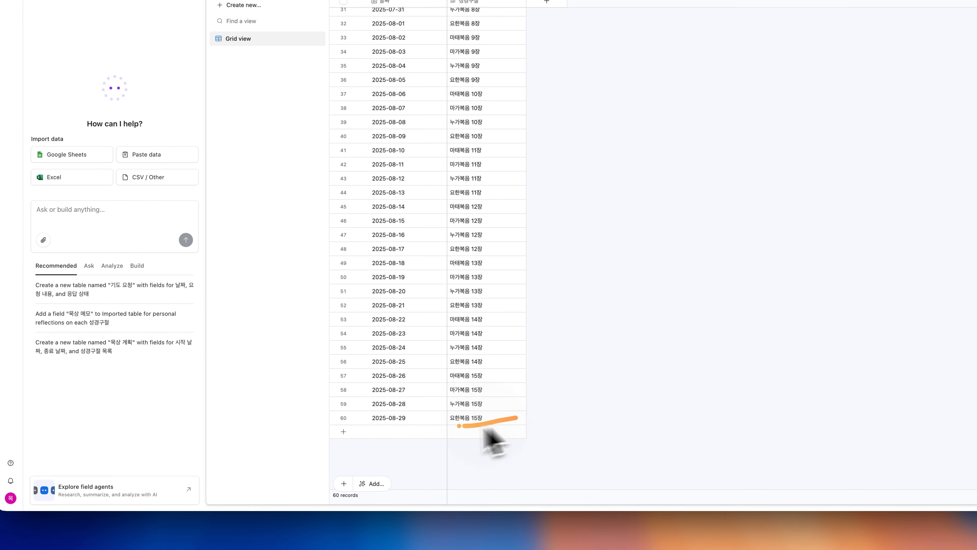
{"action": "mouse_move", "coordinate": [459, 426]}
{"action": "left_mouse_down"}
{"action": "mouse_move", "coordinate": [506, 196]}
{"action": "mouse_move", "coordinate": [458, 401]}
{"action": "left_mouse_up"}
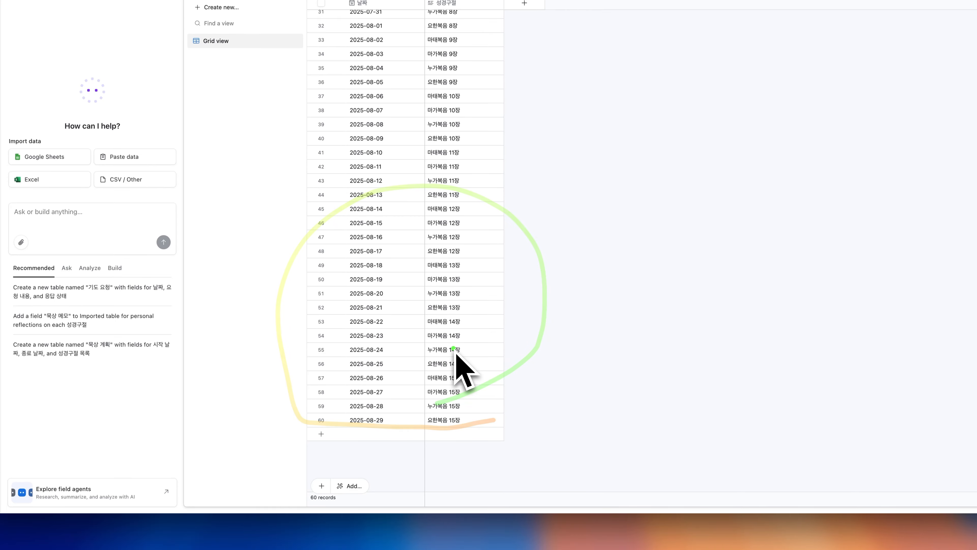
{"action": "left_click", "coordinate": [321, 434]}
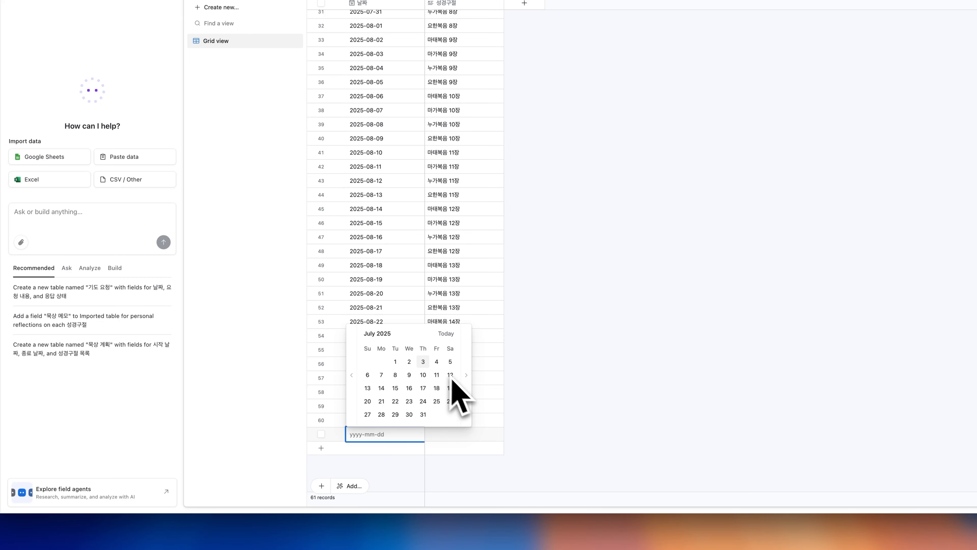
{"action": "left_click", "coordinate": [469, 374]}
{"action": "key", "text": "Escape"}
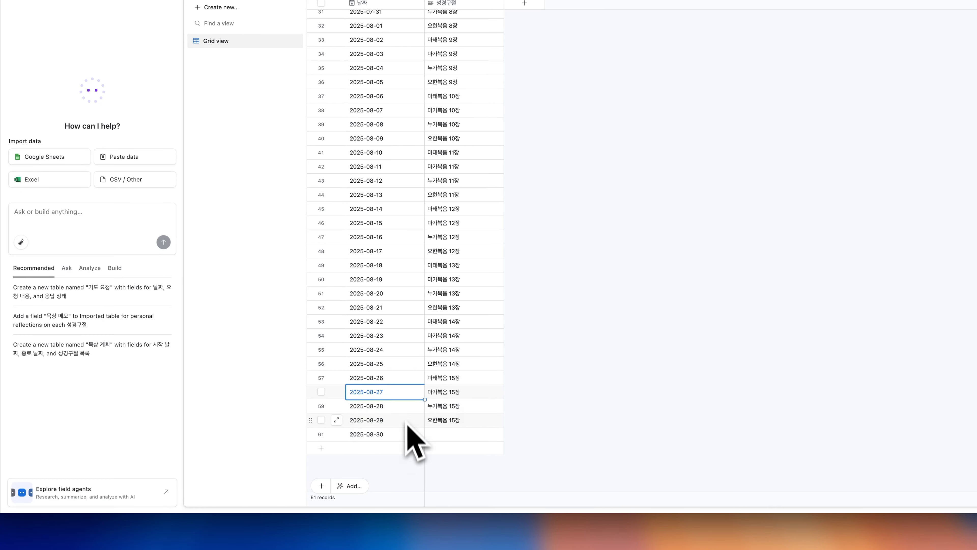
{"action": "left_click", "coordinate": [408, 432], "text": "shift"}
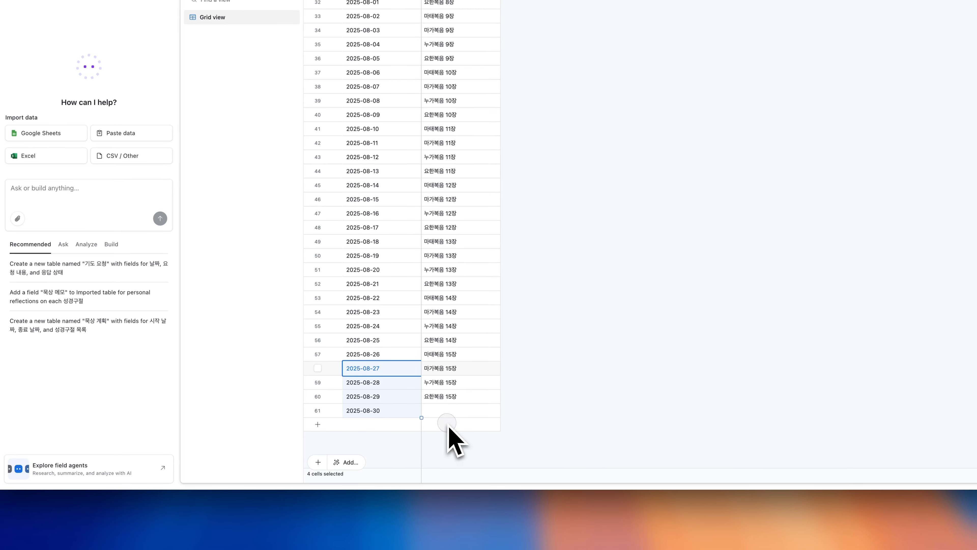
- Enter 요한복음 16장 as the 성경구절 of the 2025-08-30 record
{"action": "left_click", "coordinate": [447, 423]}
{"action": "key", "text": "BackSpace"}
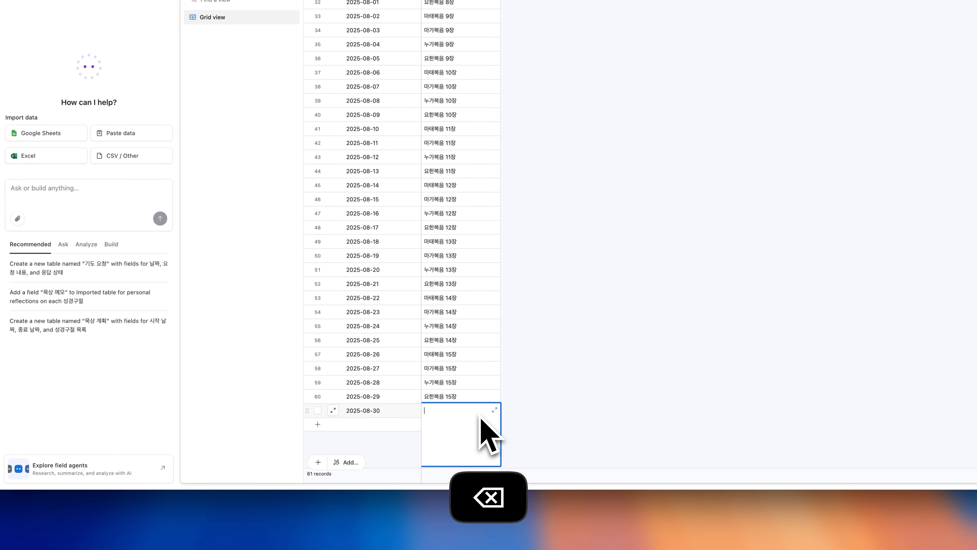
{"action": "key", "text": "BackSpace"}
{"action": "key", "text": "BackSpace"}
{"action": "key", "text": "BackSpace"}
{"action": "type", "text": "요한복음 16"}
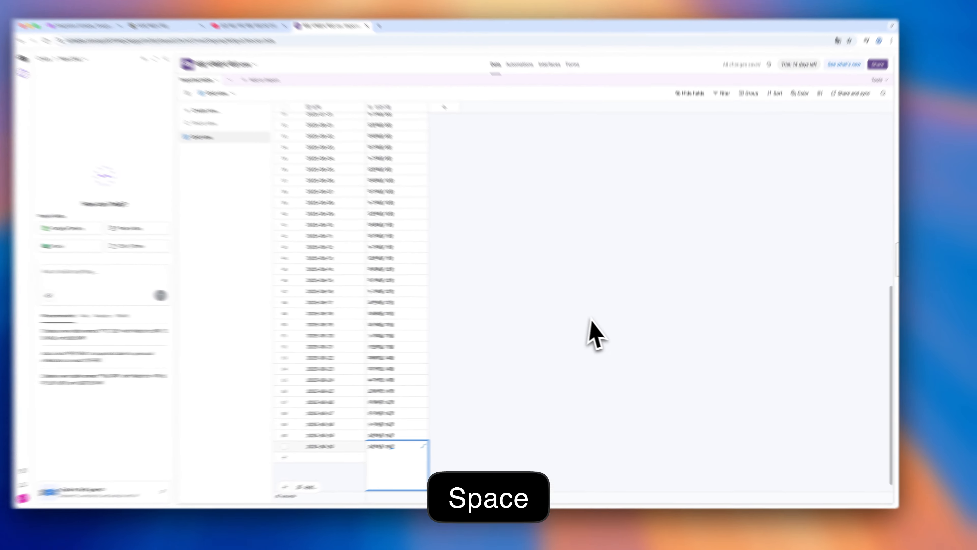
{"action": "left_click", "coordinate": [614, 317]}
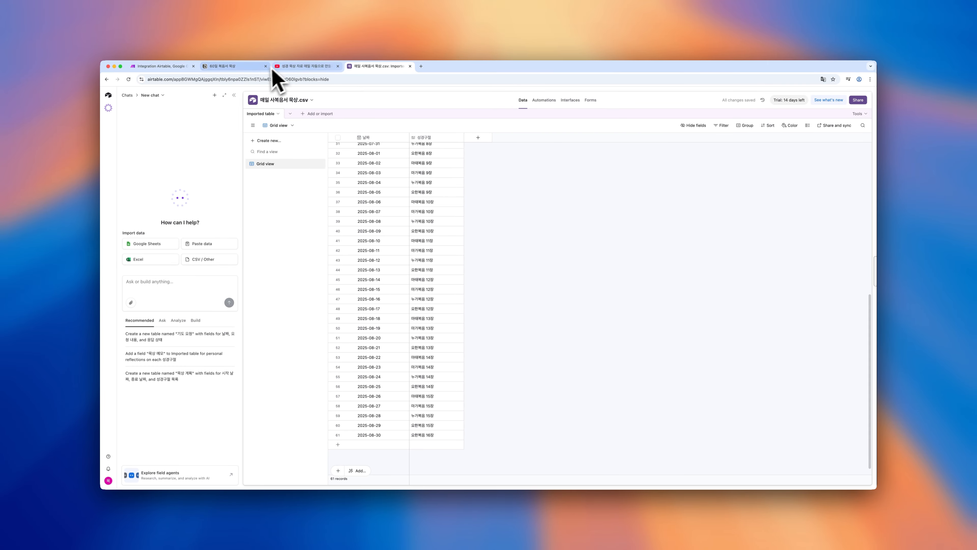
- Return to the Make scenario and check the run status of the Airtable, Google Gemini AI and Notion modules
{"action": "left_click", "coordinate": [165, 66]}
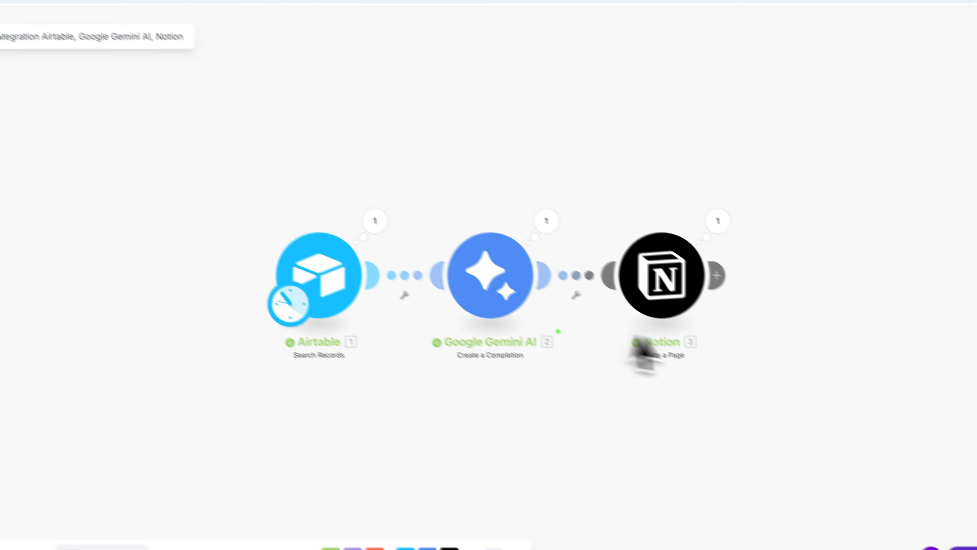
{"action": "mouse_move", "coordinate": [677, 357]}
{"action": "left_mouse_down"}
{"action": "mouse_move", "coordinate": [258, 113]}
{"action": "mouse_move", "coordinate": [614, 383]}
{"action": "left_mouse_up"}
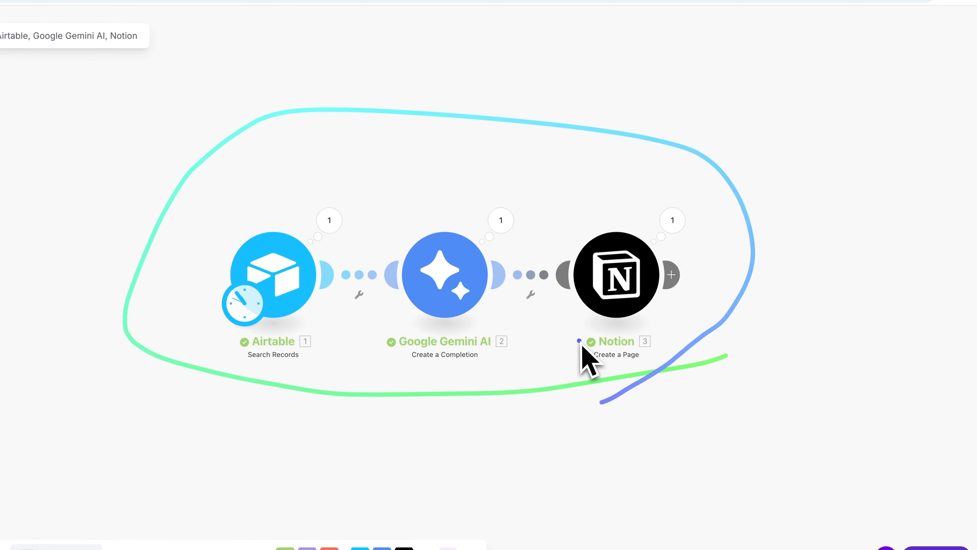
{"action": "left_click_drag", "start_coordinate": [592, 322], "coordinate": [578, 335]}
{"action": "left_click_drag", "start_coordinate": [401, 328], "coordinate": [404, 342]}
{"action": "left_click_drag", "start_coordinate": [264, 328], "coordinate": [284, 333]}
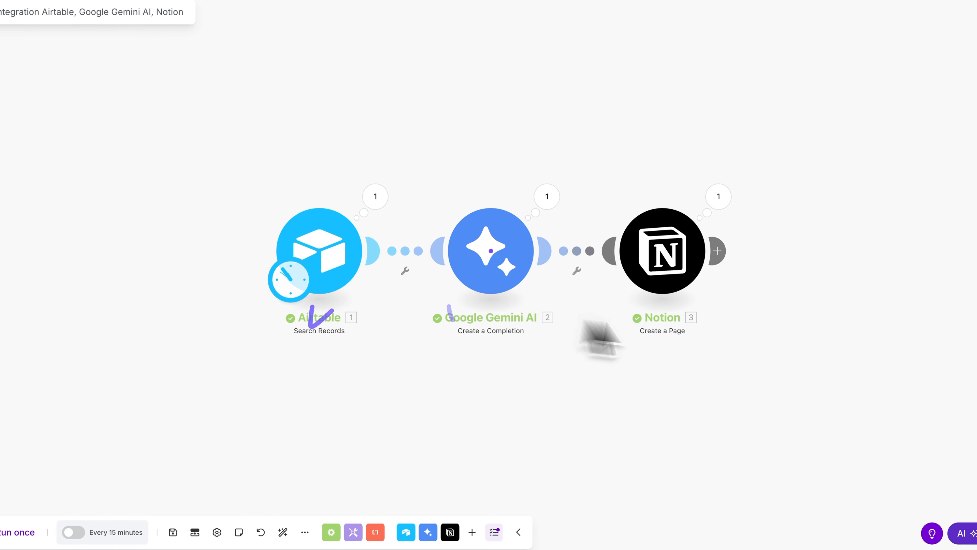
- Switch to Notion, dismiss the connections settings, and open and read the 2025-07-03 묵상 page under 60일 복음서 묵상
{"action": "mouse_move", "coordinate": [708, 355]}
{"action": "left_mouse_down"}
{"action": "mouse_move", "coordinate": [588, 386]}
{"action": "mouse_move", "coordinate": [732, 244]}
{"action": "mouse_move", "coordinate": [660, 377]}
{"action": "left_mouse_up"}
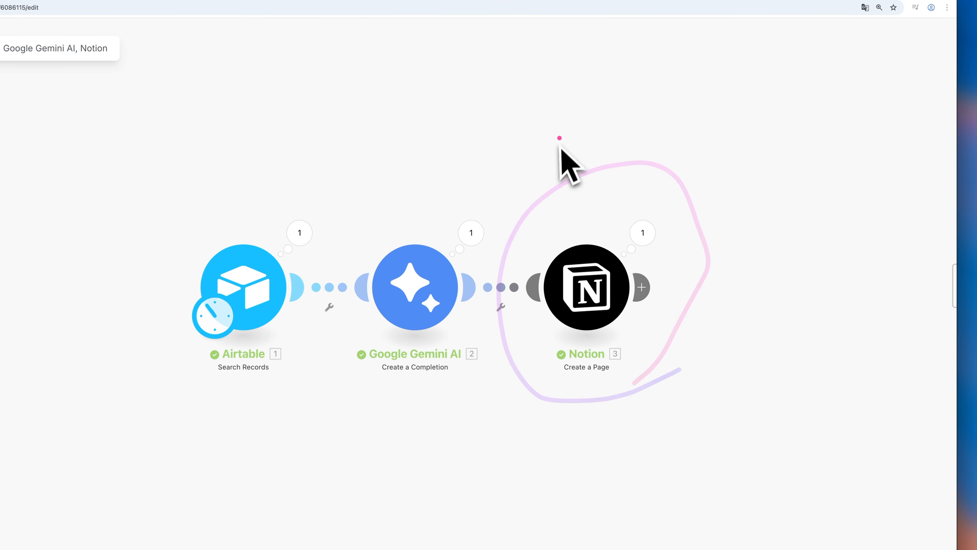
{"action": "left_click", "coordinate": [199, 71]}
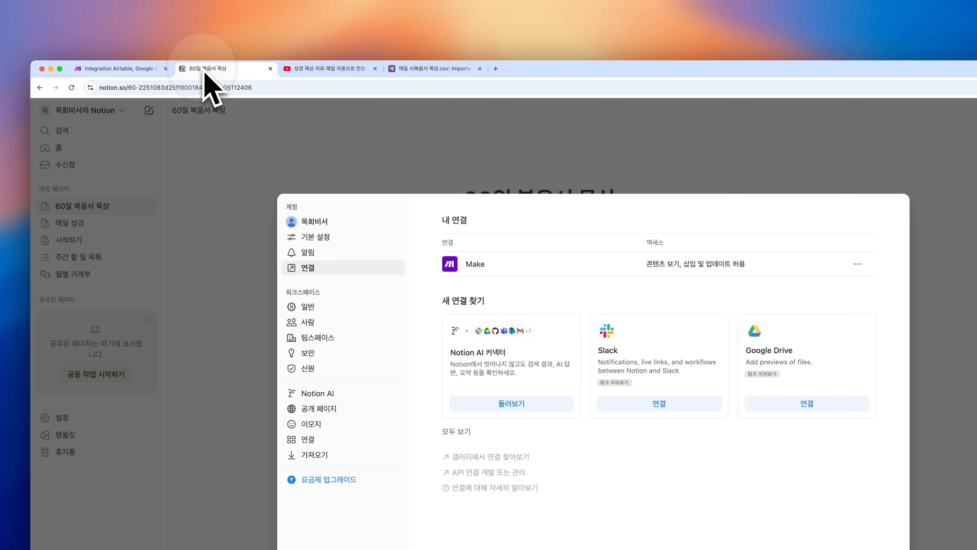
{"action": "left_click", "coordinate": [971, 199]}
{"action": "left_click_drag", "start_coordinate": [650, 259], "coordinate": [447, 138]}
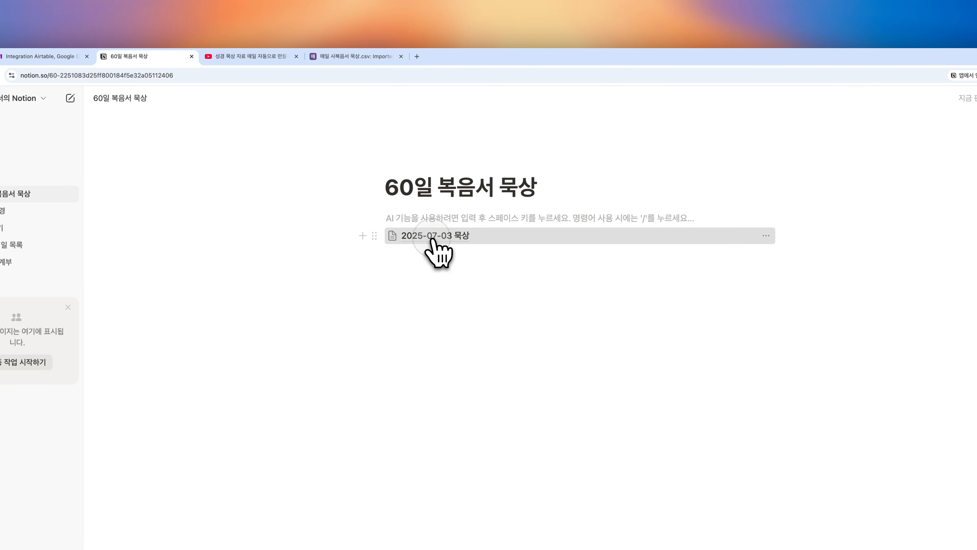
{"action": "left_click", "coordinate": [394, 237]}
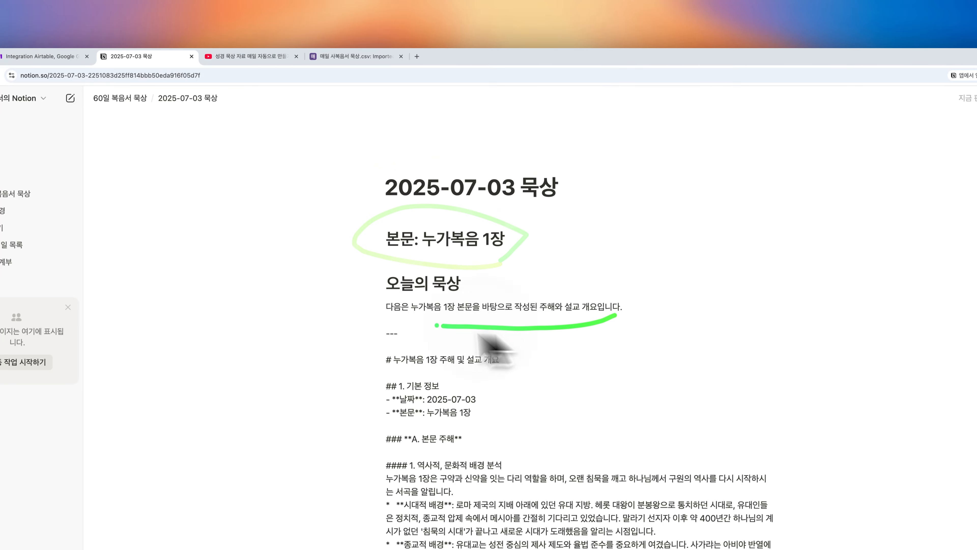
{"action": "scroll", "coordinate": [595, 331], "scroll_direction": "down", "scroll_amount": 15}
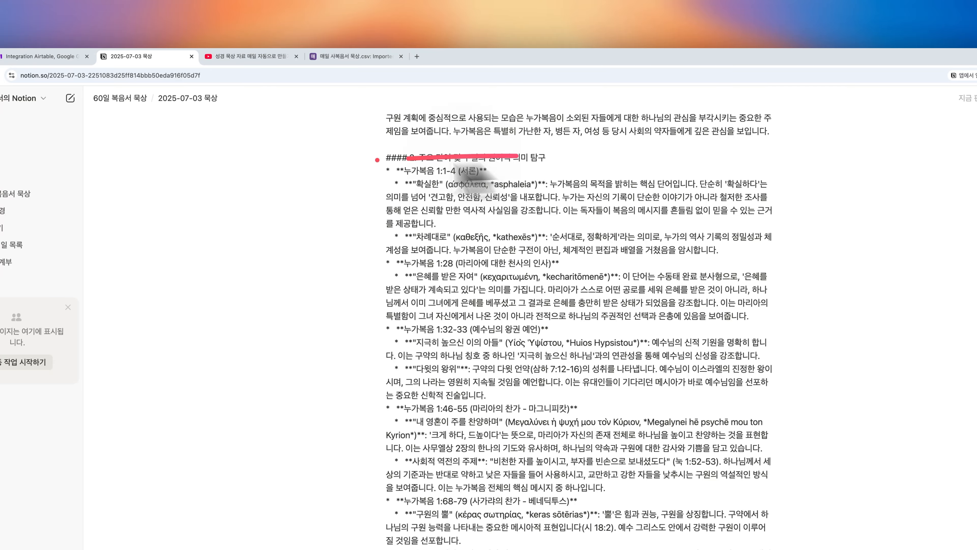
{"action": "mouse_move", "coordinate": [454, 163]}
{"action": "left_mouse_down"}
{"action": "mouse_move", "coordinate": [415, 494]}
{"action": "mouse_move", "coordinate": [704, 130]}
{"action": "mouse_move", "coordinate": [383, 177]}
{"action": "left_mouse_up"}
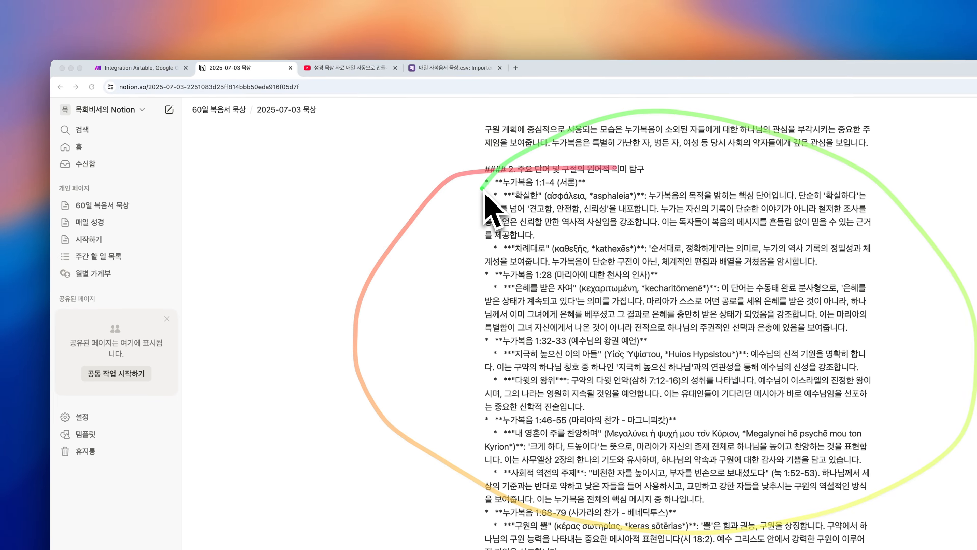
{"action": "scroll", "coordinate": [485, 192], "scroll_direction": "down", "scroll_amount": 1}
{"action": "scroll", "coordinate": [492, 196], "scroll_direction": "up", "scroll_amount": 15}
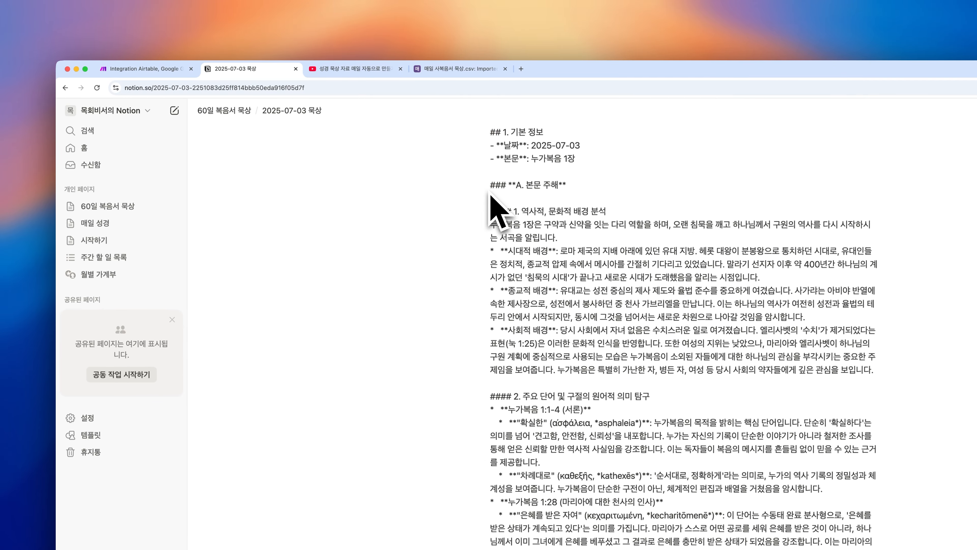
- Check the Make scenario and the records in the Airtable base 매일 사복음서 묵상.csv, ending on the Airtable home page
{"action": "left_click", "coordinate": [164, 75]}
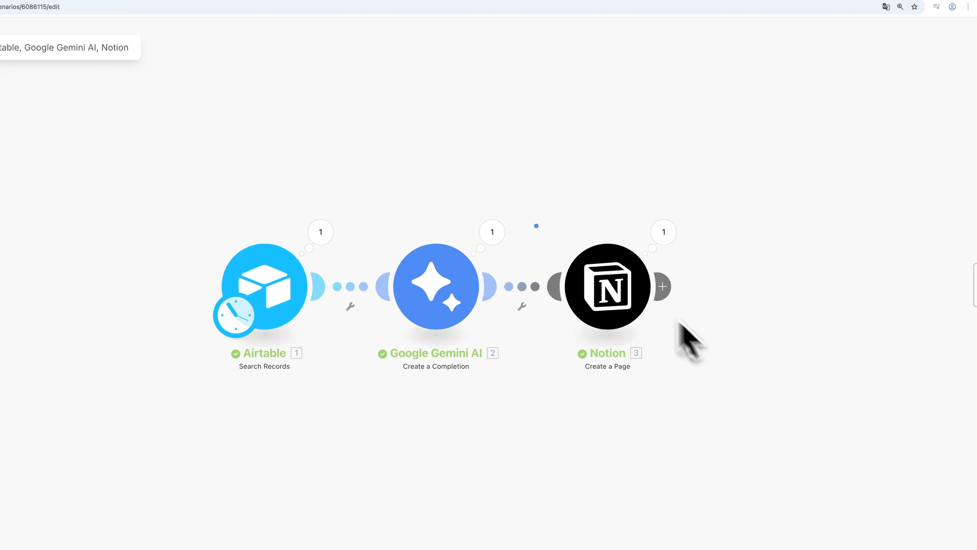
{"action": "left_click", "coordinate": [375, 58]}
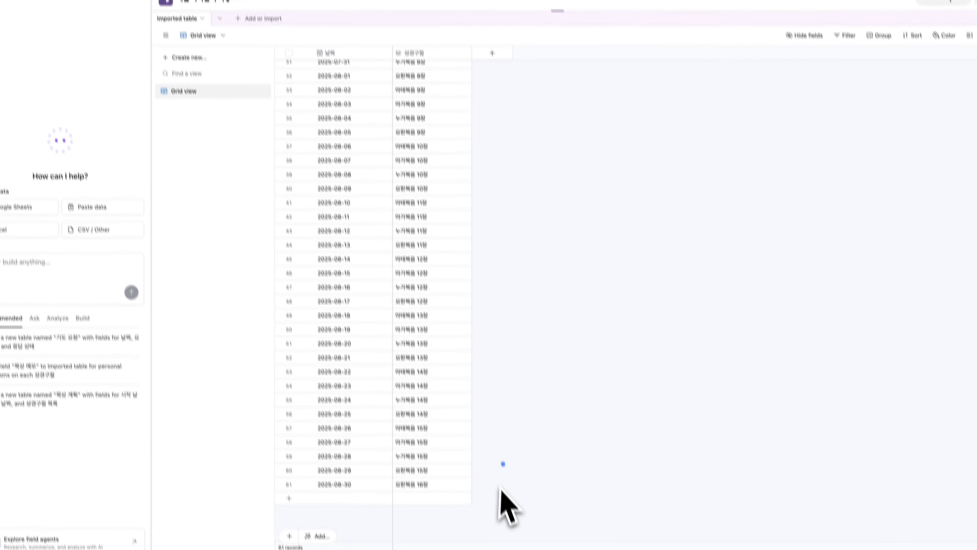
{"action": "mouse_move", "coordinate": [500, 488]}
{"action": "left_mouse_down"}
{"action": "mouse_move", "coordinate": [199, 416]}
{"action": "mouse_move", "coordinate": [308, 1]}
{"action": "mouse_move", "coordinate": [354, 484]}
{"action": "mouse_move", "coordinate": [330, 501]}
{"action": "left_mouse_up"}
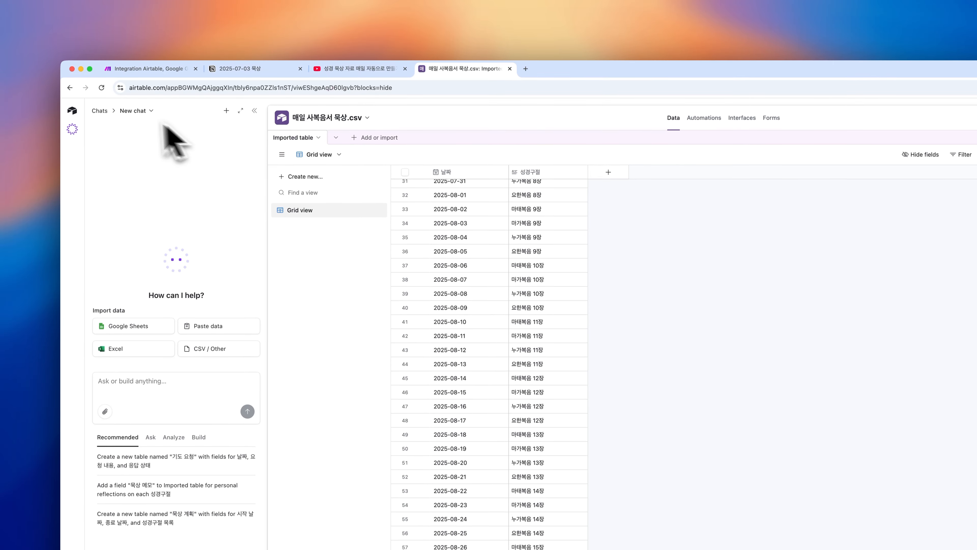
{"action": "left_click", "coordinate": [102, 110]}
{"action": "left_click", "coordinate": [73, 112]}
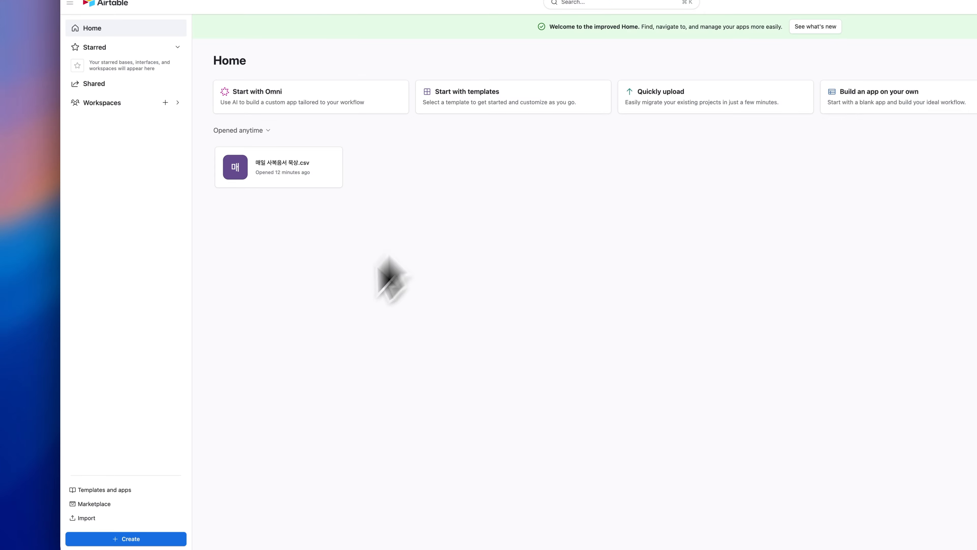
- Start a Microsoft Excel import in Airtable and upload the local file 60일 성경 묵상.xlsx
{"action": "left_click", "coordinate": [135, 518]}
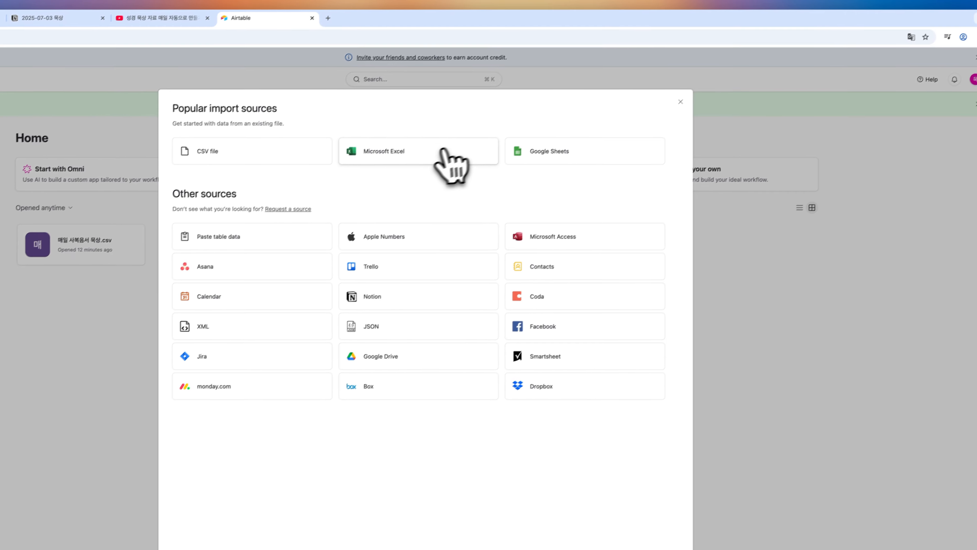
{"action": "left_click", "coordinate": [539, 75]}
{"action": "key", "text": "super+Tab"}
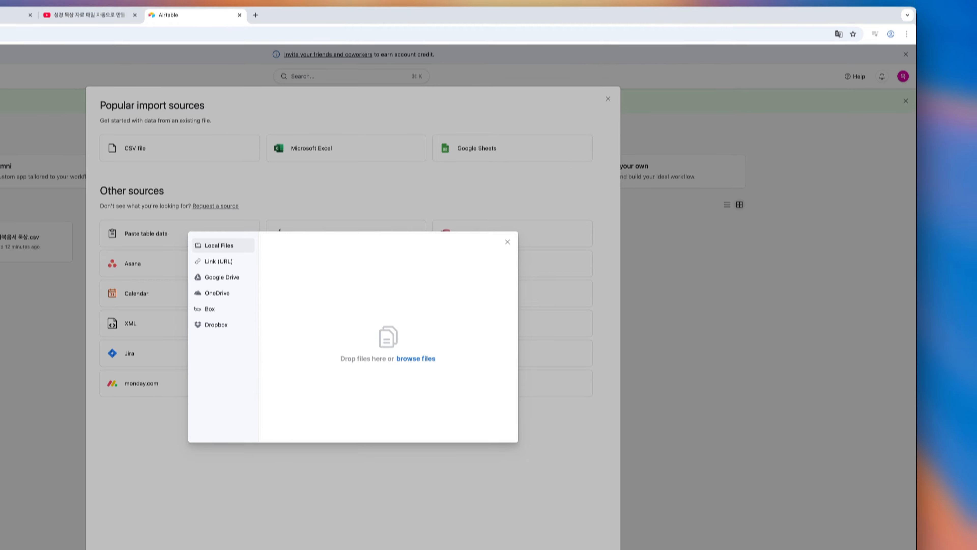
{"action": "key", "text": "super+n"}
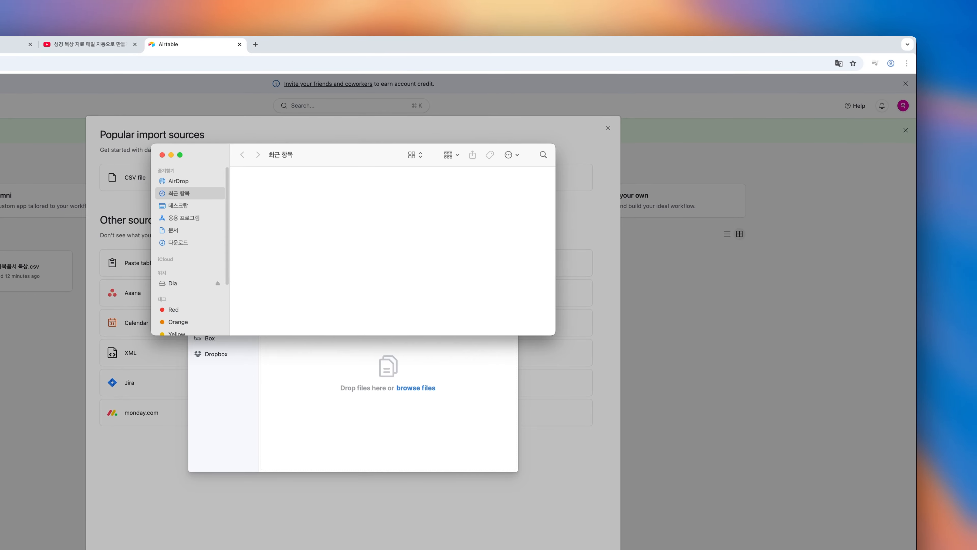
{"action": "left_click_drag", "start_coordinate": [335, 156], "coordinate": [976, 235]}
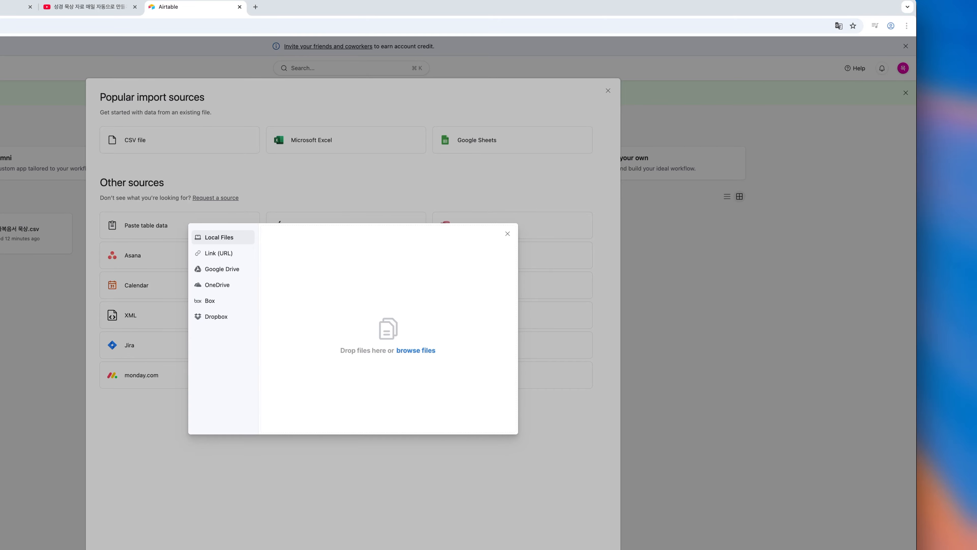
{"action": "left_click_drag", "start_coordinate": [973, 308], "coordinate": [426, 337]}
{"action": "left_click", "coordinate": [578, 349]}
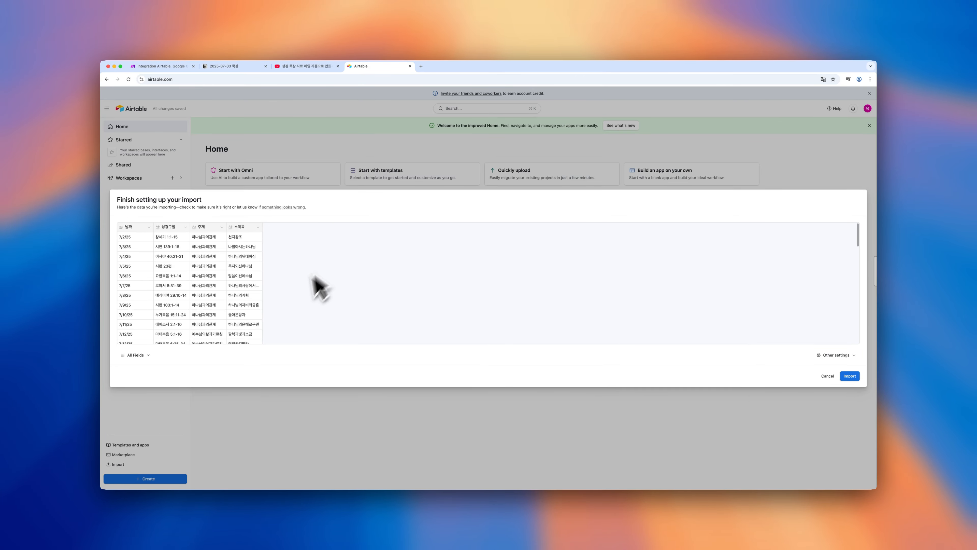
- Review the import preview's rows, set the 날짜 field type to Date and import the data
{"action": "mouse_move", "coordinate": [284, 331]}
{"action": "left_mouse_down"}
{"action": "mouse_move", "coordinate": [109, 246]}
{"action": "mouse_move", "coordinate": [276, 329]}
{"action": "mouse_move", "coordinate": [267, 351]}
{"action": "left_mouse_up"}
{"action": "left_click", "coordinate": [177, 316]}
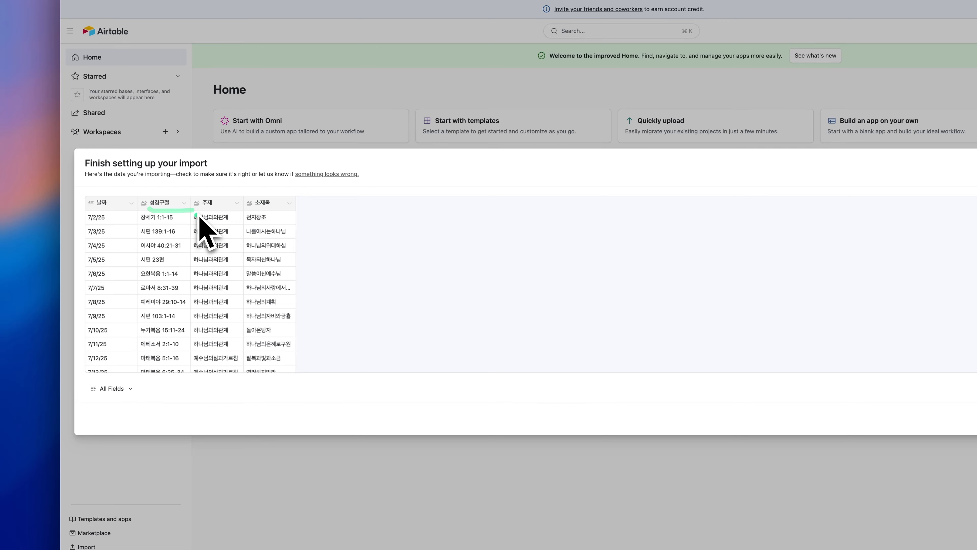
{"action": "key", "text": "Escape"}
{"action": "scroll", "coordinate": [211, 327], "scroll_direction": "down", "scroll_amount": 15}
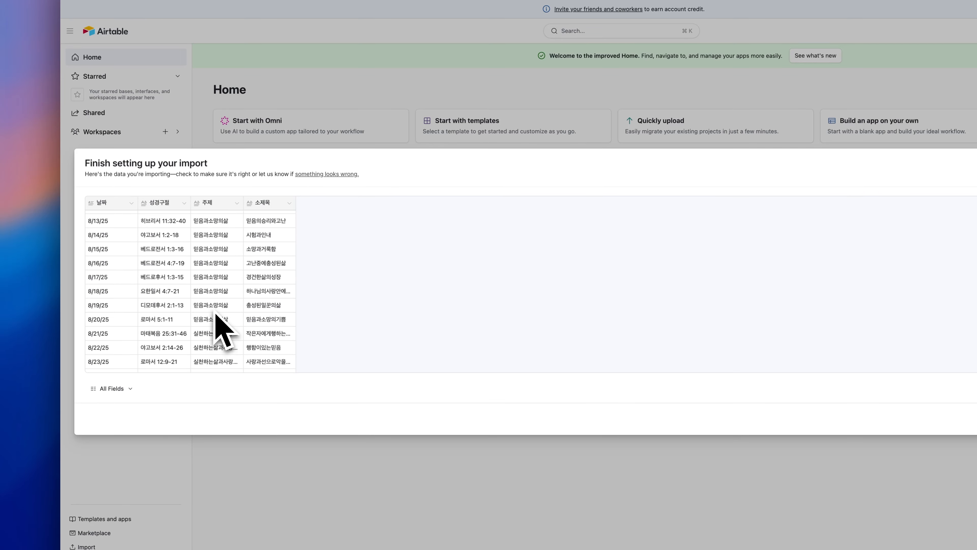
{"action": "scroll", "coordinate": [215, 308], "scroll_direction": "up", "scroll_amount": 15}
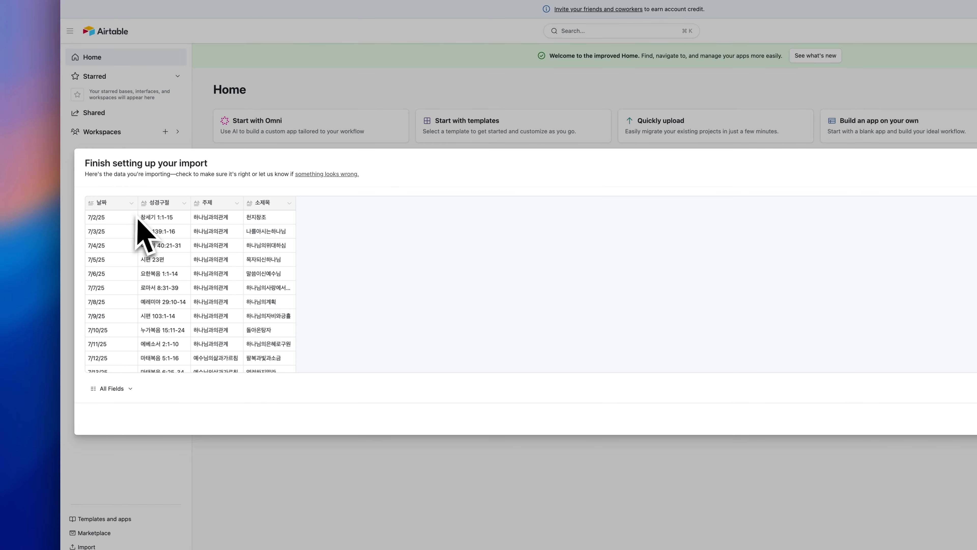
{"action": "left_click", "coordinate": [133, 203]}
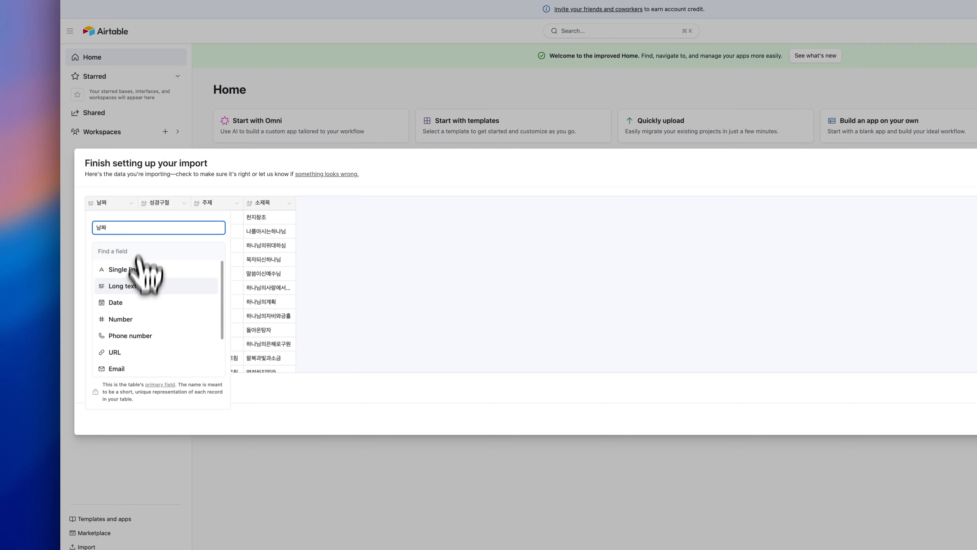
{"action": "left_click", "coordinate": [130, 302]}
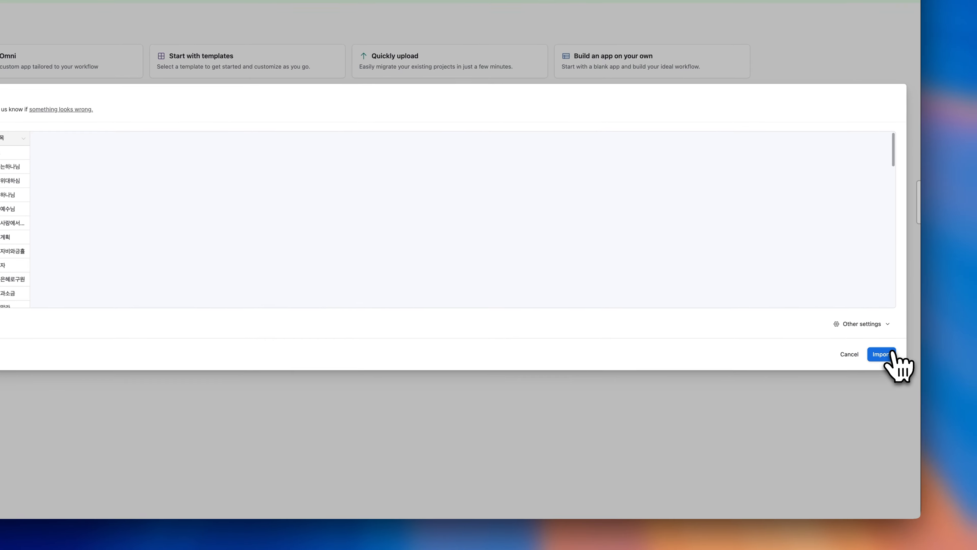
{"action": "left_click", "coordinate": [890, 354]}
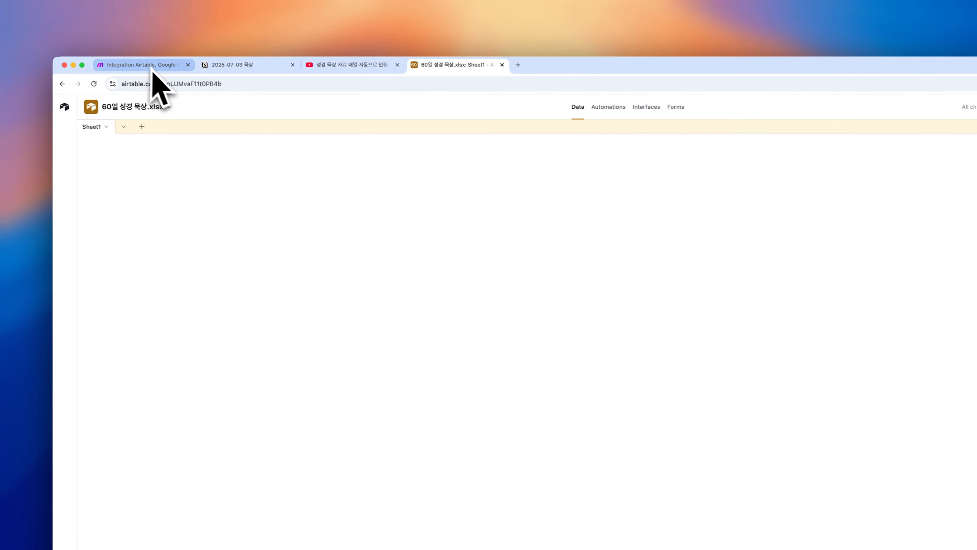
- Return to the Make scenario and set the Airtable Search Records module's base to 60일 성경 묵상.xlsx and its table to Sheet1
{"action": "left_click", "coordinate": [152, 75]}
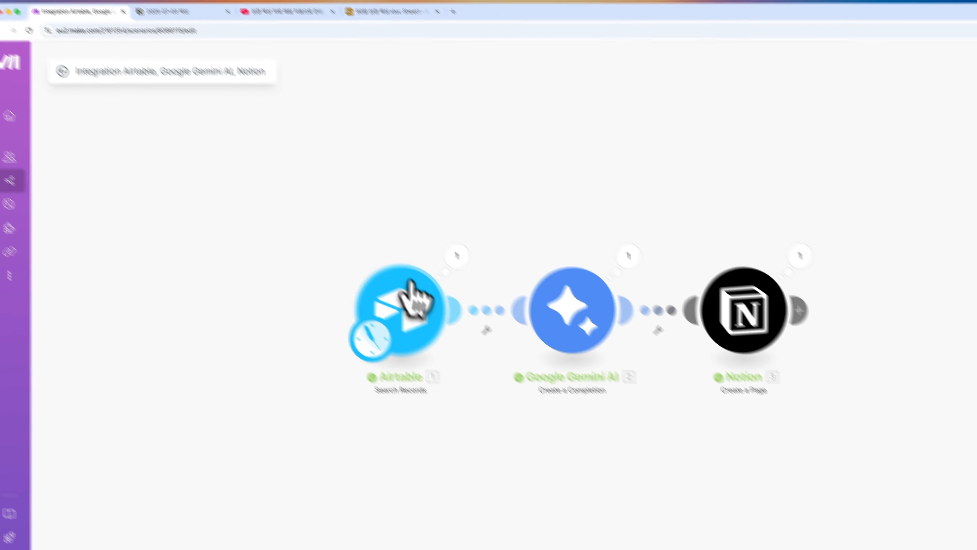
{"action": "left_click", "coordinate": [428, 318]}
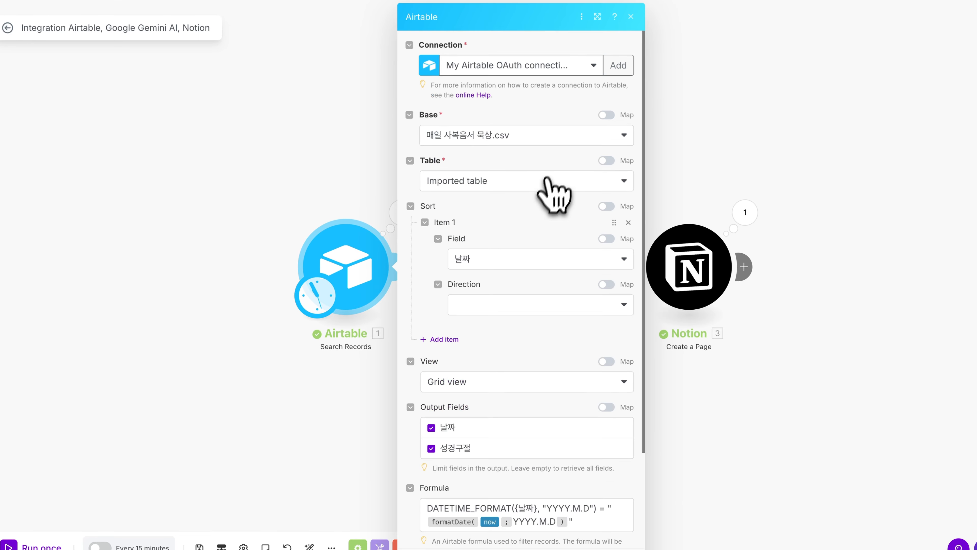
{"action": "left_click", "coordinate": [556, 143]}
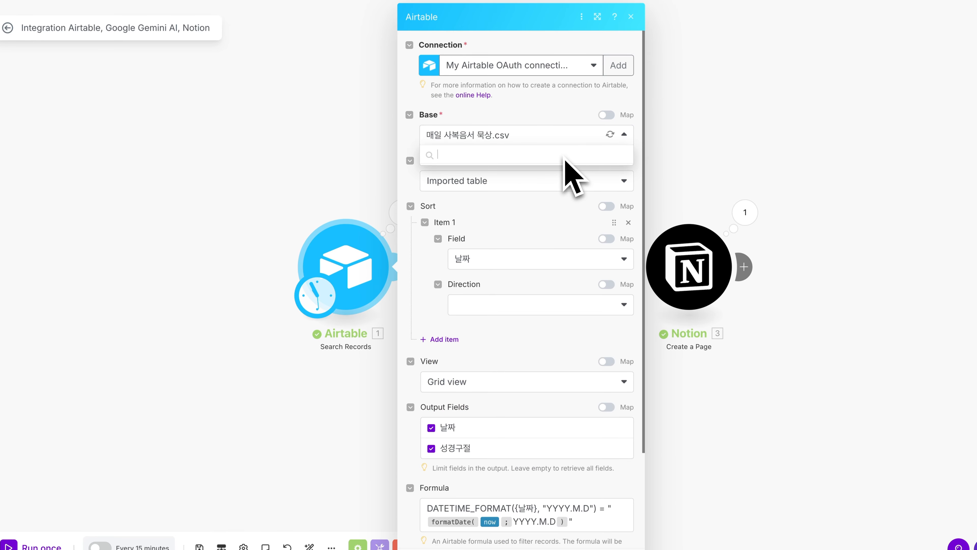
{"action": "left_click", "coordinate": [535, 173]}
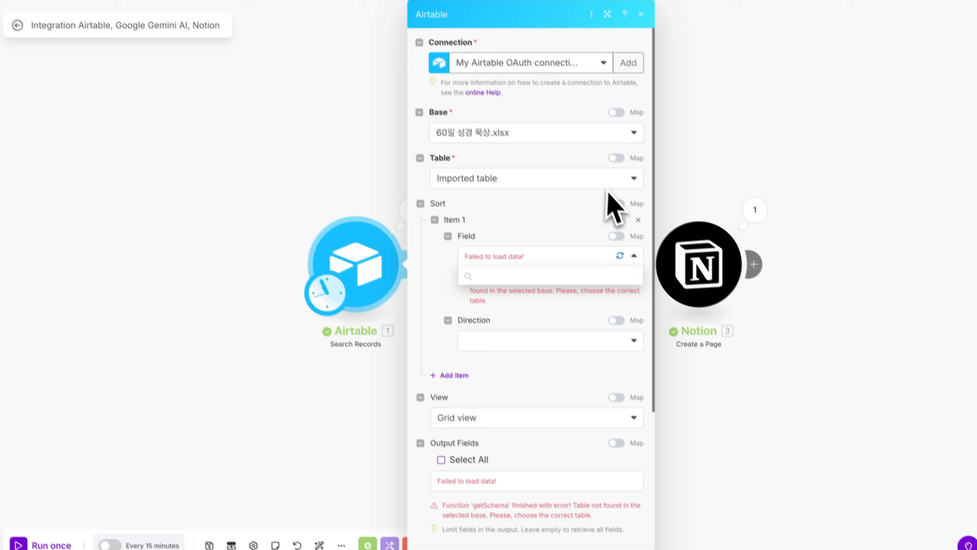
{"action": "left_click", "coordinate": [689, 281]}
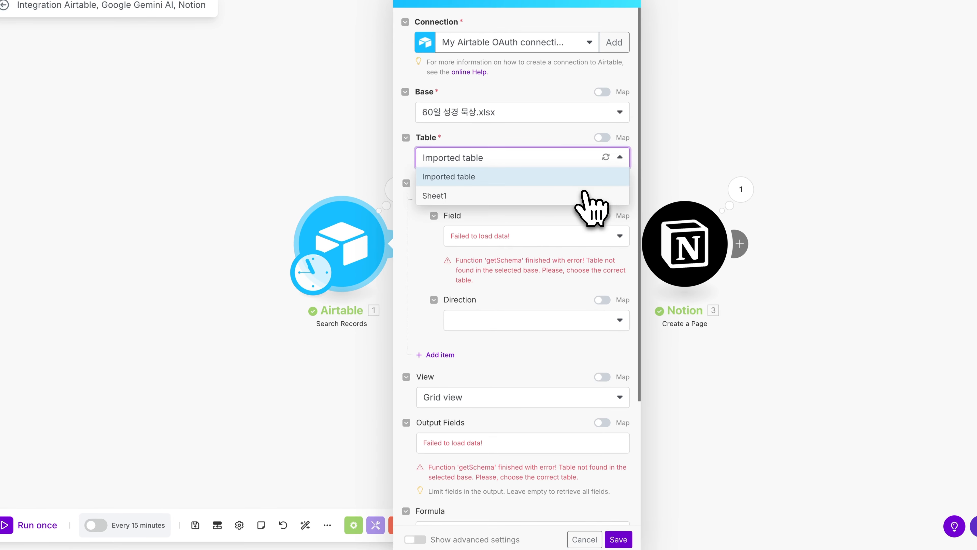
{"action": "left_click", "coordinate": [585, 196]}
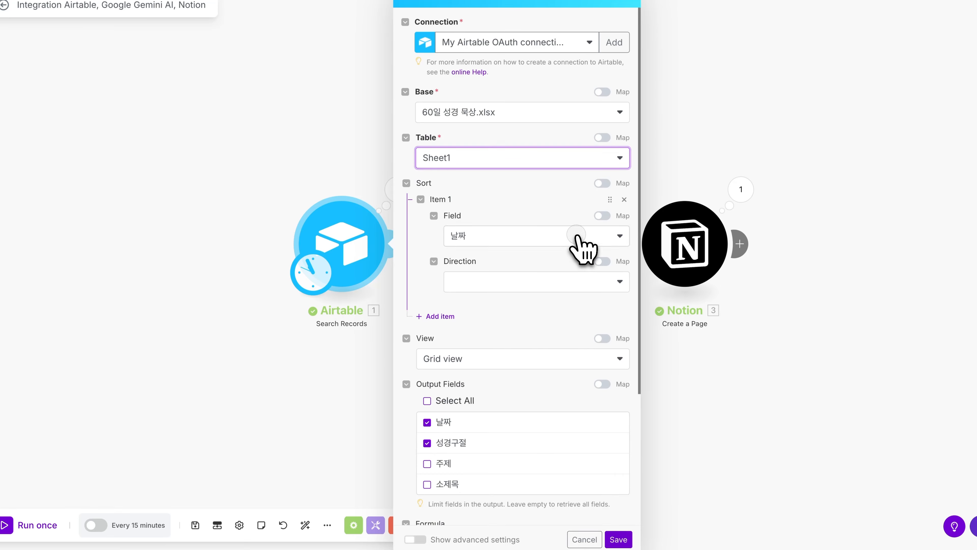
- Choose 날짜 as the sort field and Grid view as the view, and save the Airtable module
{"action": "left_click", "coordinate": [576, 235]}
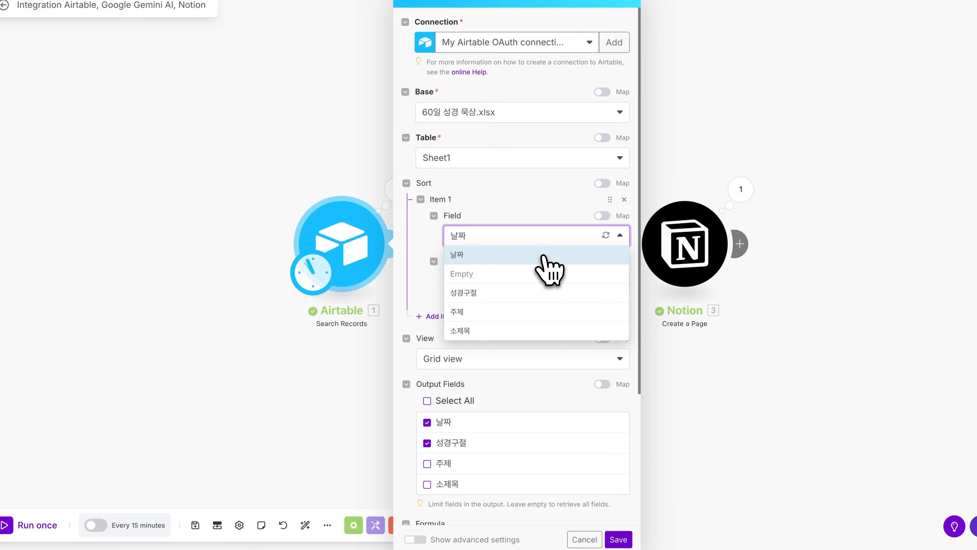
{"action": "left_click", "coordinate": [544, 255]}
{"action": "scroll", "coordinate": [516, 315], "scroll_direction": "down", "scroll_amount": 3}
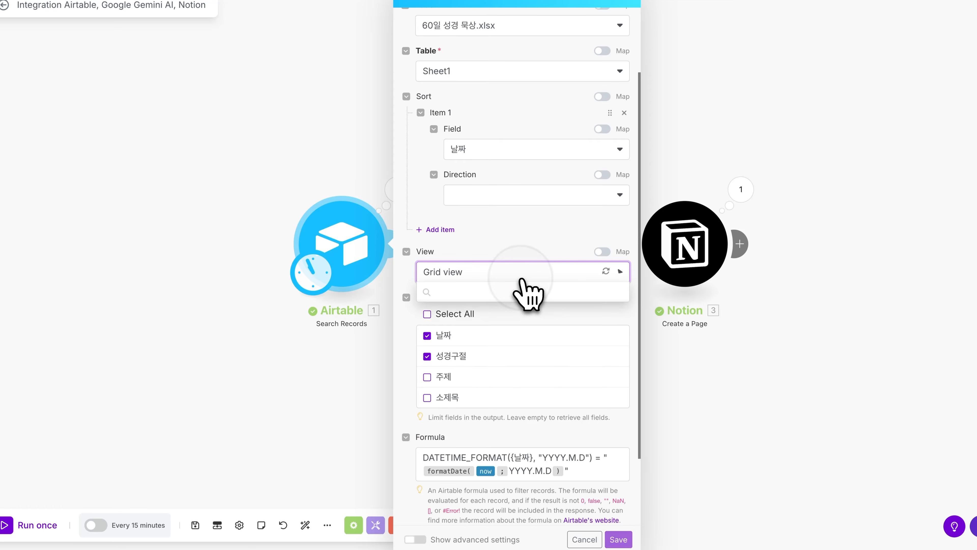
{"action": "left_click", "coordinate": [524, 295]}
{"action": "scroll", "coordinate": [556, 404], "scroll_direction": "down", "scroll_amount": 2}
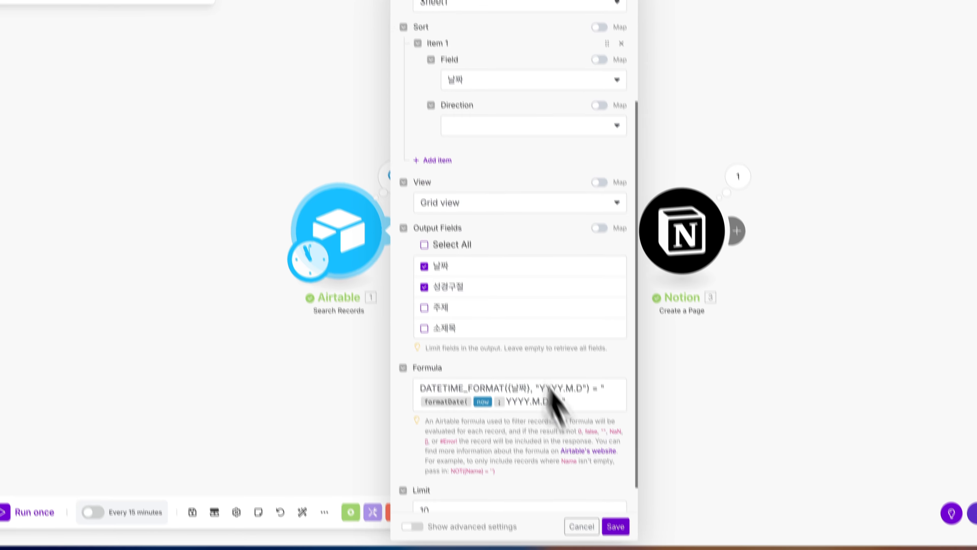
{"action": "left_click", "coordinate": [618, 539]}
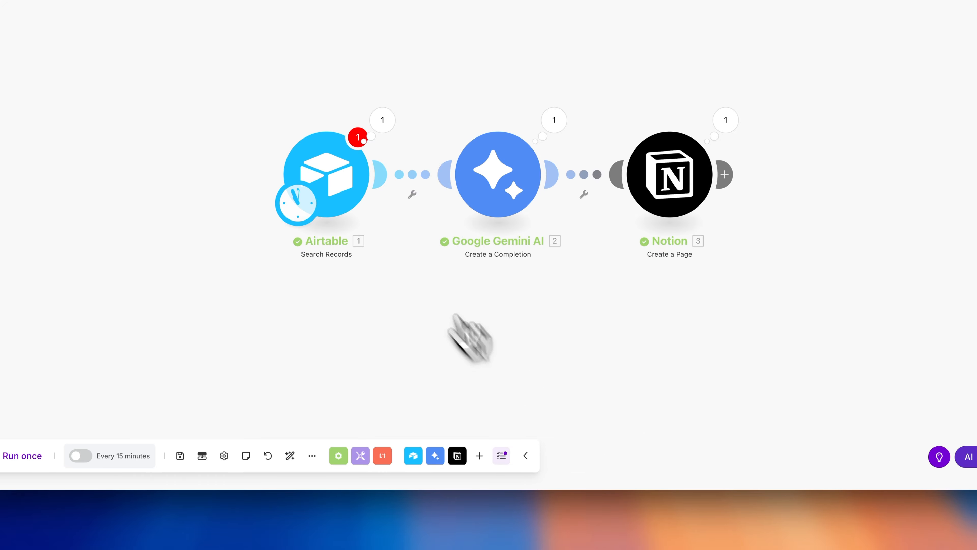
- Add 주제 and 소제목 to the Airtable module's output fields and save the module
{"action": "left_click", "coordinate": [355, 184]}
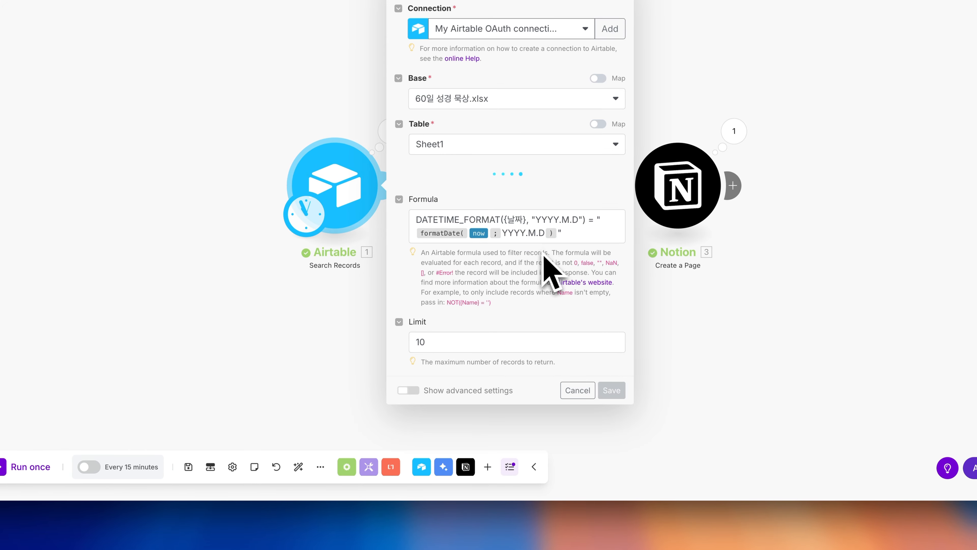
{"action": "scroll", "coordinate": [606, 301], "scroll_direction": "down", "scroll_amount": 1}
{"action": "left_click", "coordinate": [438, 230]}
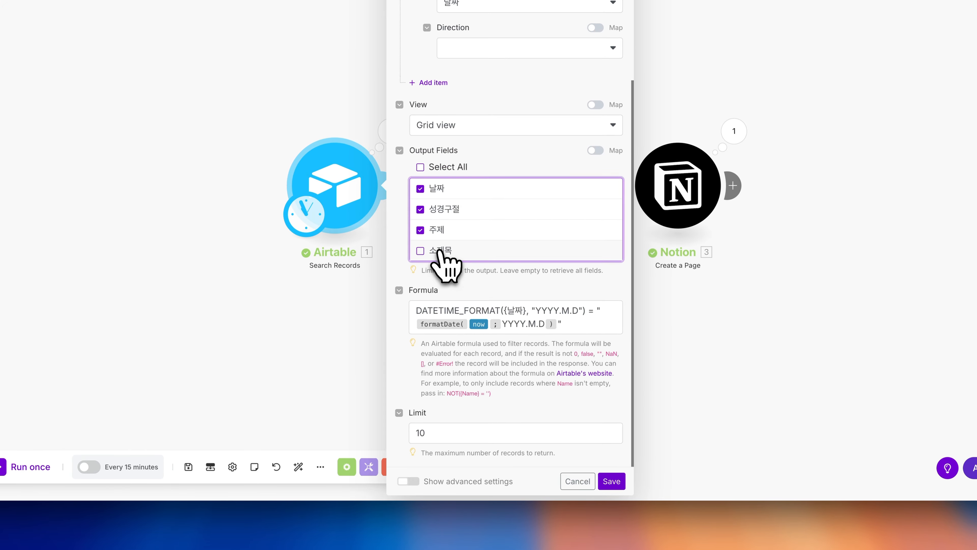
{"action": "left_click", "coordinate": [437, 251]}
{"action": "left_click", "coordinate": [611, 481]}
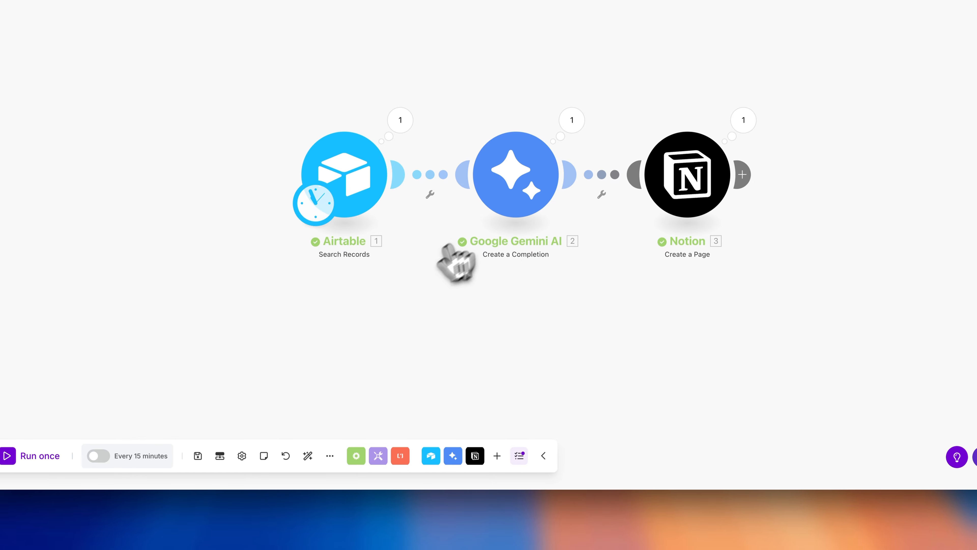
- Open the Google Gemini AI module and add a "--**주제**:" line with the mapped Airtable 주제 field below 본문 in the user prompt
{"action": "left_click", "coordinate": [537, 201]}
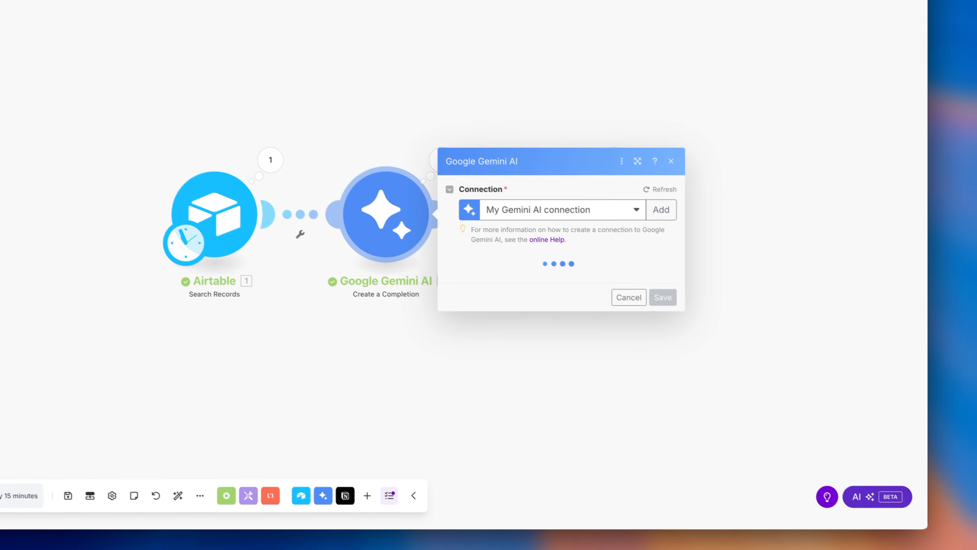
{"action": "scroll", "coordinate": [542, 270], "scroll_direction": "down", "scroll_amount": 10}
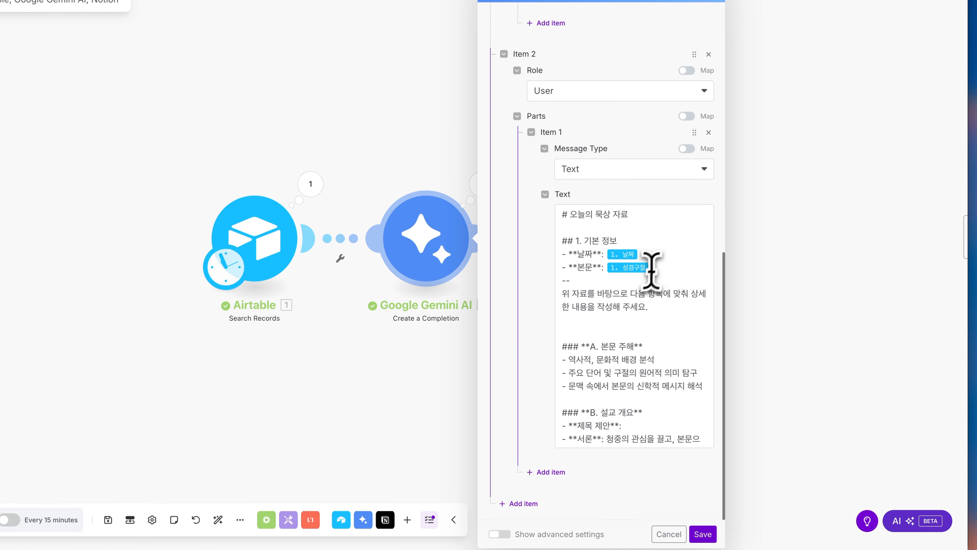
{"action": "left_click", "coordinate": [657, 264]}
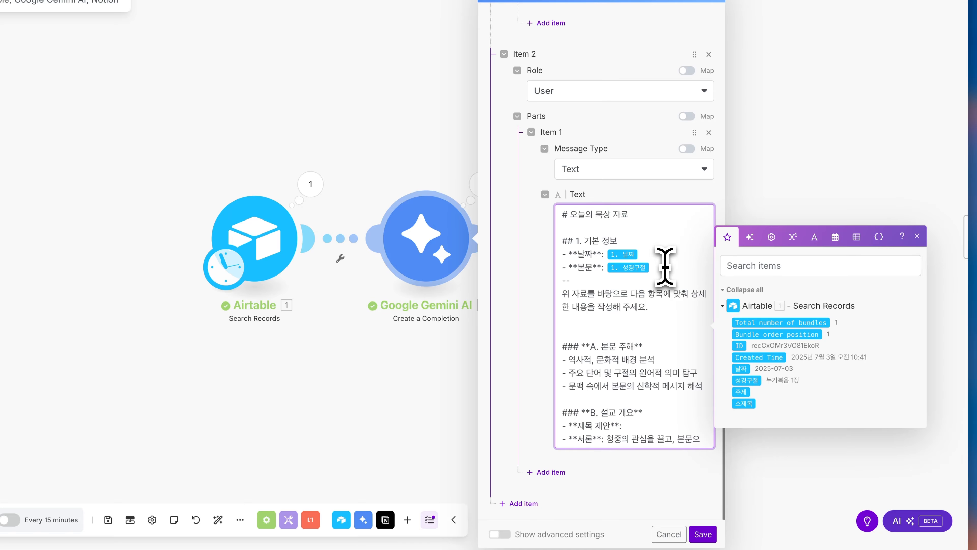
{"action": "key", "text": "Return"}
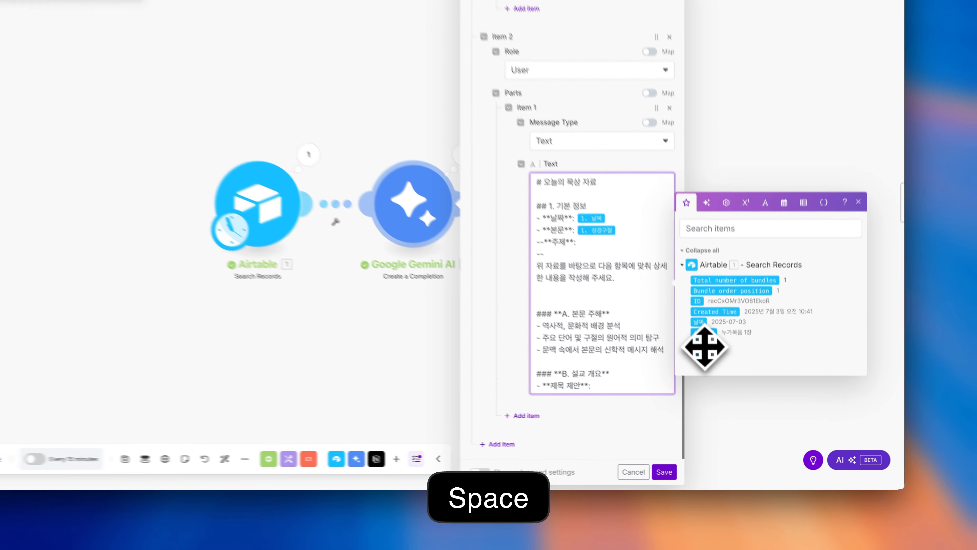
{"action": "left_click", "coordinate": [720, 377]}
- Add a "--**소제목**:" line with the mapped Airtable 소제목 field below the 주제 line of the prompt
{"action": "key", "text": "Return"}
{"action": "type", "text": "--** 1. 소제목"}
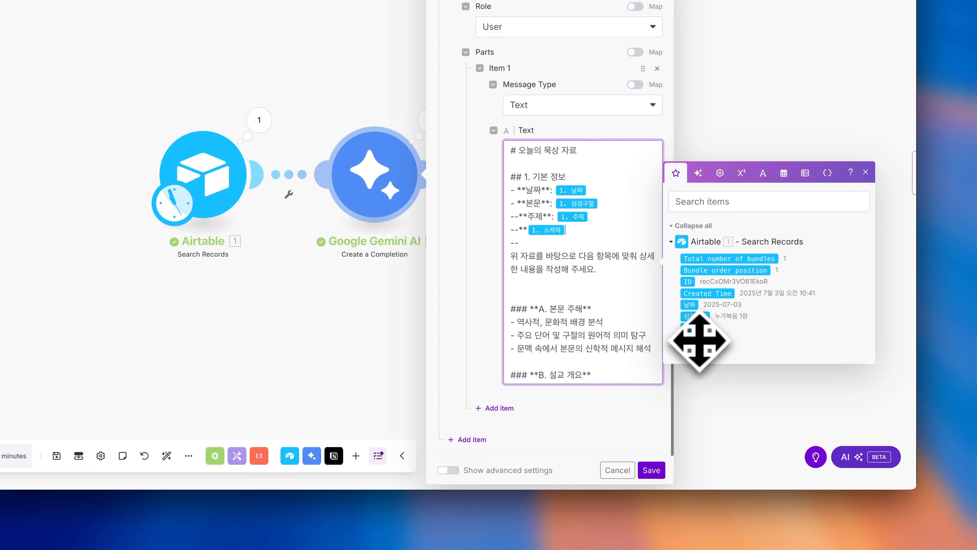
{"action": "type", "text": "*소제**:"}
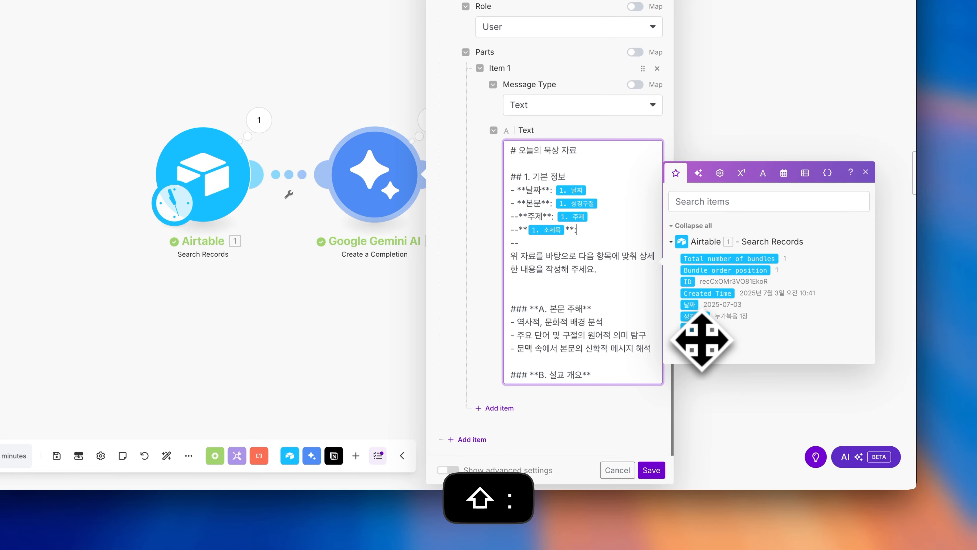
{"action": "key", "text": "Left"}
{"action": "key", "text": "Left"}
{"action": "key", "text": "Left"}
{"action": "key", "text": "BackSpace"}
{"action": "type", "text": "소제목**:"}
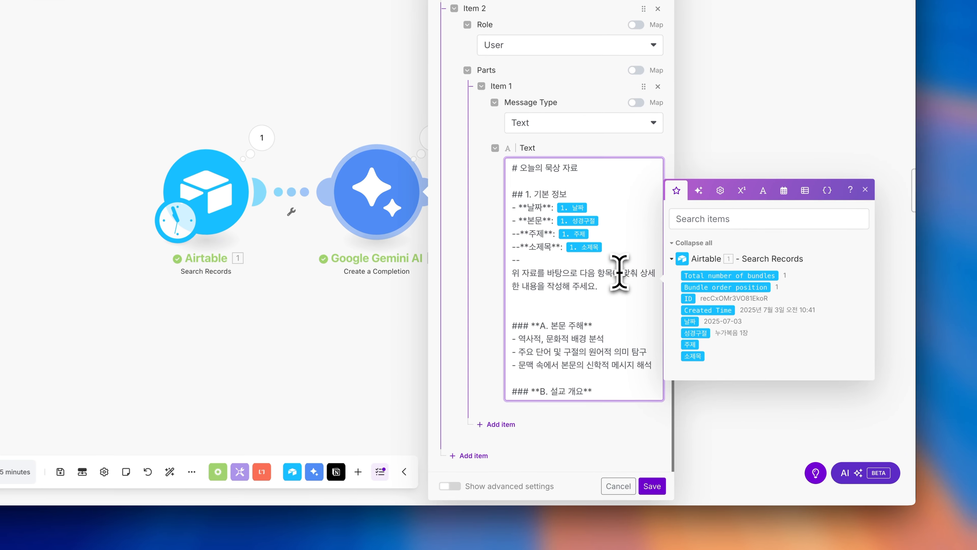
- Review the Gemini user prompt, from the basic information and writing instruction through the 본문 주해 and 설교 개요 sections
{"action": "scroll", "coordinate": [677, 335], "scroll_direction": "down", "scroll_amount": 5}
{"action": "scroll", "coordinate": [677, 335], "scroll_direction": "up", "scroll_amount": 2}
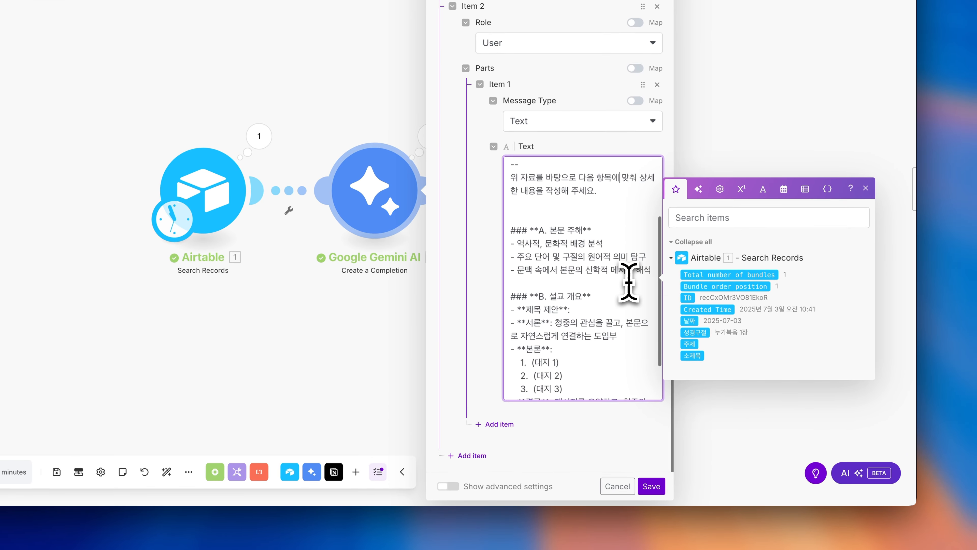
{"action": "scroll", "coordinate": [629, 282], "scroll_direction": "up", "scroll_amount": 3}
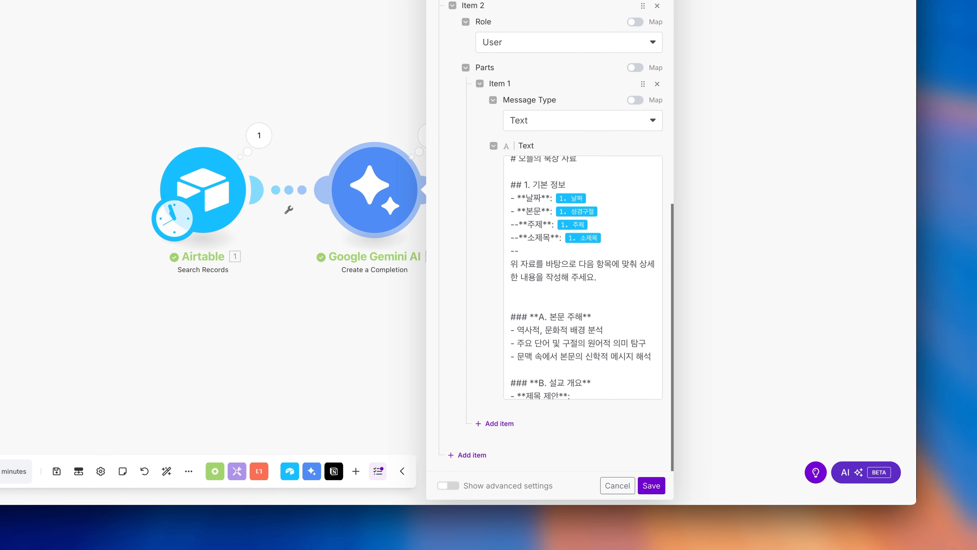
{"action": "left_click", "coordinate": [611, 279]}
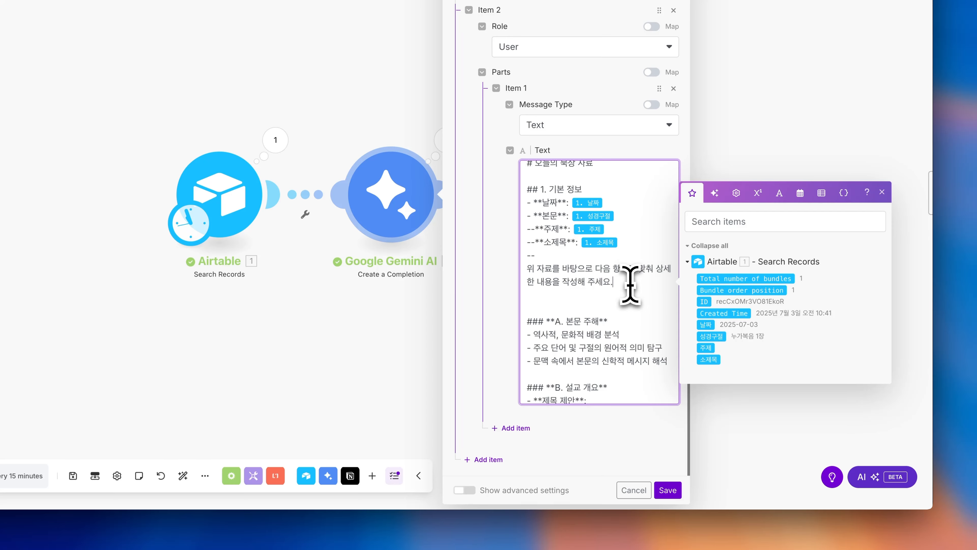
{"action": "left_click_drag", "start_coordinate": [619, 287], "coordinate": [516, 272]}
{"action": "left_click", "coordinate": [581, 290]}
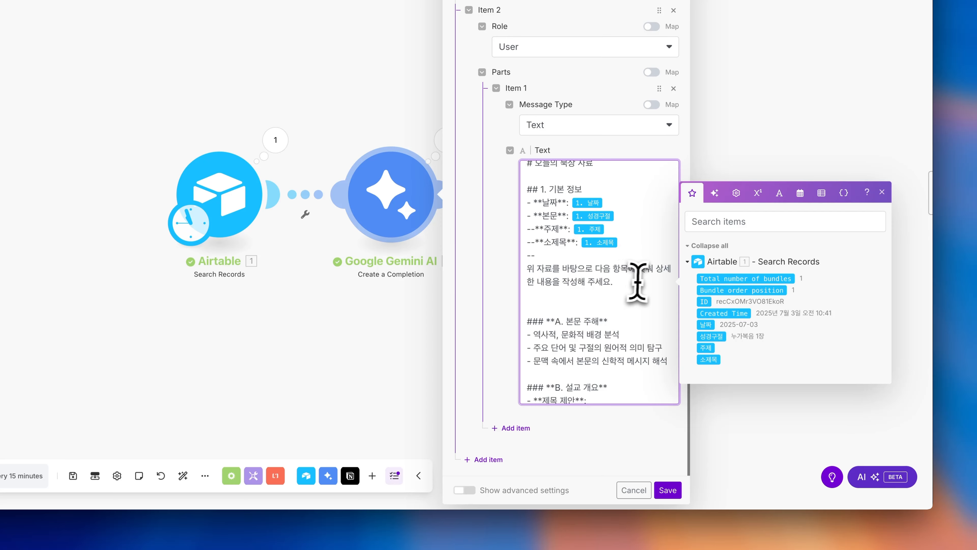
{"action": "scroll", "coordinate": [617, 339], "scroll_direction": "down", "scroll_amount": 1}
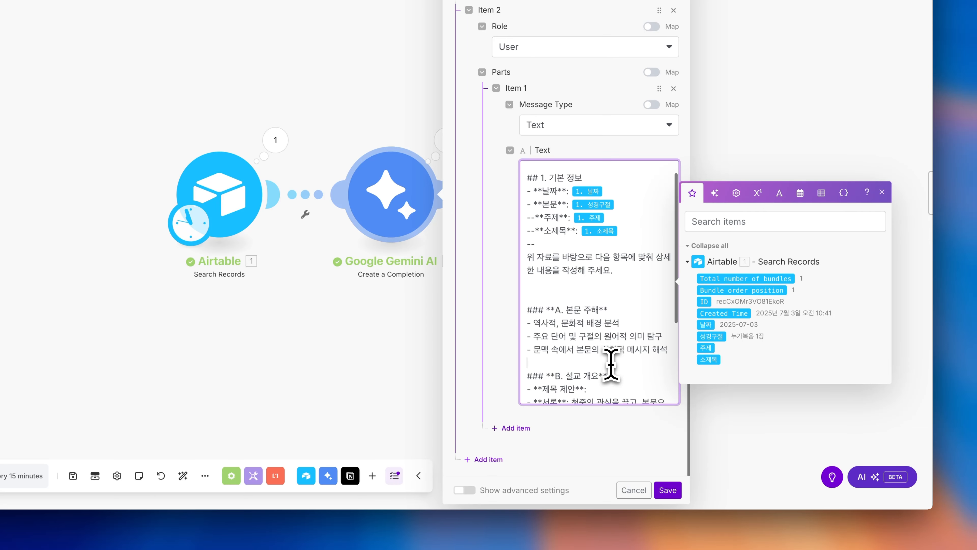
{"action": "left_click", "coordinate": [612, 362]}
{"action": "scroll", "coordinate": [613, 361], "scroll_direction": "down", "scroll_amount": 2}
{"action": "scroll", "coordinate": [612, 362], "scroll_direction": "down", "scroll_amount": 2}
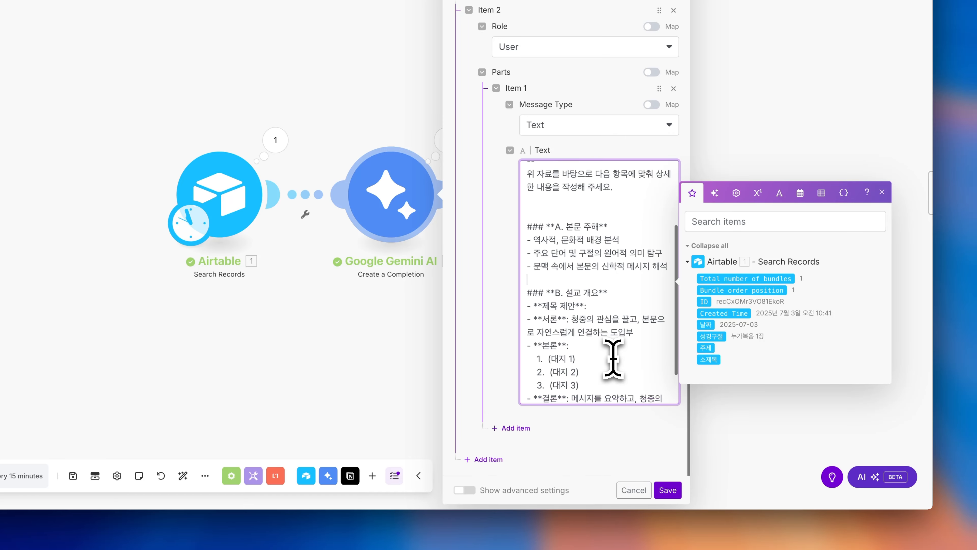
- Add the line "주제에 따른 신학적 함의를 바탕으로" below the writing instruction, remove the extra blank line and save the Gemini module
{"action": "scroll", "coordinate": [618, 321], "scroll_direction": "up", "scroll_amount": 3}
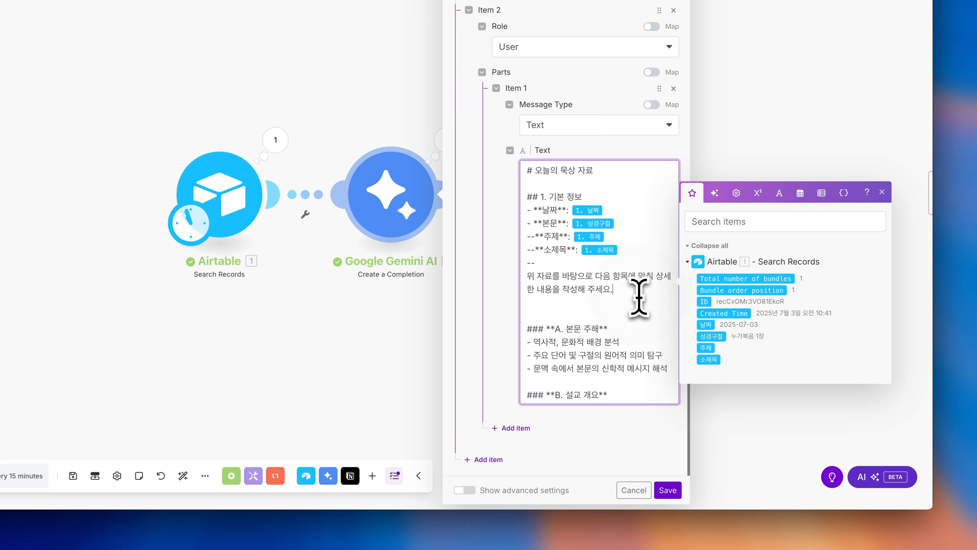
{"action": "key", "text": "Return"}
{"action": "key", "text": "Return"}
{"action": "type", "text": "주제에 때"}
{"action": "type", "text": "른 신"}
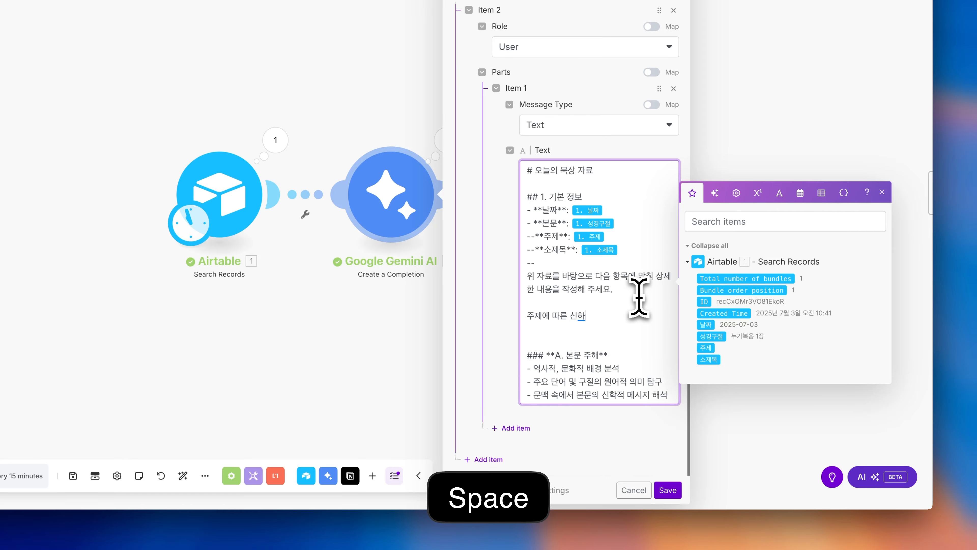
{"action": "type", "text": "학적 함의"}
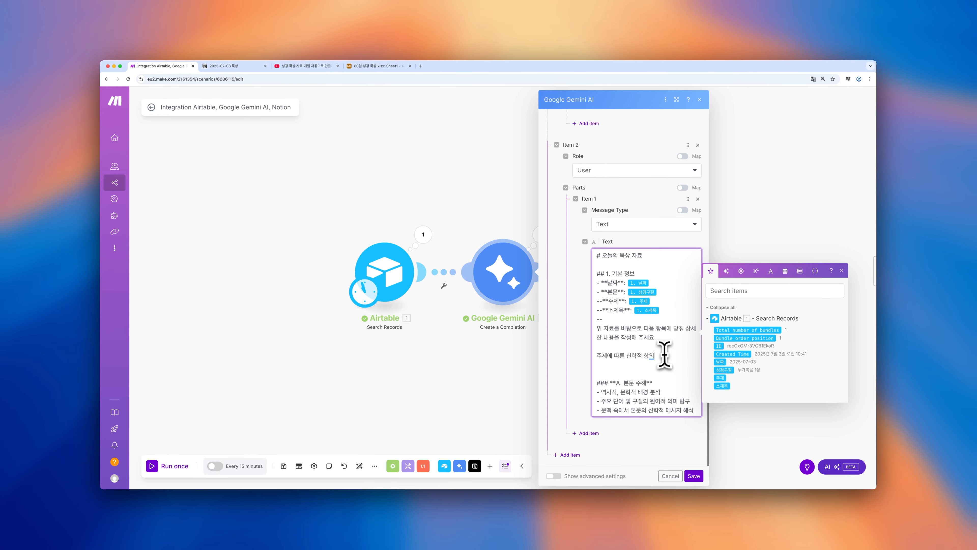
{"action": "type", "text": "를 바탕으로"}
{"action": "key", "text": "shift+Up"}
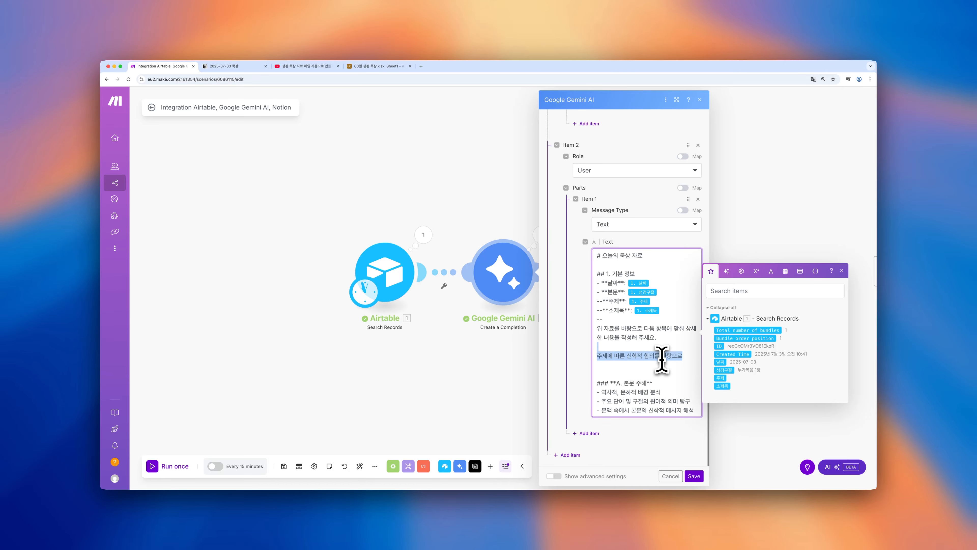
{"action": "key", "text": "Down"}
{"action": "key", "text": "BackSpace"}
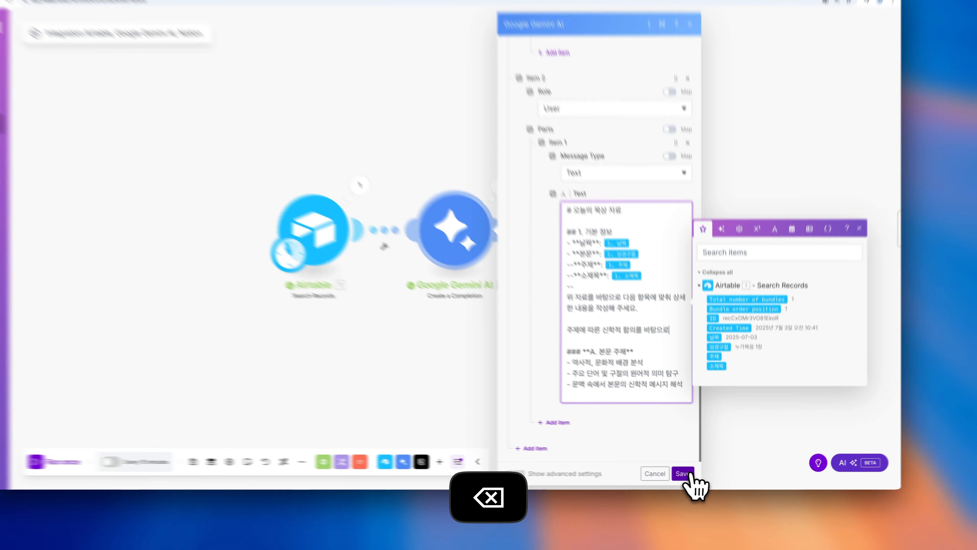
{"action": "left_click", "coordinate": [694, 476]}
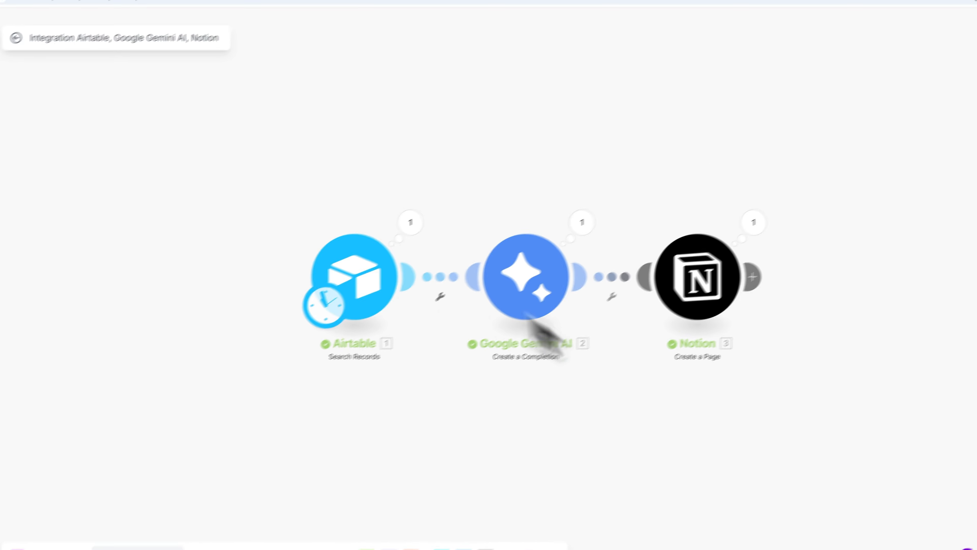
- Run the scenario once and check the base, table, sort and view settings in the Airtable module
{"action": "left_click", "coordinate": [16, 511]}
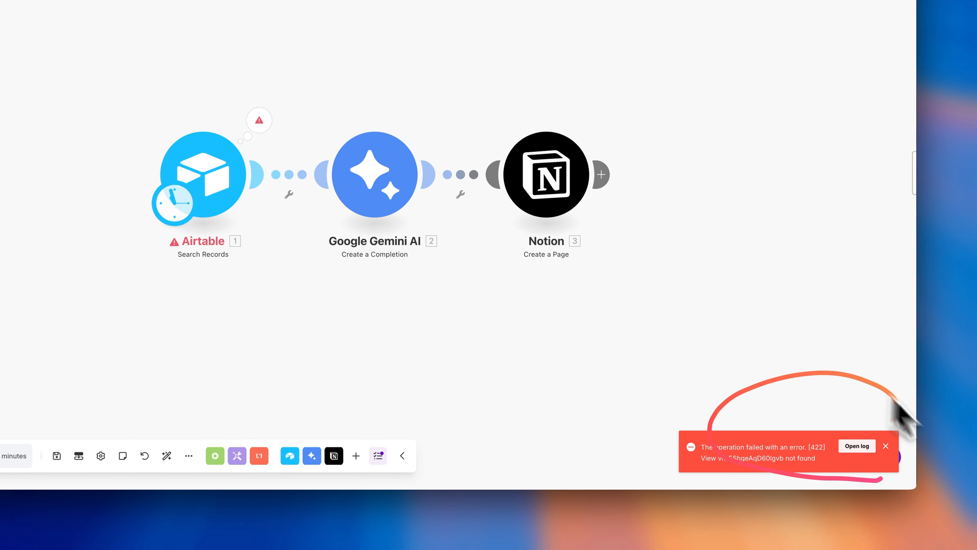
{"action": "left_click", "coordinate": [350, 223]}
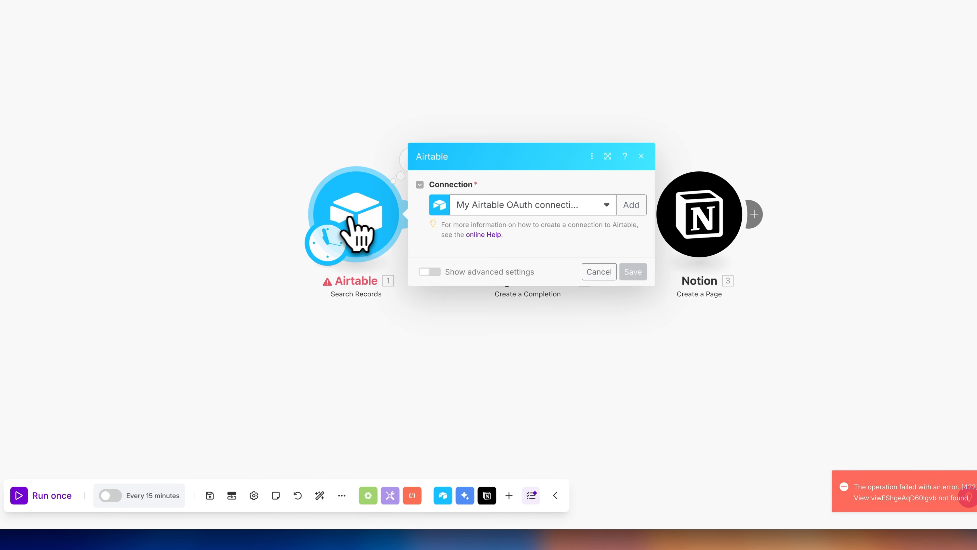
{"action": "scroll", "coordinate": [584, 193], "scroll_direction": "down", "scroll_amount": 6}
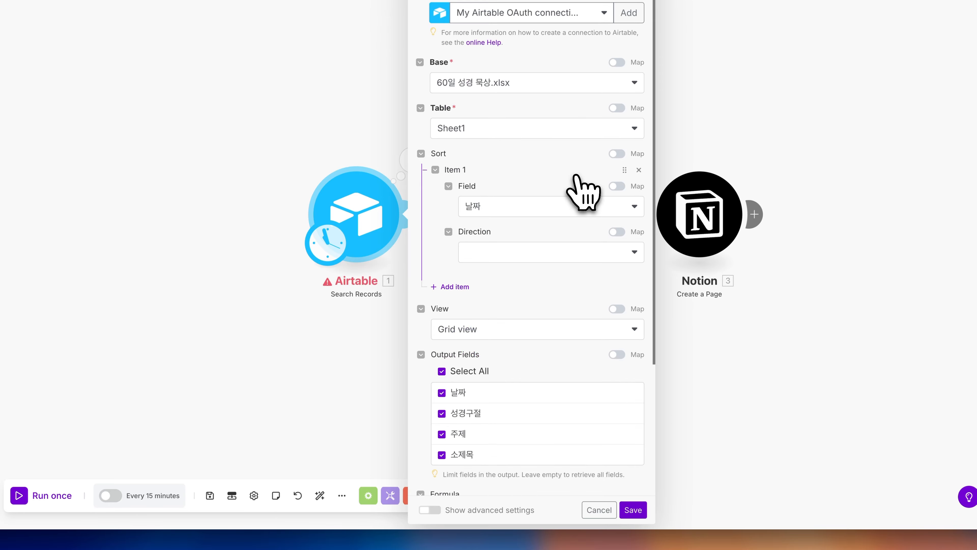
{"action": "left_click", "coordinate": [618, 487]}
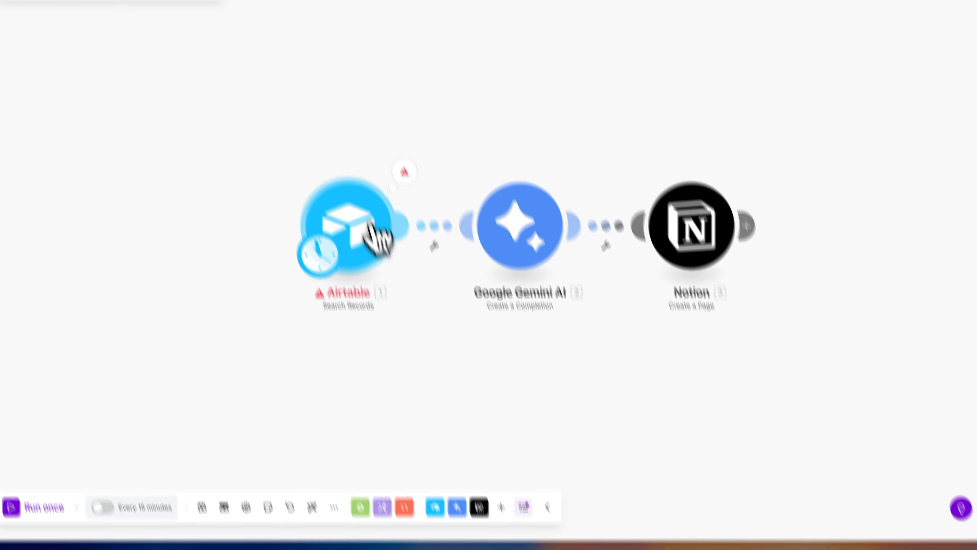
- Open the Airtable module's operation details and examine its runtime error message
{"action": "right_click", "coordinate": [367, 192]}
{"action": "left_click", "coordinate": [393, 218]}
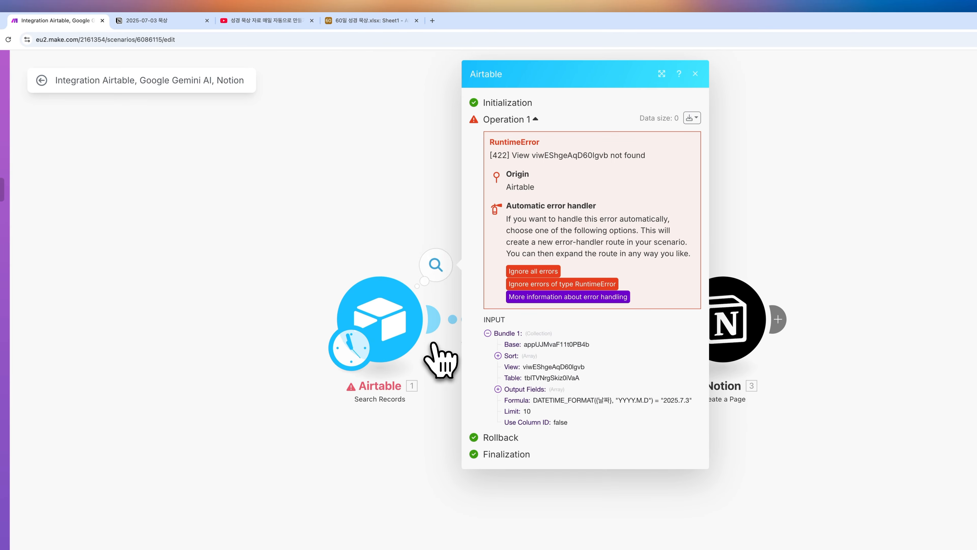
{"action": "triple_click", "coordinate": [631, 154]}
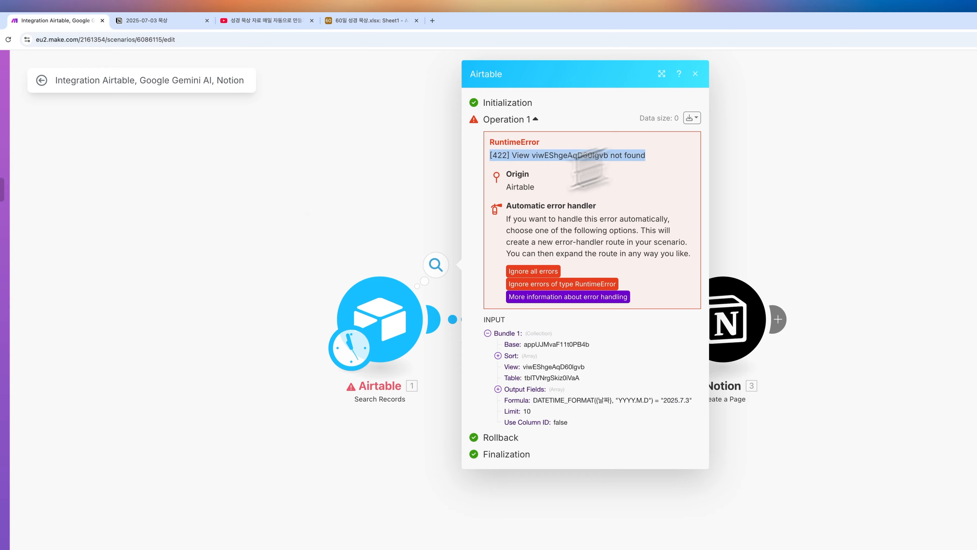
{"action": "double_click", "coordinate": [266, 298]}
{"action": "left_click", "coordinate": [373, 309]}
{"action": "key", "text": "Escape"}
{"action": "key", "text": "Escape"}
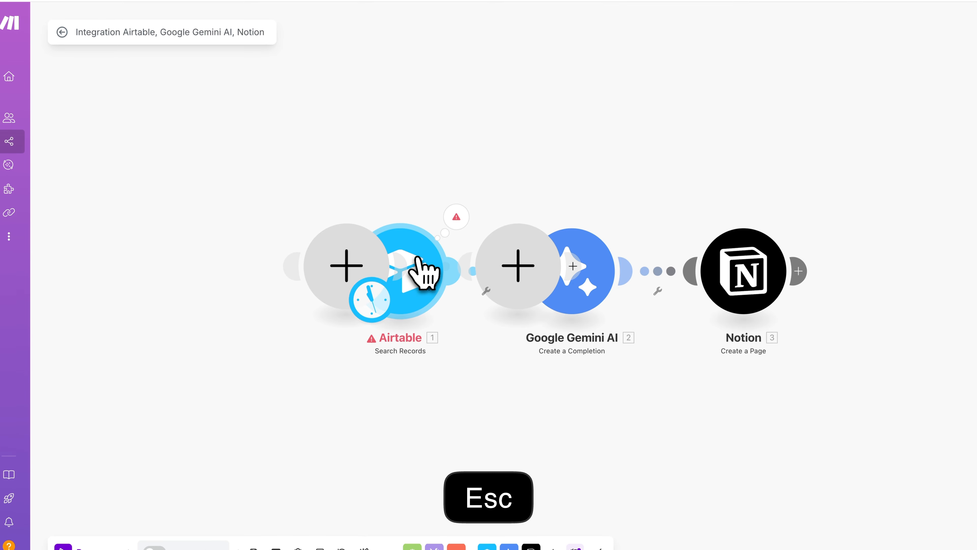
- Delete the two stray empty modules overlapping the Airtable and Gemini modules
{"action": "left_click", "coordinate": [418, 260]}
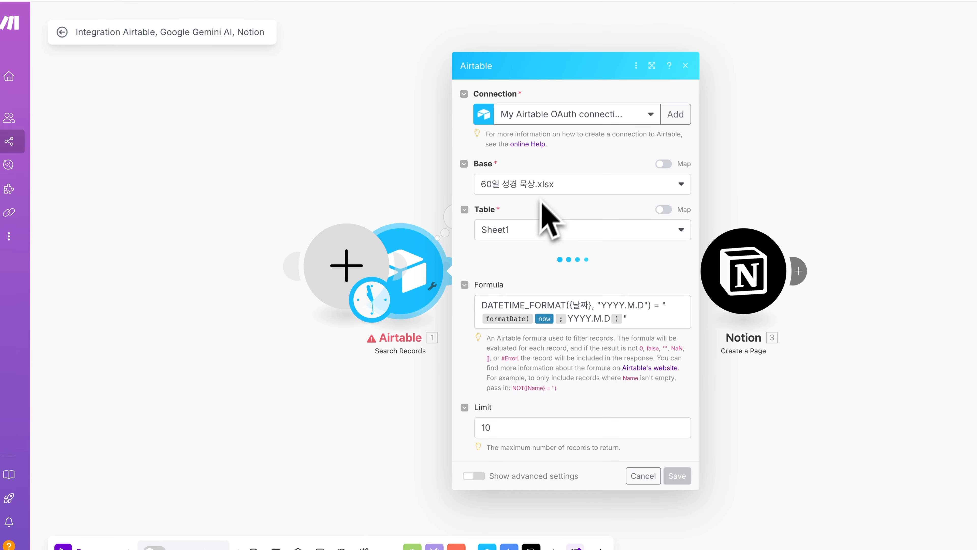
{"action": "right_click", "coordinate": [348, 250]}
{"action": "left_click", "coordinate": [375, 282]}
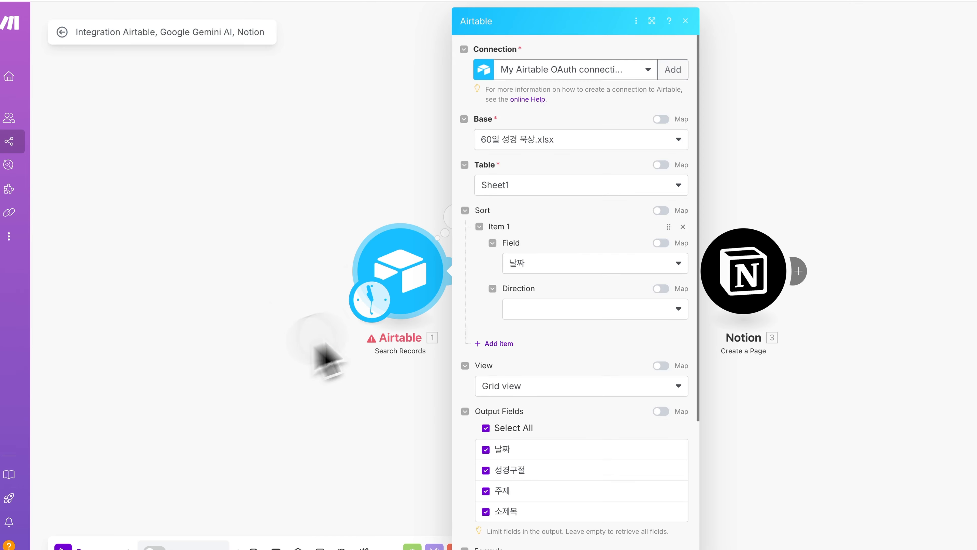
{"action": "left_click", "coordinate": [321, 348]}
{"action": "right_click", "coordinate": [500, 278]}
{"action": "left_click", "coordinate": [543, 306]}
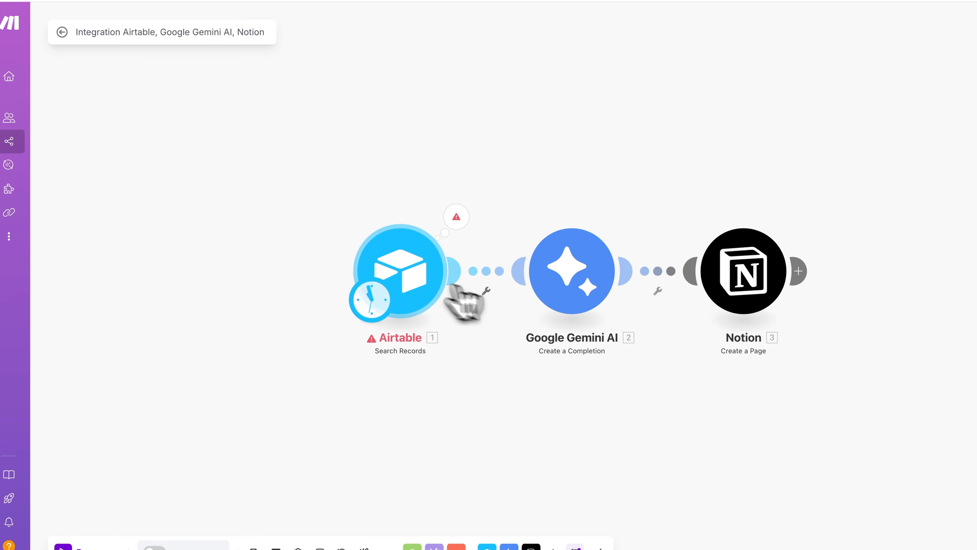
- In the Airtable module, reselect base 60일 성경 묵상.xlsx, table Sheet1 and sort field 날짜
{"action": "left_click", "coordinate": [402, 273]}
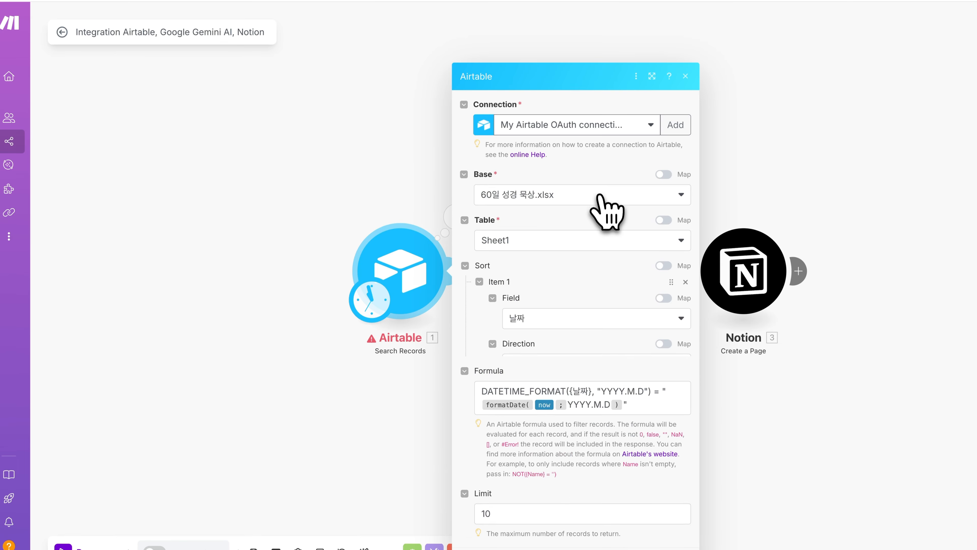
{"action": "left_click", "coordinate": [599, 146]}
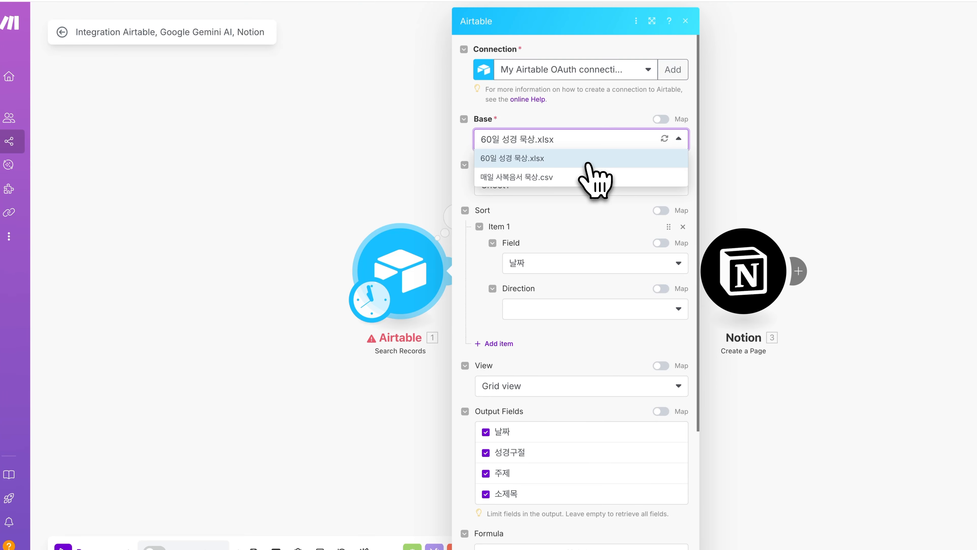
{"action": "left_click", "coordinate": [588, 163]}
{"action": "left_click", "coordinate": [585, 188]}
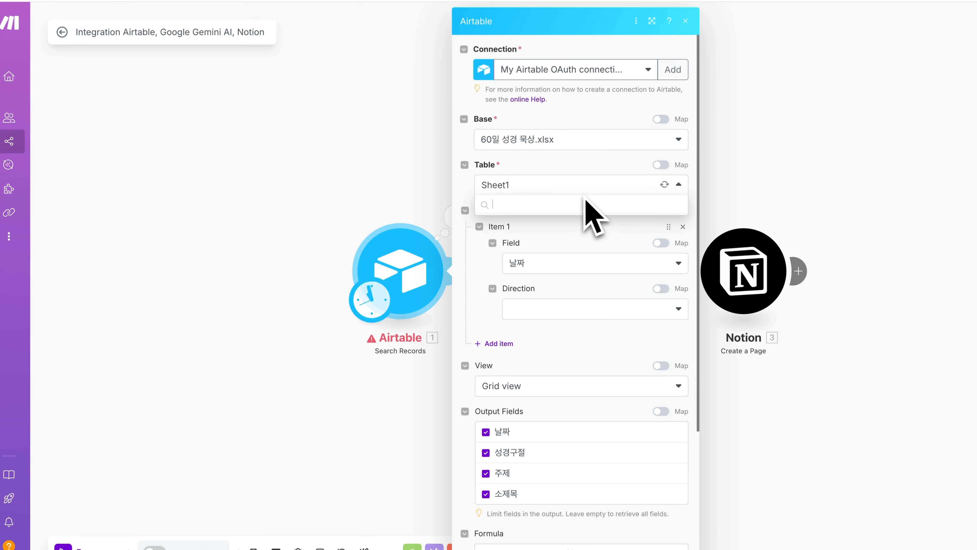
{"action": "left_click", "coordinate": [576, 210]}
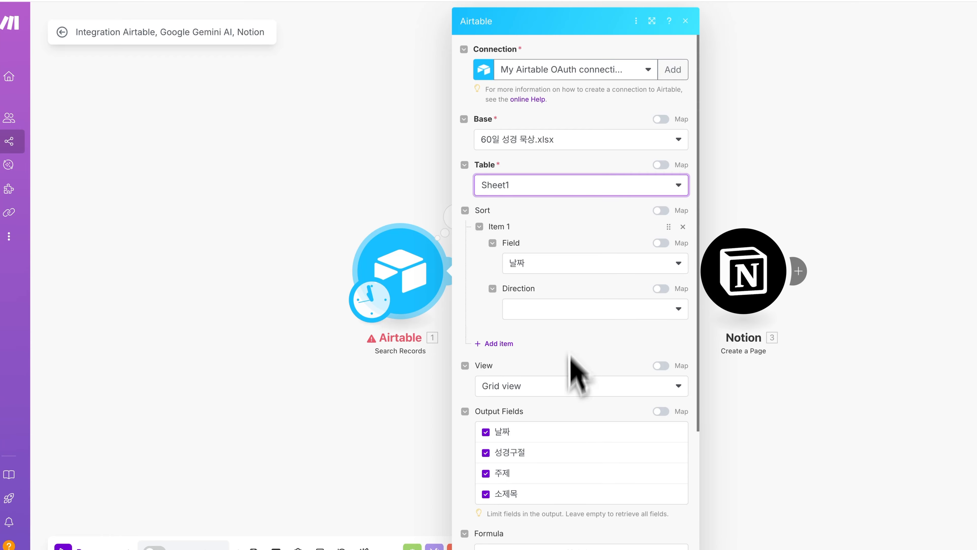
{"action": "left_click", "coordinate": [577, 265]}
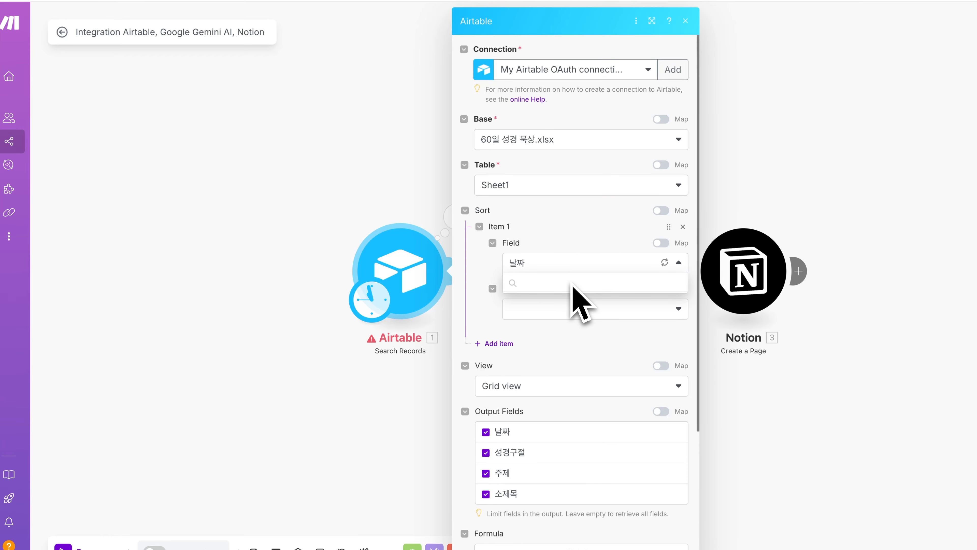
{"action": "left_click", "coordinate": [576, 280]}
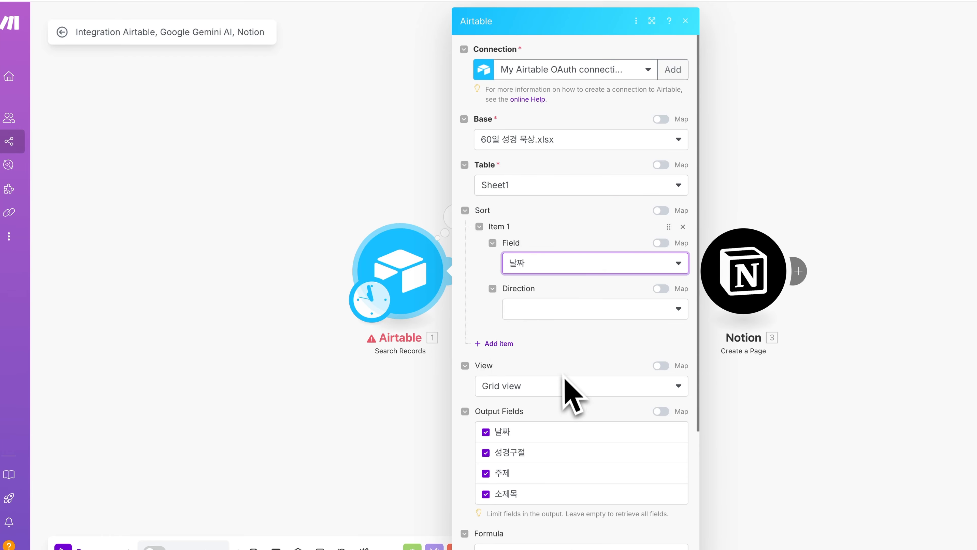
- Reselect the last-listed Grid view as the Airtable module's view and save the module
{"action": "left_click", "coordinate": [570, 386]}
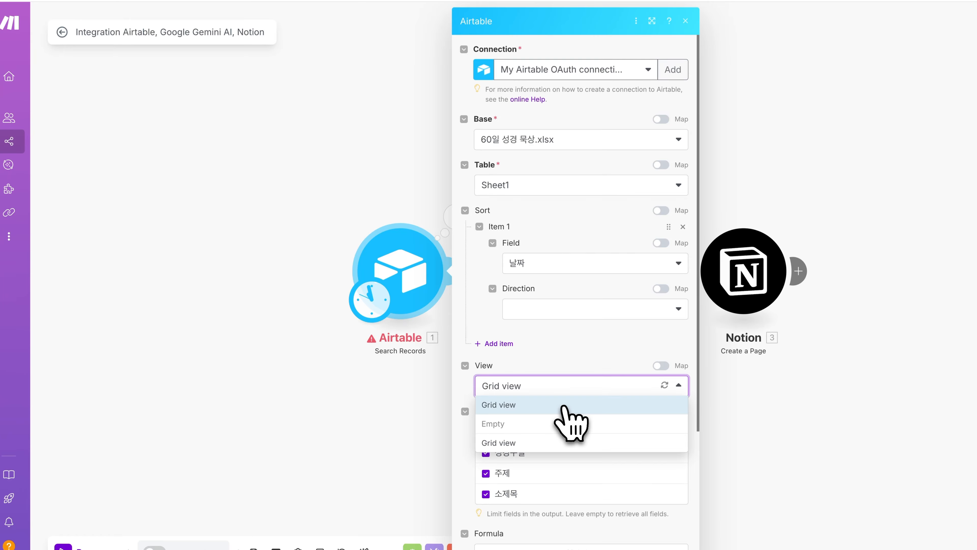
{"action": "left_click", "coordinate": [551, 441]}
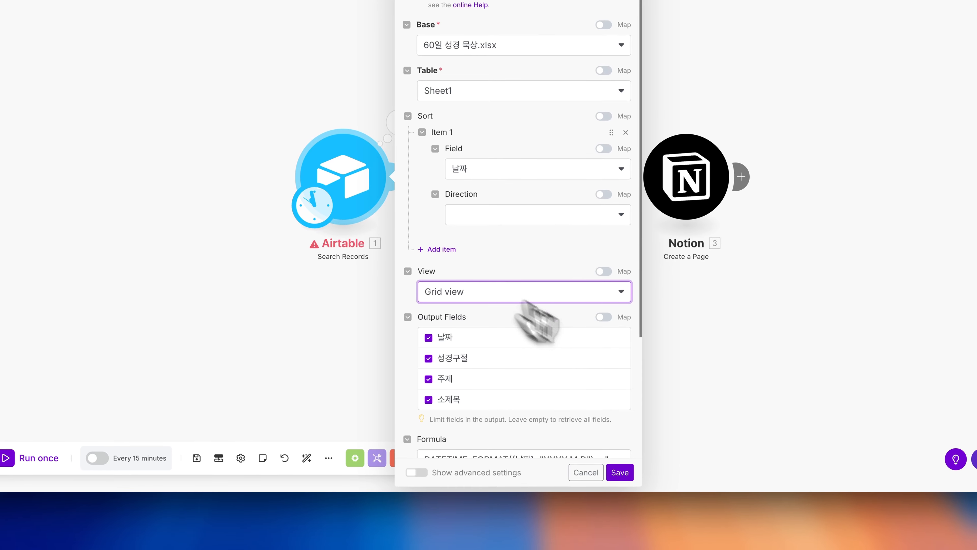
{"action": "left_click", "coordinate": [620, 473]}
- Run only the Airtable module to check its output bundle, and run the whole scenario once
{"action": "right_click", "coordinate": [338, 195]}
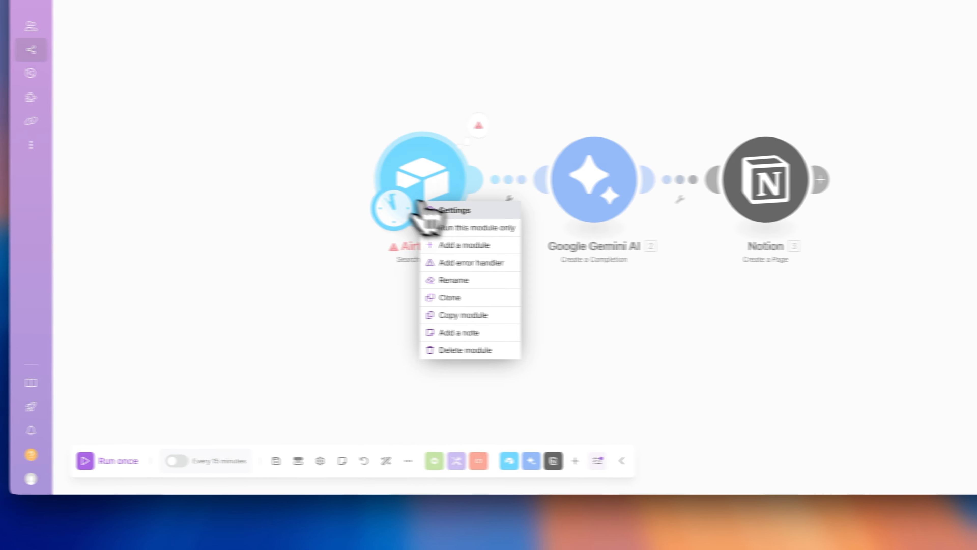
{"action": "left_click", "coordinate": [399, 223]}
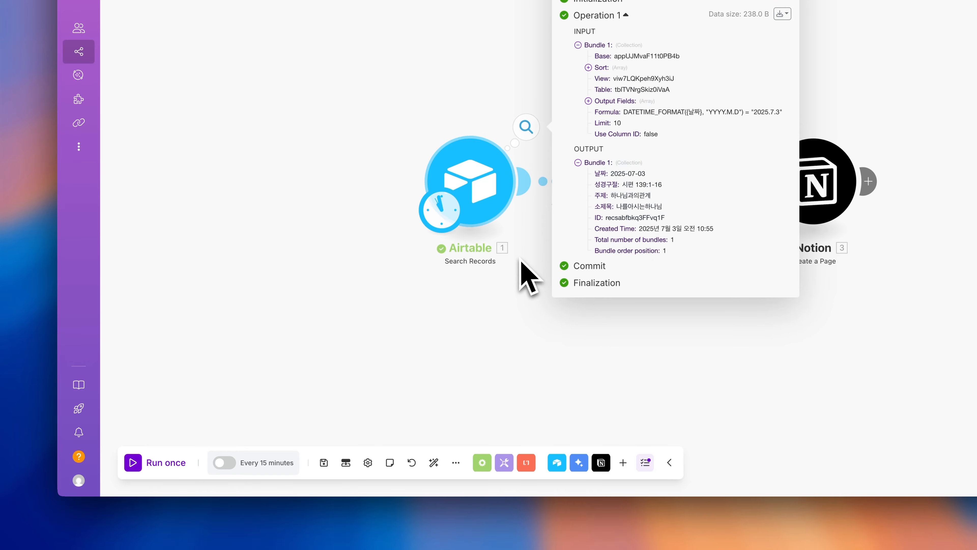
{"action": "left_click", "coordinate": [523, 274]}
{"action": "left_click", "coordinate": [168, 462]}
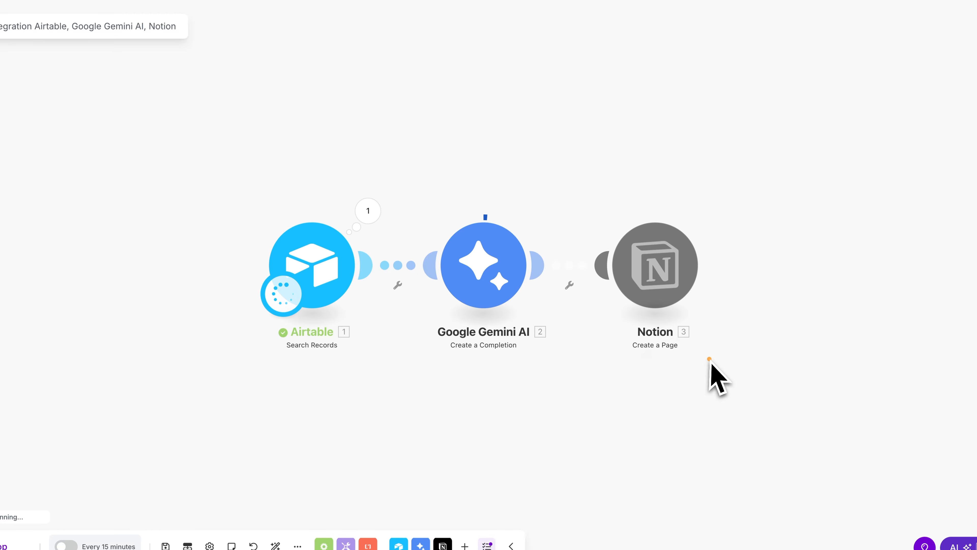
{"action": "mouse_move", "coordinate": [710, 358]}
{"action": "left_mouse_down"}
{"action": "mouse_move", "coordinate": [223, 299]}
{"action": "mouse_move", "coordinate": [747, 246]}
{"action": "mouse_move", "coordinate": [644, 392]}
{"action": "left_mouse_up"}
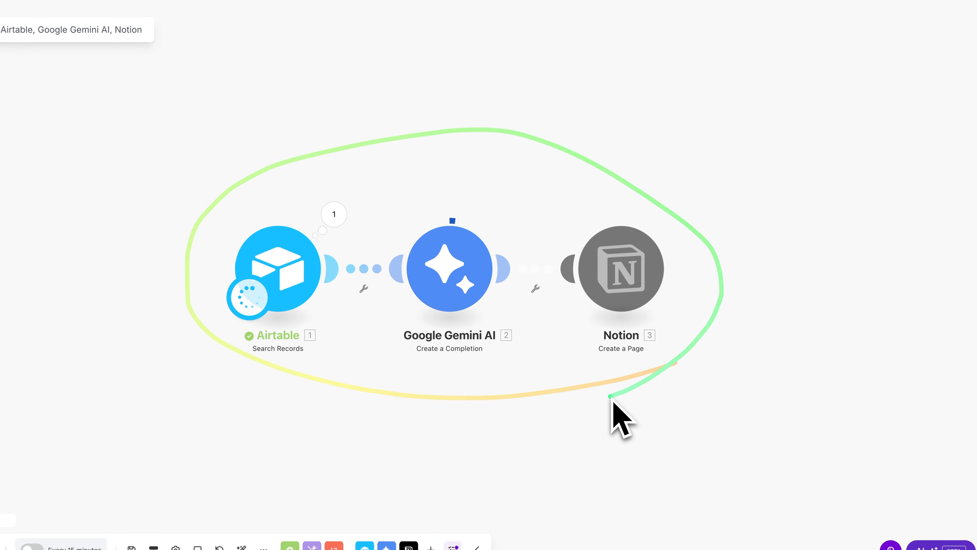
- Switch to Airtable and review the columns of the 60일 성경 묵상.xlsx base
{"action": "left_click", "coordinate": [381, 58]}
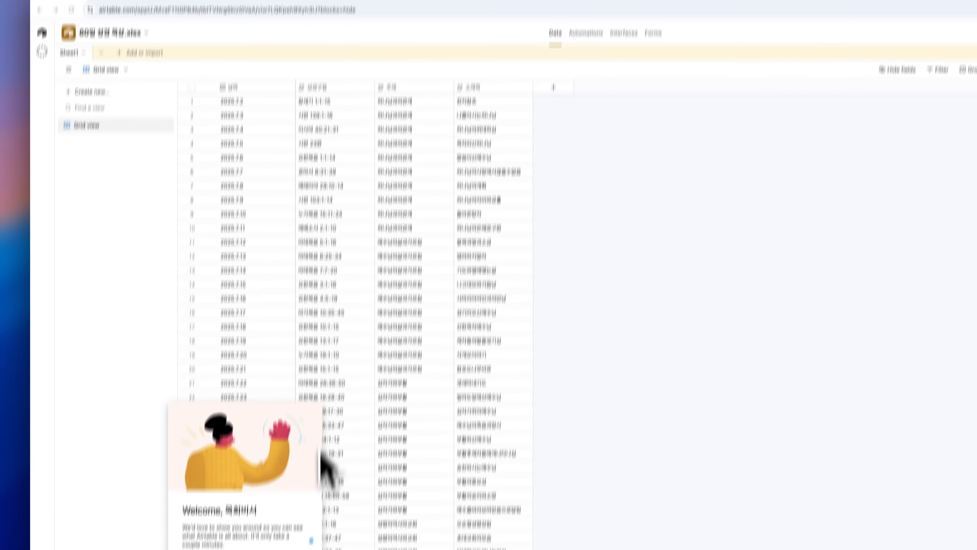
{"action": "mouse_move", "coordinate": [533, 148]}
{"action": "left_mouse_down"}
{"action": "mouse_move", "coordinate": [516, 177]}
{"action": "mouse_move", "coordinate": [393, 282]}
{"action": "mouse_move", "coordinate": [430, 151]}
{"action": "mouse_move", "coordinate": [400, 250]}
{"action": "left_mouse_up"}
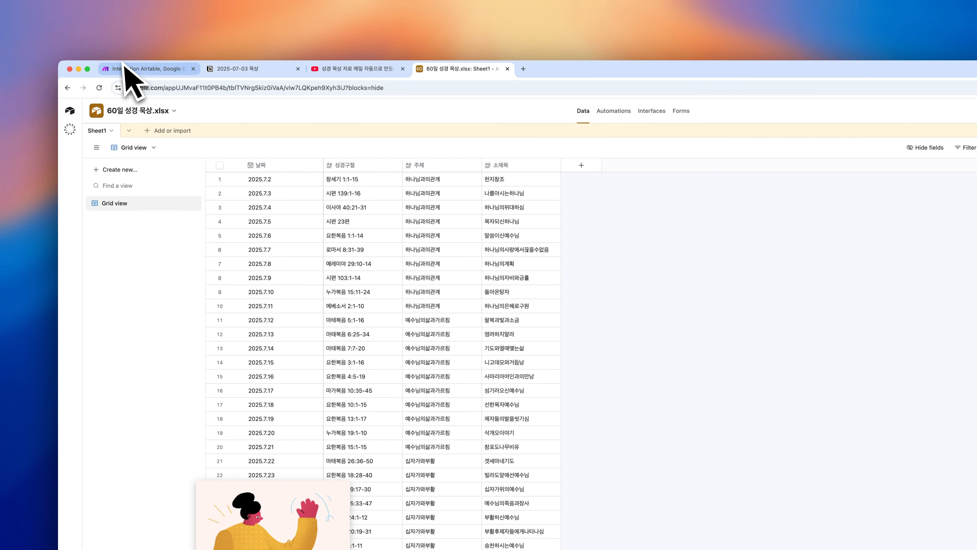
{"action": "key", "text": "alt+a"}
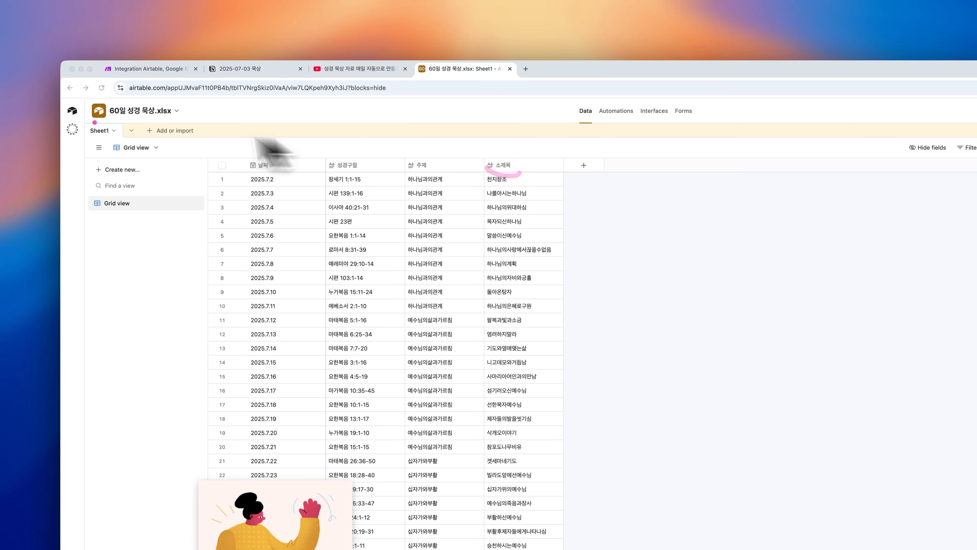
- Open the 매일 사복음서 묵상.csv base from the Airtable home page and examine its 날짜 and 성경구절 columns
{"action": "left_click", "coordinate": [99, 112]}
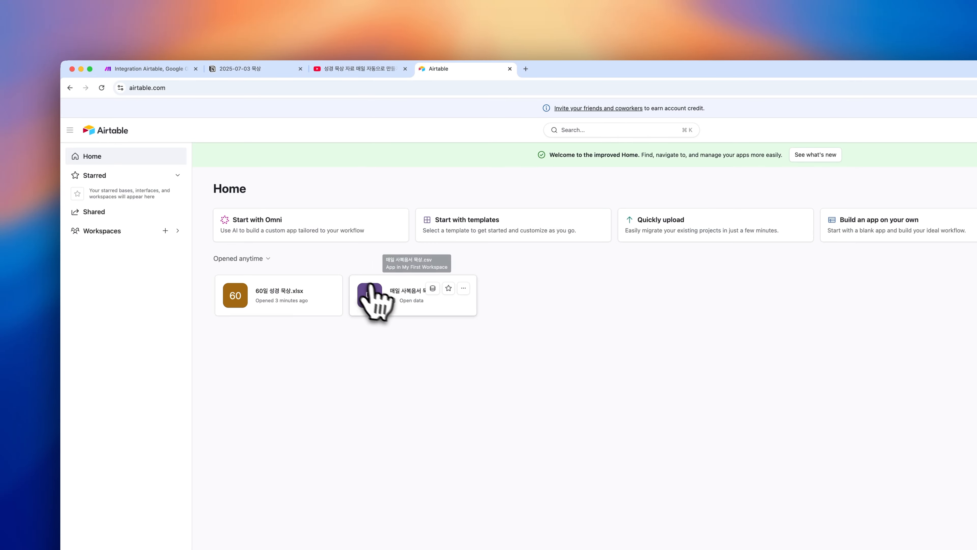
{"action": "left_click", "coordinate": [380, 289]}
{"action": "key", "text": "alt+a"}
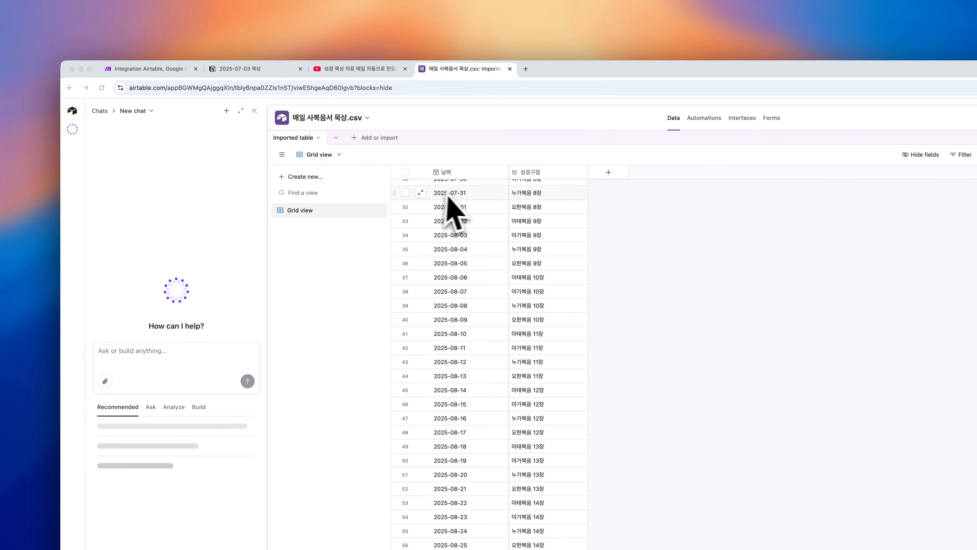
{"action": "mouse_move", "coordinate": [457, 191]}
{"action": "left_mouse_down"}
{"action": "mouse_move", "coordinate": [441, 154]}
{"action": "mouse_move", "coordinate": [466, 181]}
{"action": "left_mouse_up"}
{"action": "left_click_drag", "start_coordinate": [518, 198], "coordinate": [527, 185]}
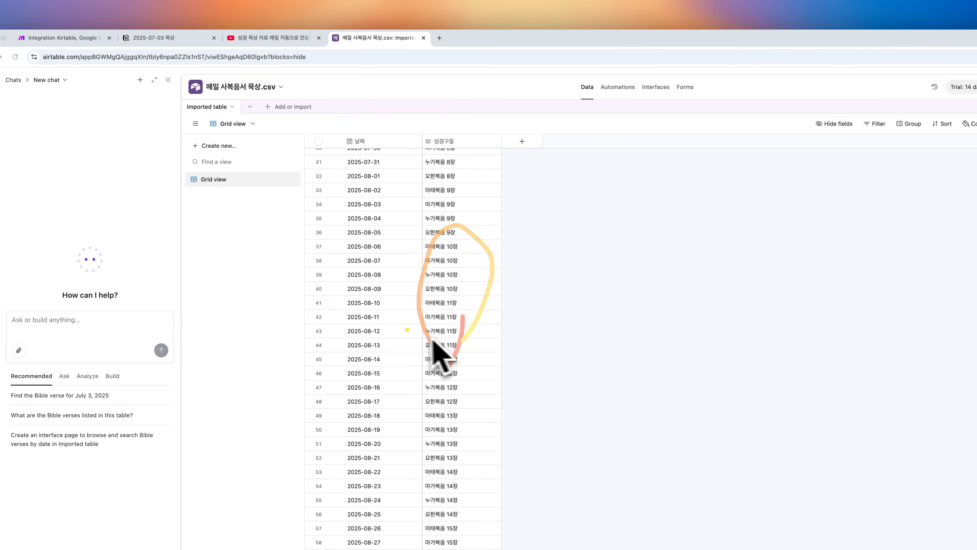
{"action": "mouse_move", "coordinate": [405, 331]}
{"action": "left_mouse_down"}
{"action": "mouse_move", "coordinate": [377, 387]}
{"action": "mouse_move", "coordinate": [323, 213]}
{"action": "mouse_move", "coordinate": [402, 283]}
{"action": "mouse_move", "coordinate": [412, 306]}
{"action": "left_mouse_up"}
{"action": "left_click_drag", "start_coordinate": [432, 176], "coordinate": [458, 182]}
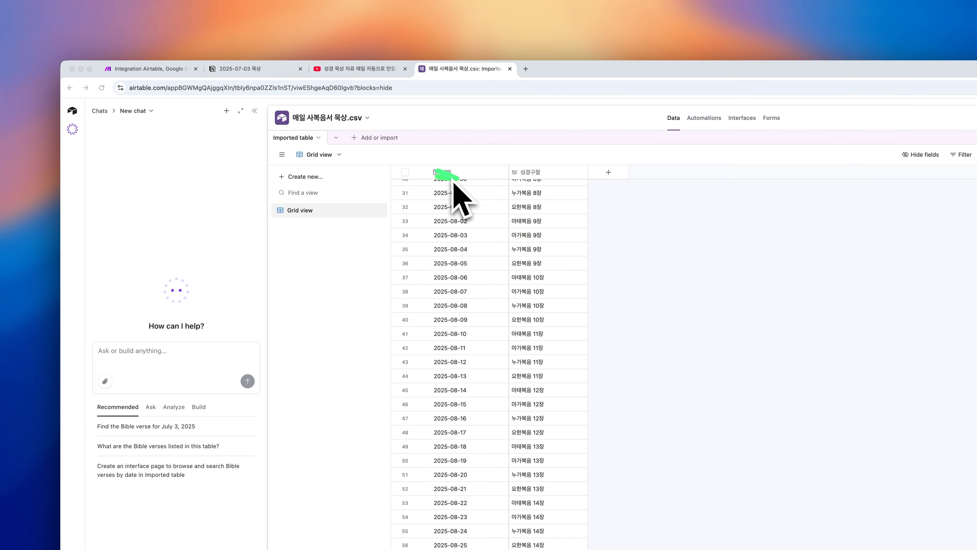
- Return to the Make scenario and check the progress of its Airtable, Gemini and Notion modules
{"action": "left_click", "coordinate": [148, 75]}
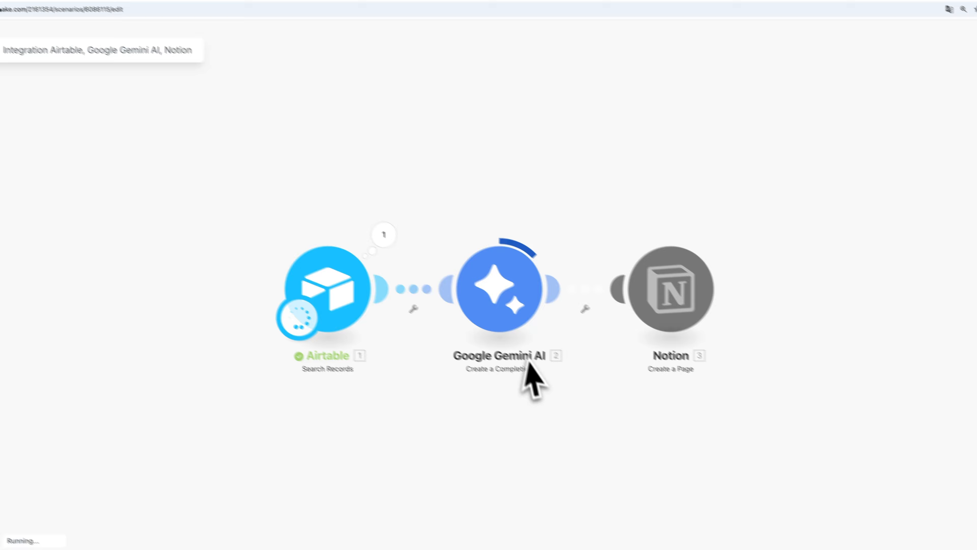
{"action": "mouse_move", "coordinate": [689, 453]}
{"action": "left_mouse_down"}
{"action": "mouse_move", "coordinate": [629, 258]}
{"action": "mouse_move", "coordinate": [560, 451]}
{"action": "left_mouse_up"}
{"action": "mouse_move", "coordinate": [393, 375]}
{"action": "left_mouse_down"}
{"action": "mouse_move", "coordinate": [561, 419]}
{"action": "mouse_move", "coordinate": [571, 297]}
{"action": "mouse_move", "coordinate": [427, 157]}
{"action": "mouse_move", "coordinate": [423, 304]}
{"action": "left_mouse_up"}
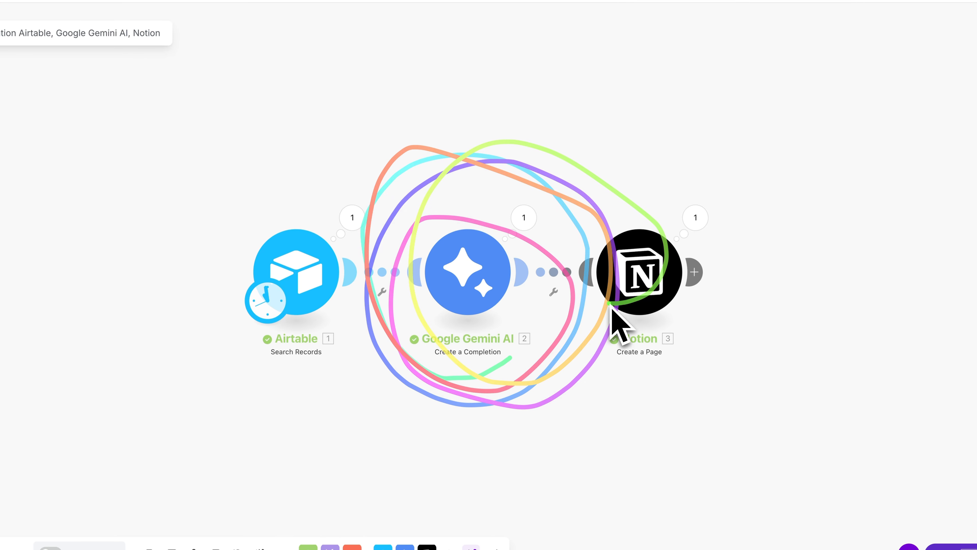
{"action": "left_click_drag", "start_coordinate": [706, 343], "coordinate": [681, 232]}
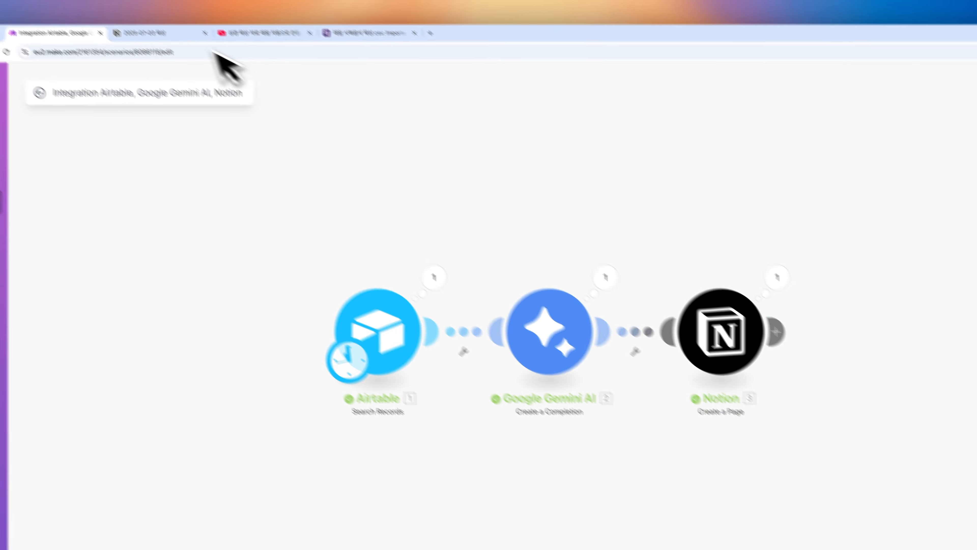
- In Notion, go to the 60일 복음서 묵상 page and check the two 2025-07-03 묵상 subpages listed there
{"action": "left_click", "coordinate": [208, 34]}
{"action": "left_click", "coordinate": [200, 111]}
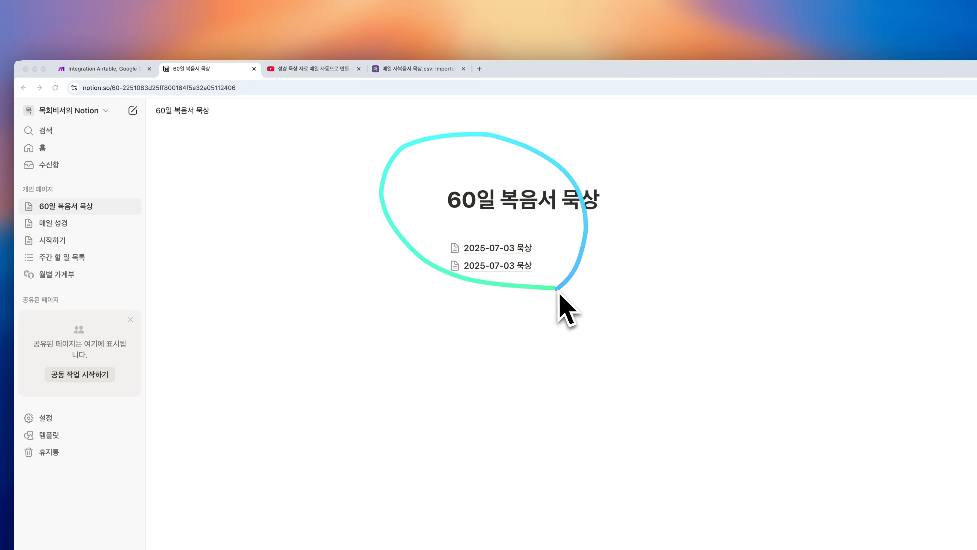
{"action": "left_click", "coordinate": [499, 269]}
{"action": "mouse_move", "coordinate": [724, 387]}
{"action": "left_mouse_down"}
{"action": "mouse_move", "coordinate": [434, 349]}
{"action": "mouse_move", "coordinate": [548, 295]}
{"action": "mouse_move", "coordinate": [467, 367]}
{"action": "left_mouse_up"}
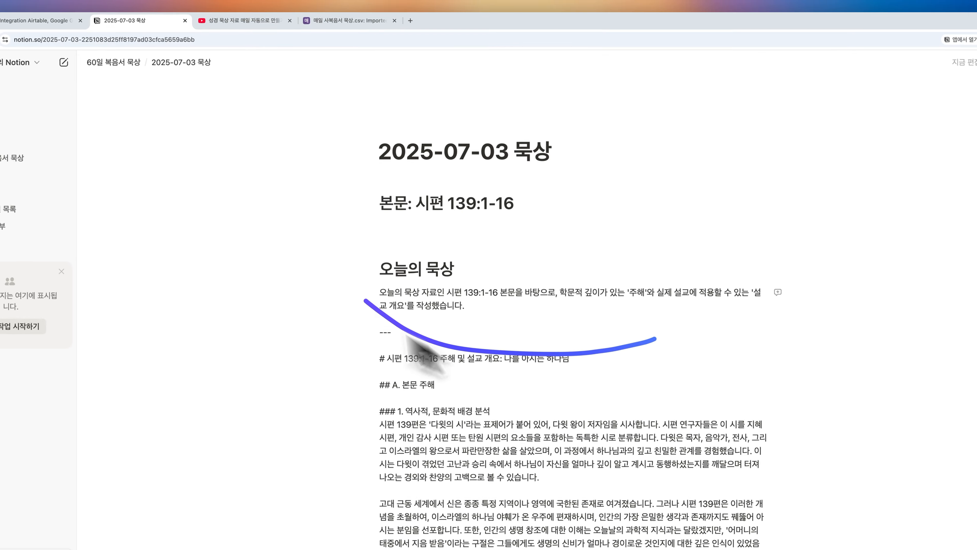
{"action": "left_click", "coordinate": [128, 65]}
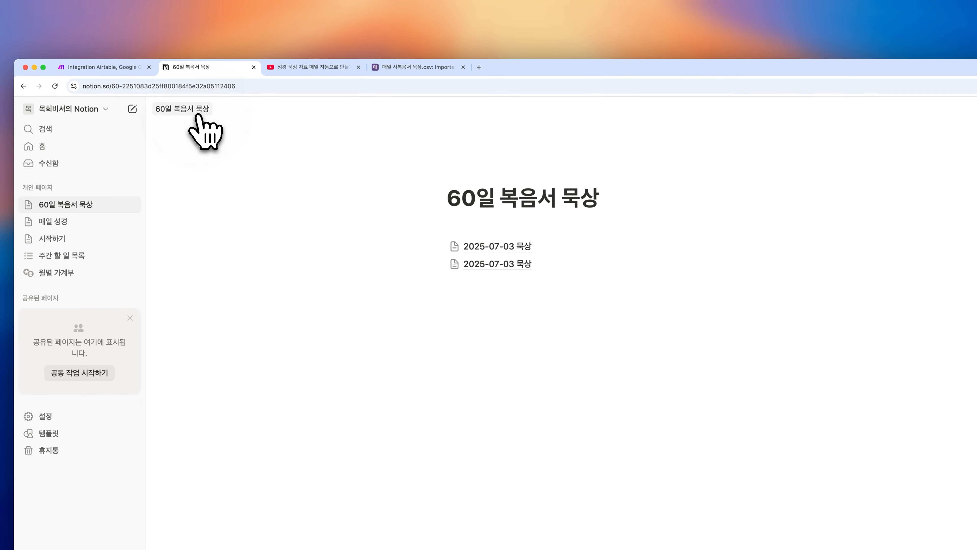
{"action": "left_click", "coordinate": [488, 249]}
{"action": "left_click_drag", "start_coordinate": [609, 269], "coordinate": [504, 263]}
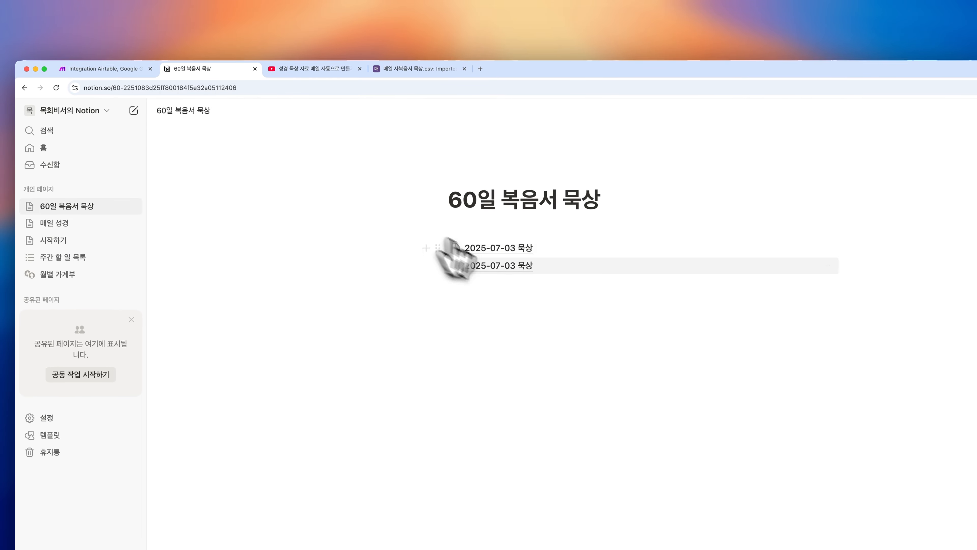
- Open the second 2025-07-03 묵상 page and read its 시편 139:1-16 commentary and sermon outline through to the conclusion
{"action": "left_click", "coordinate": [461, 265]}
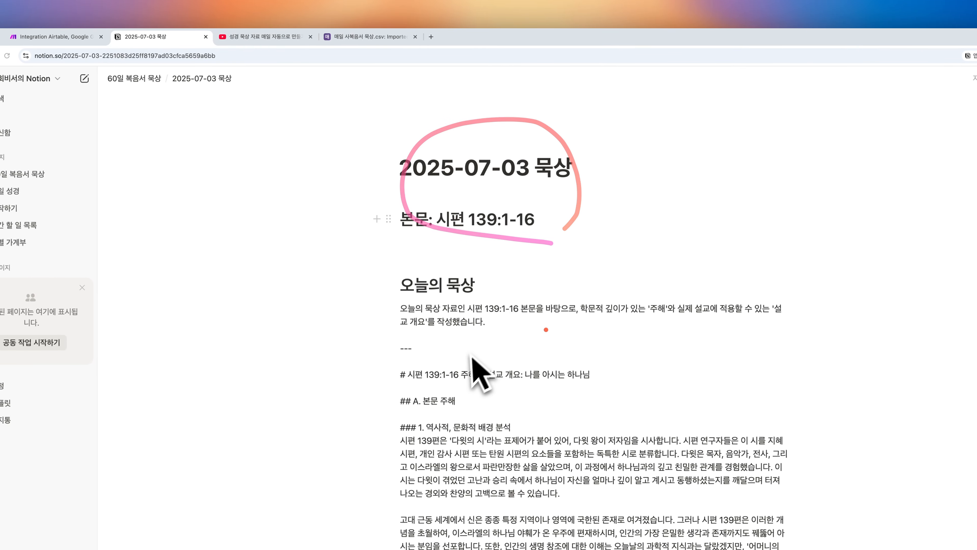
{"action": "scroll", "coordinate": [531, 362], "scroll_direction": "down", "scroll_amount": 5}
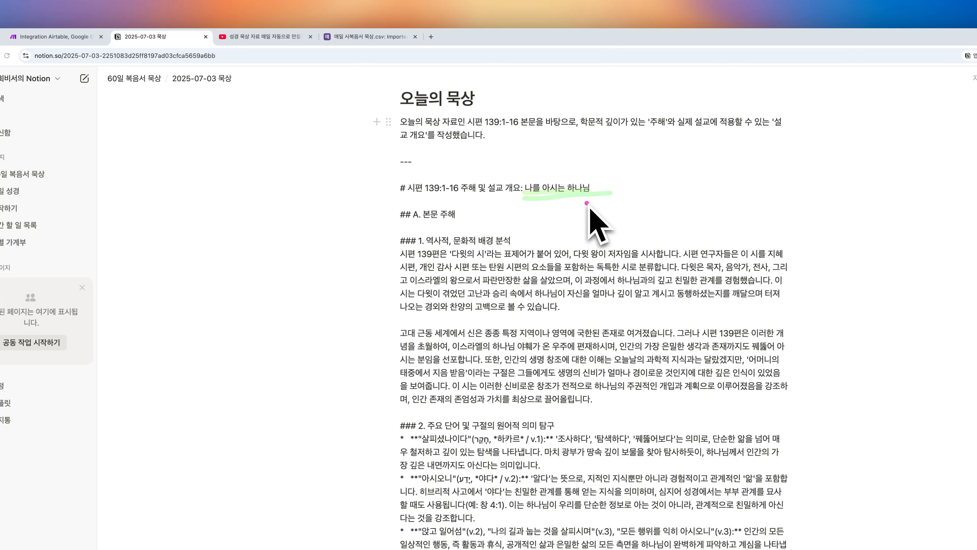
{"action": "scroll", "coordinate": [589, 208], "scroll_direction": "down", "scroll_amount": 15}
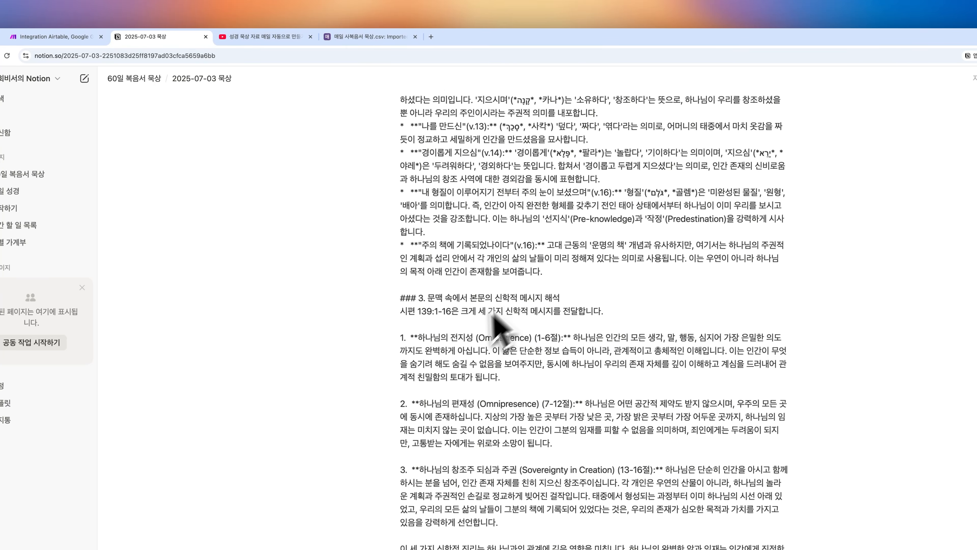
{"action": "mouse_move", "coordinate": [630, 324]}
{"action": "left_mouse_down"}
{"action": "mouse_move", "coordinate": [353, 333]}
{"action": "mouse_move", "coordinate": [584, 344]}
{"action": "left_mouse_up"}
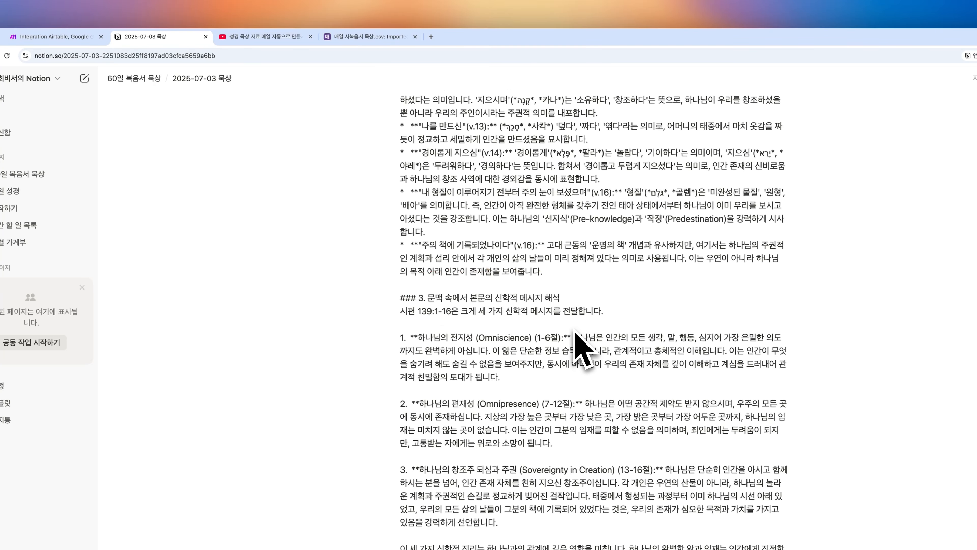
{"action": "scroll", "coordinate": [584, 344], "scroll_direction": "down", "scroll_amount": 4}
{"action": "scroll", "coordinate": [583, 348], "scroll_direction": "down", "scroll_amount": 20}
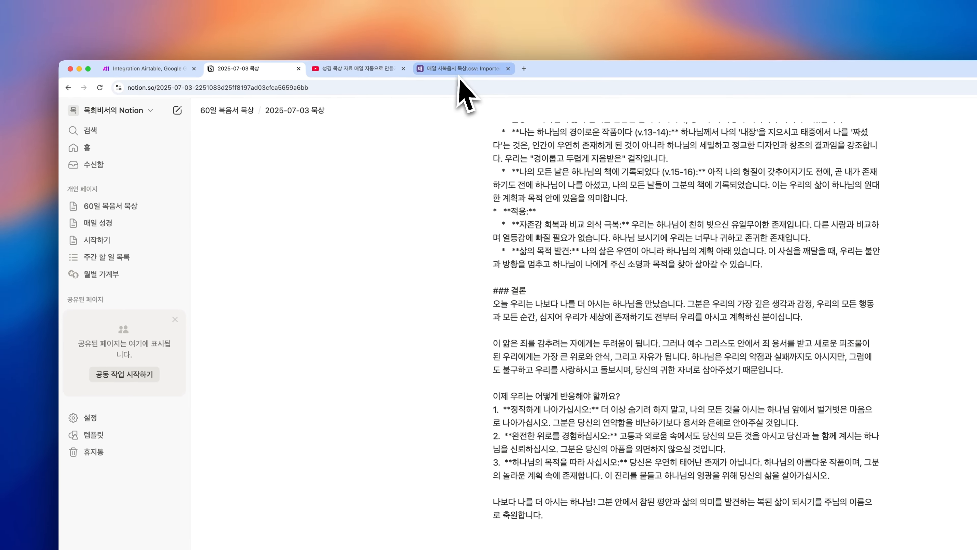
- Look over the Airtable table's dates and Bible passages, and return to the Make scenario with its Airtable, Gemini and Notion modules
{"action": "left_click", "coordinate": [365, 36]}
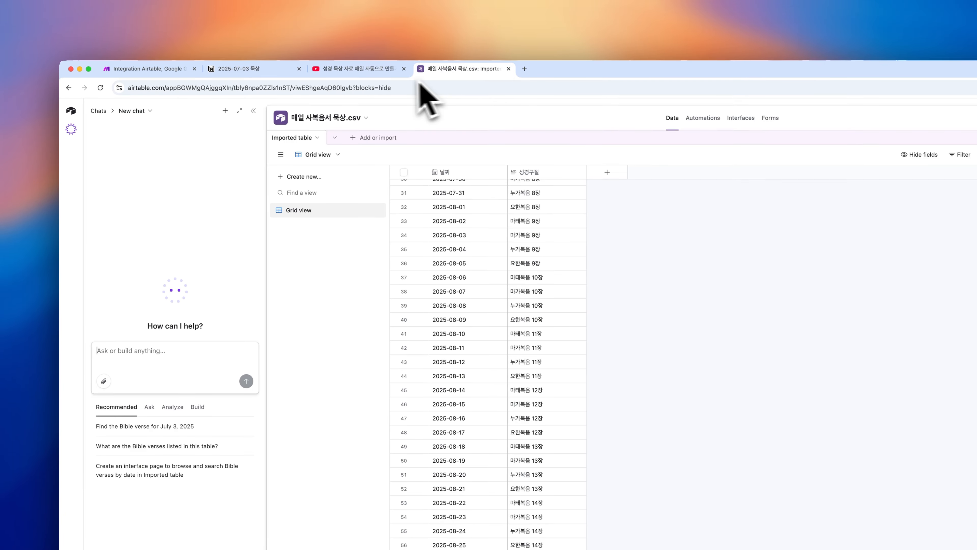
{"action": "left_click", "coordinate": [160, 74]}
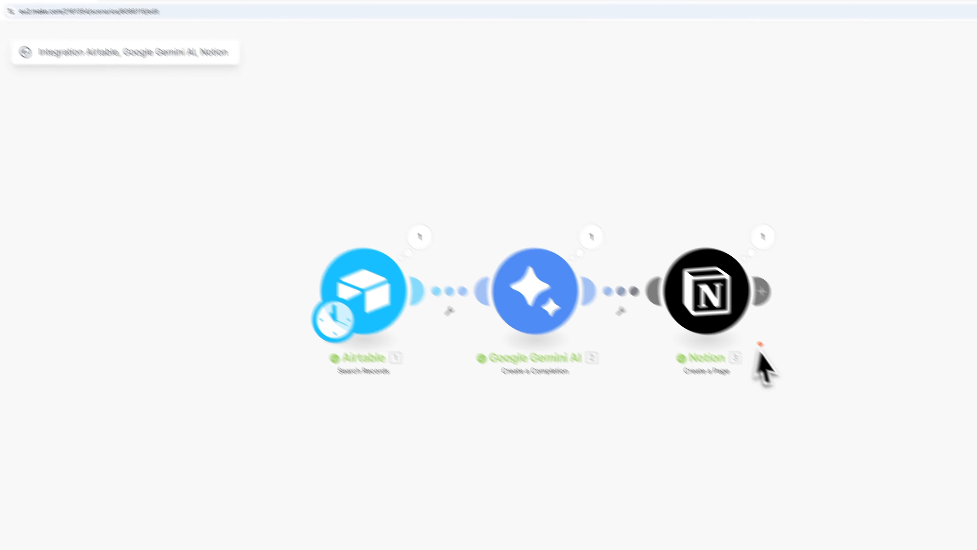
{"action": "mouse_move", "coordinate": [868, 422]}
{"action": "left_mouse_down"}
{"action": "mouse_move", "coordinate": [412, 314]}
{"action": "mouse_move", "coordinate": [840, 486]}
{"action": "mouse_move", "coordinate": [438, 433]}
{"action": "left_mouse_up"}
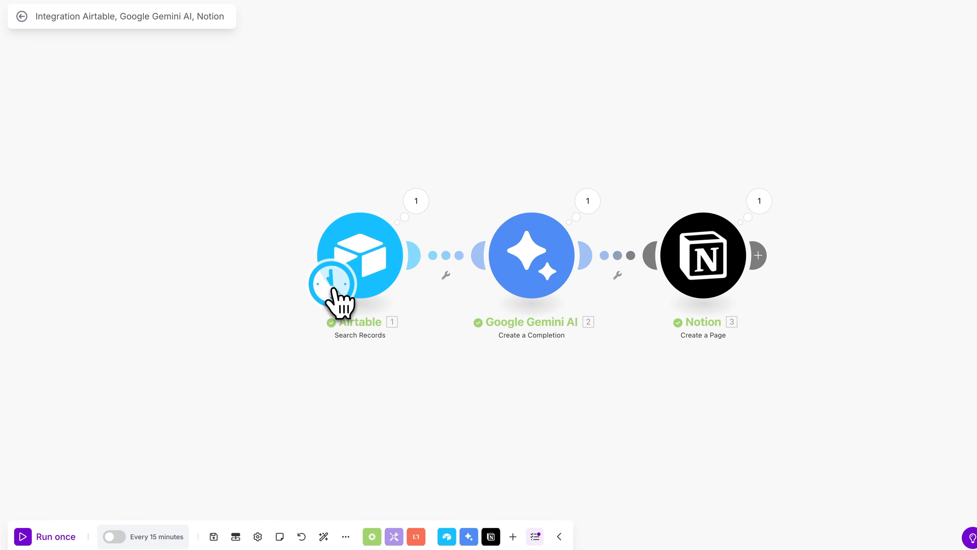
- Schedule the scenario from its Airtable trigger to run Every day at 오전 7:00, and save the schedule setting
{"action": "left_click", "coordinate": [332, 293]}
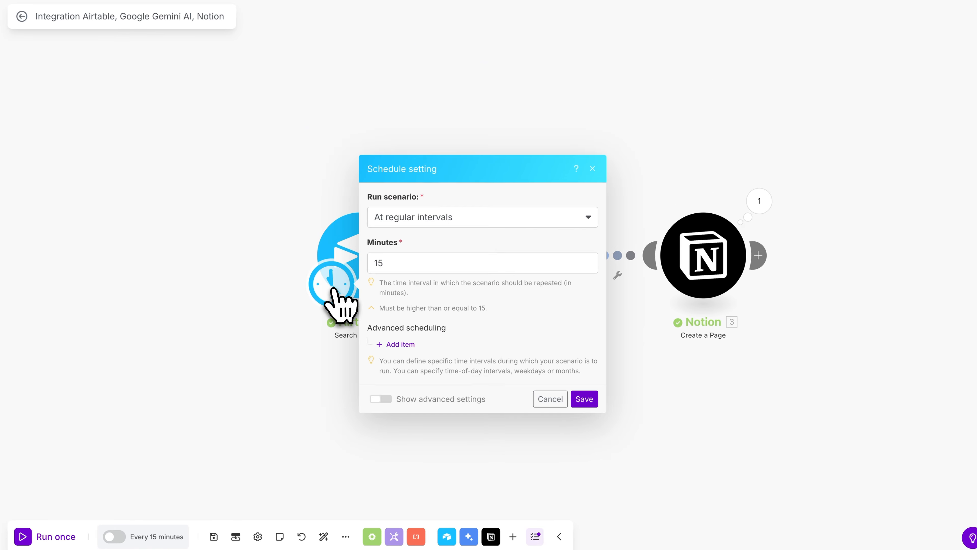
{"action": "left_click", "coordinate": [477, 223]}
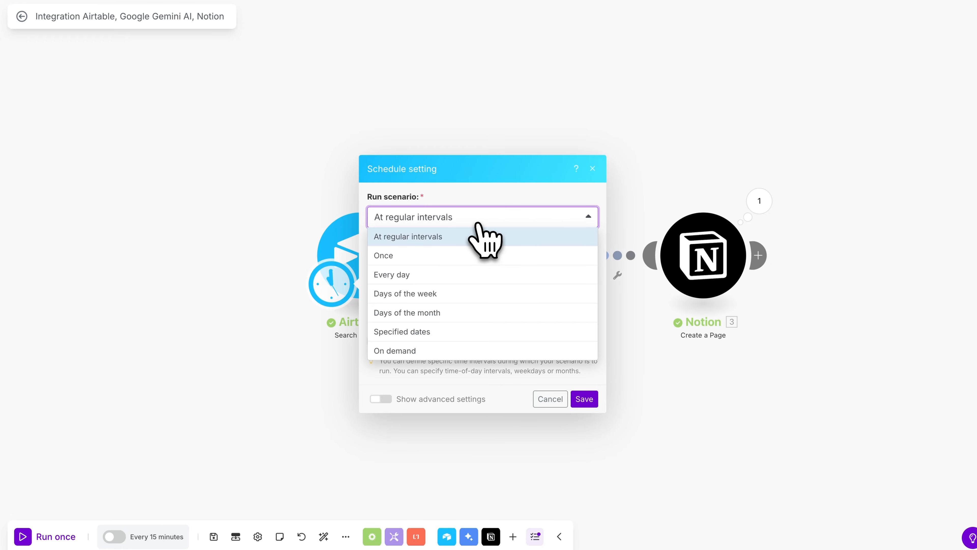
{"action": "left_click", "coordinate": [470, 274]}
{"action": "left_click", "coordinate": [468, 302]}
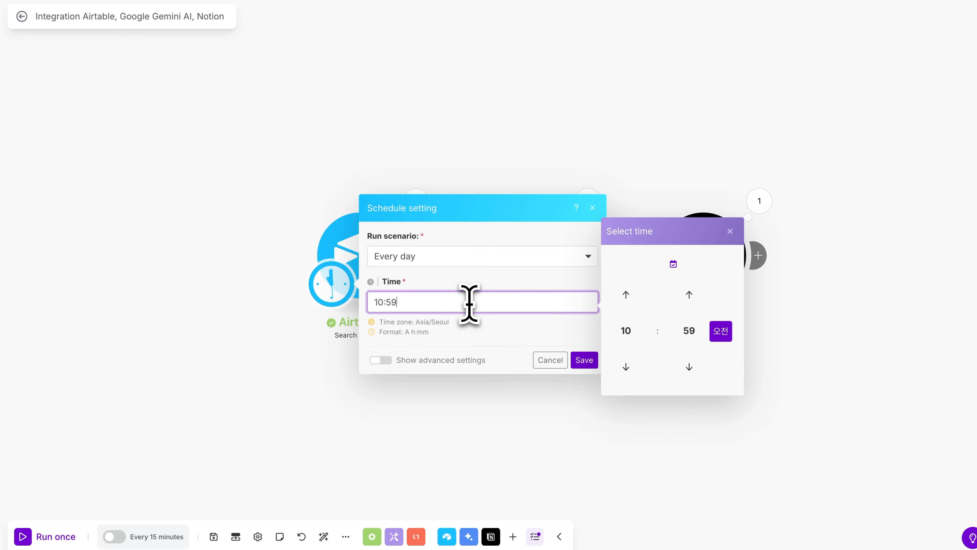
{"action": "left_click", "coordinate": [623, 333]}
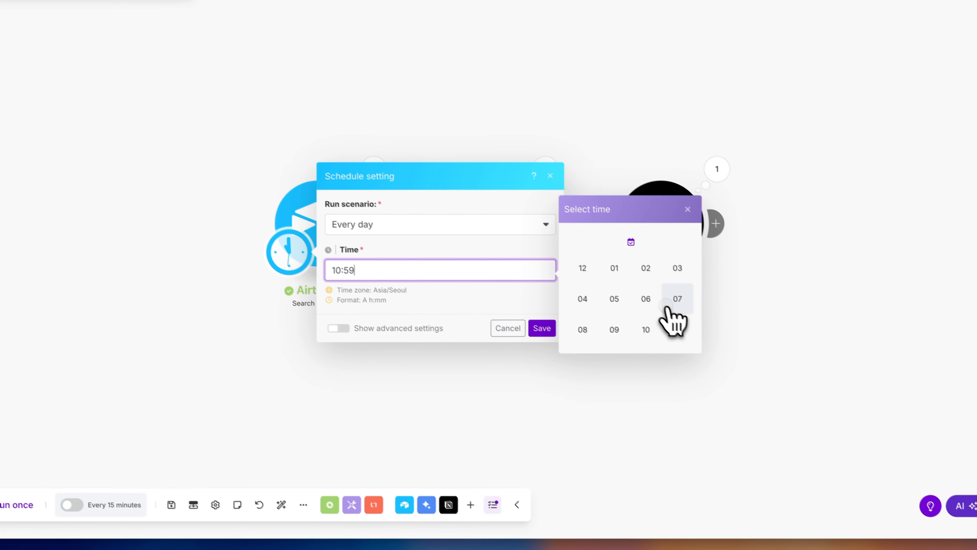
{"action": "left_click", "coordinate": [720, 331]}
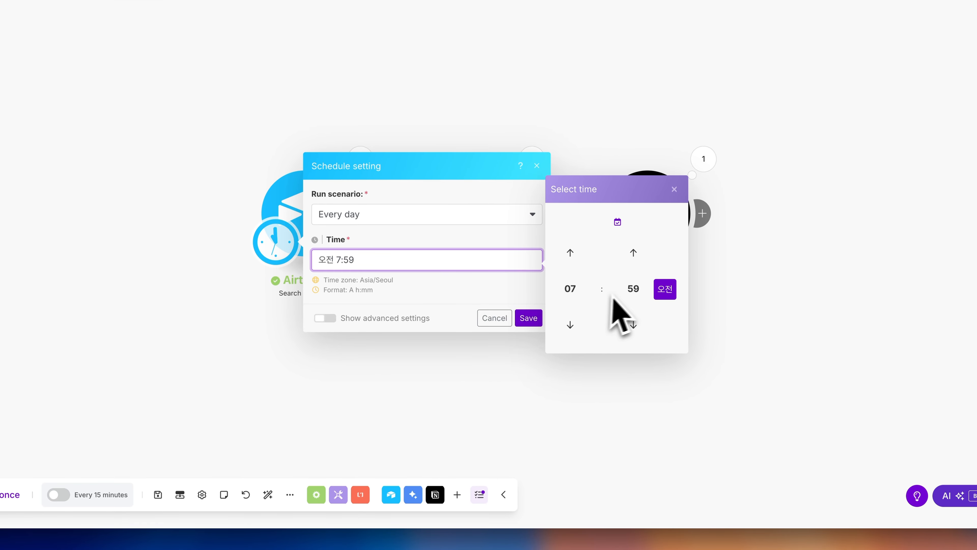
{"action": "left_click", "coordinate": [624, 290]}
{"action": "left_click", "coordinate": [568, 257]}
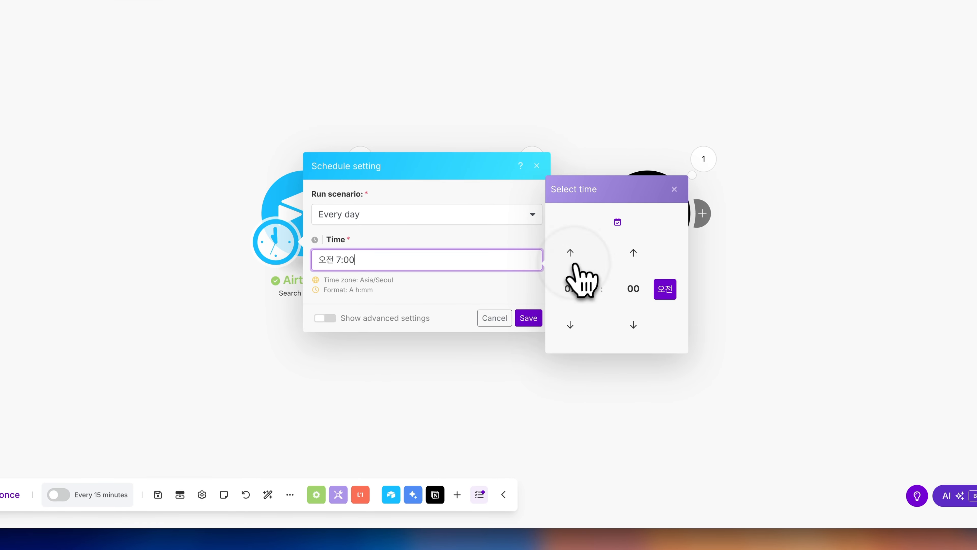
{"action": "left_click", "coordinate": [528, 317]}
{"action": "left_click", "coordinate": [514, 285]}
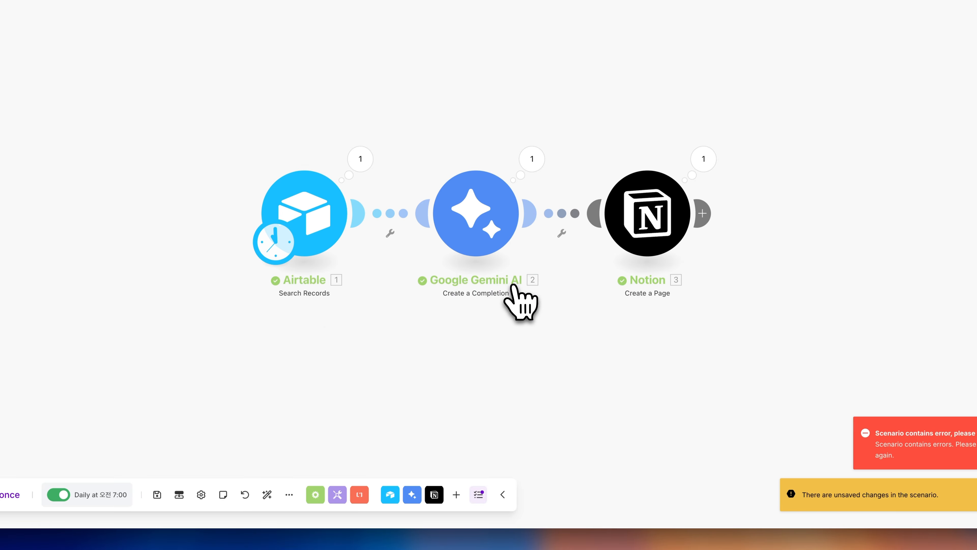
{"action": "left_click_drag", "start_coordinate": [297, 342], "coordinate": [687, 359]}
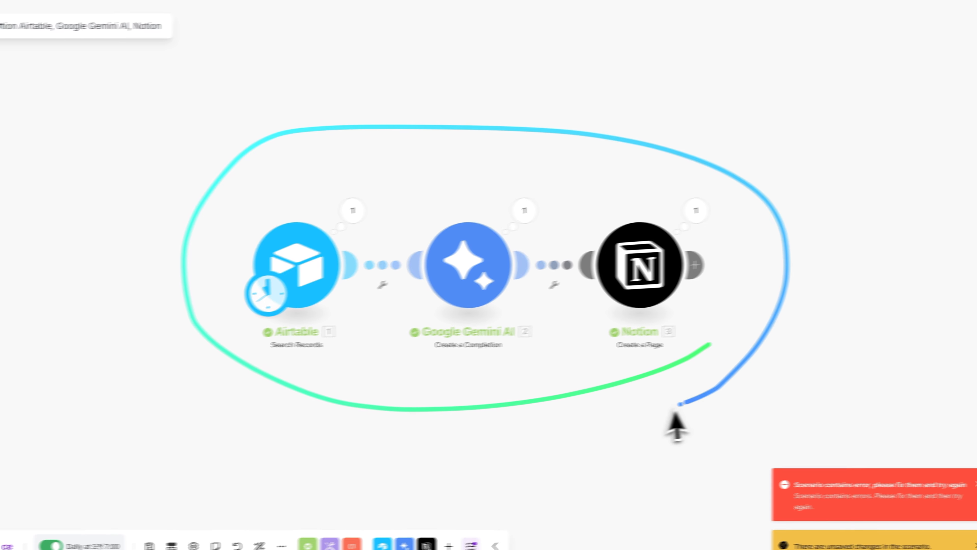